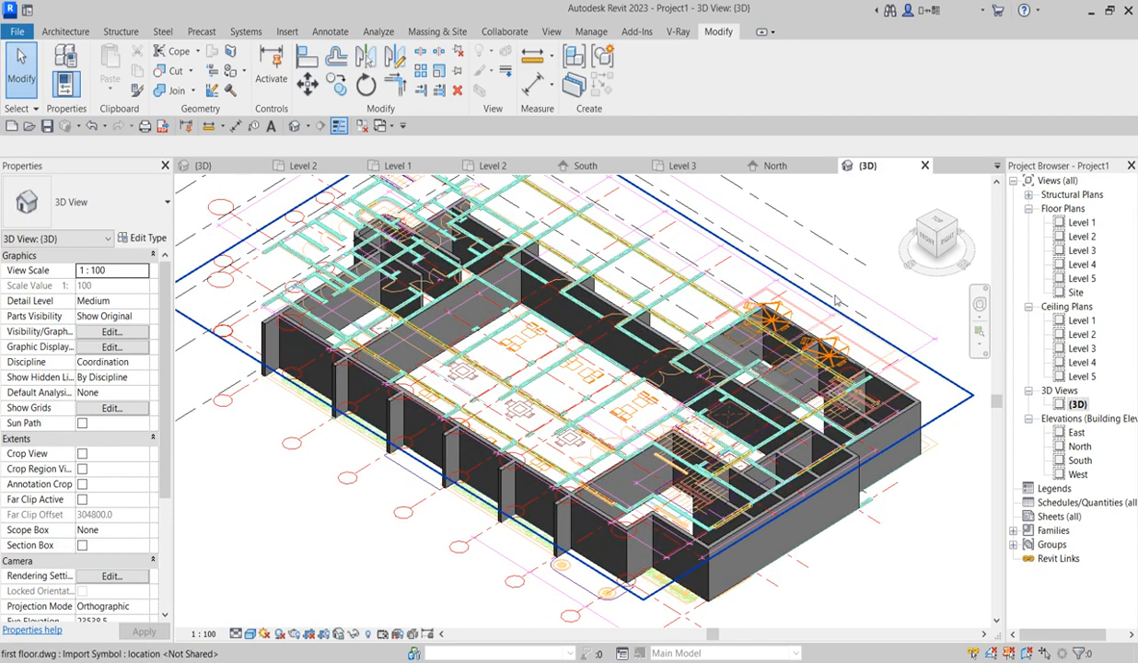
# - Open the Level 1 floor plan with the imported ground floor drawing
pyautogui.doubleClick(1083, 224)
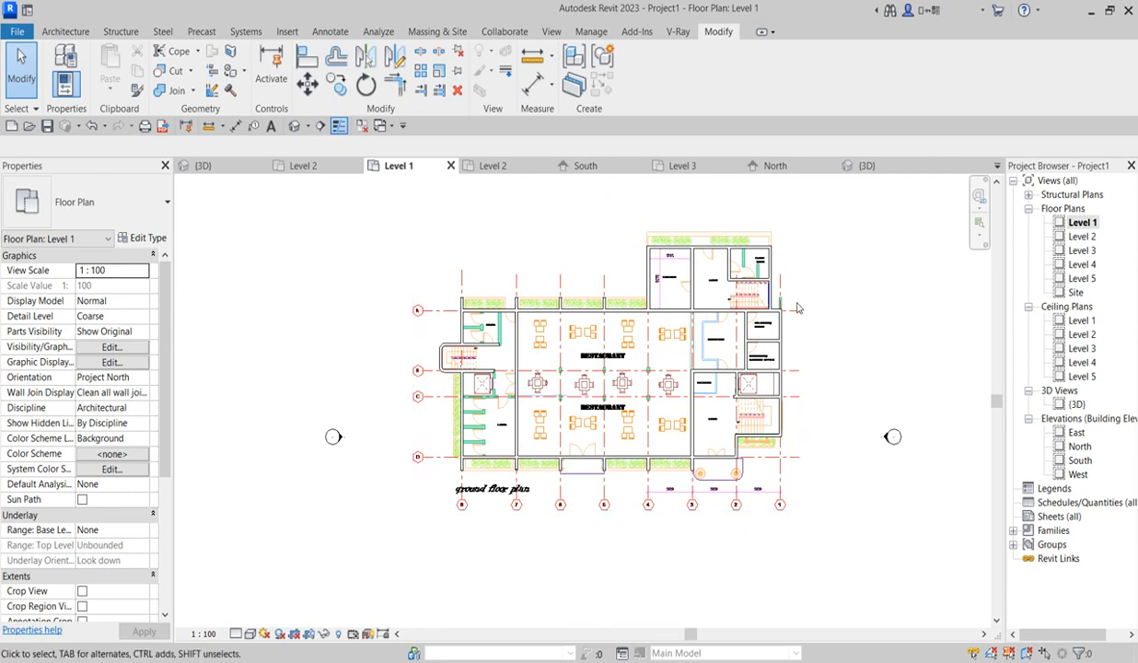
pyautogui.scroll(2, 769, 300)
pyautogui.scroll(1, 751, 319)
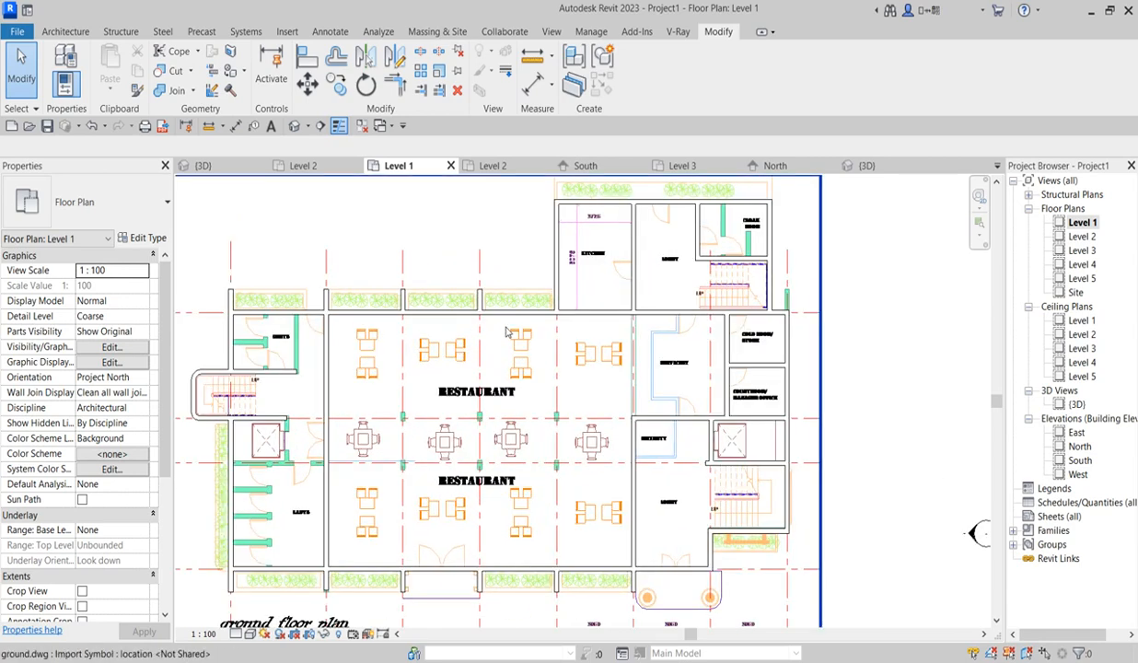
pyautogui.scroll(-3, 552, 396)
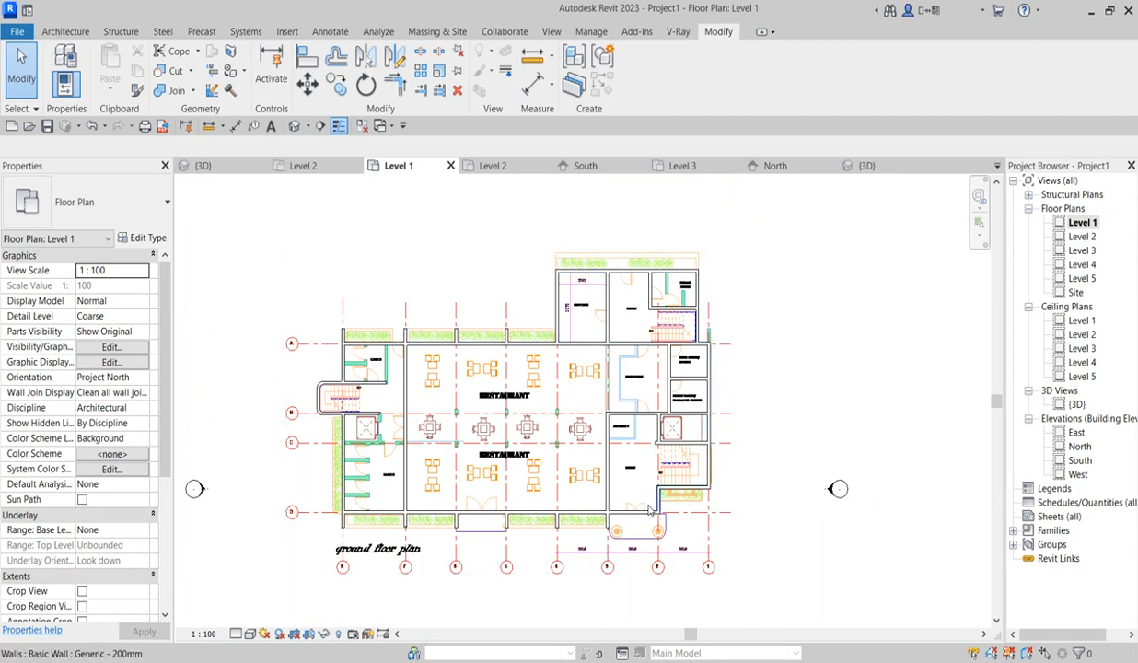
# - Examine the overall ground floor layout on Level 1, focusing on the central restaurant area and its surrounding walls
pyautogui.scroll(2, 649, 509)
pyautogui.click(491, 440)
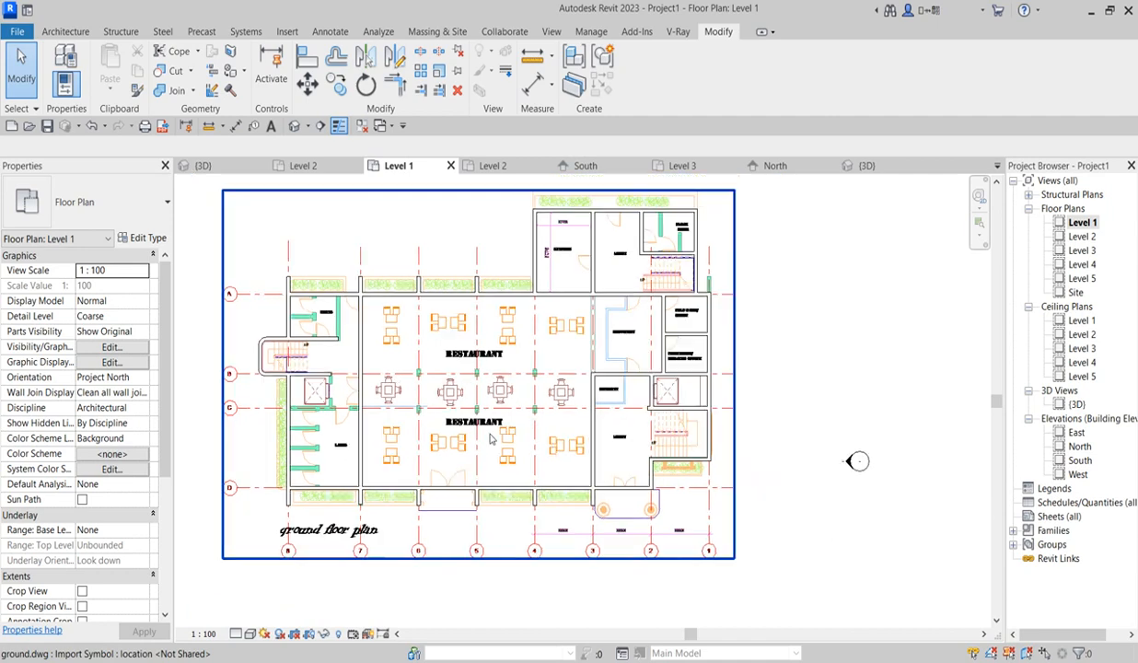
pyautogui.scroll(-1, 491, 440)
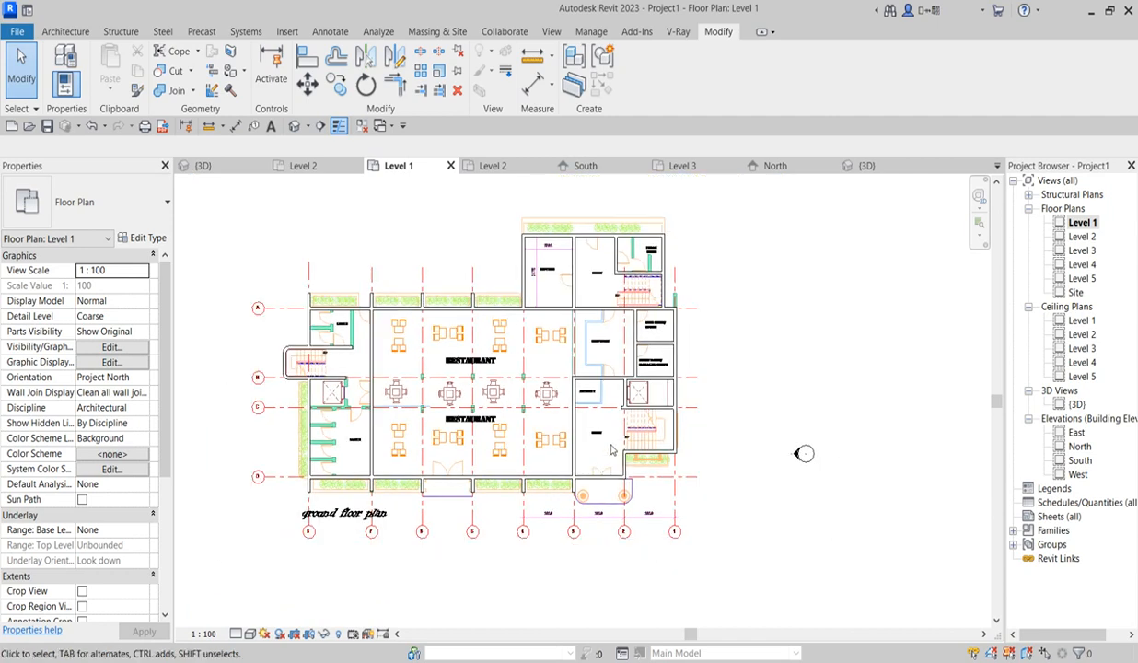
pyautogui.scroll(2, 442, 378)
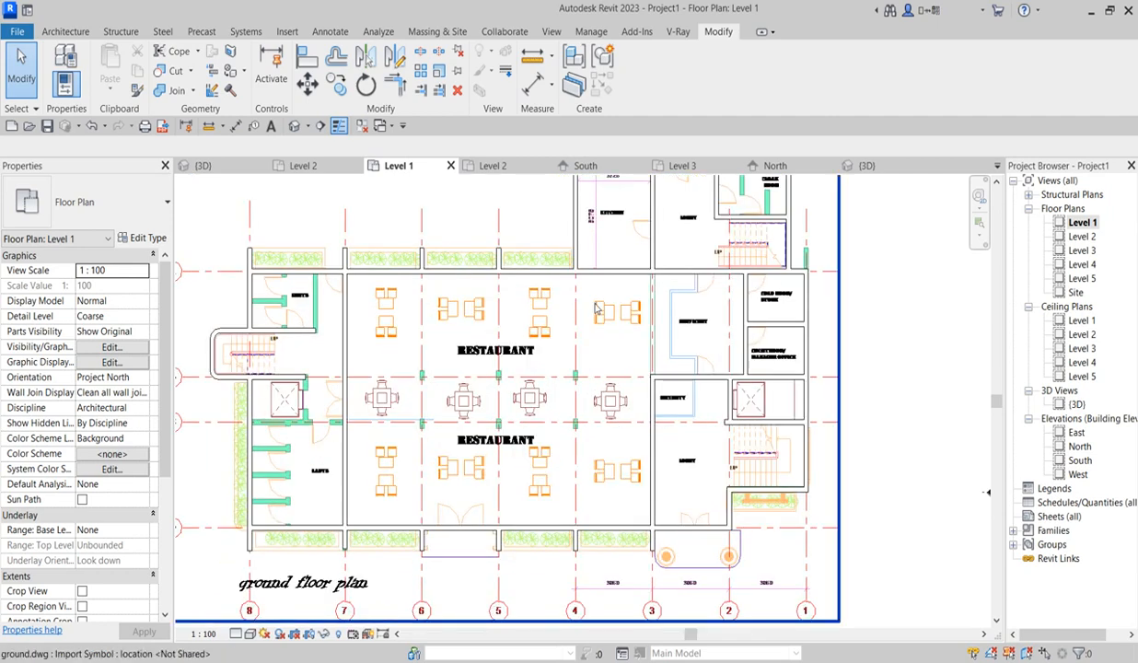
pyautogui.scroll(-2, 588, 313)
pyautogui.scroll(4, 753, 387)
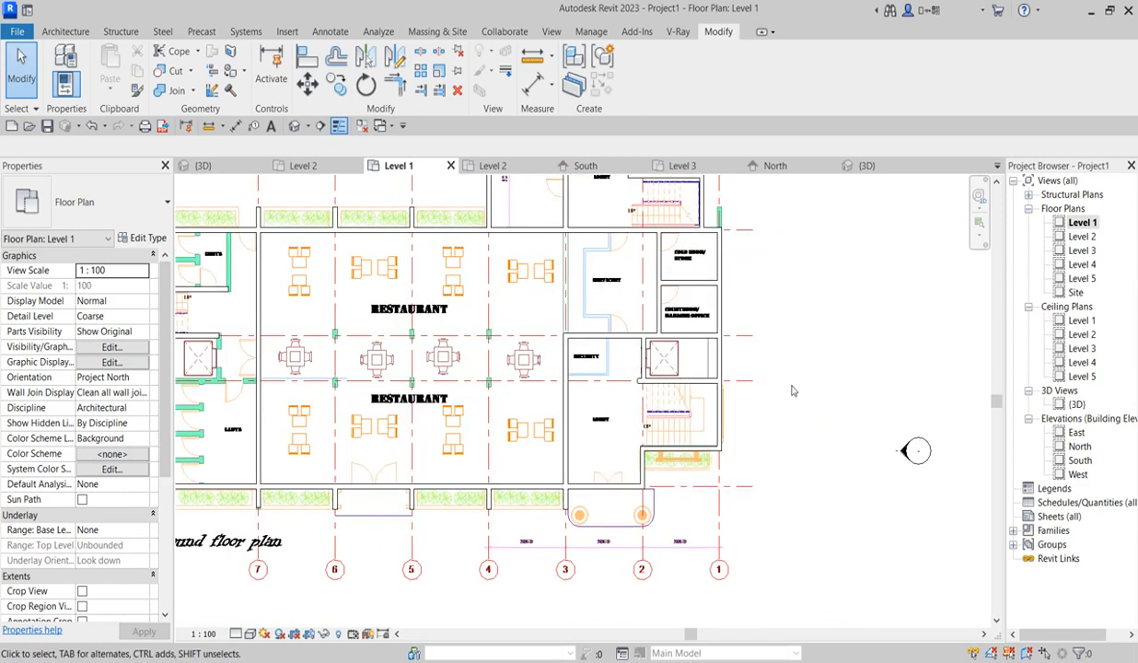
pyautogui.scroll(-3, 735, 385)
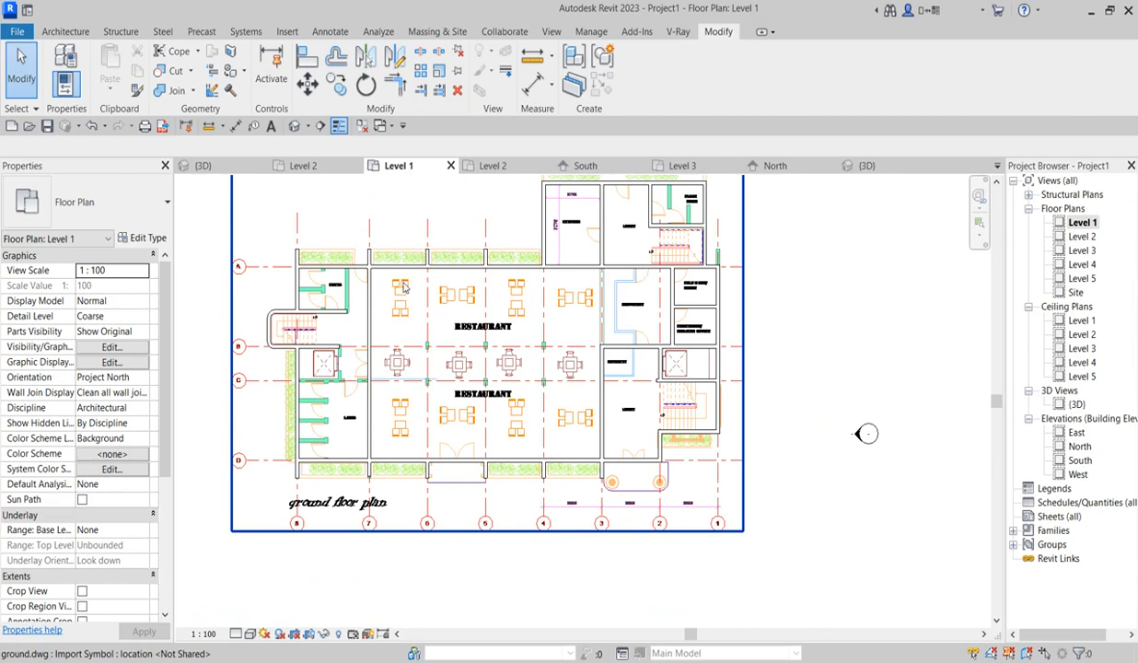
pyautogui.scroll(4, 447, 341)
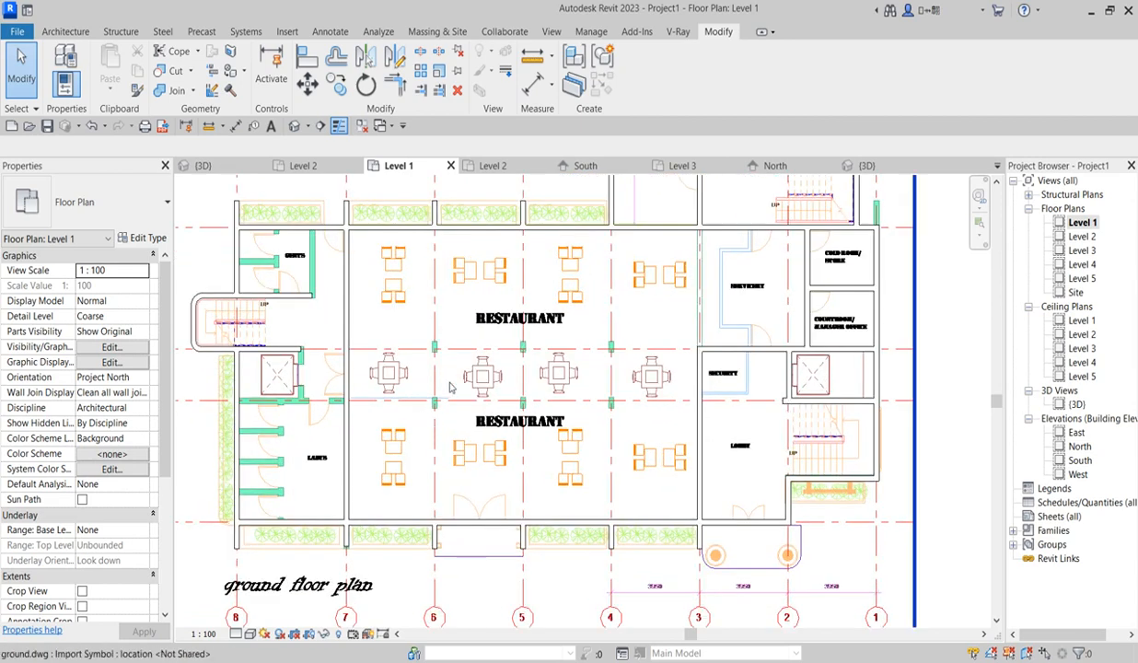
pyautogui.scroll(-3, 554, 341)
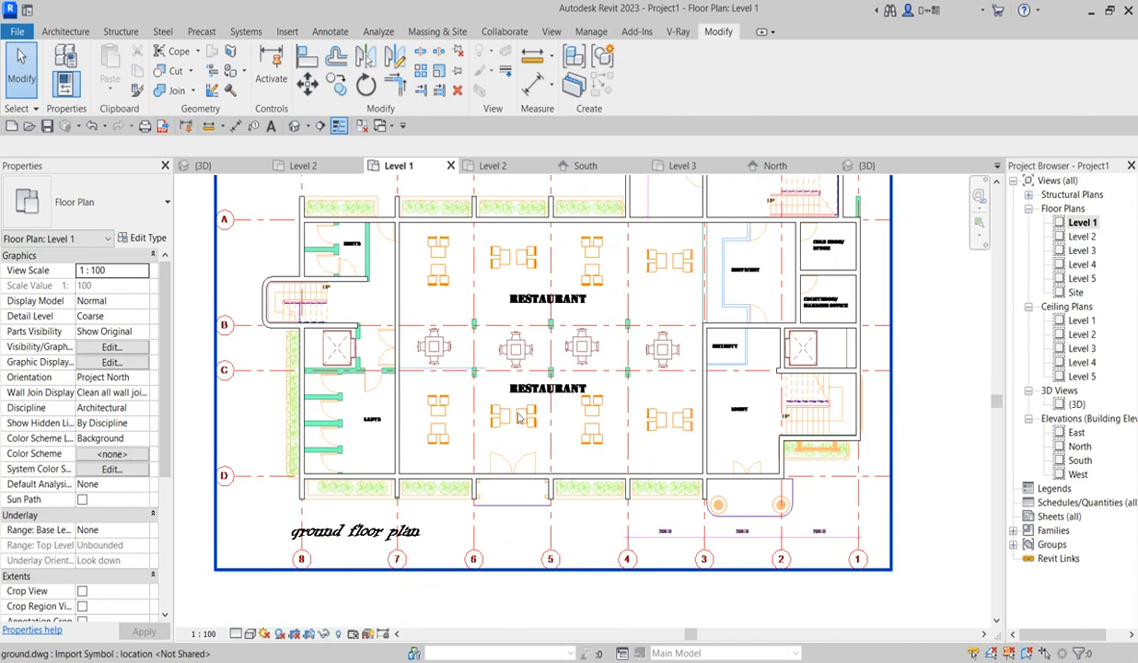
pyautogui.scroll(2, 455, 383)
pyautogui.scroll(-2, 534, 322)
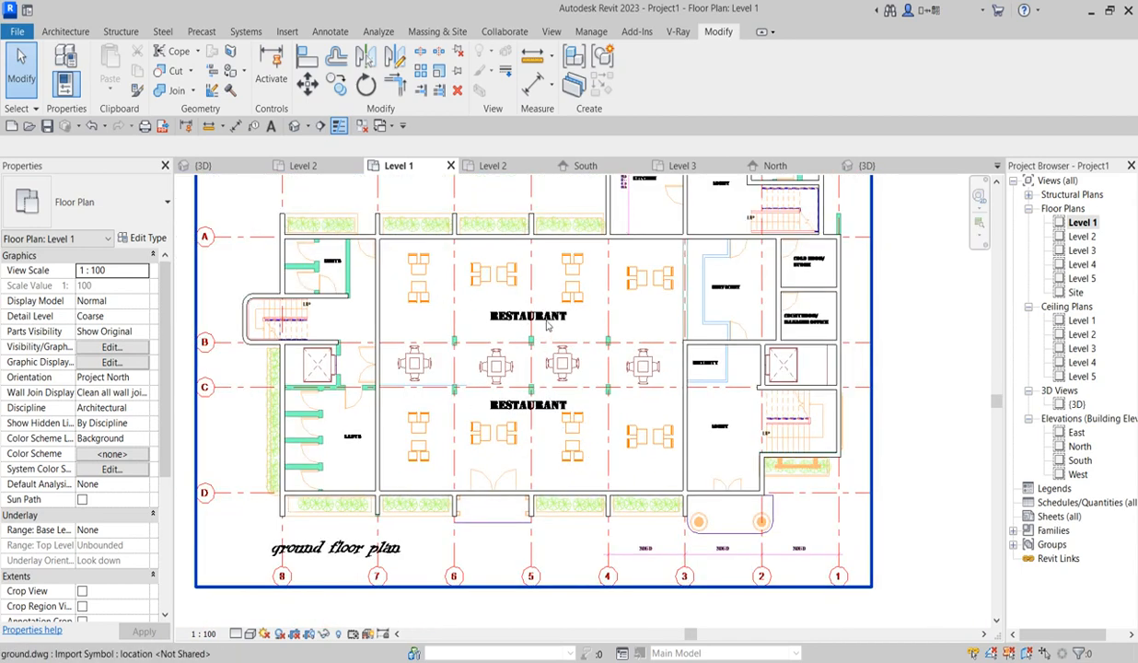
pyautogui.scroll(2, 396, 419)
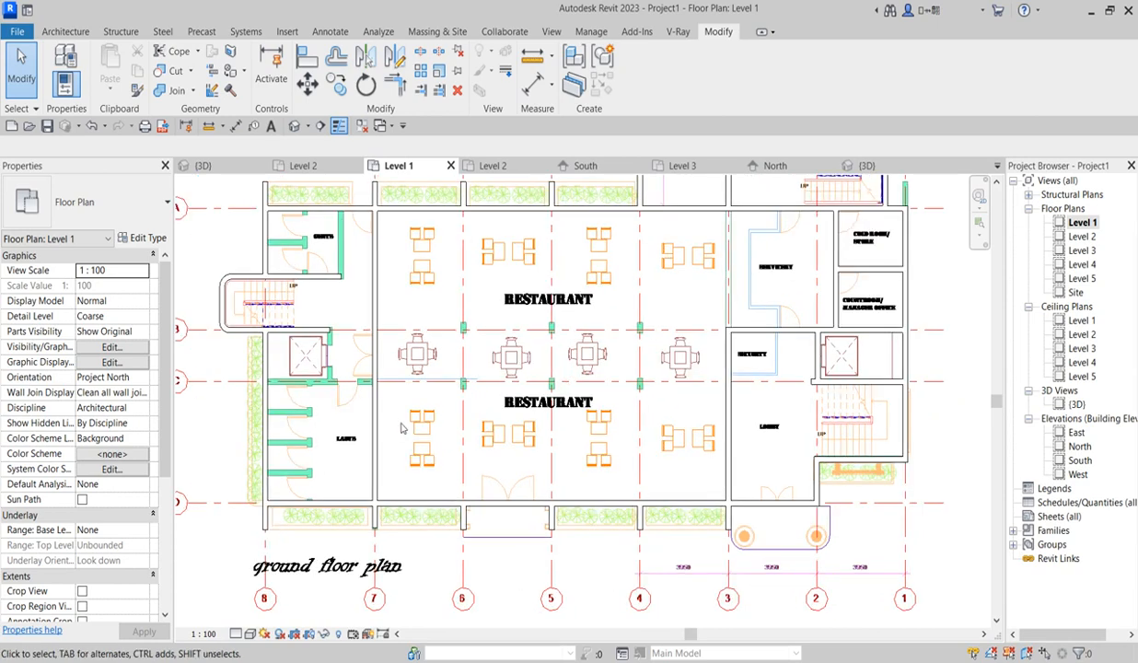
pyautogui.scroll(-2, 571, 395)
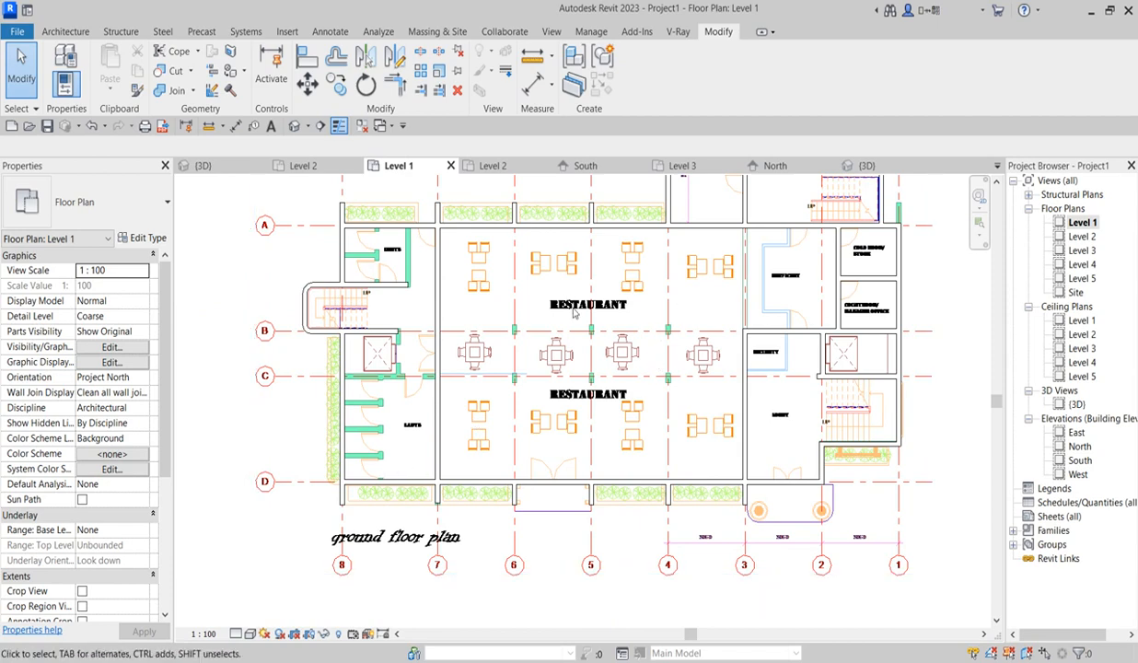
# - Examine the gents and ladies toilets, the staircase and the lift between grids 7 and 8
pyautogui.scroll(1, 614, 327)
pyautogui.scroll(2, 442, 304)
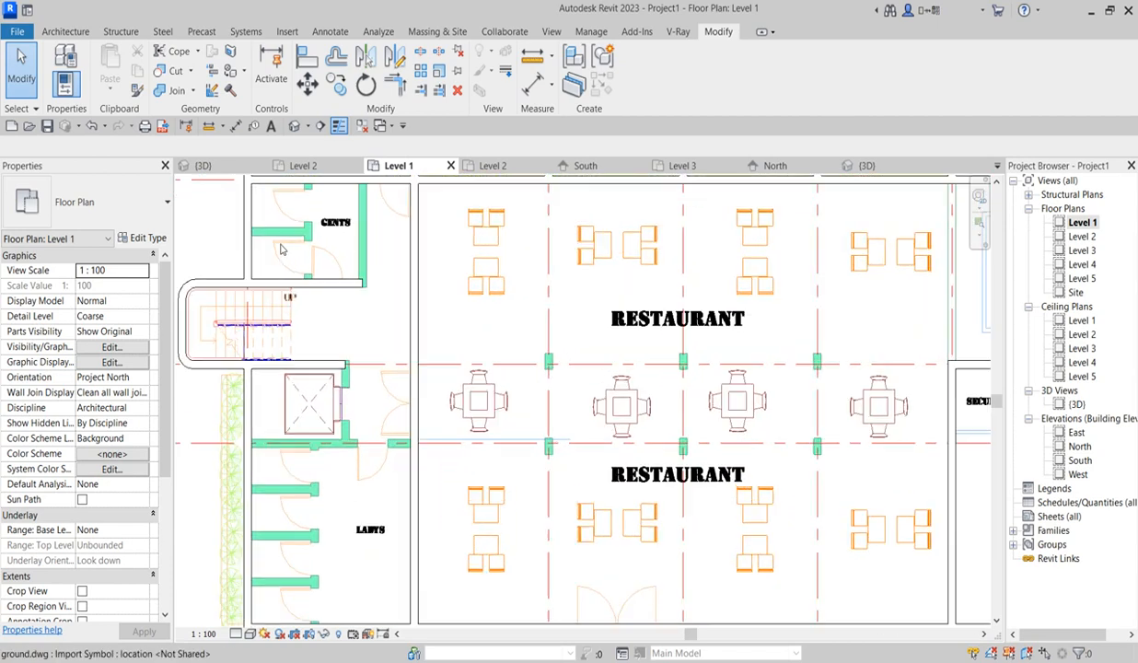
pyautogui.scroll(-2, 451, 325)
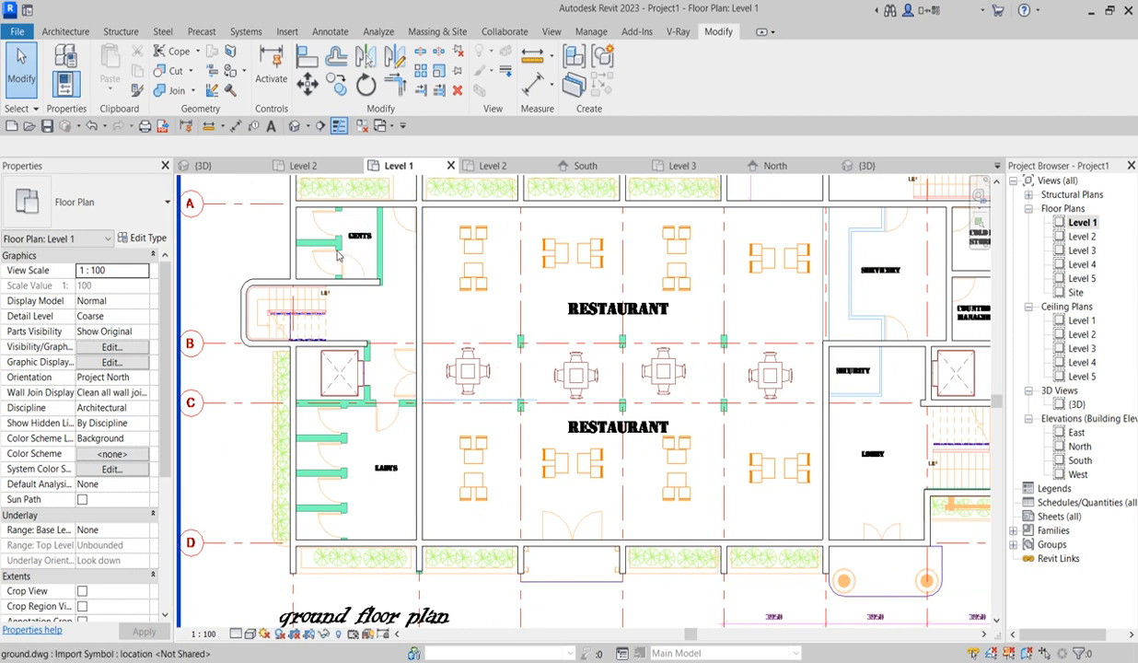
pyautogui.scroll(-2, 357, 255)
pyautogui.scroll(4, 359, 248)
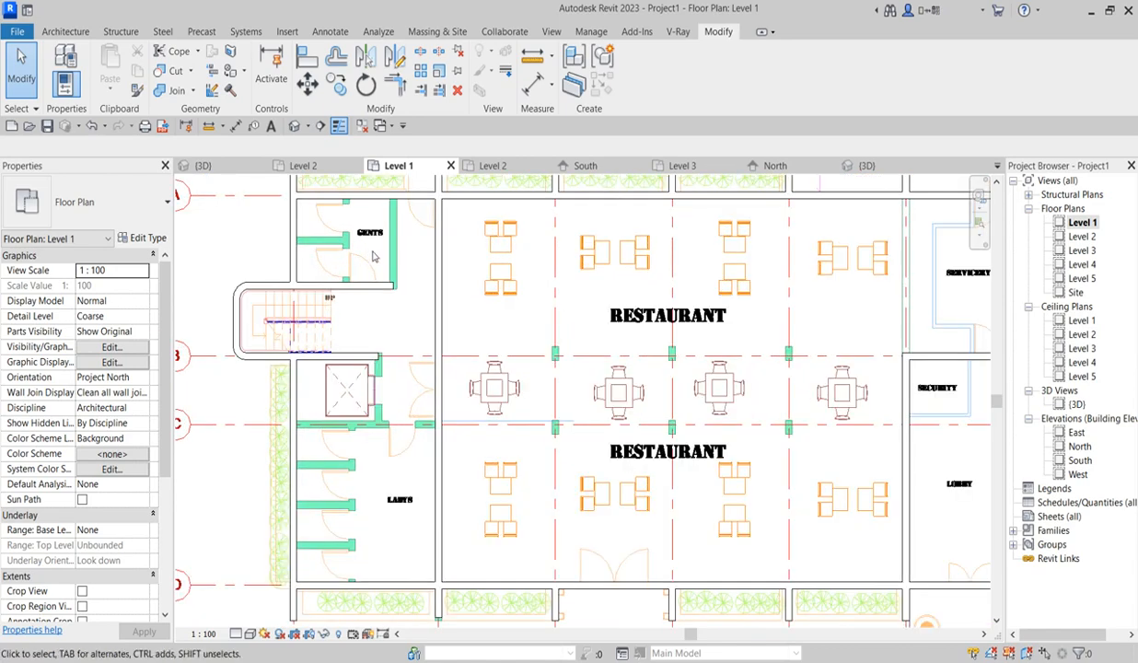
pyautogui.scroll(-2, 377, 288)
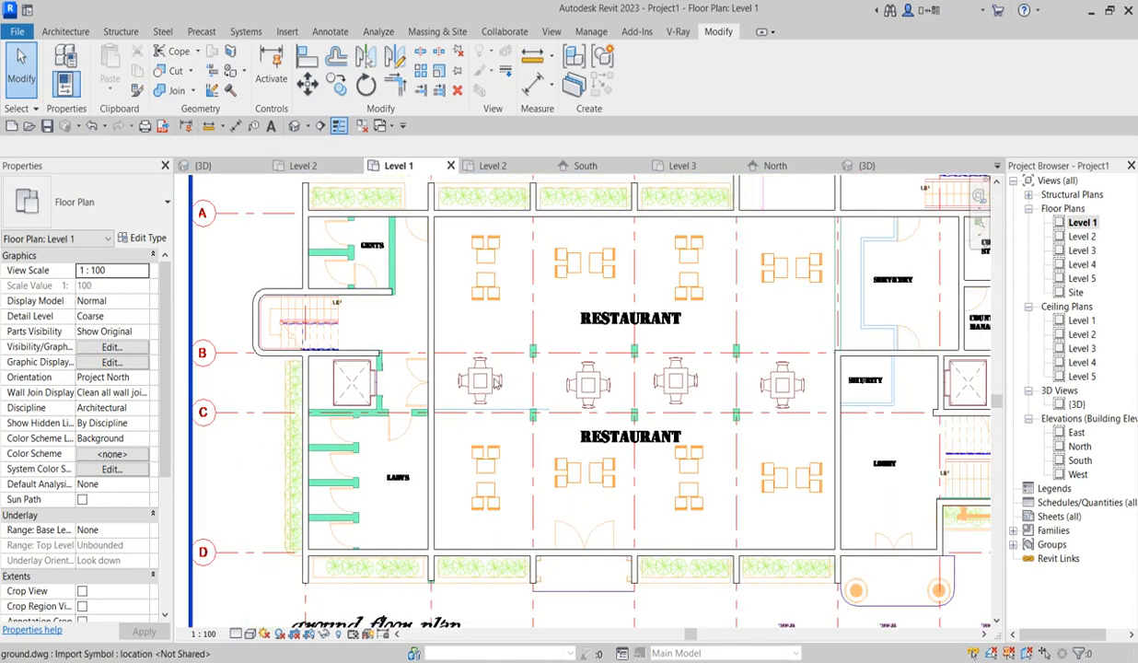
pyautogui.scroll(-2, 440, 479)
pyautogui.scroll(4, 424, 495)
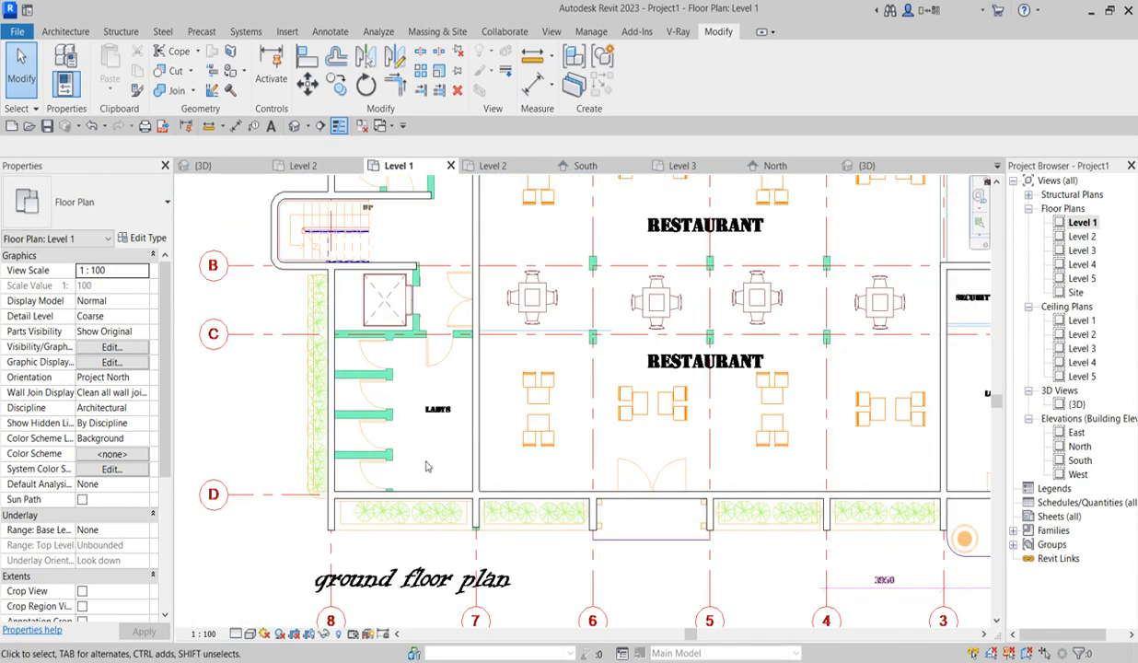
pyautogui.scroll(-1, 425, 587)
pyautogui.scroll(-2, 384, 286)
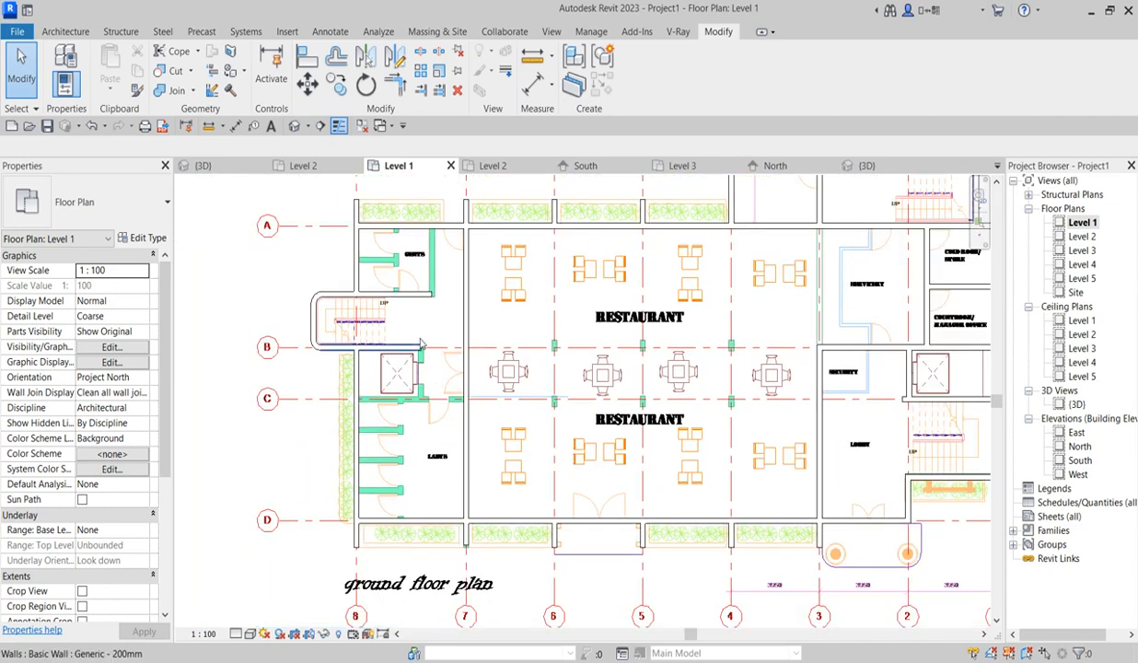
pyautogui.scroll(-1, 451, 380)
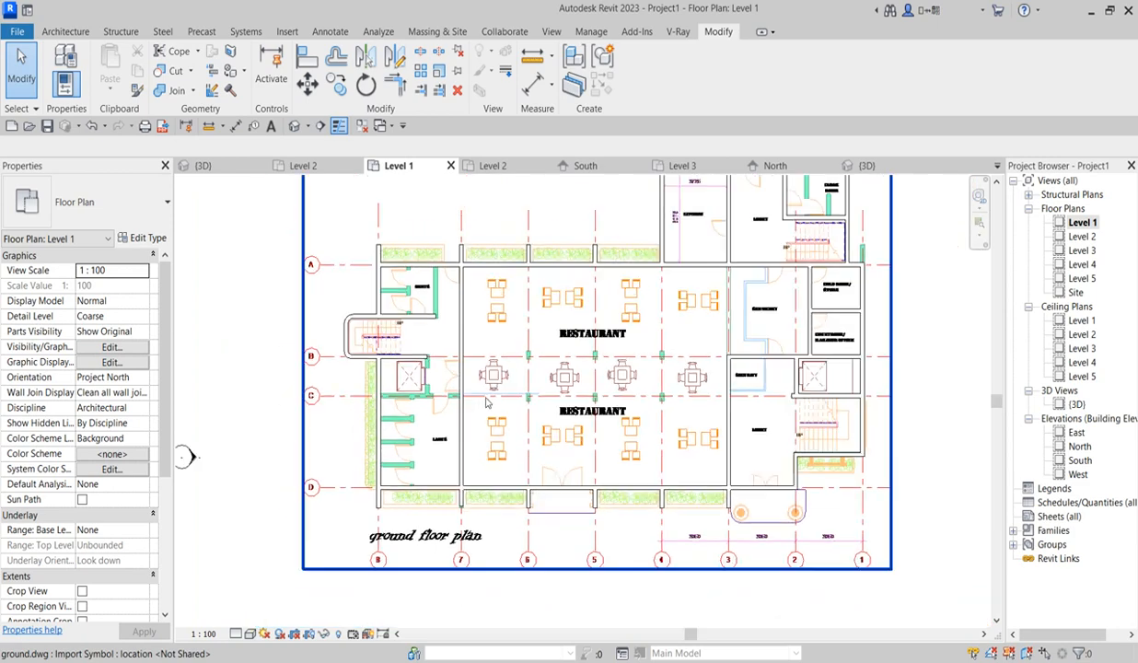
pyautogui.scroll(-2, 511, 366)
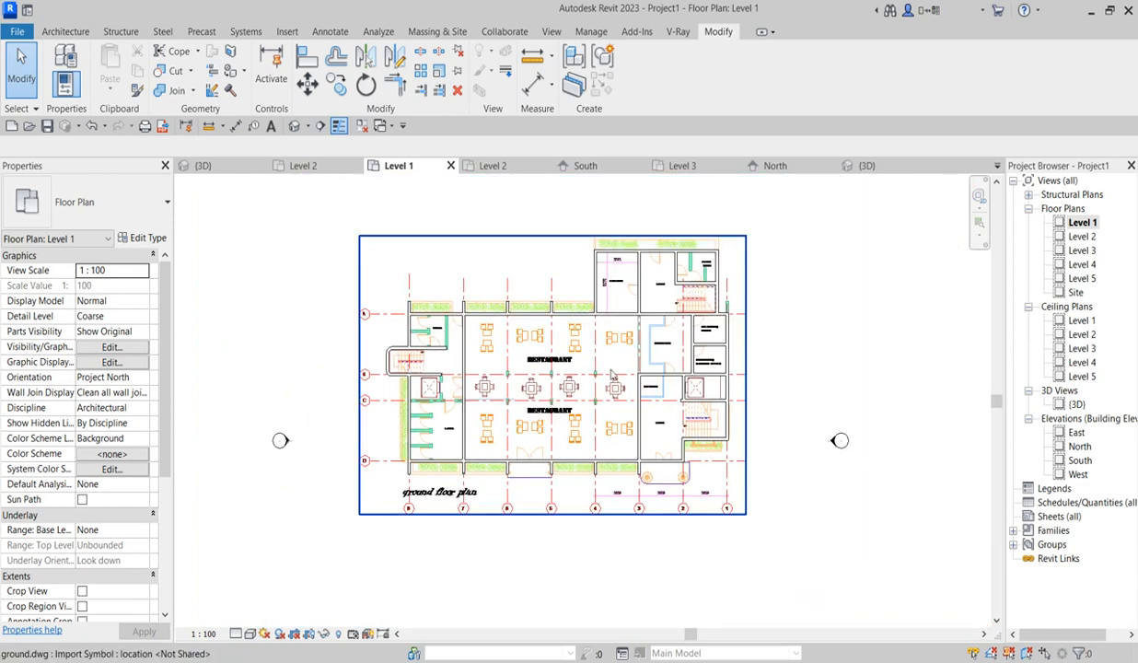
# - Examine the servicery, cold room/store, countroom/manager office, security room and front lobby beside the restaurant
pyautogui.scroll(5, 700, 366)
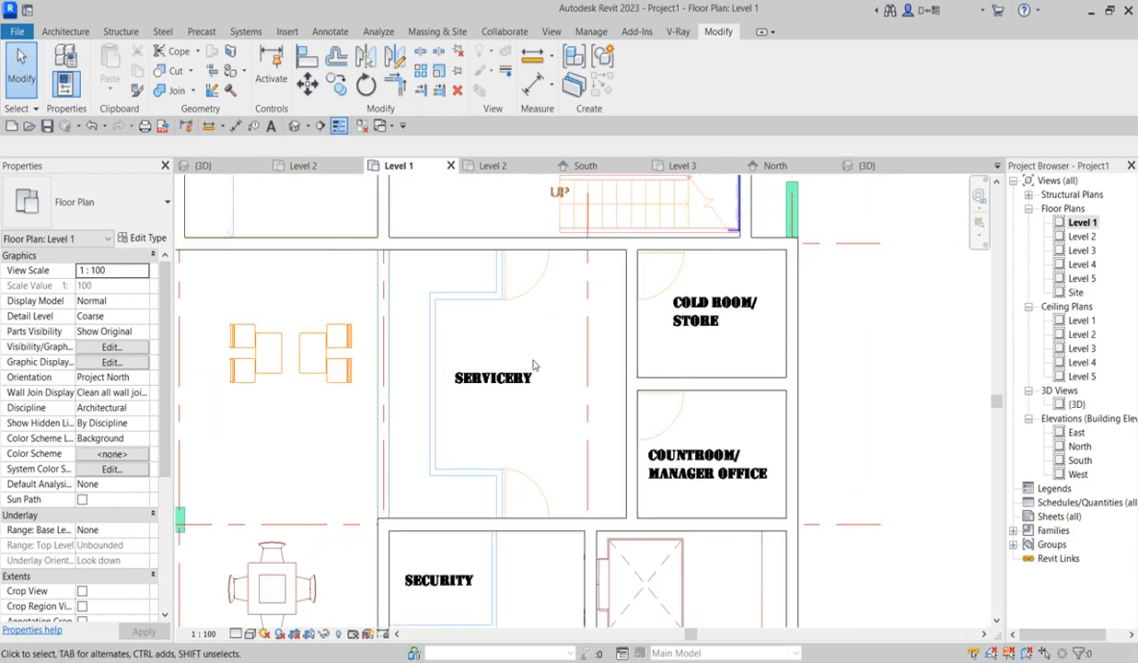
pyautogui.scroll(-2, 545, 355)
pyautogui.scroll(4, 633, 460)
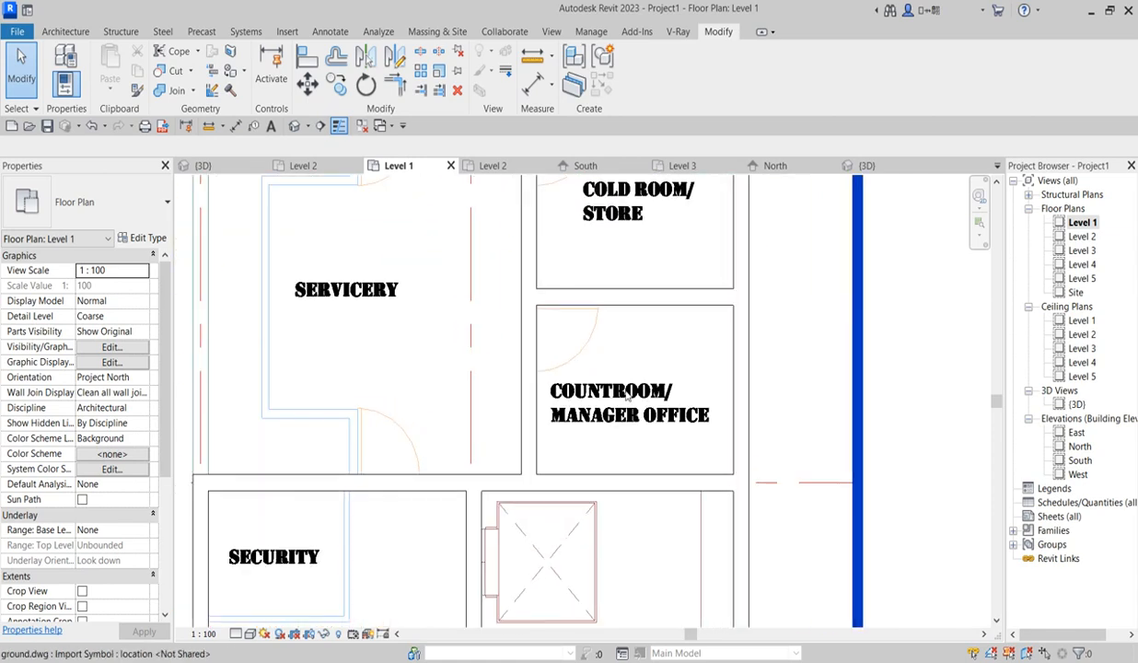
pyautogui.scroll(1, 616, 430)
pyautogui.scroll(-3, 616, 430)
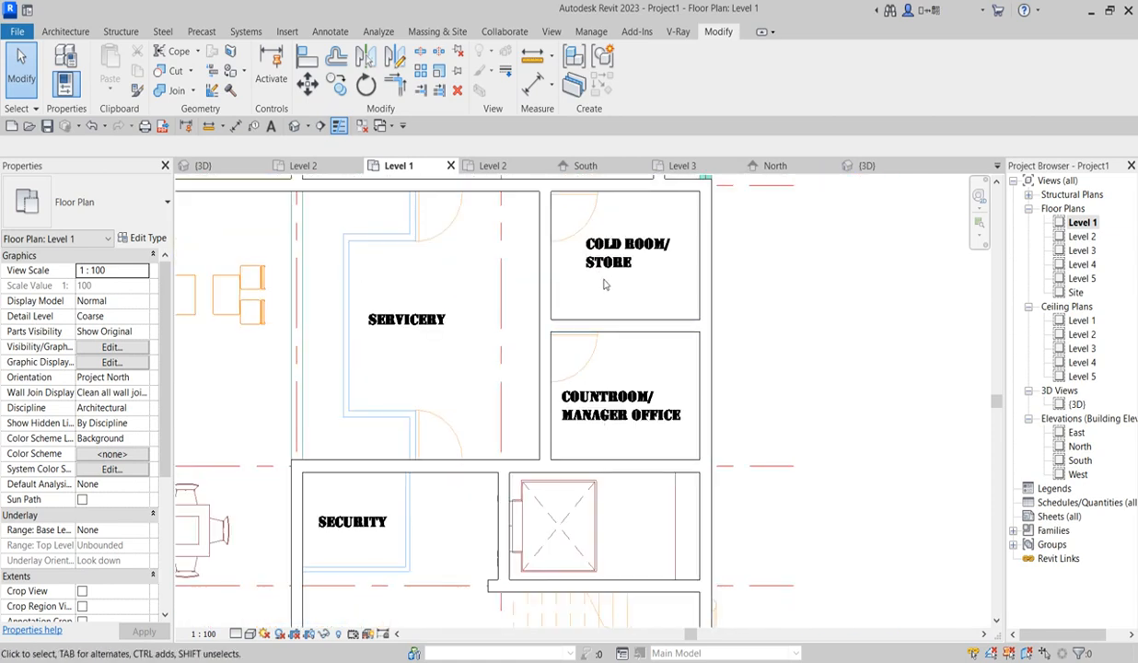
pyautogui.scroll(-1, 618, 290)
pyautogui.scroll(-2, 618, 290)
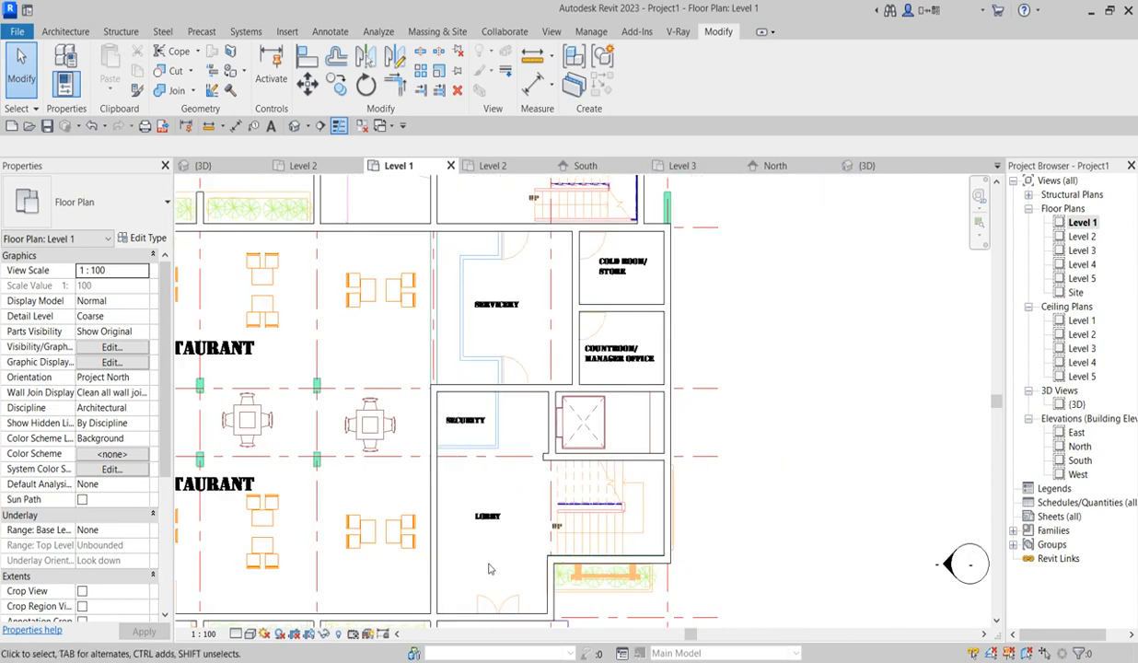
pyautogui.scroll(4, 478, 416)
pyautogui.scroll(-4, 536, 322)
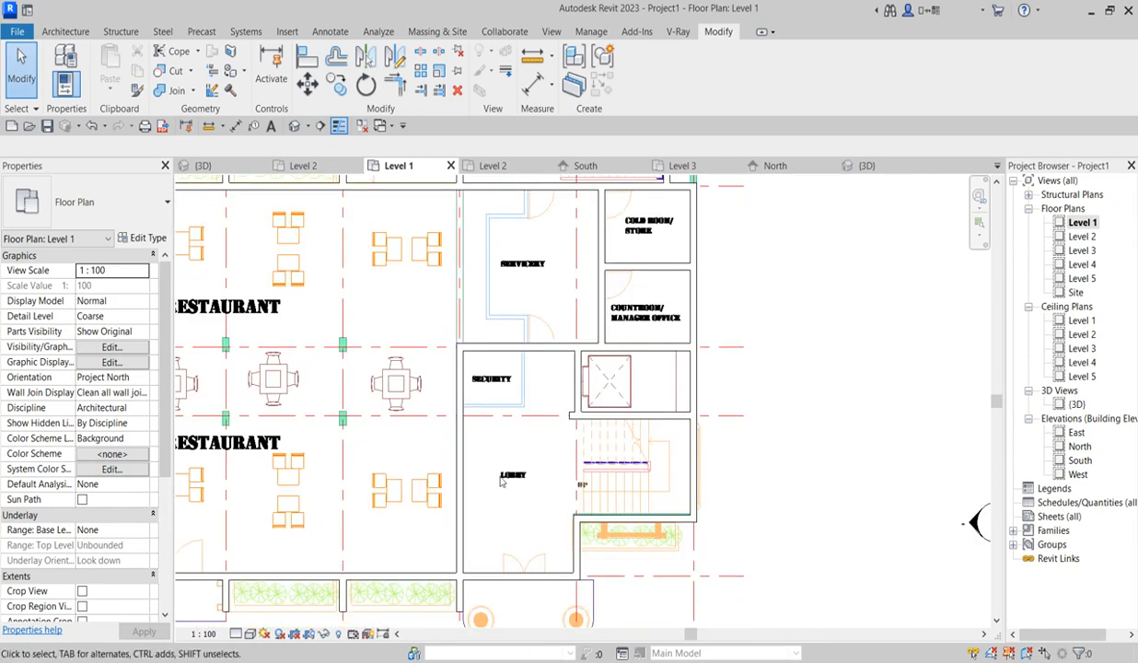
pyautogui.scroll(3, 505, 519)
pyautogui.scroll(-5, 521, 490)
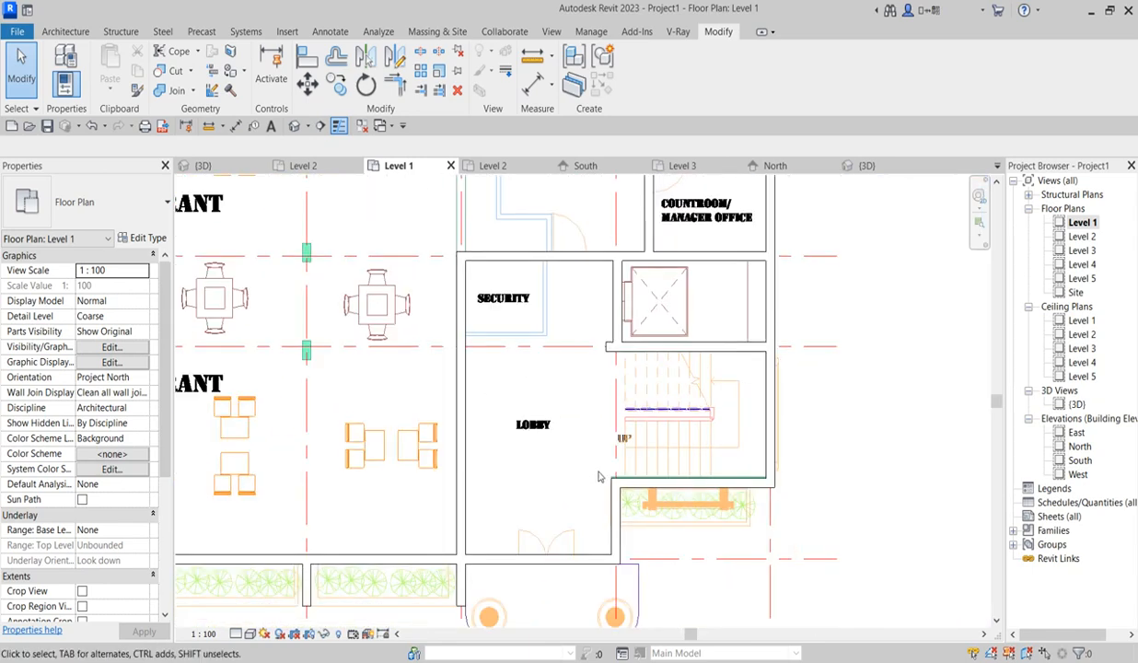
# - Examine the kitchen, the lobby beside it and the cloak room, and review the whole ground floor plan
pyautogui.scroll(-3, 620, 460)
pyautogui.scroll(5, 536, 278)
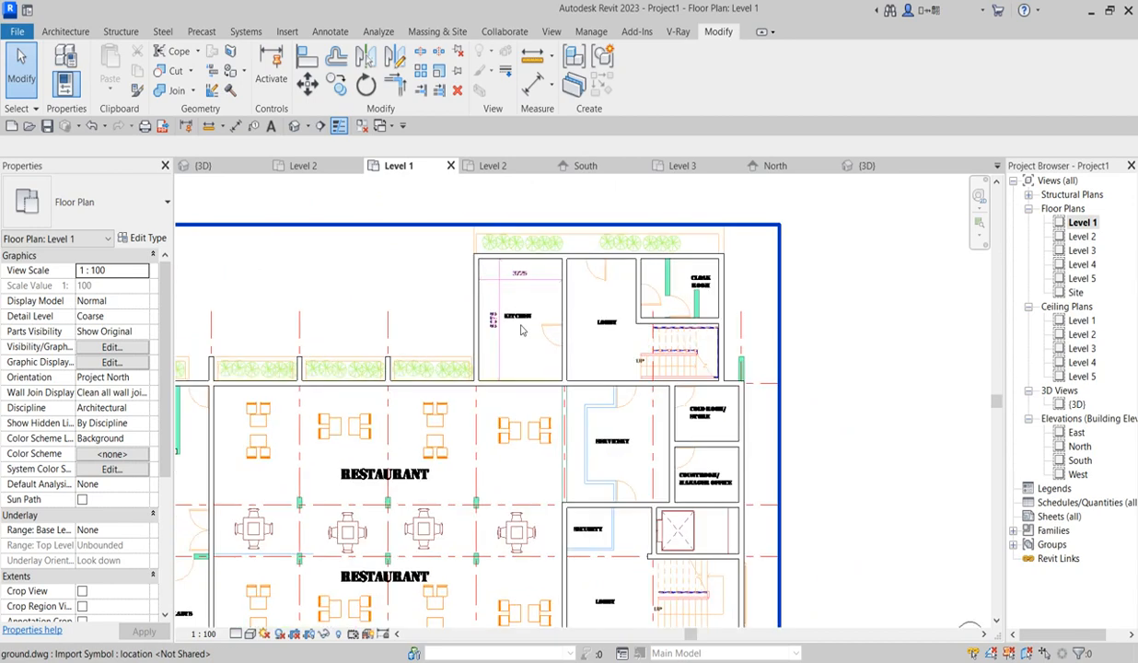
pyautogui.scroll(2, 536, 278)
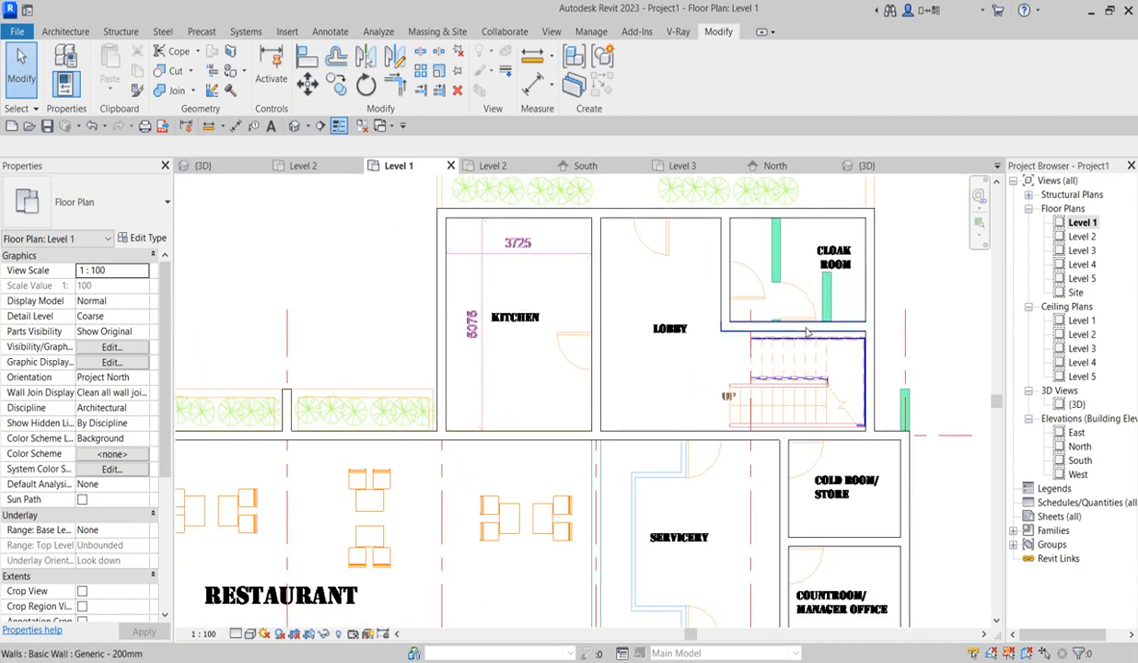
pyautogui.scroll(-4, 786, 285)
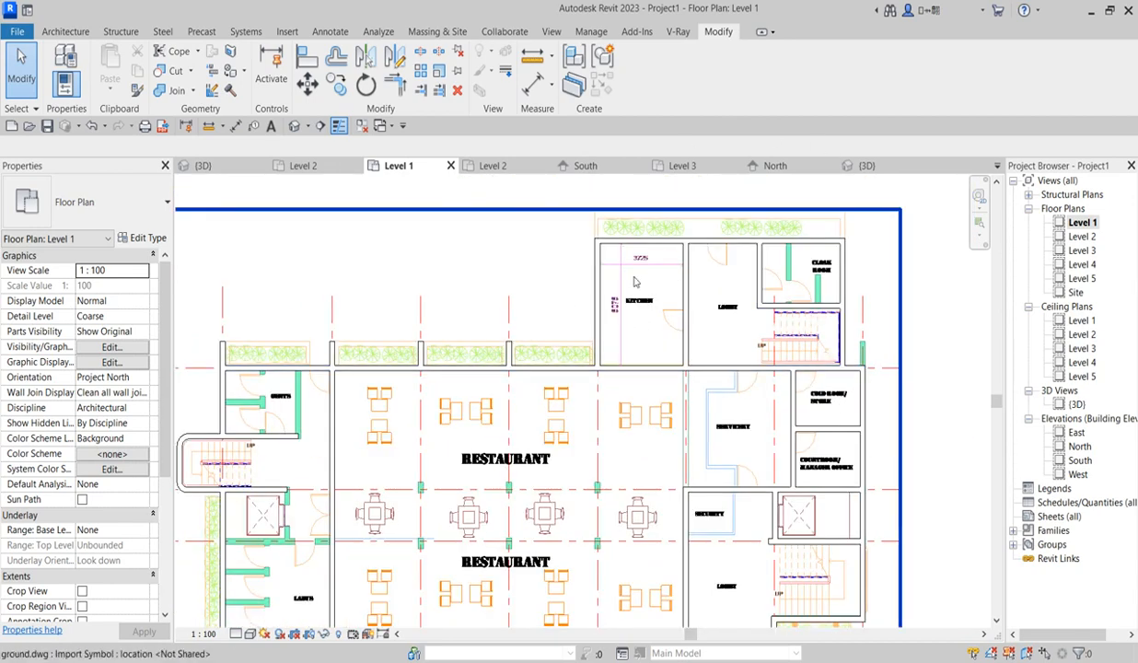
pyautogui.scroll(-3, 706, 289)
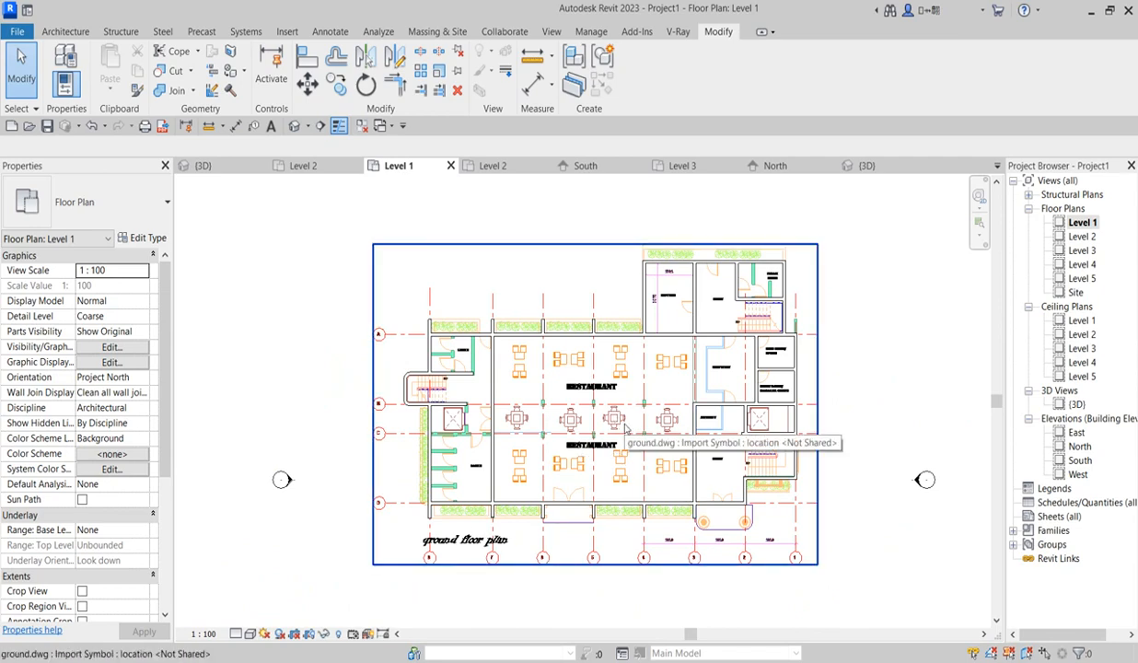
pyautogui.scroll(4, 577, 401)
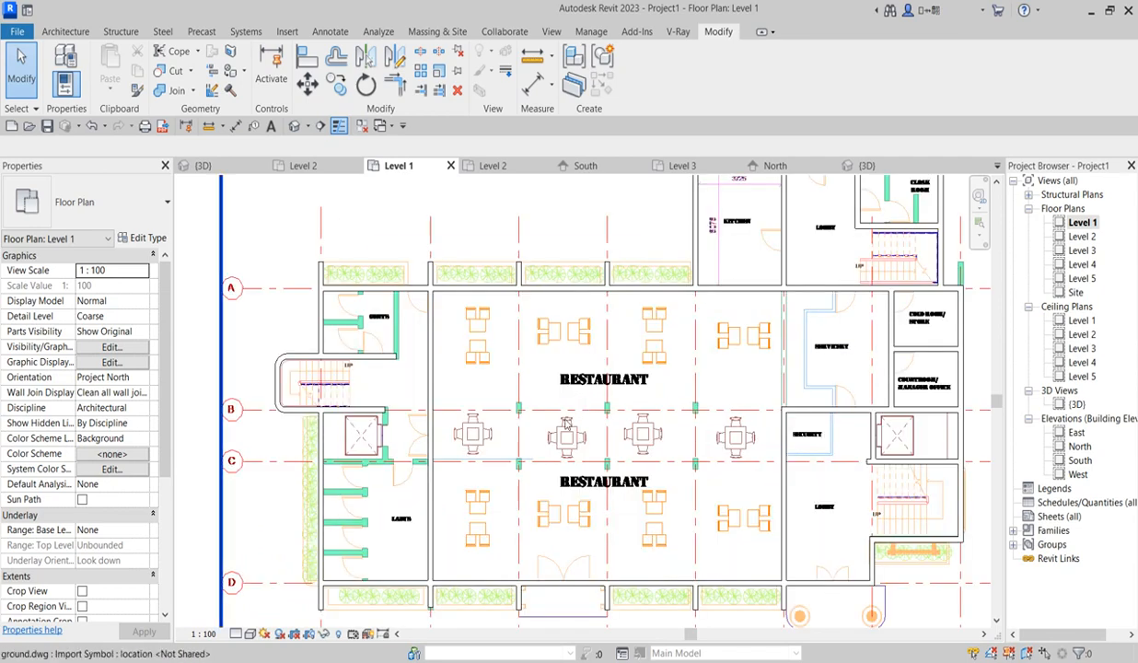
pyautogui.scroll(-1, 471, 406)
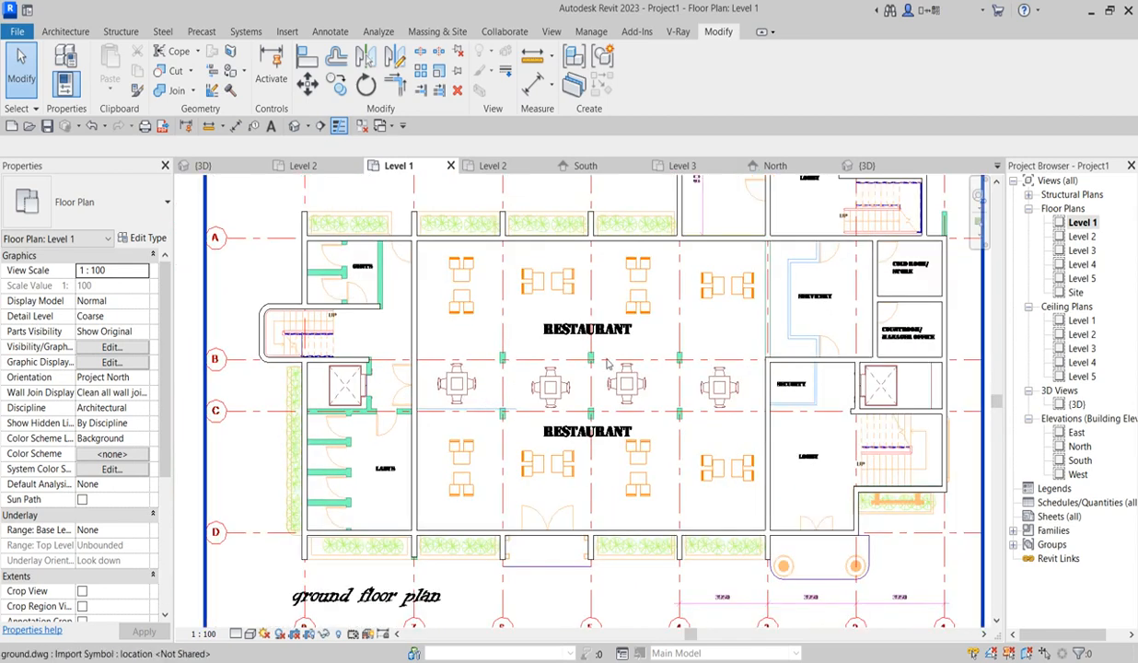
pyautogui.scroll(-3, 415, 350)
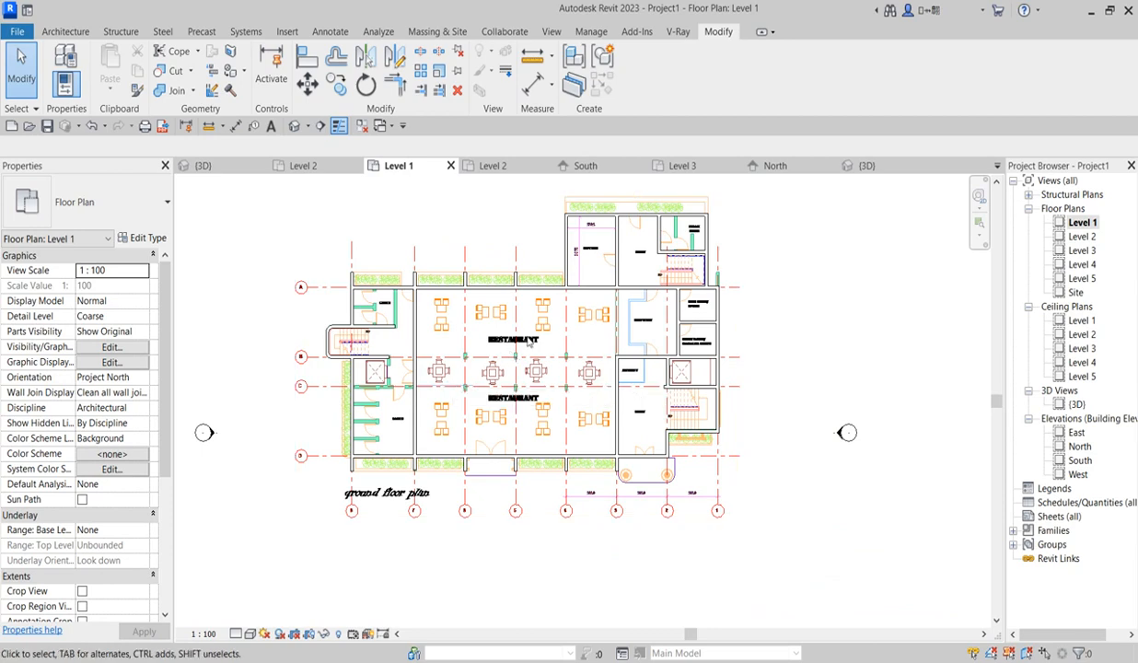
pyautogui.scroll(-1, 483, 356)
pyautogui.scroll(5, 479, 389)
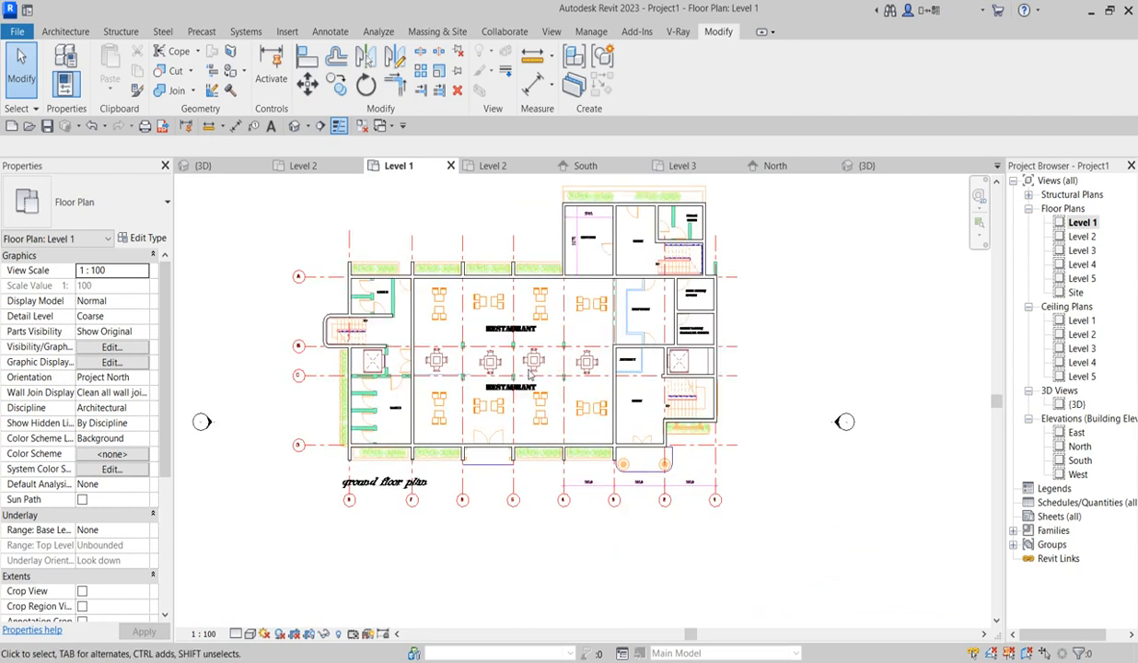
# - Examine the restaurant columns along grids B and C and the surrounding ground floor plan on Level 1
pyautogui.scroll(1, 489, 357)
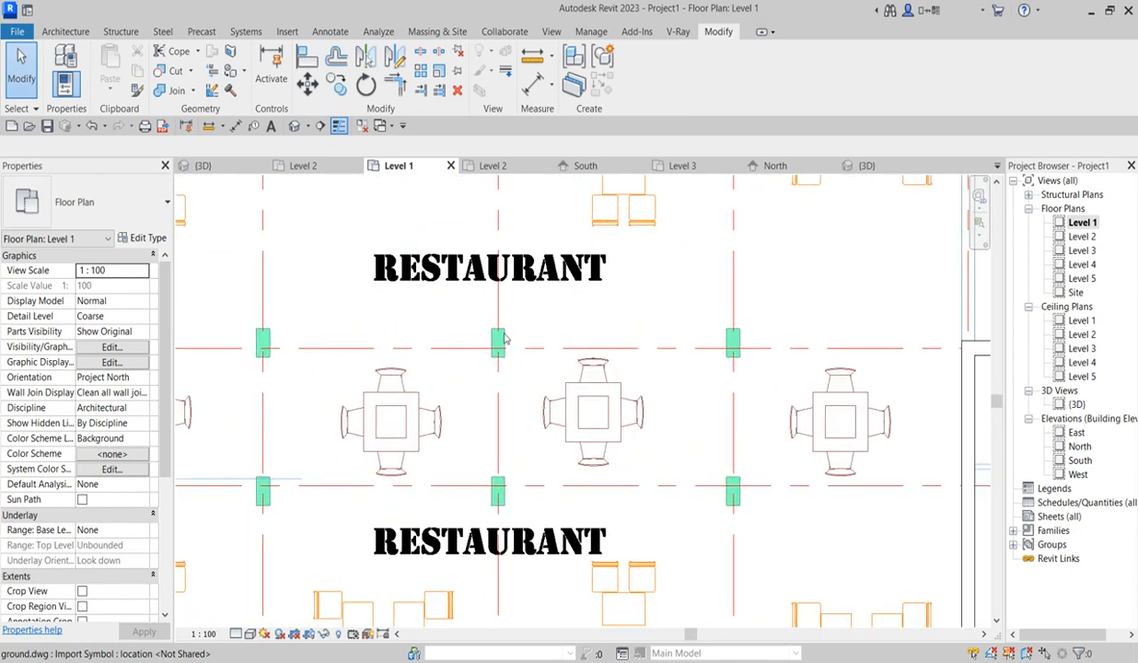
pyautogui.scroll(-2, 410, 371)
pyautogui.scroll(2, 386, 350)
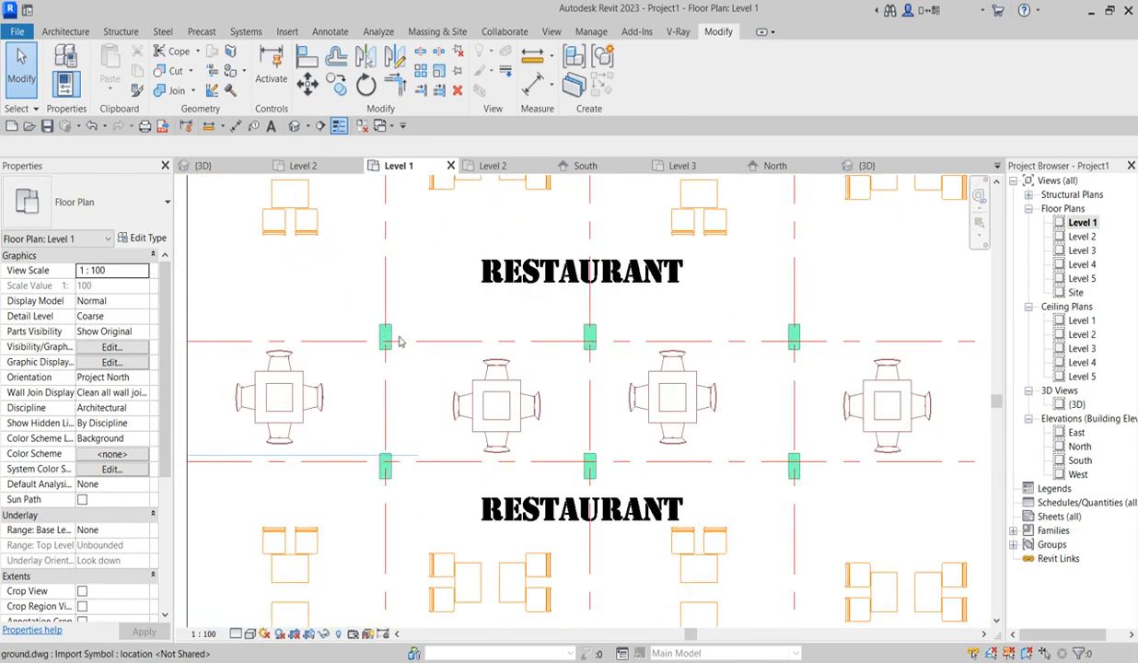
pyautogui.scroll(-3, 542, 331)
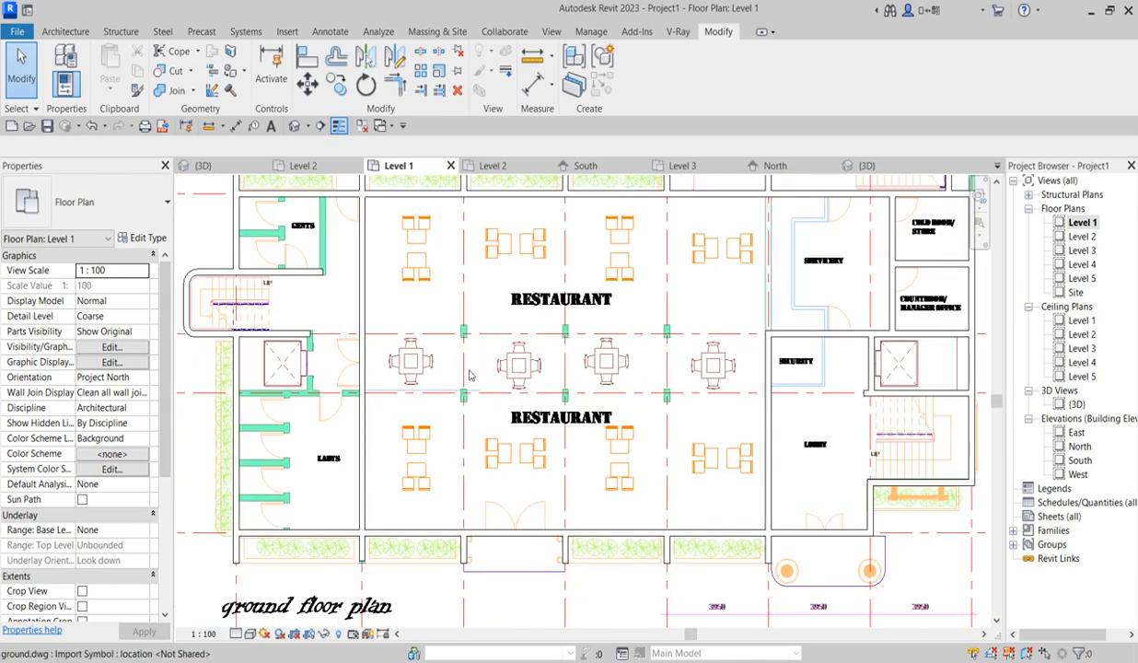
pyautogui.scroll(-3, 444, 381)
pyautogui.scroll(3, 371, 466)
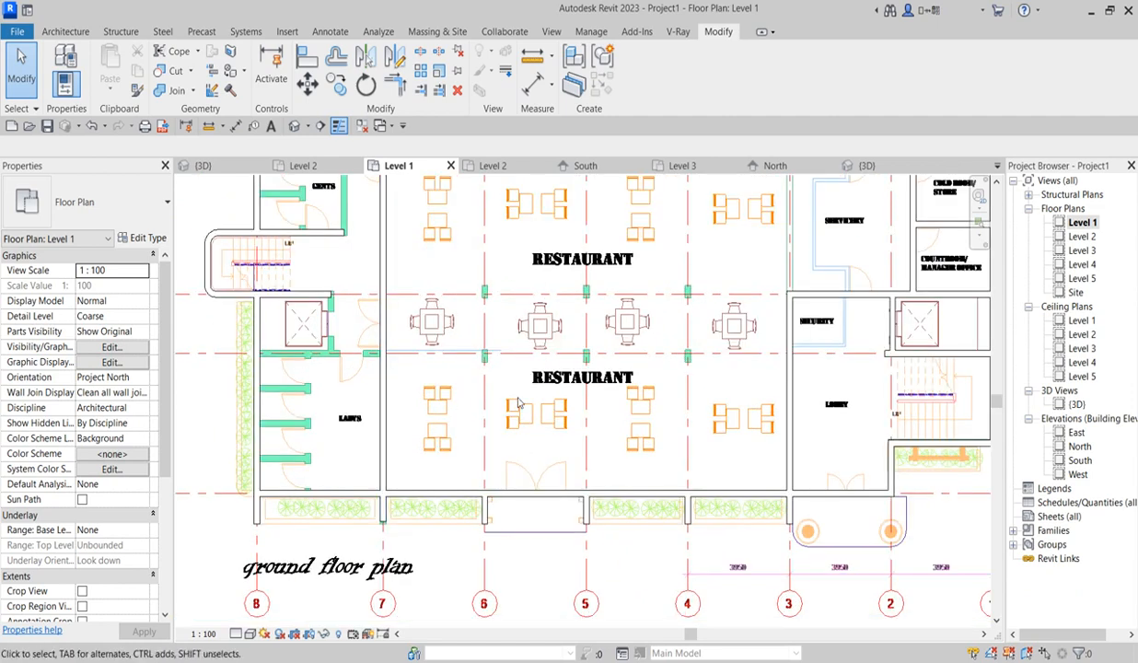
pyautogui.scroll(-3, 553, 378)
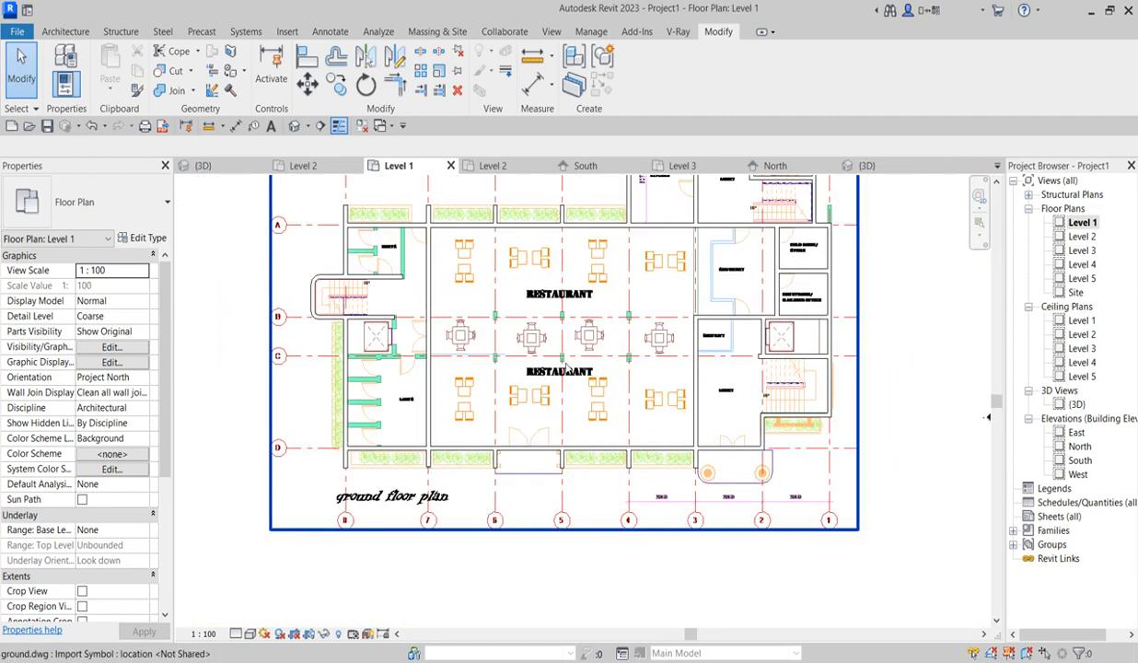
pyautogui.scroll(-2, 566, 367)
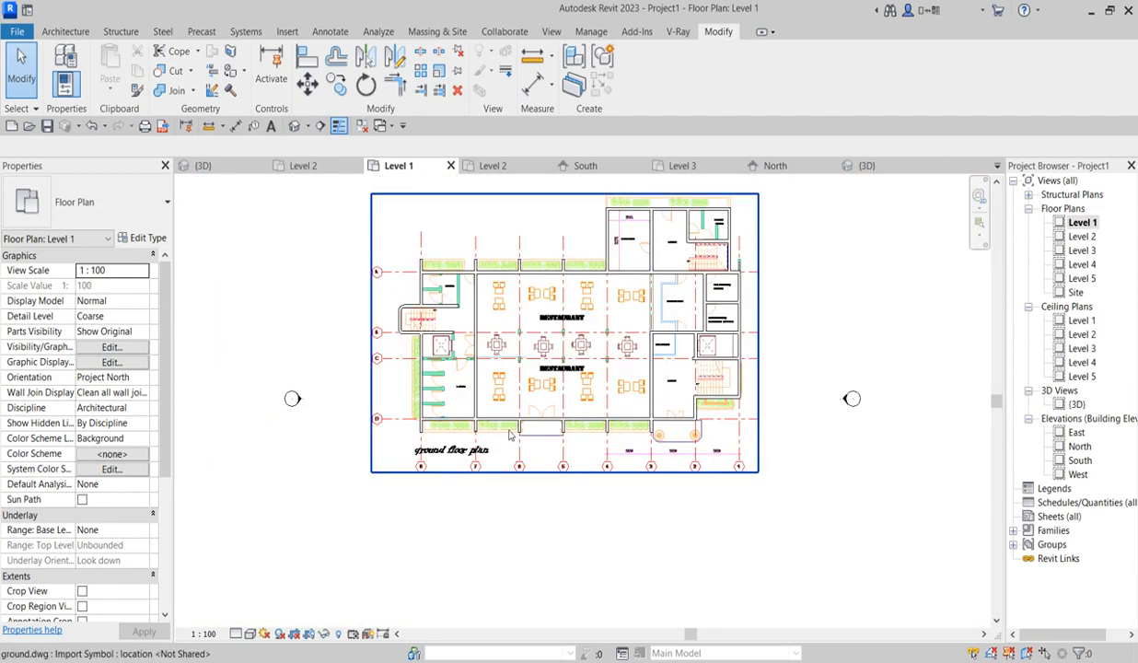
pyautogui.scroll(5, 611, 355)
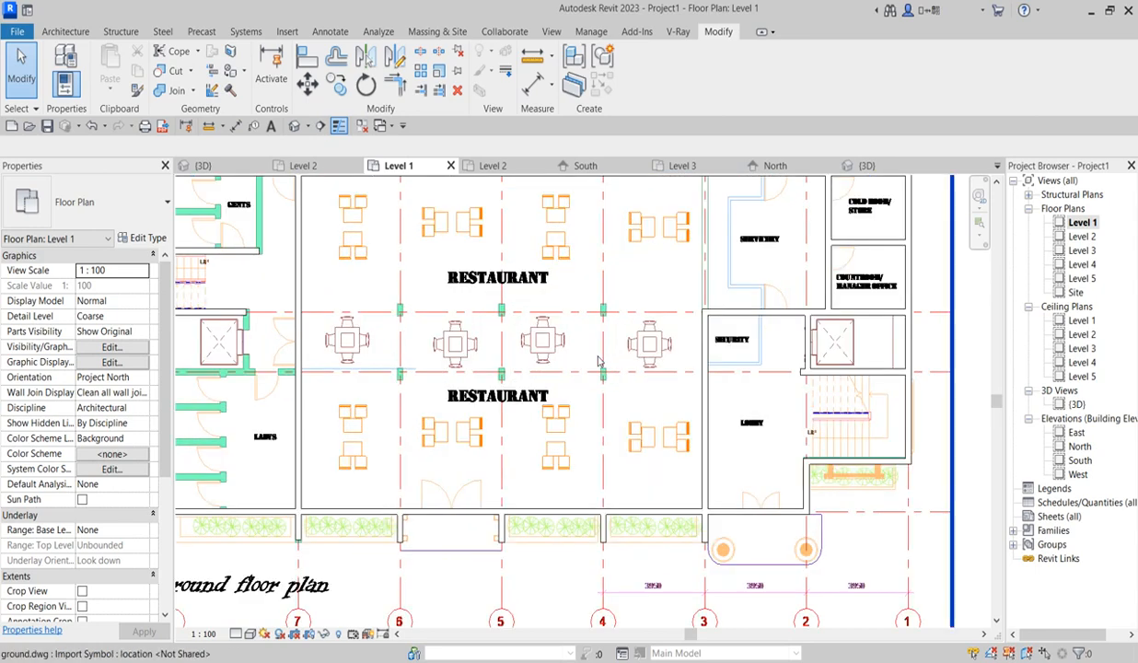
pyautogui.scroll(-3, 607, 359)
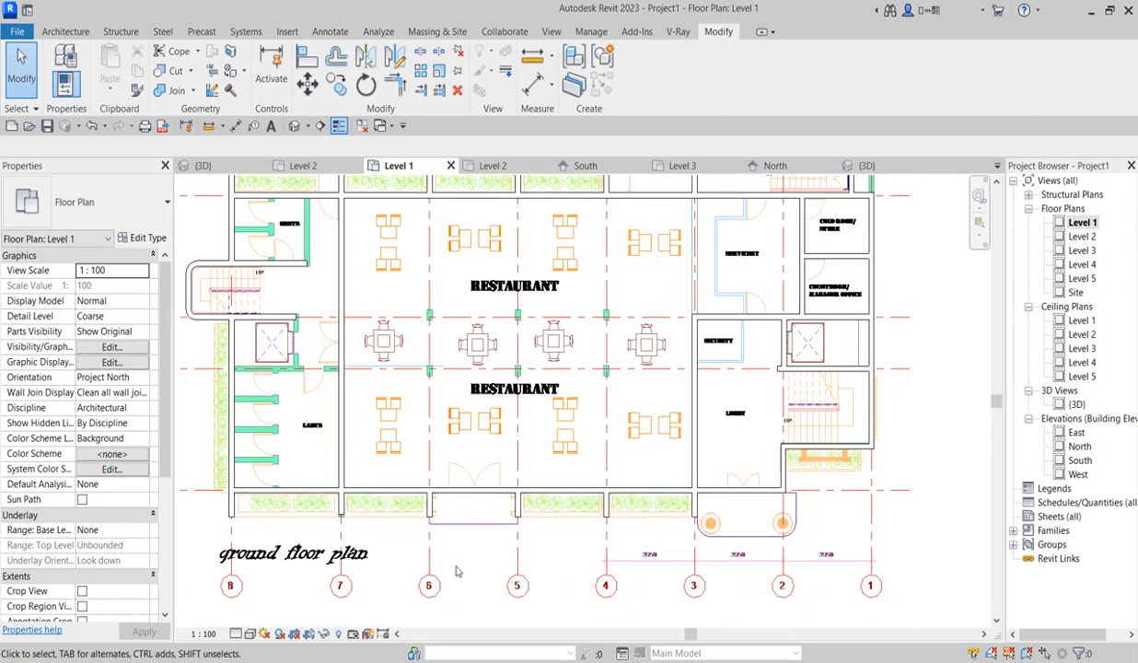
pyautogui.scroll(-2, 499, 373)
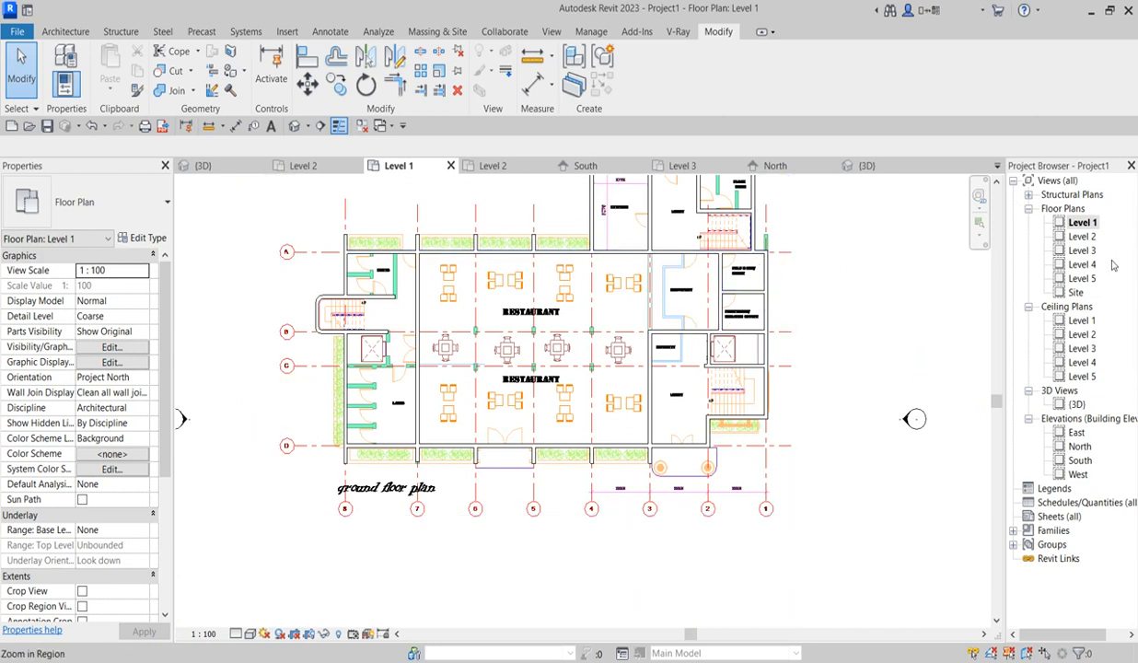
# - Open the Level 2 floor plan and set its underlay base level to None
pyautogui.doubleClick(1082, 238)
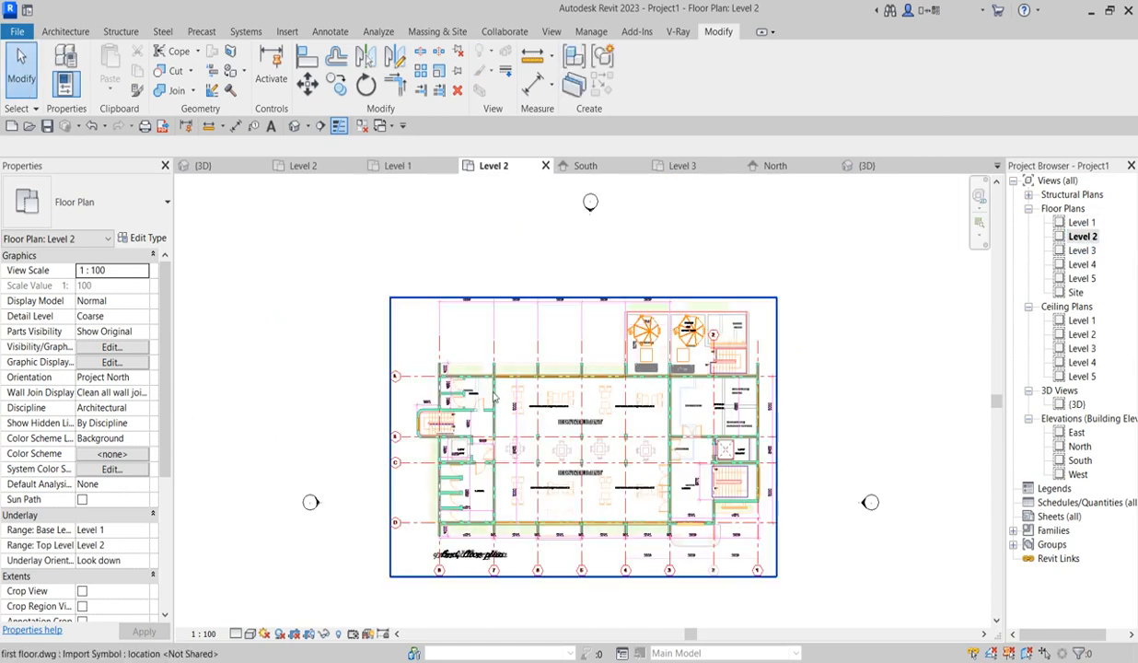
pyautogui.click(576, 406)
pyautogui.press('z')
pyautogui.press('f')
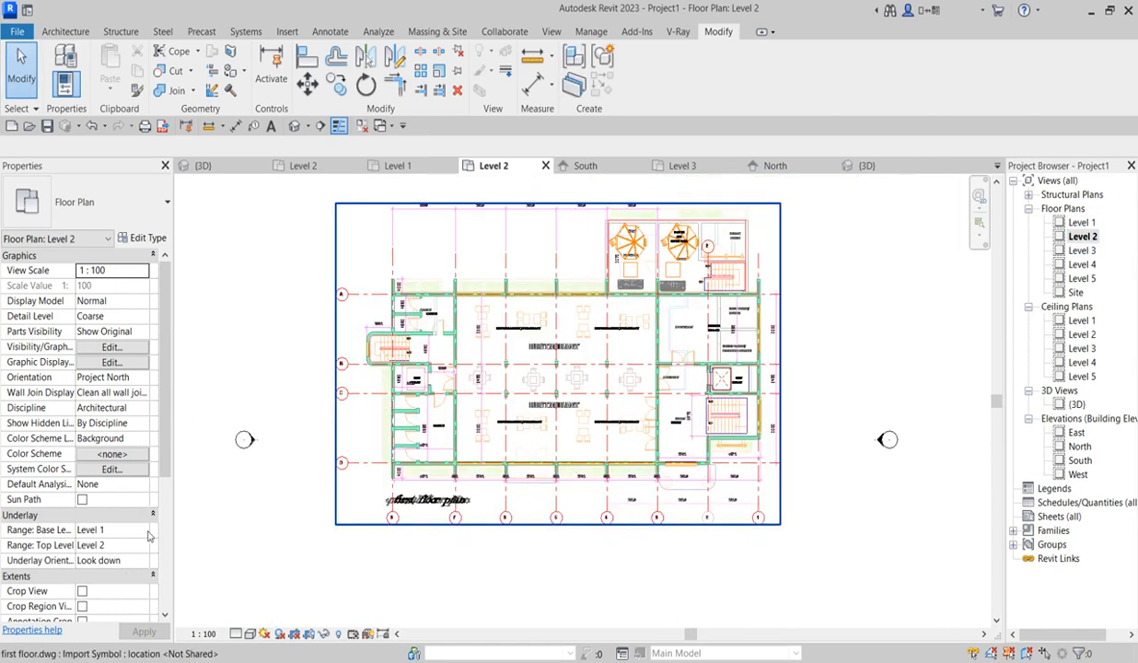
pyautogui.click(146, 533)
pyautogui.click(87, 545)
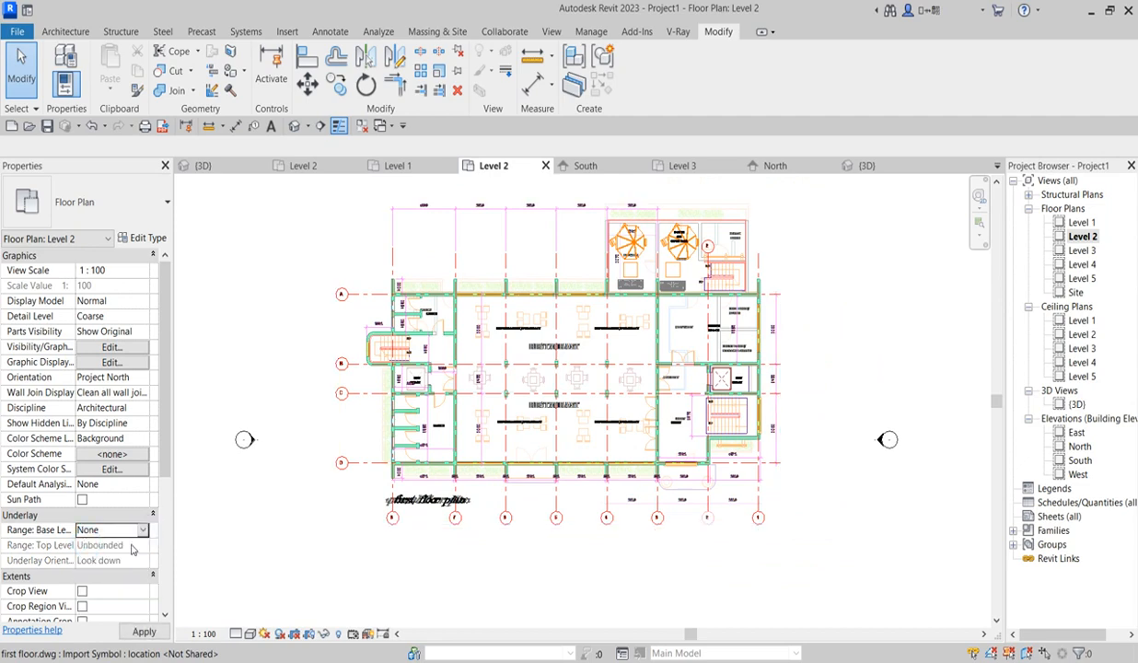
pyautogui.scroll(5, 490, 371)
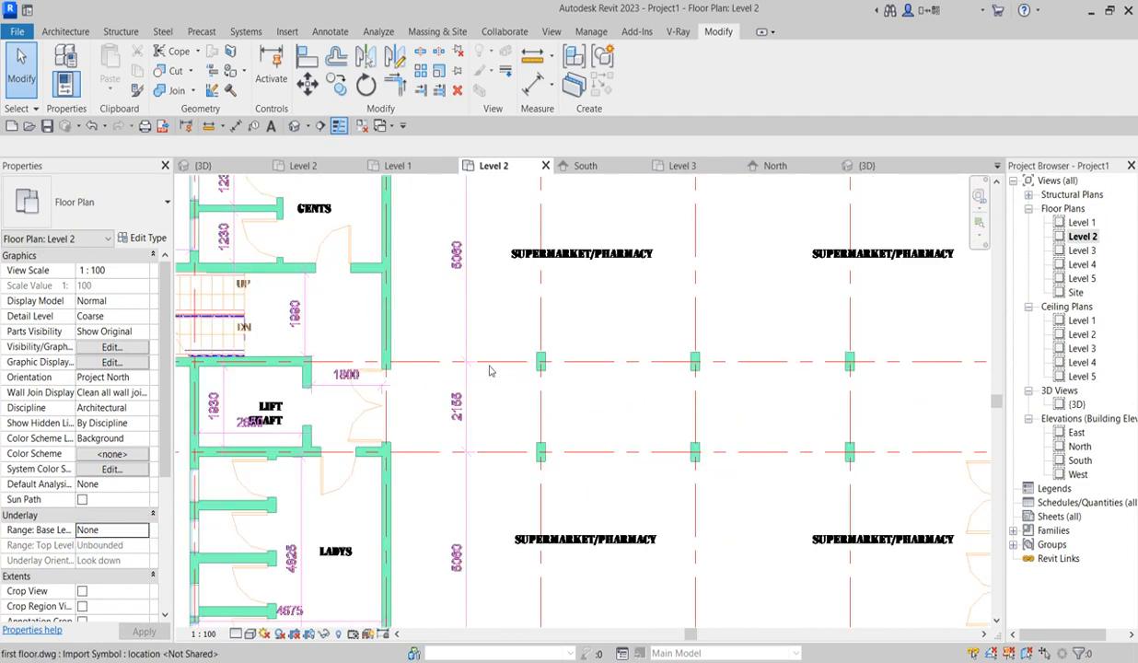
# - Inspect the ground floor walls and the imported upper floor plans in the 3D view
pyautogui.doubleClick(1075, 405)
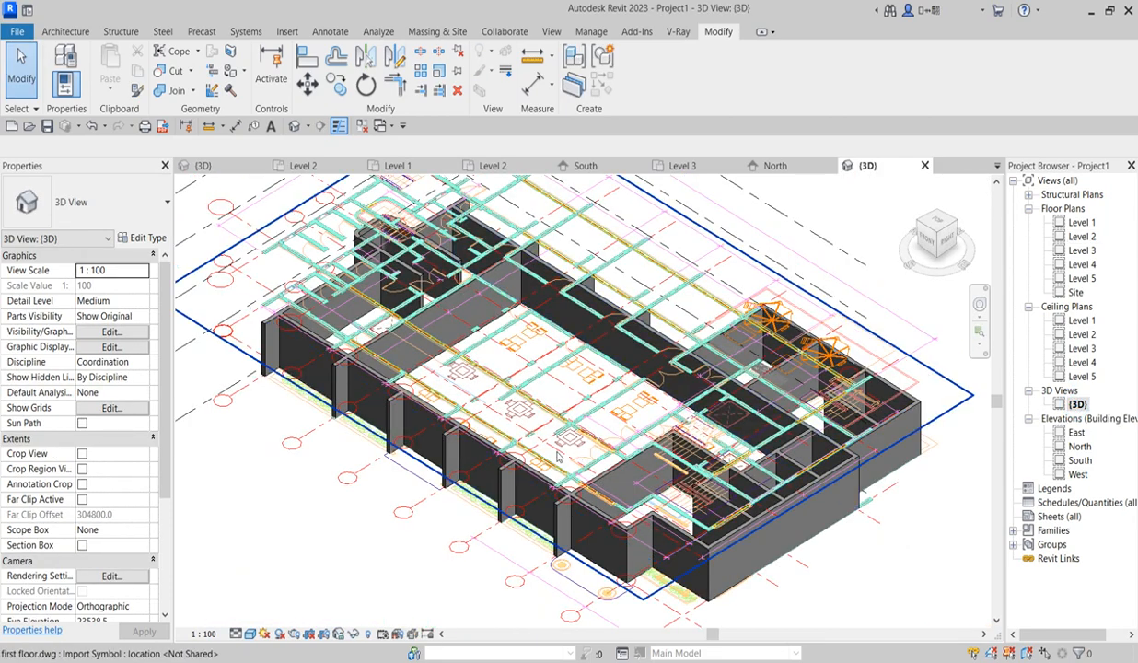
pyautogui.scroll(2, 342, 489)
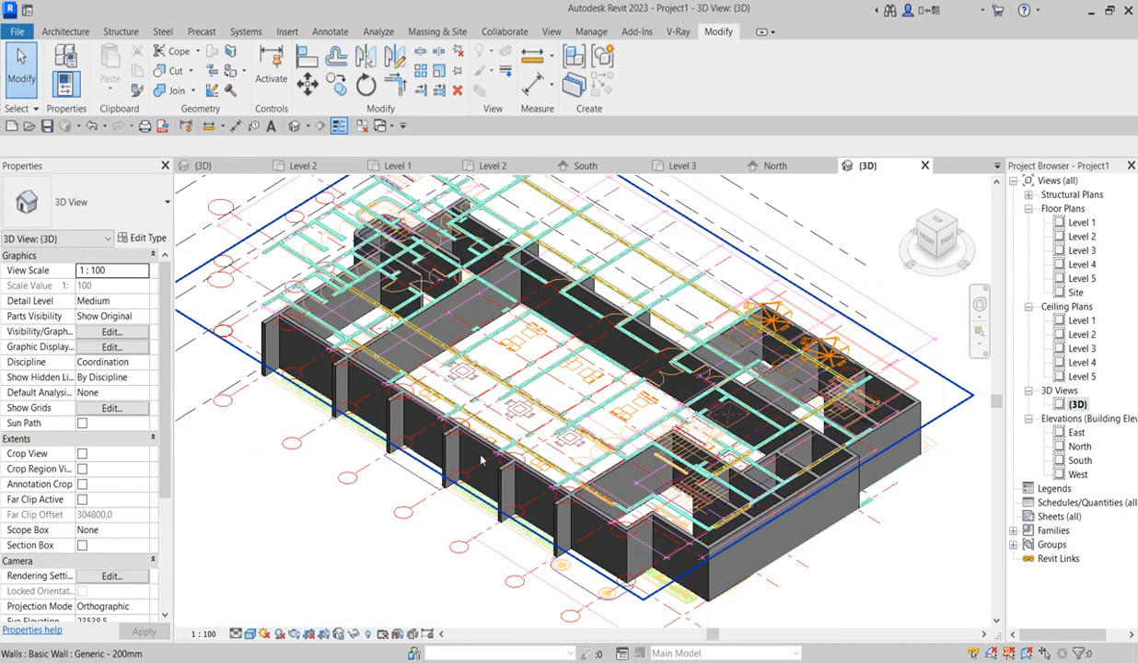
pyautogui.scroll(3, 491, 439)
pyautogui.scroll(-5, 491, 440)
pyautogui.scroll(3, 706, 427)
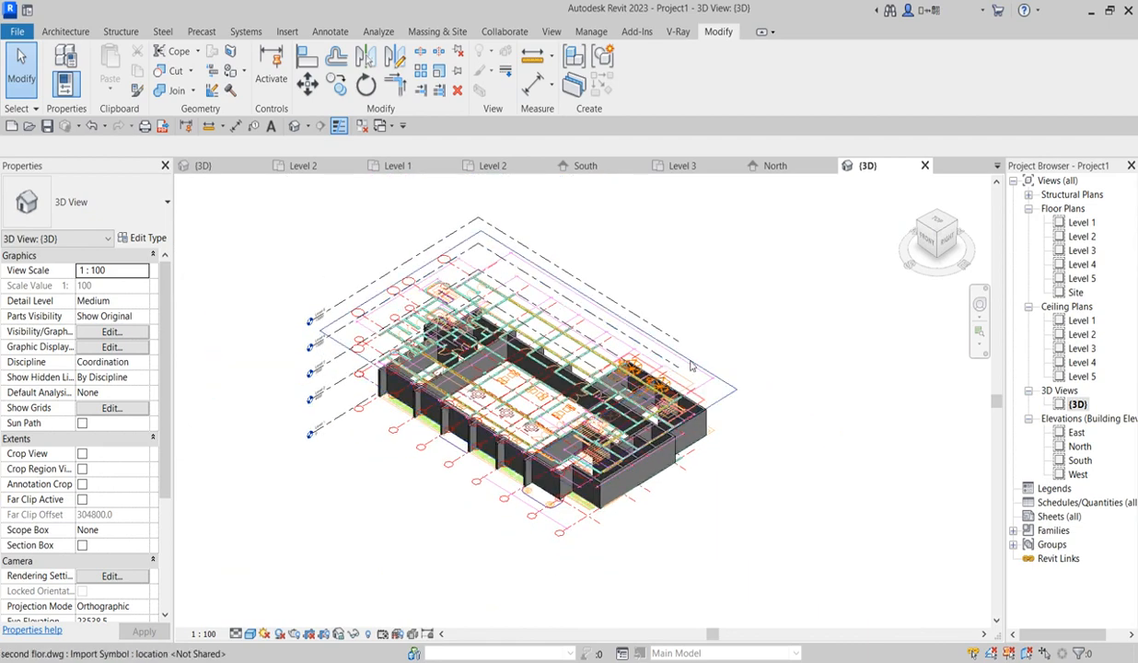
pyautogui.scroll(2, 705, 428)
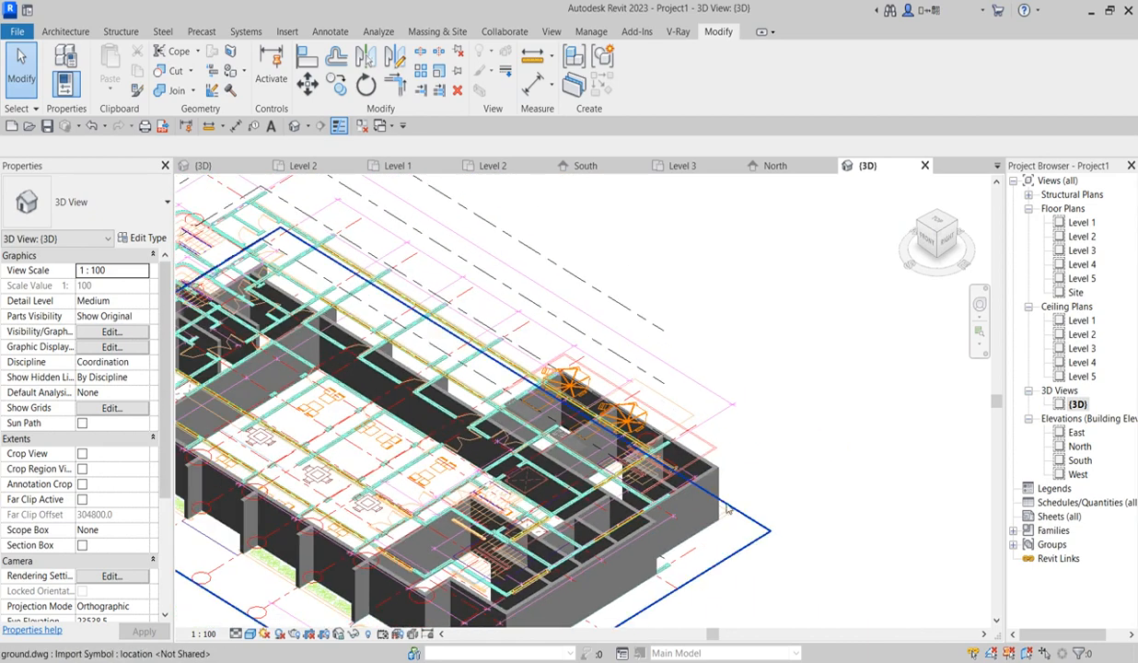
pyautogui.scroll(2, 732, 541)
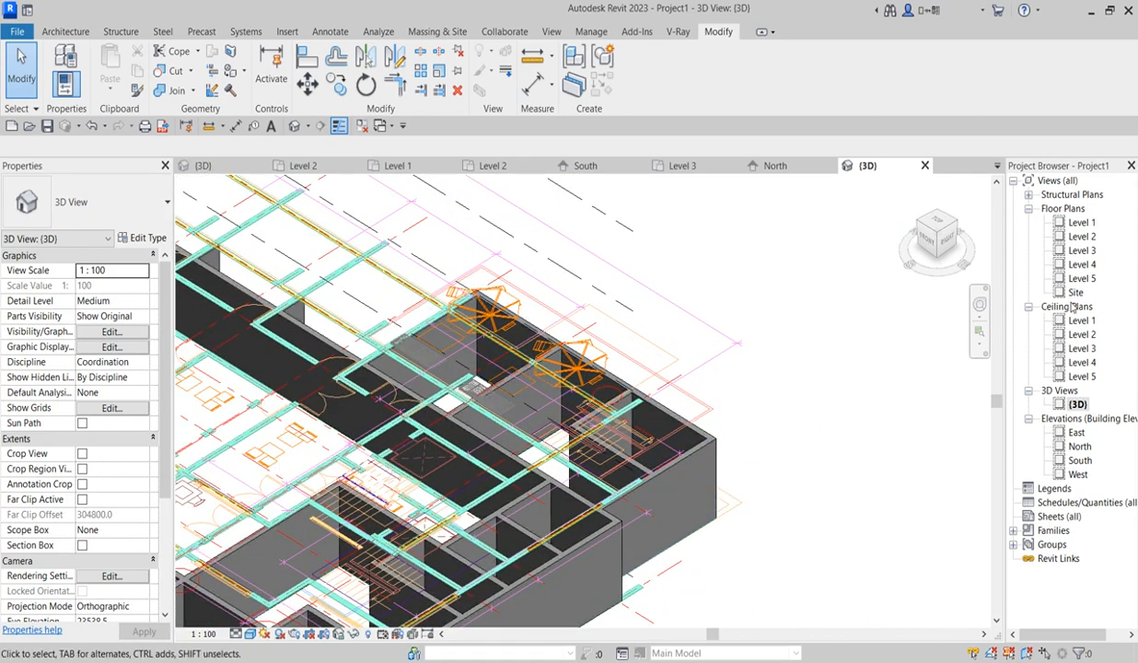
# - Return to the Level 2 floor plan and examine the first floor layout, including the supermarket/pharmacy area, toilets, lobby and stairs
pyautogui.doubleClick(1082, 237)
pyautogui.scroll(-5, 608, 401)
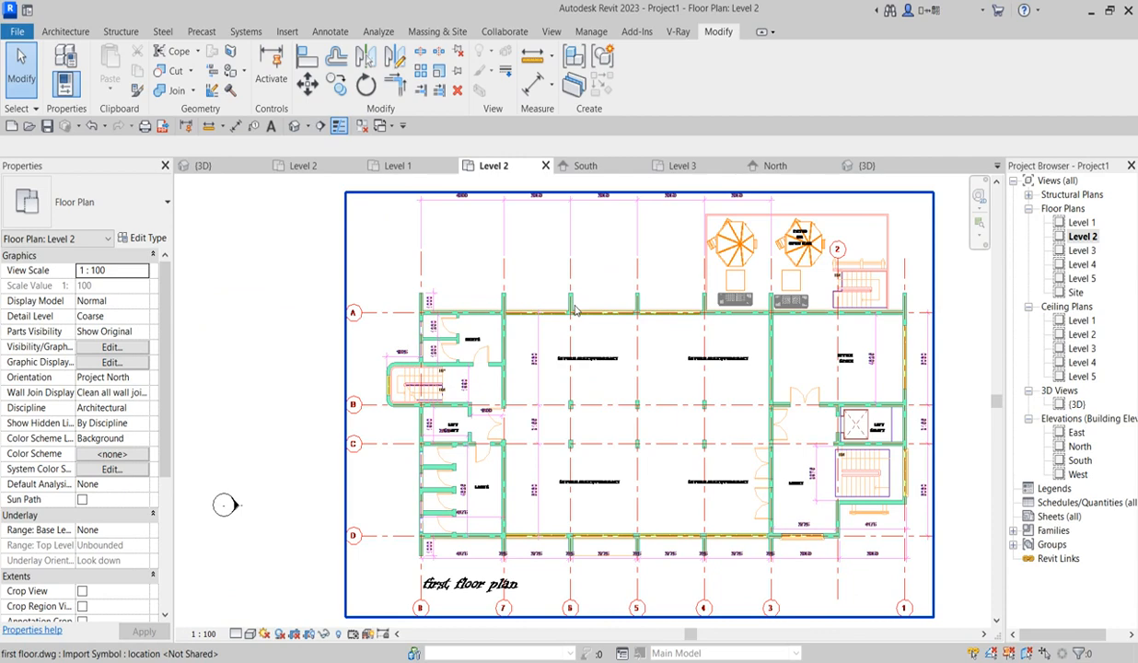
pyautogui.scroll(2, 502, 316)
pyautogui.scroll(-2, 502, 316)
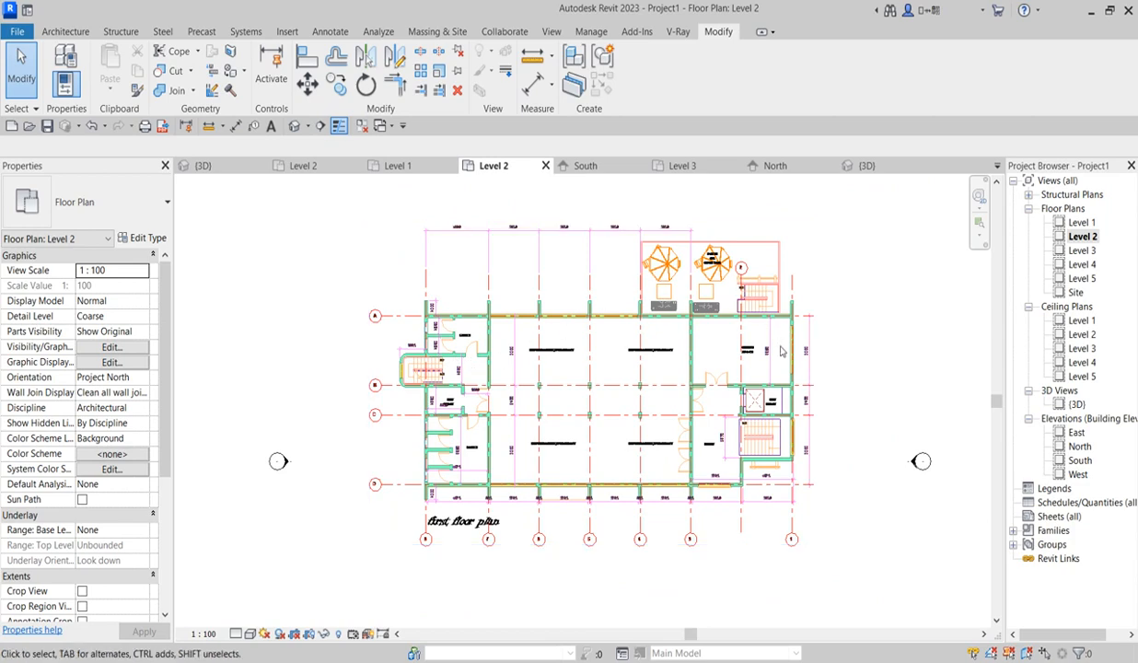
pyautogui.scroll(3, 397, 470)
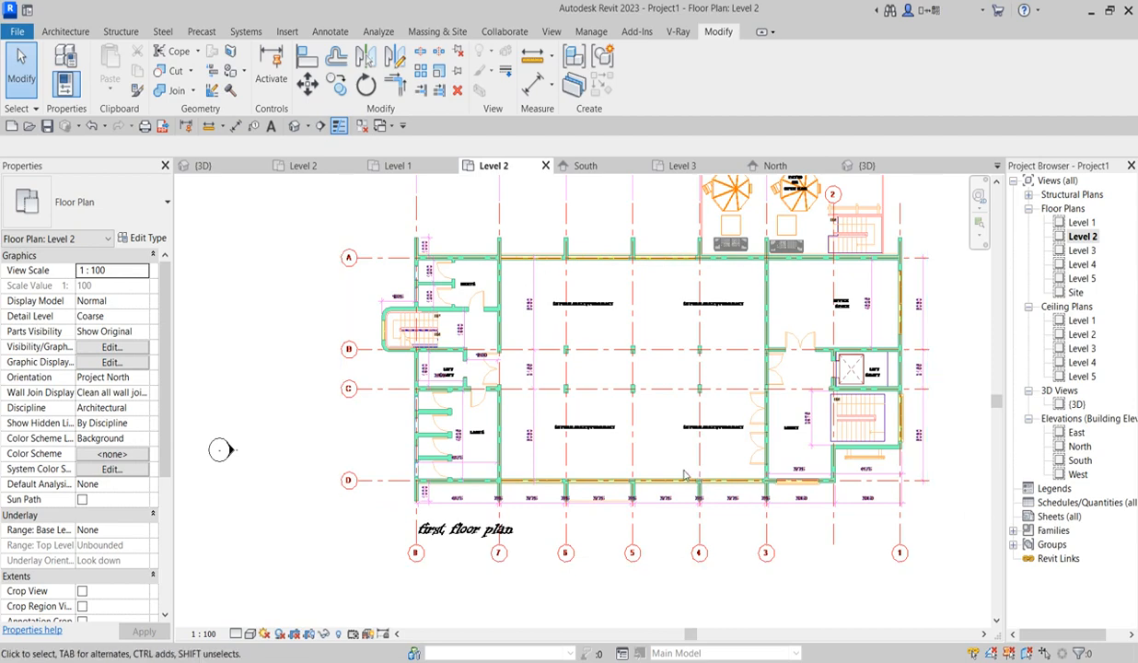
pyautogui.scroll(-4, 681, 465)
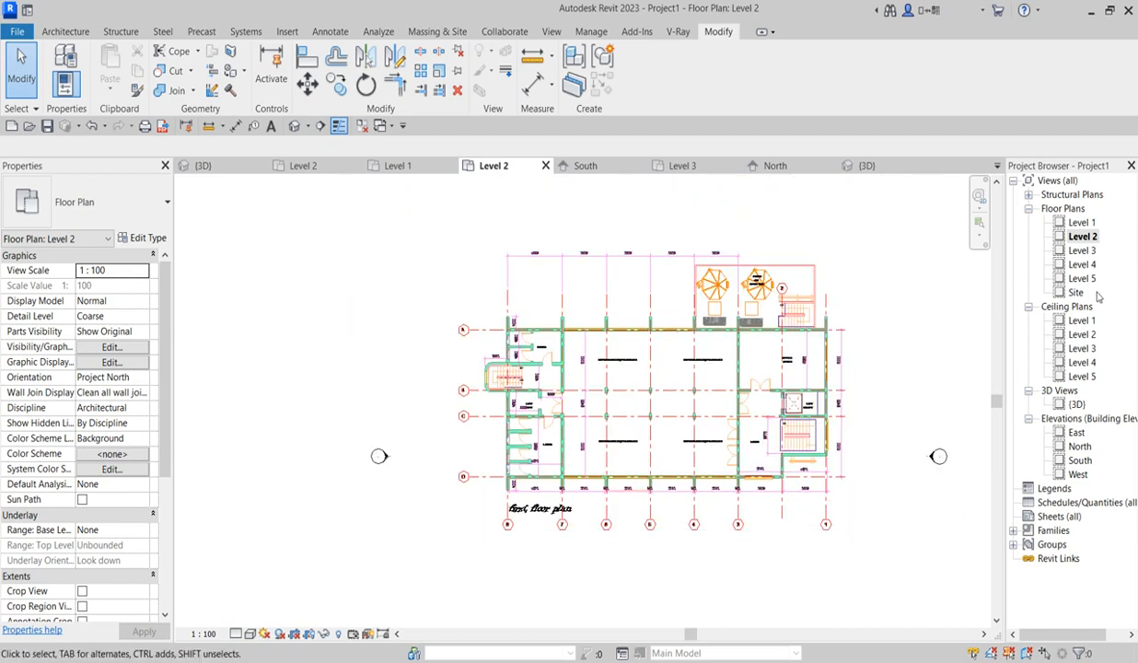
# - On the Level 1 floor plan, select all Generic - 200mm wall instances visible in the view
pyautogui.doubleClick(1082, 223)
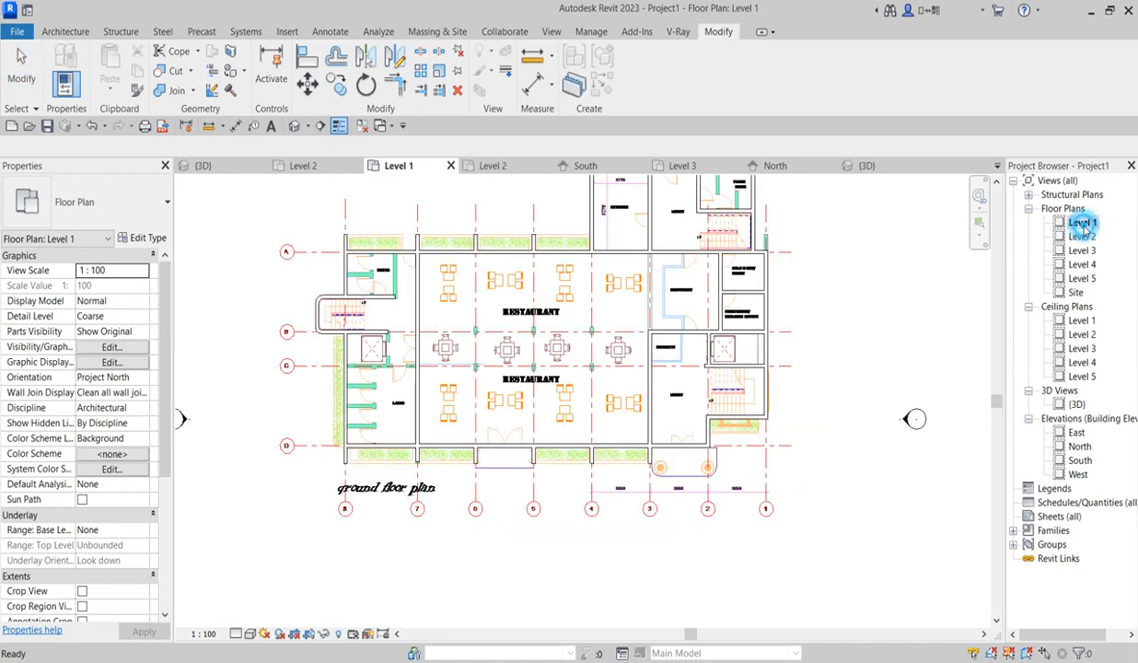
pyautogui.scroll(1, 667, 246)
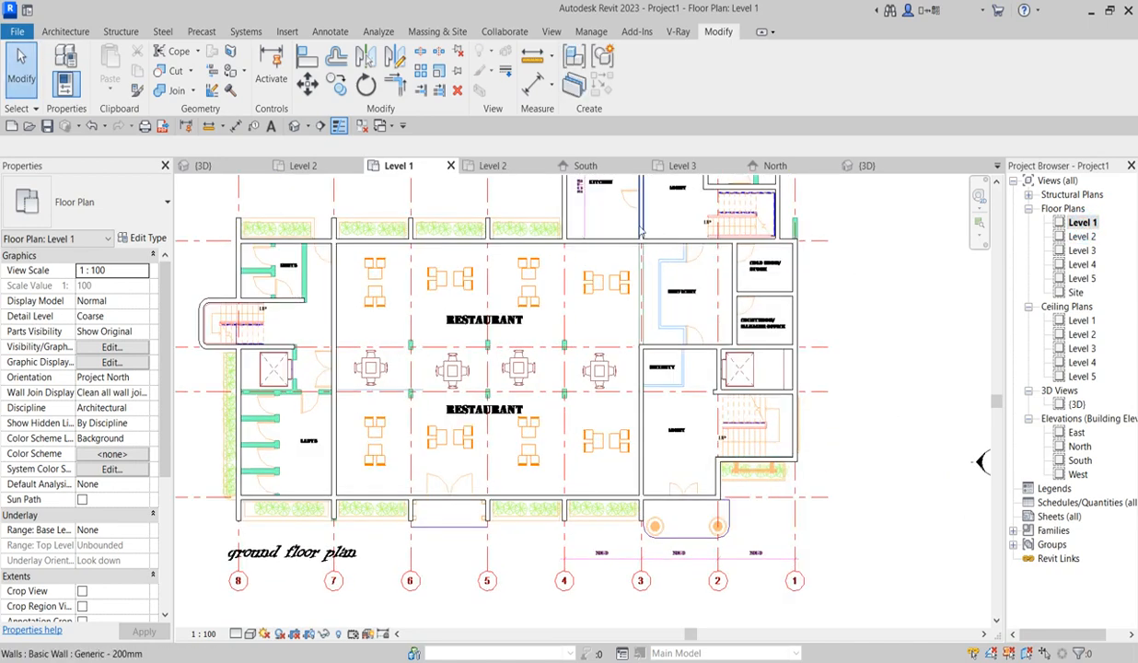
pyautogui.click(640, 232)
pyautogui.rightClick(640, 227)
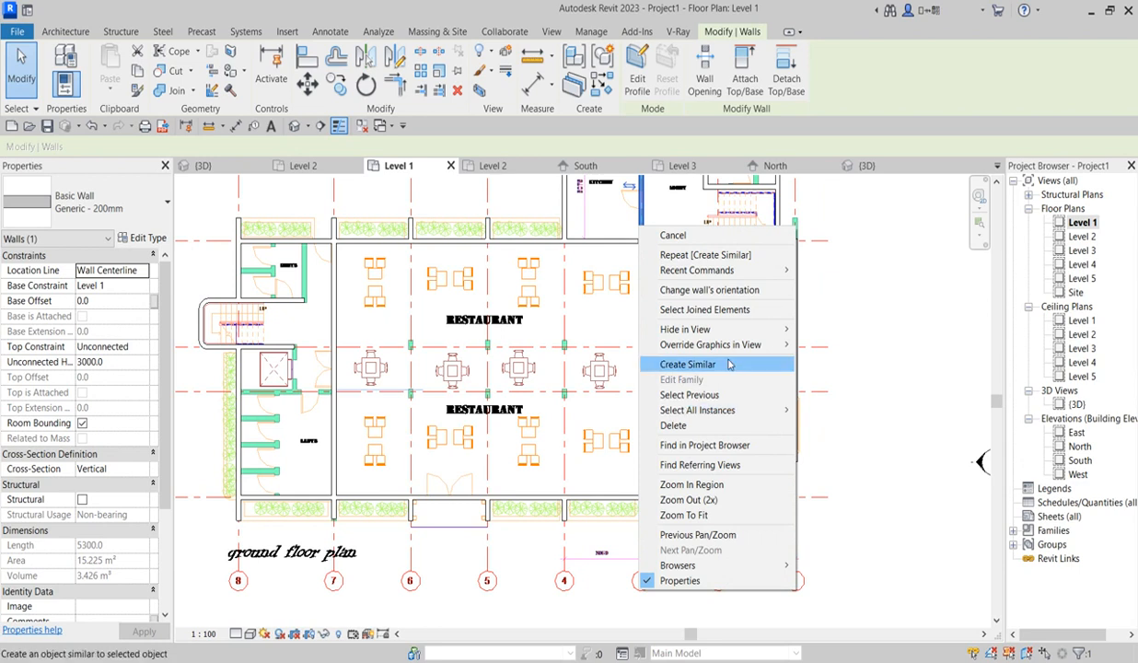
pyautogui.moveTo(718, 410)
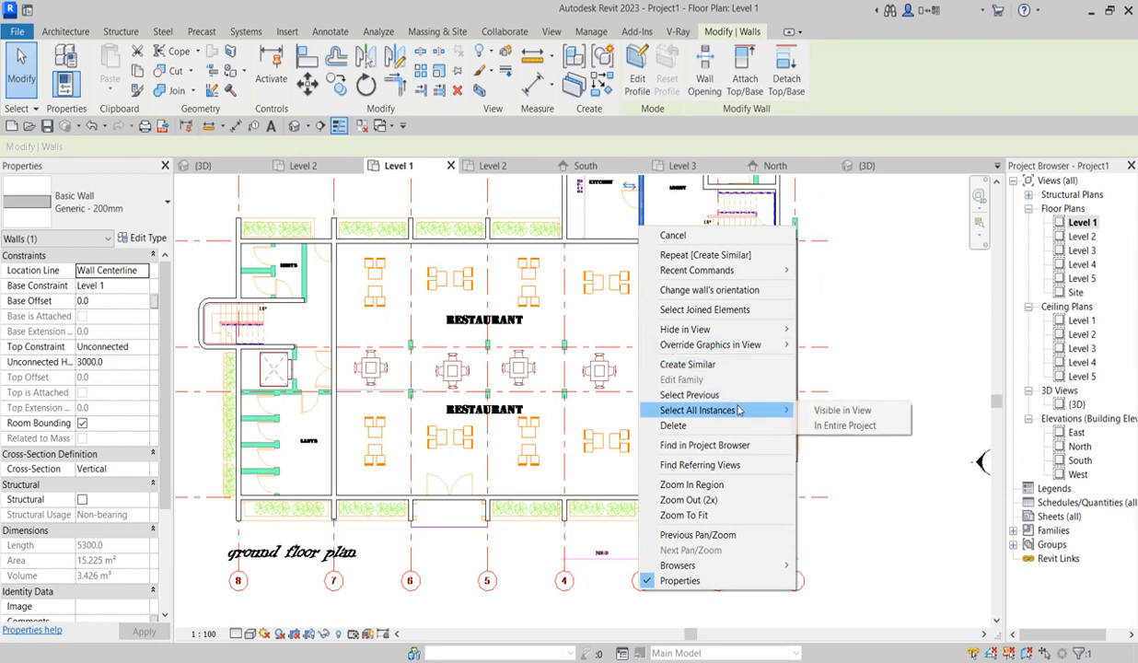
pyautogui.click(836, 414)
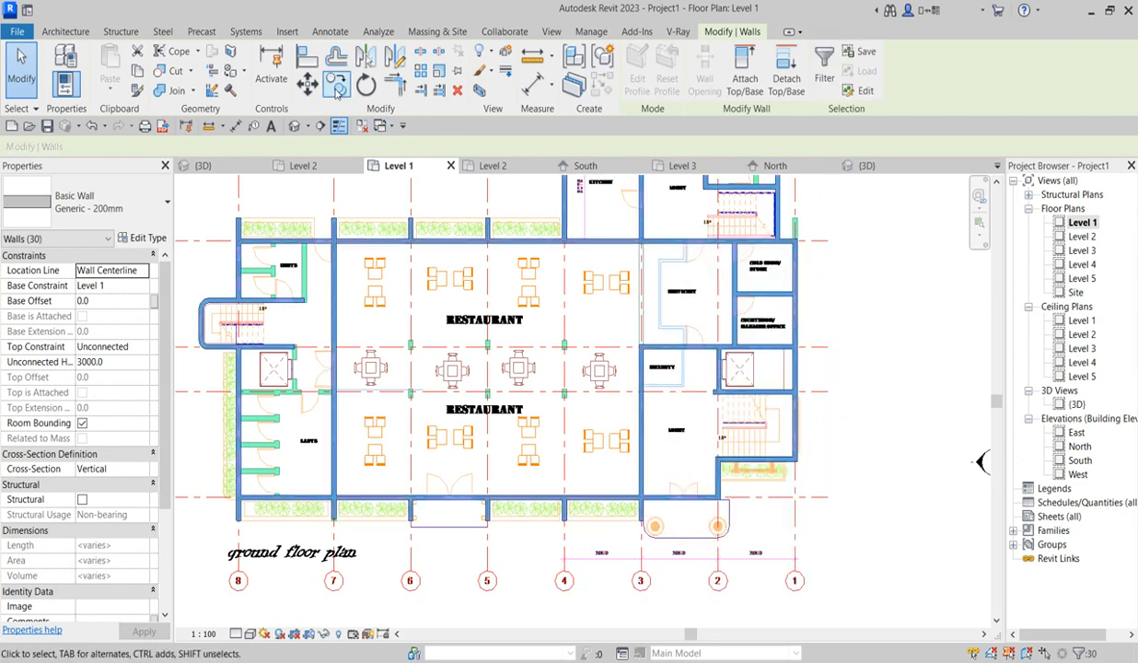
# - Copy the selected walls, paste them on Level 2 aligned to the current view, and check both storeys in 3D
pyautogui.click(136, 72)
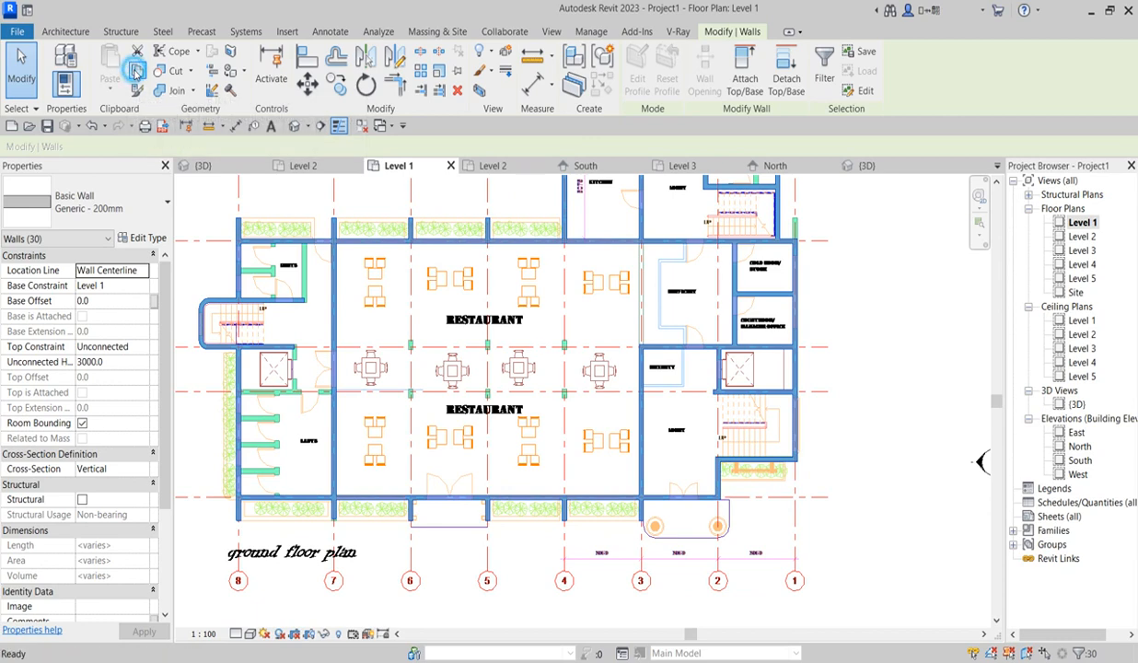
pyautogui.doubleClick(1080, 238)
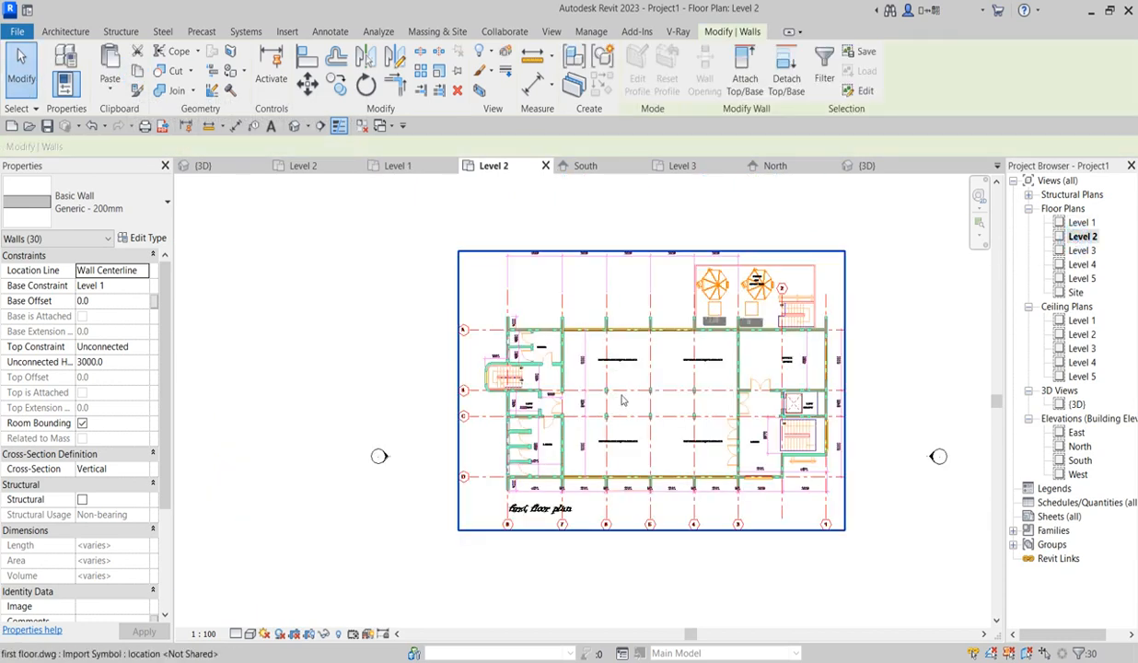
pyautogui.scroll(3, 658, 426)
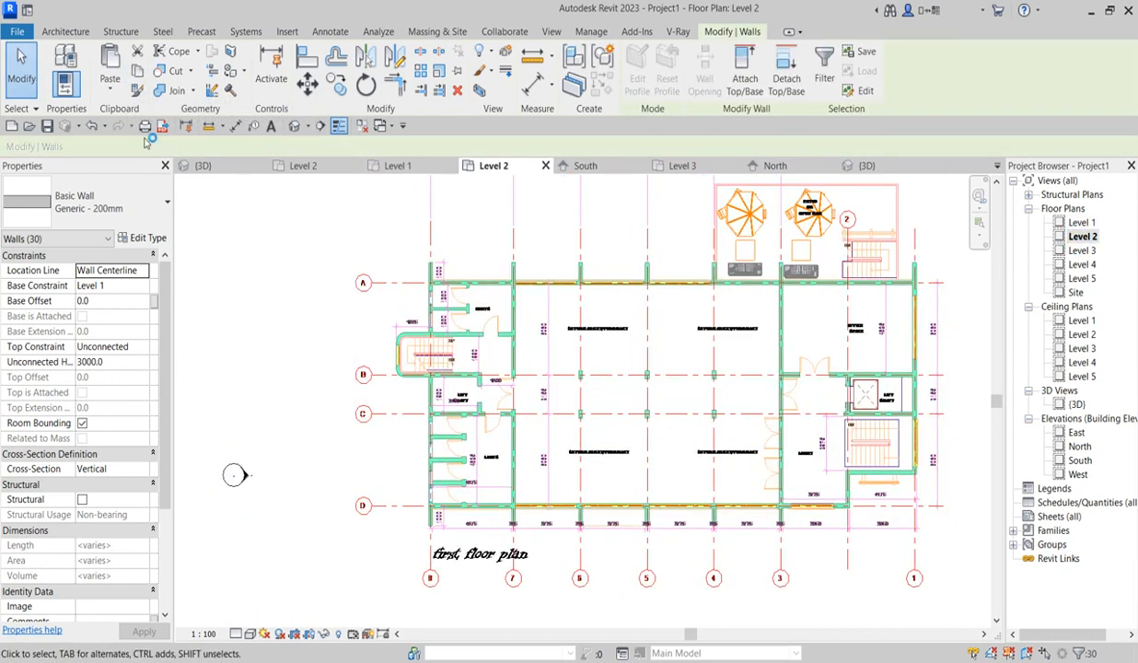
pyautogui.click(106, 85)
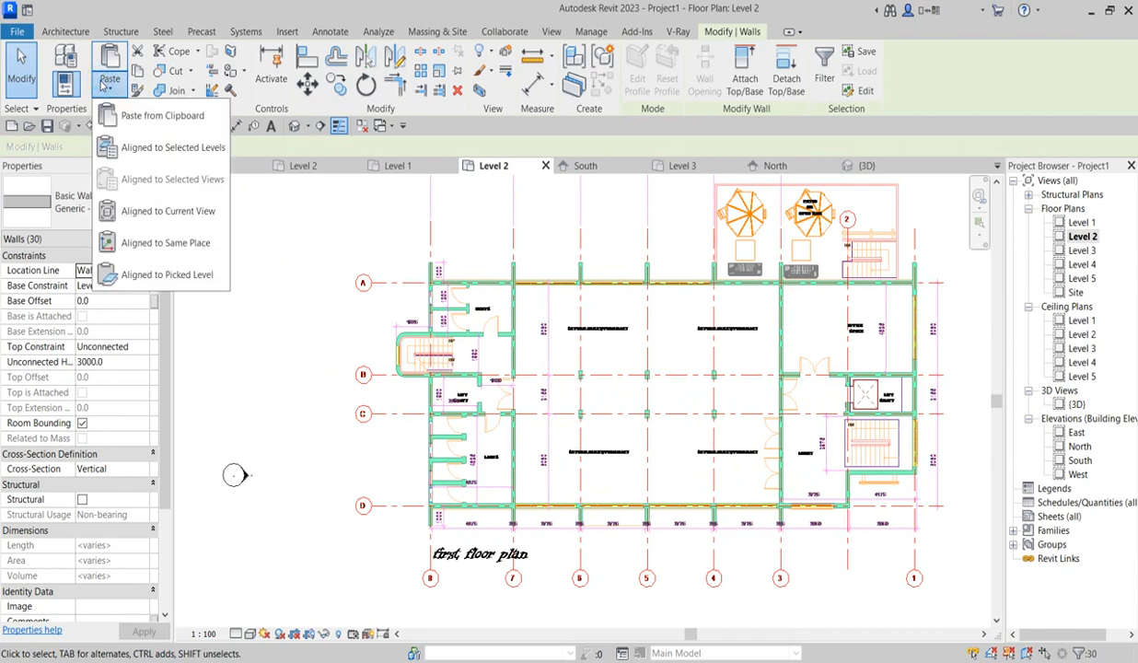
pyautogui.click(187, 217)
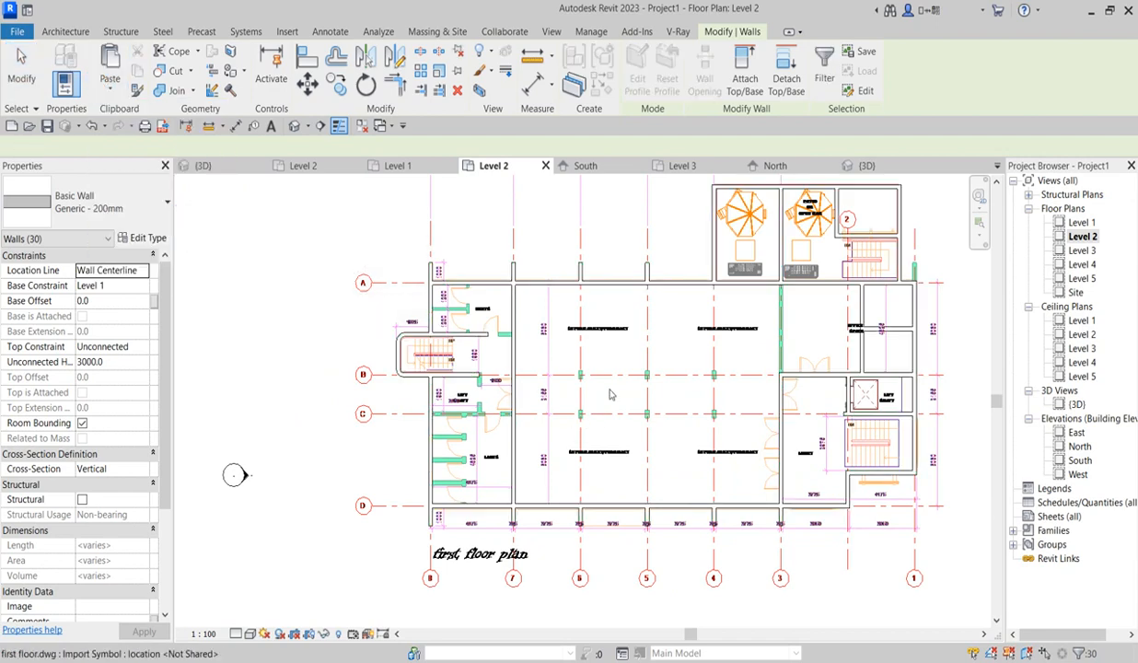
pyautogui.click(285, 279)
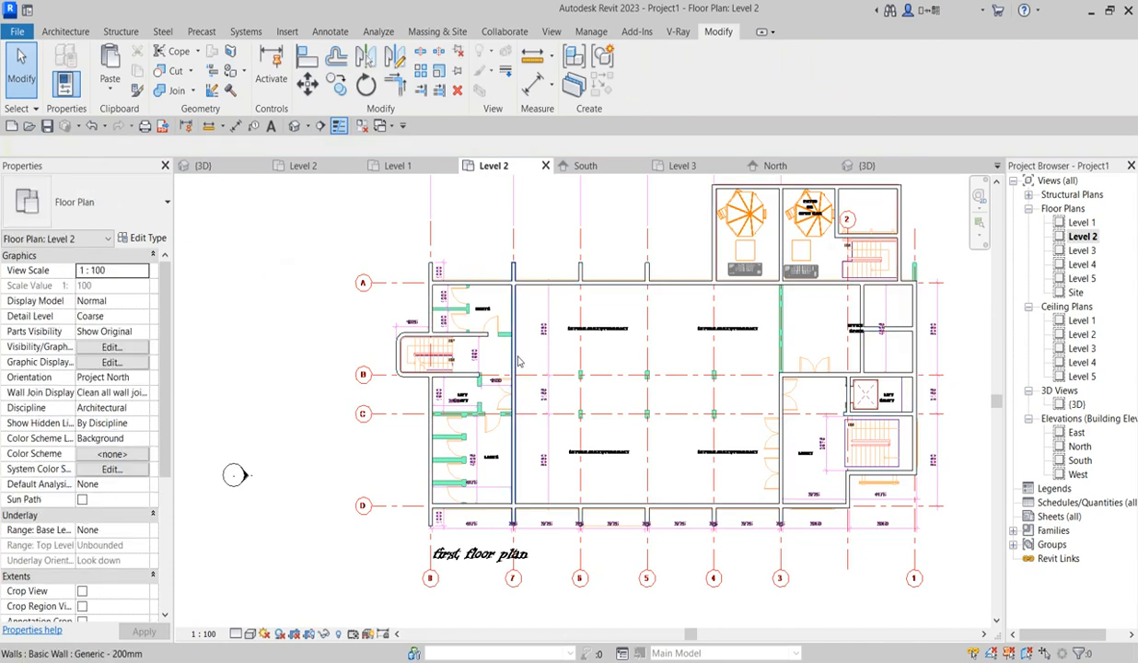
pyautogui.doubleClick(1076, 404)
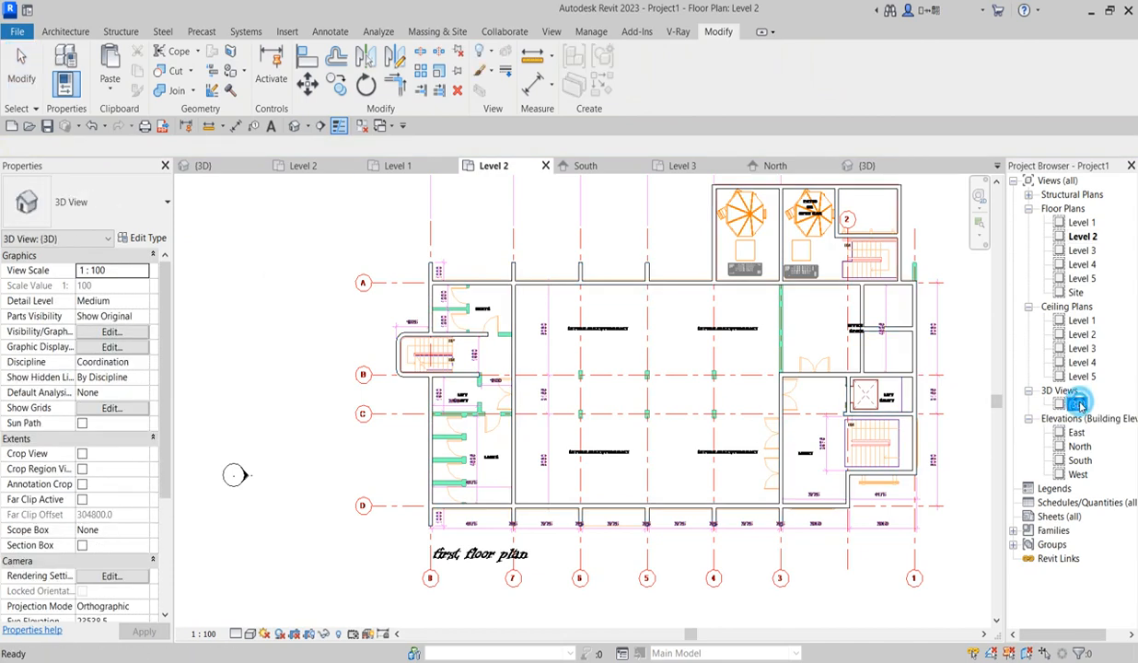
pyautogui.scroll(5, 543, 547)
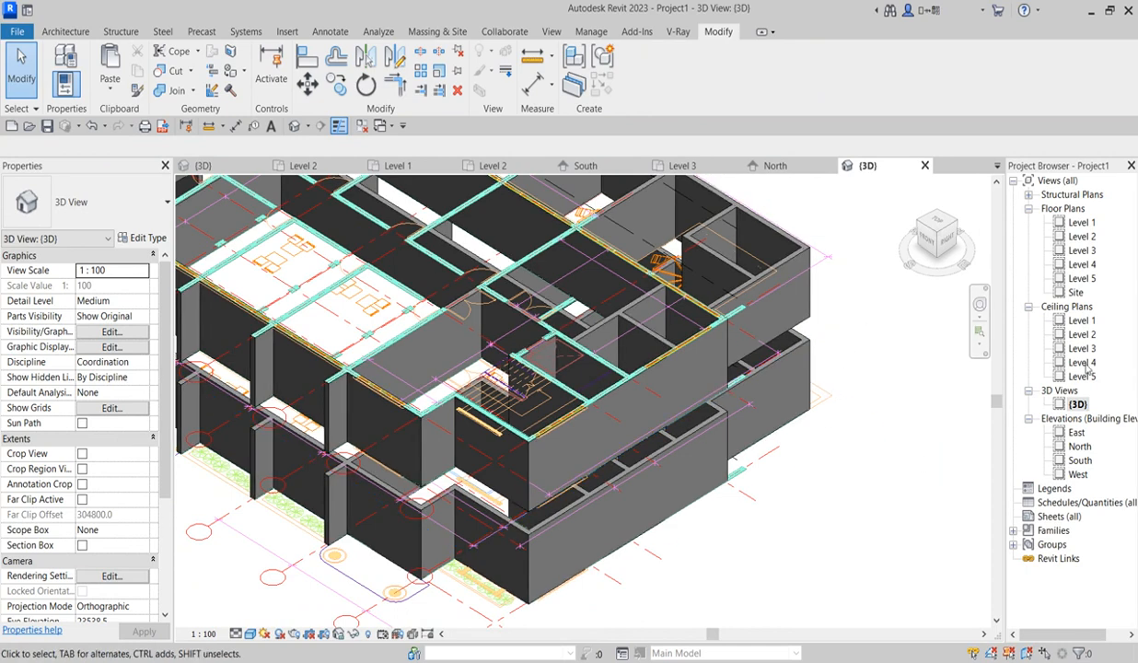
# - Open the South elevation and examine the level heights against the ground and first floor walls
pyautogui.doubleClick(1080, 460)
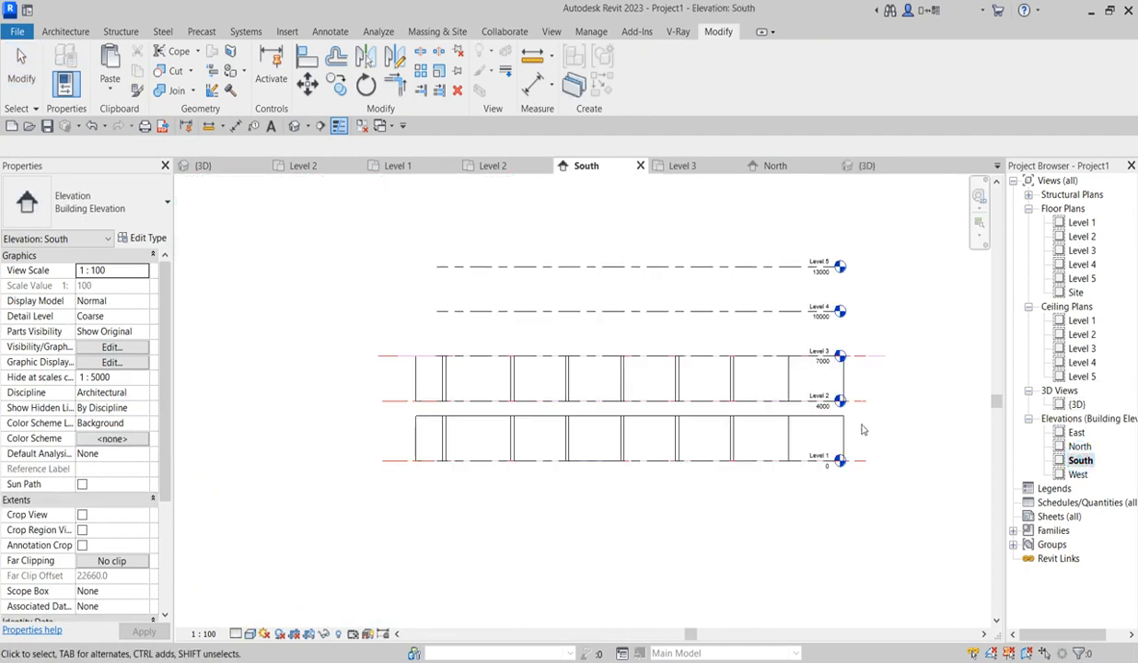
pyautogui.scroll(3, 237, 399)
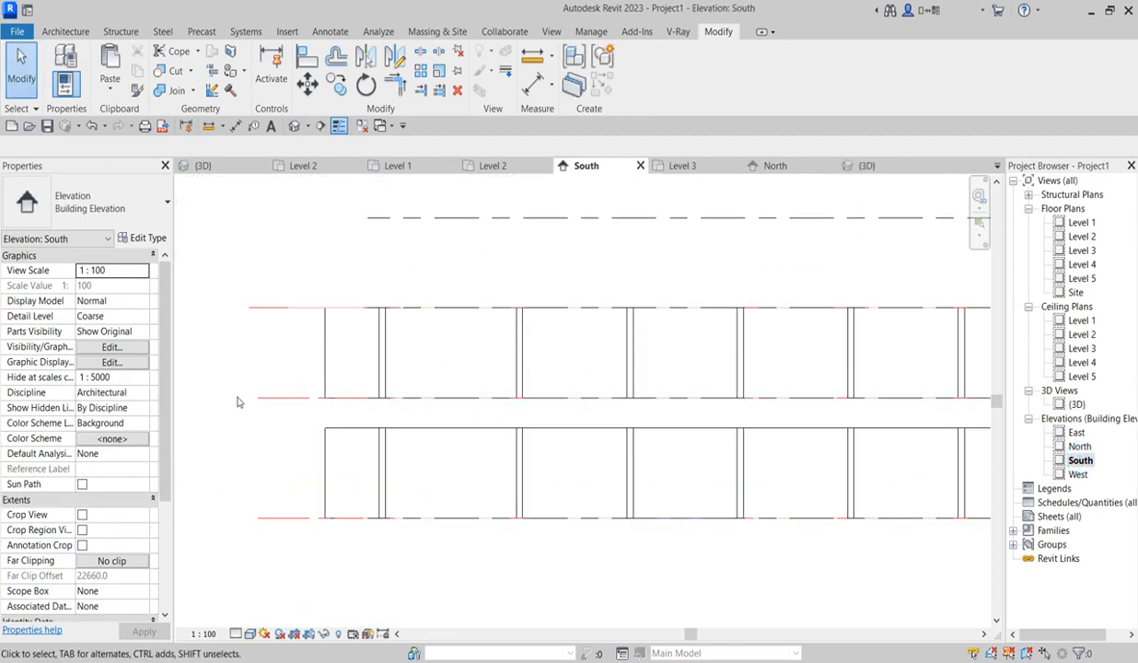
pyautogui.scroll(-3, 345, 421)
pyautogui.scroll(2, 681, 405)
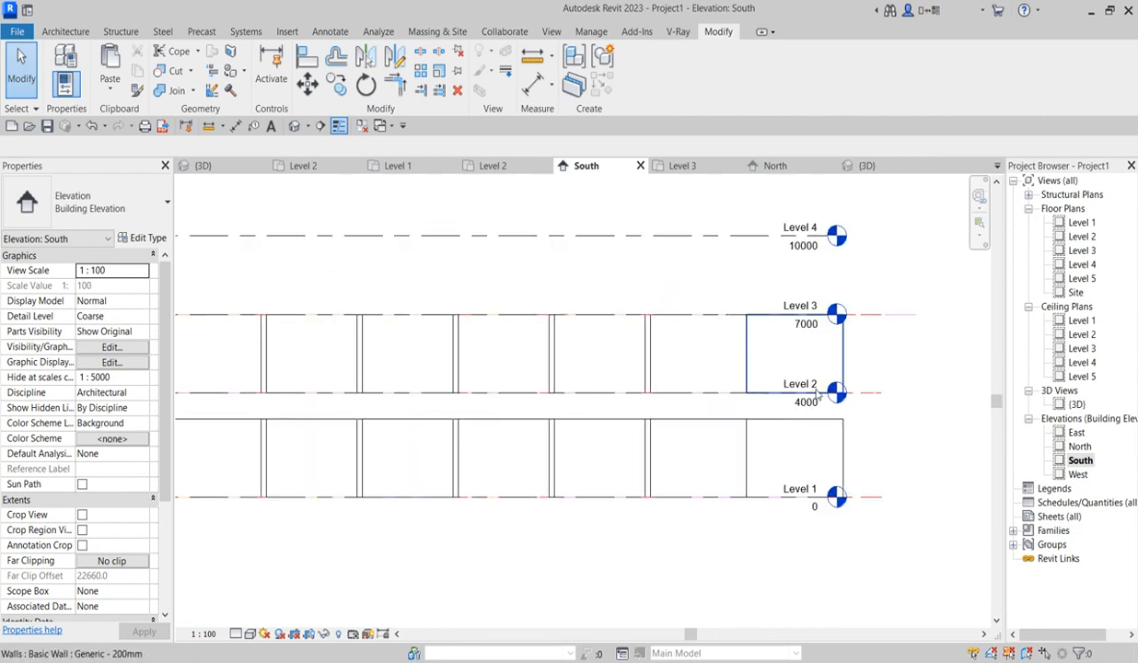
pyautogui.scroll(2, 855, 396)
pyautogui.scroll(-5, 849, 391)
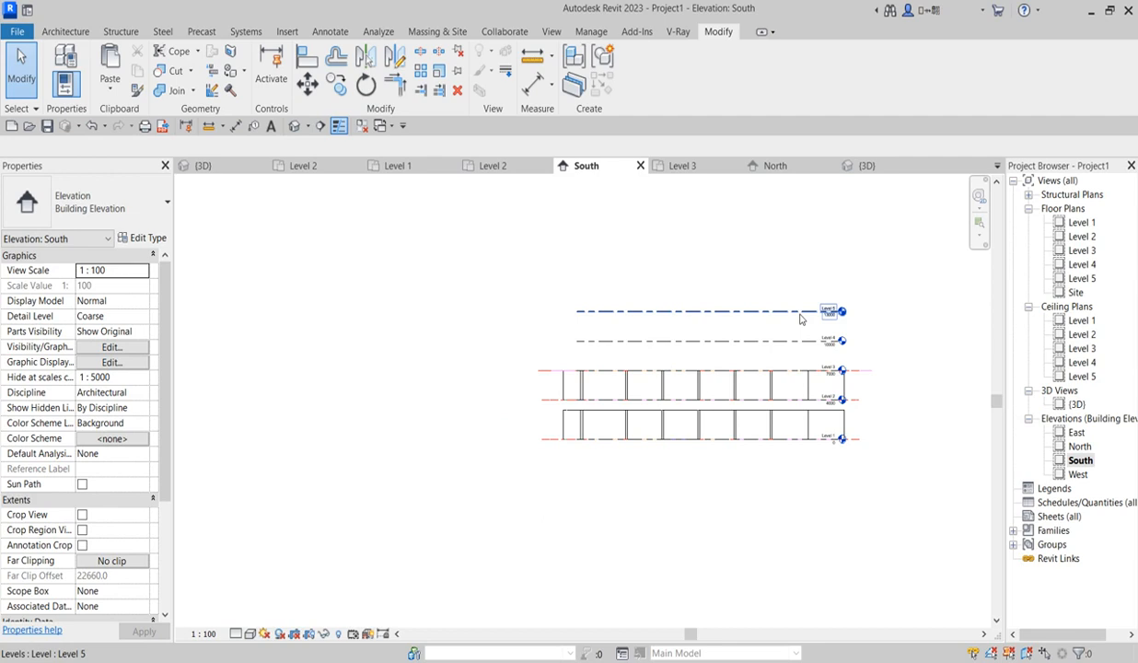
pyautogui.click(800, 319)
pyautogui.scroll(2, 744, 396)
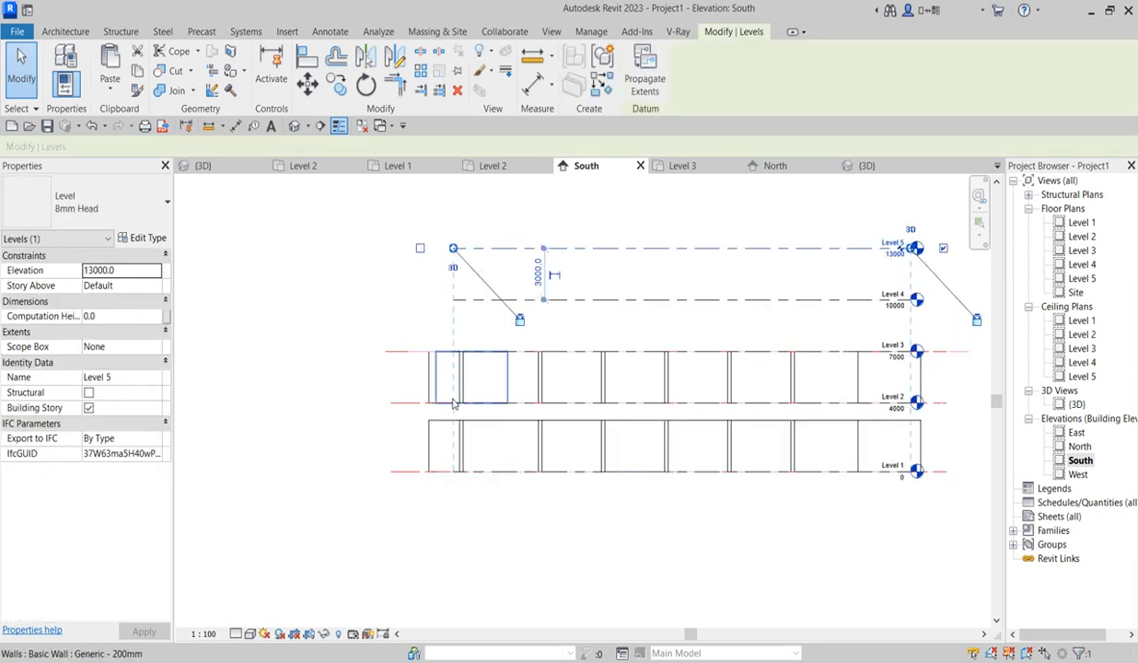
pyautogui.scroll(1, 453, 403)
pyautogui.click(406, 410)
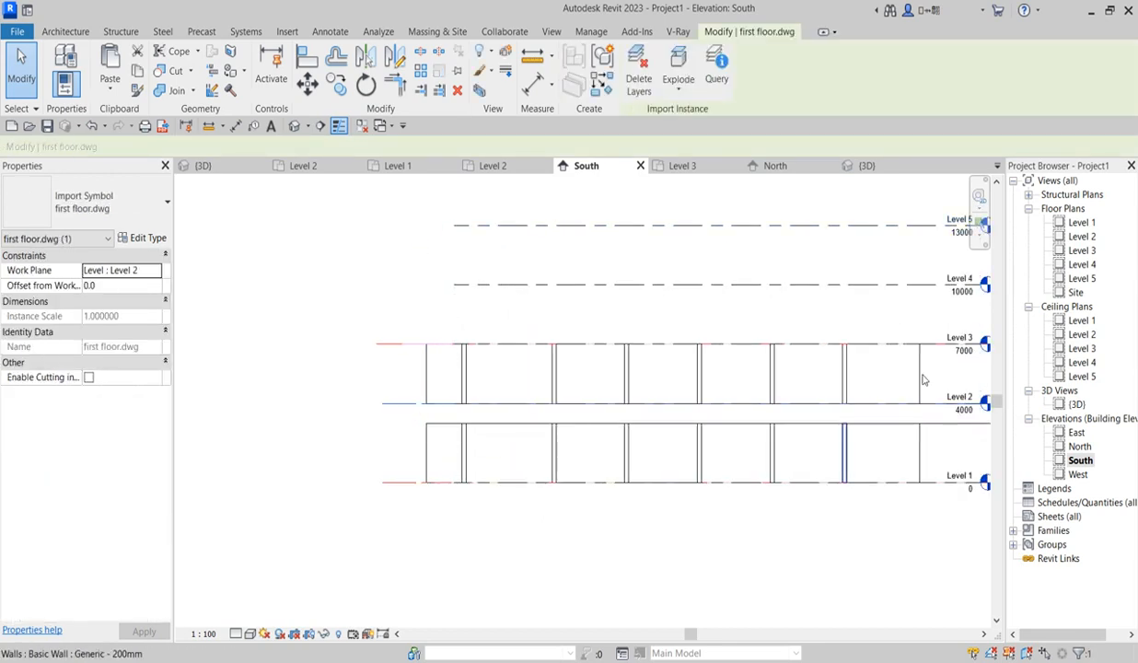
pyautogui.scroll(-3, 788, 388)
pyautogui.scroll(3, 786, 388)
pyautogui.scroll(2, 763, 386)
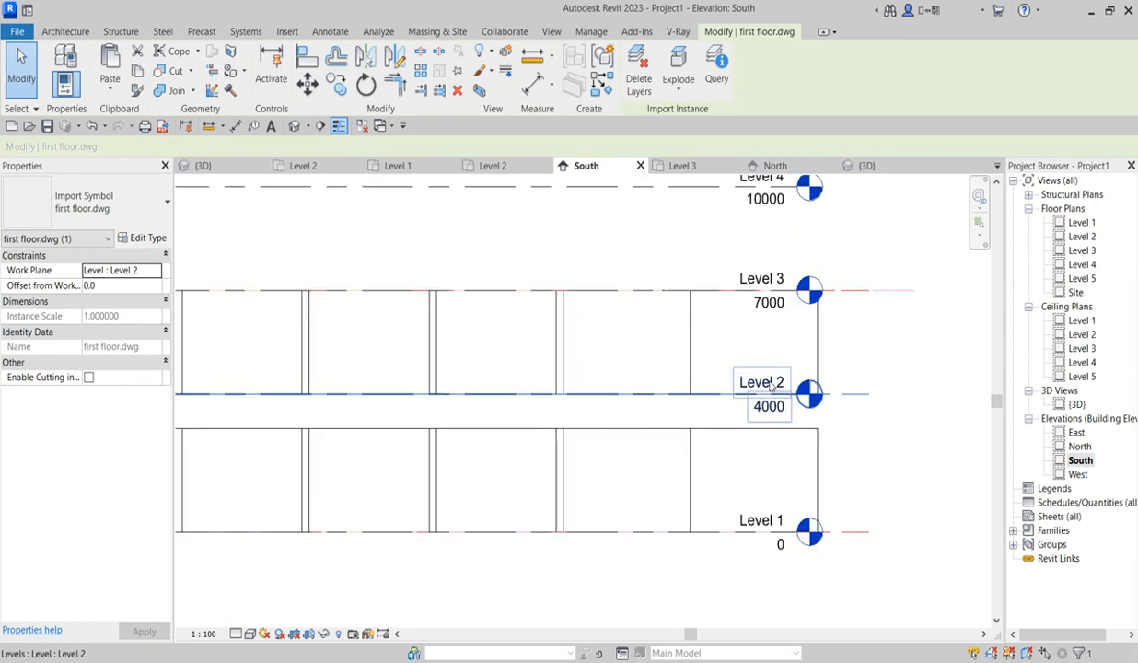
# - Set the elevation of Level 2 to 3000 in the South elevation
pyautogui.click(771, 394)
pyautogui.click(764, 408)
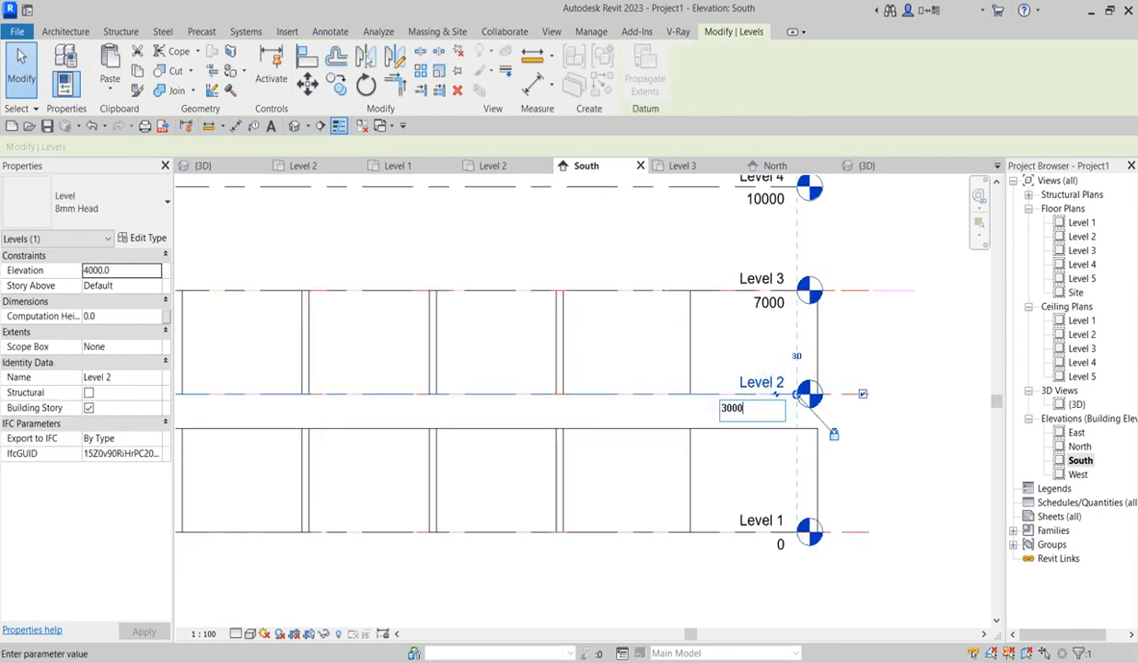
pyautogui.write('3000')
pyautogui.press('Return')
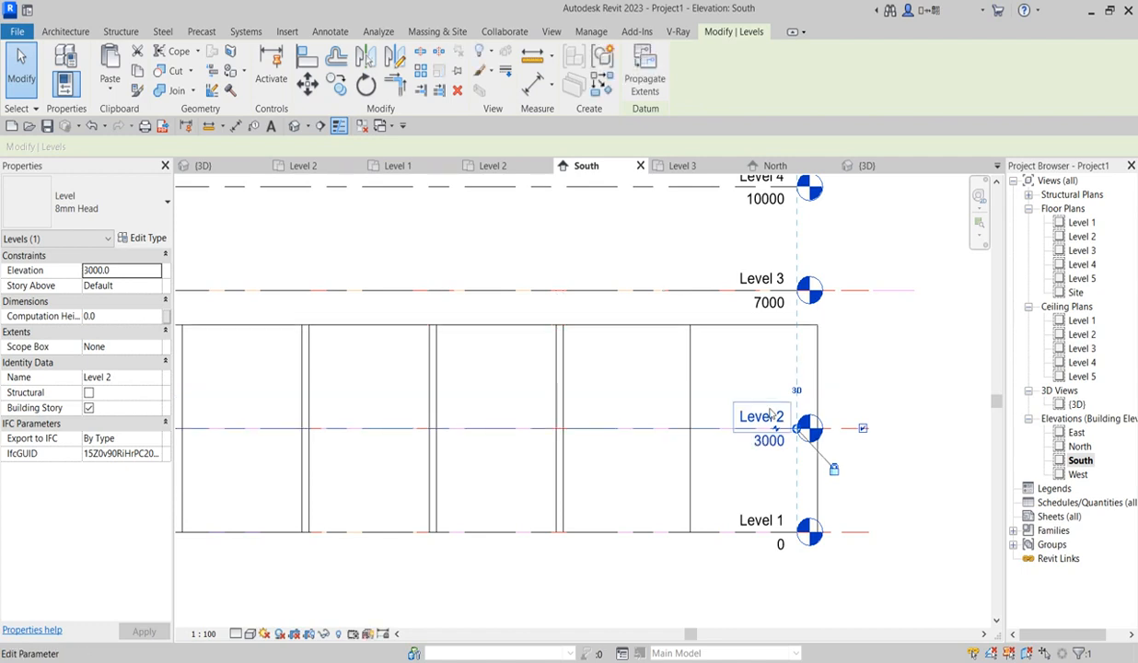
pyautogui.click(780, 277)
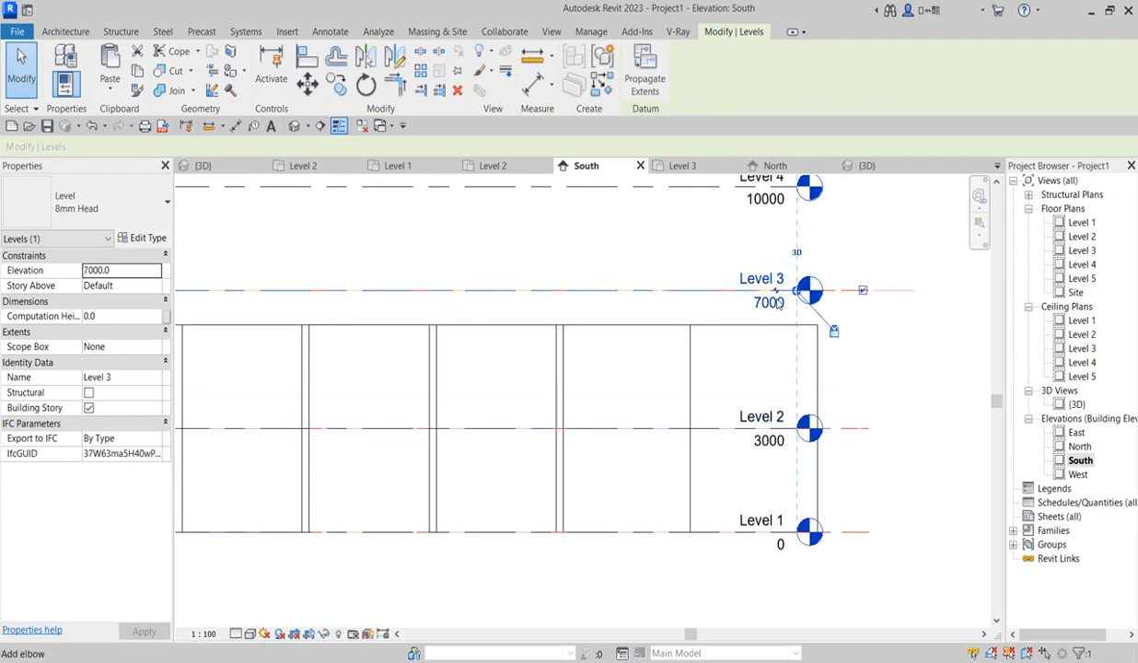
pyautogui.click(770, 304)
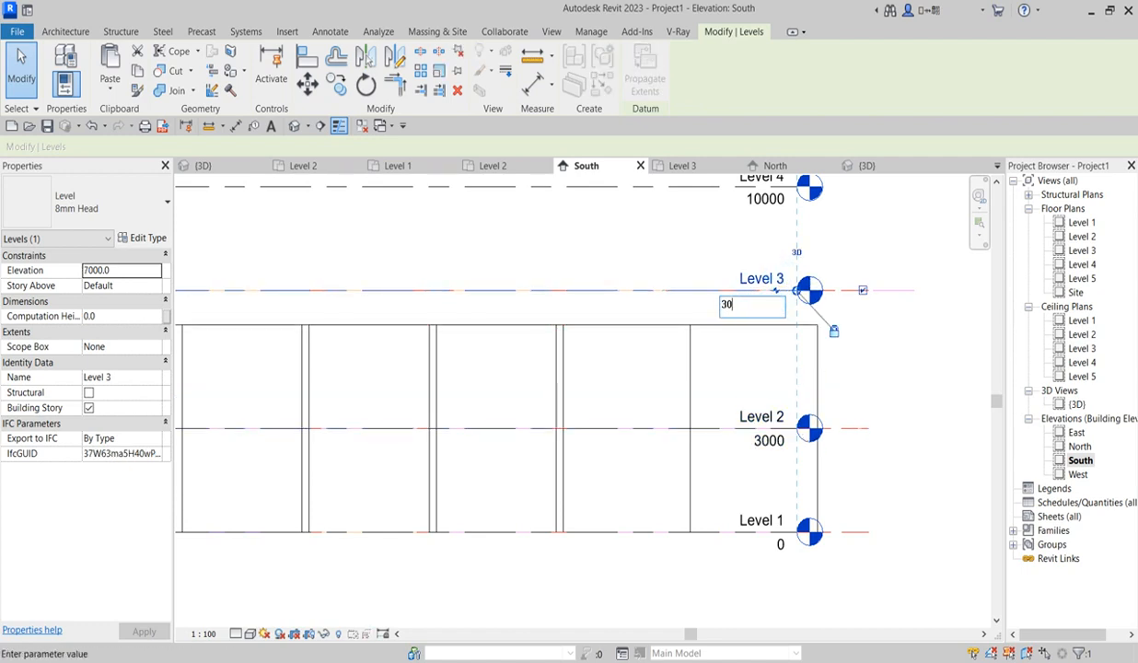
pyautogui.press('Return')
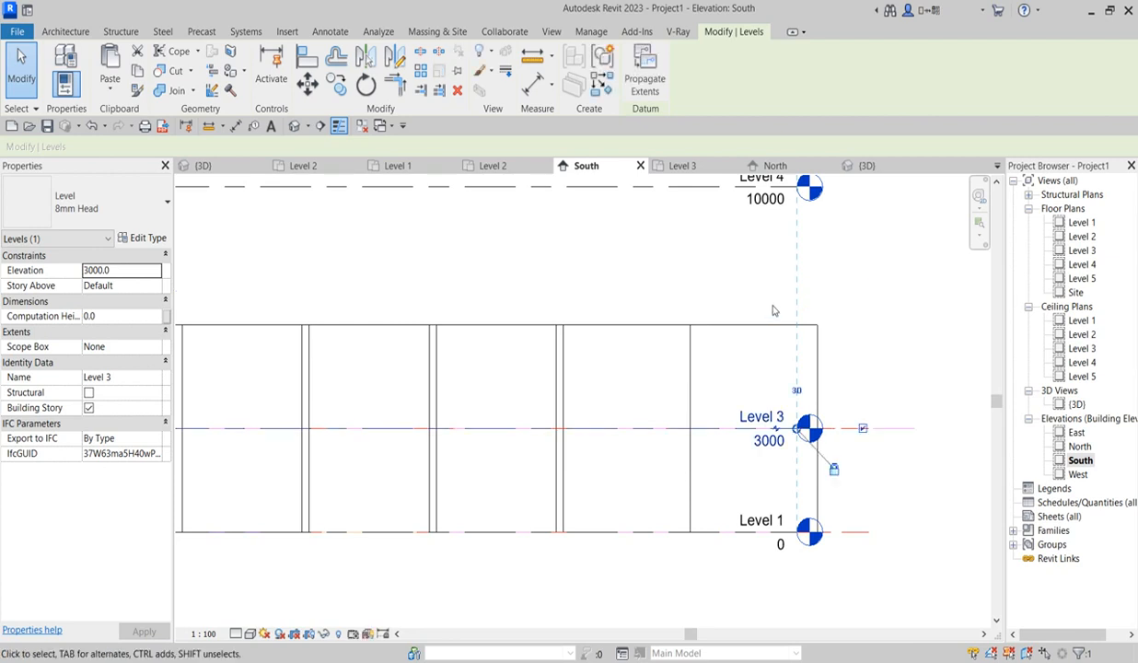
pyautogui.scroll(-2, 864, 373)
pyautogui.click(784, 221)
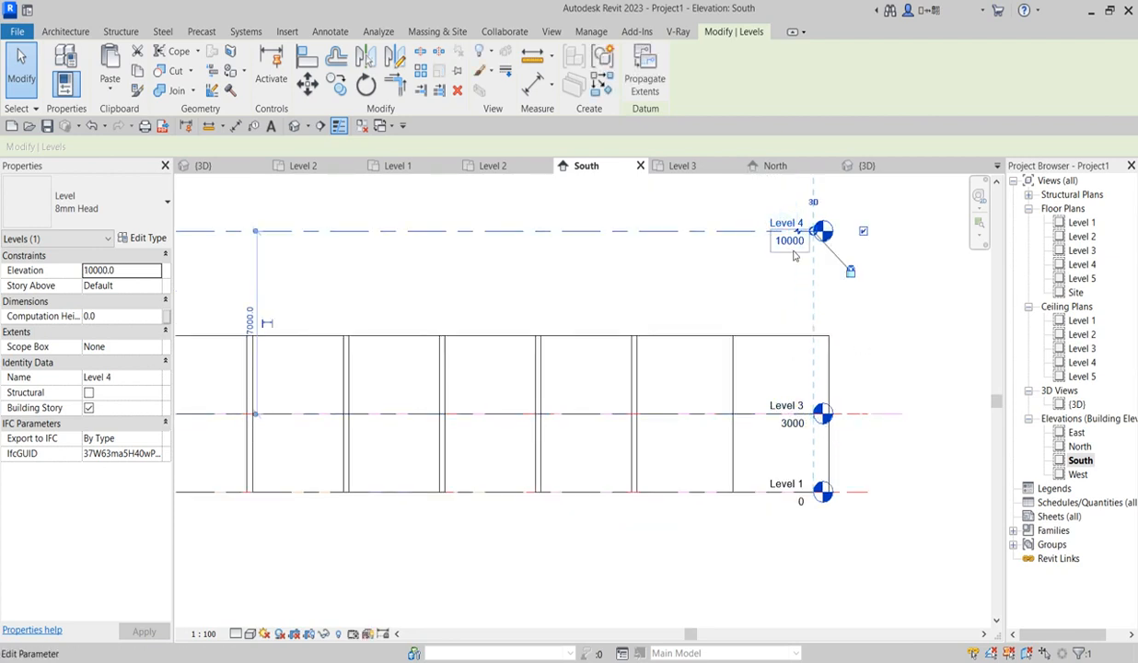
pyautogui.click(793, 249)
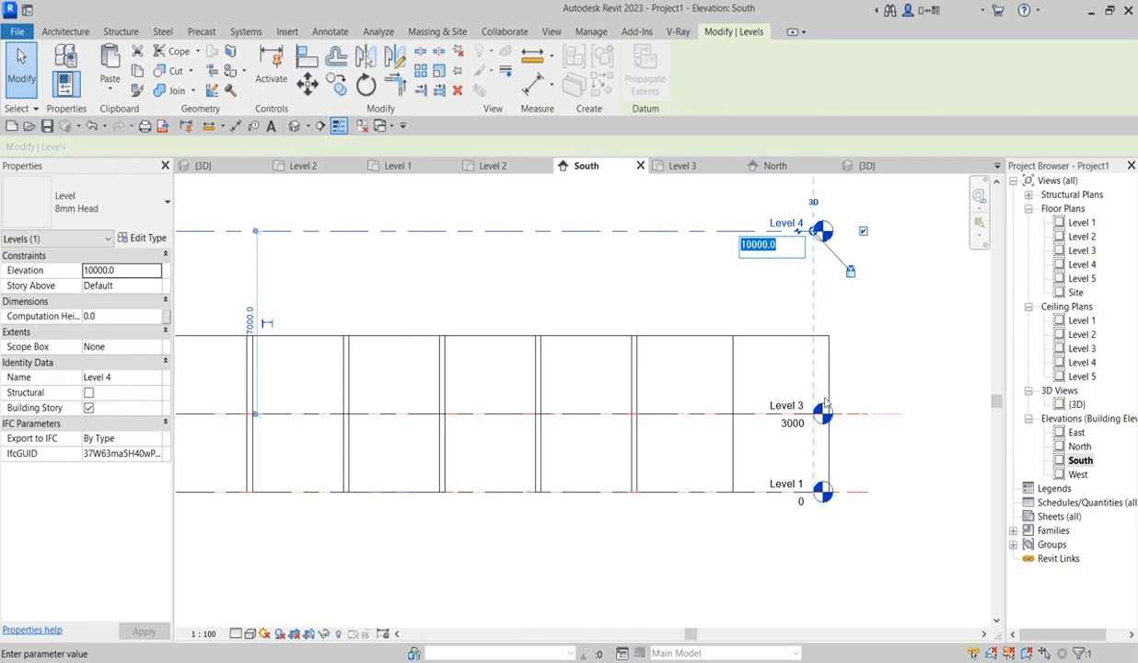
pyautogui.click(774, 290)
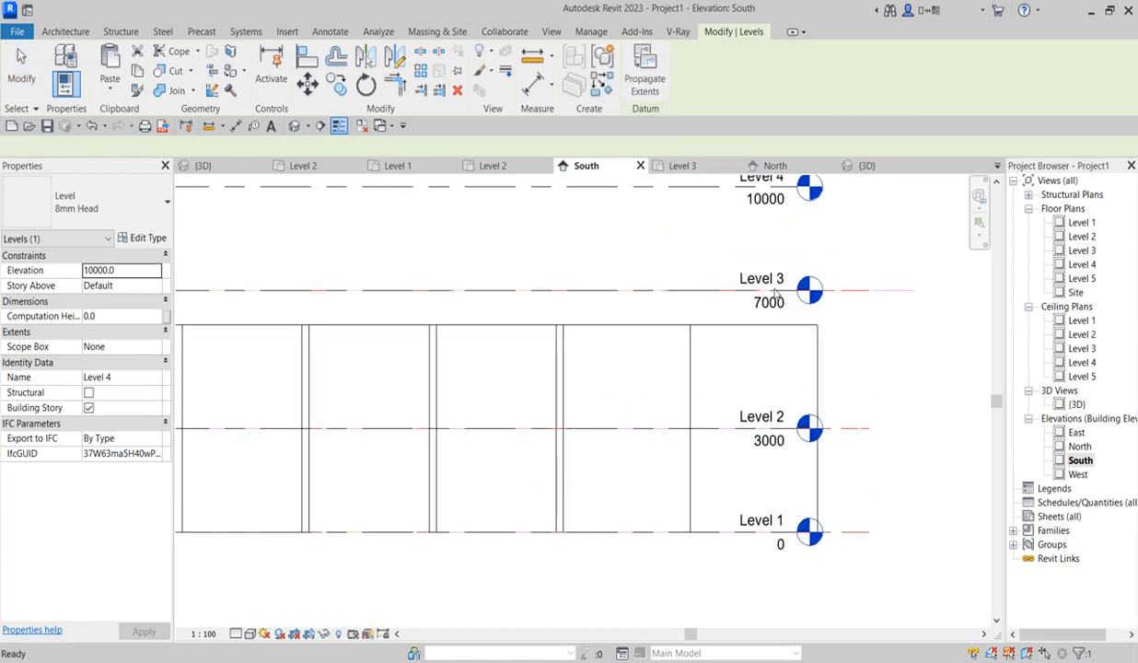
pyautogui.click(737, 262)
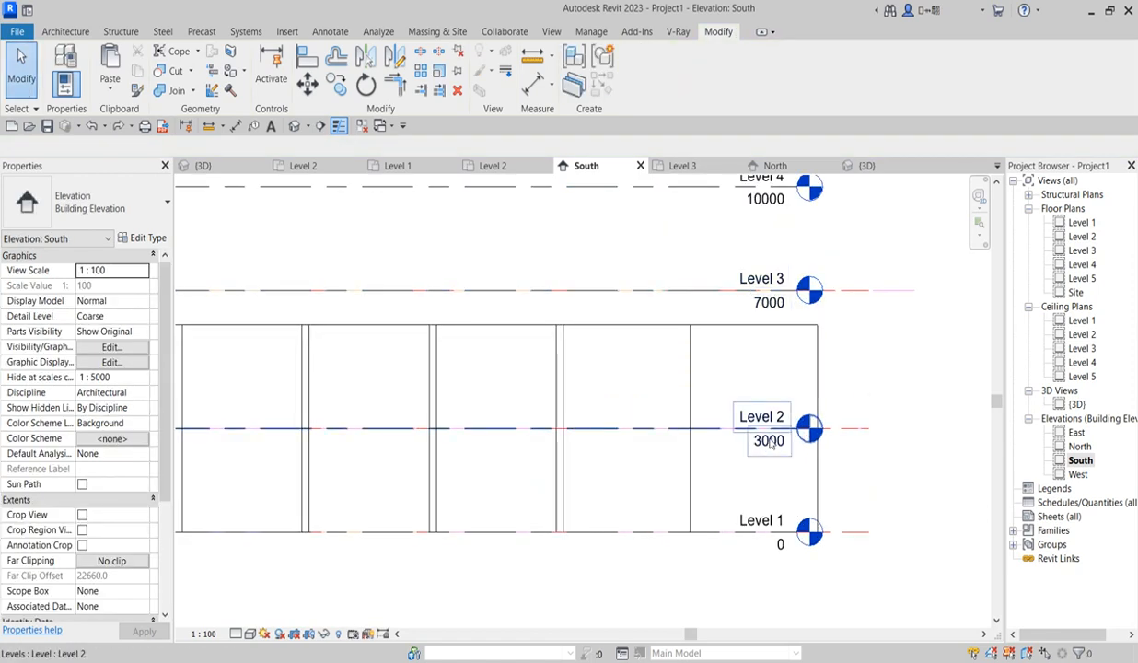
# - Set the elevation of Level 3 to 6000
pyautogui.click(764, 308)
pyautogui.click(764, 308)
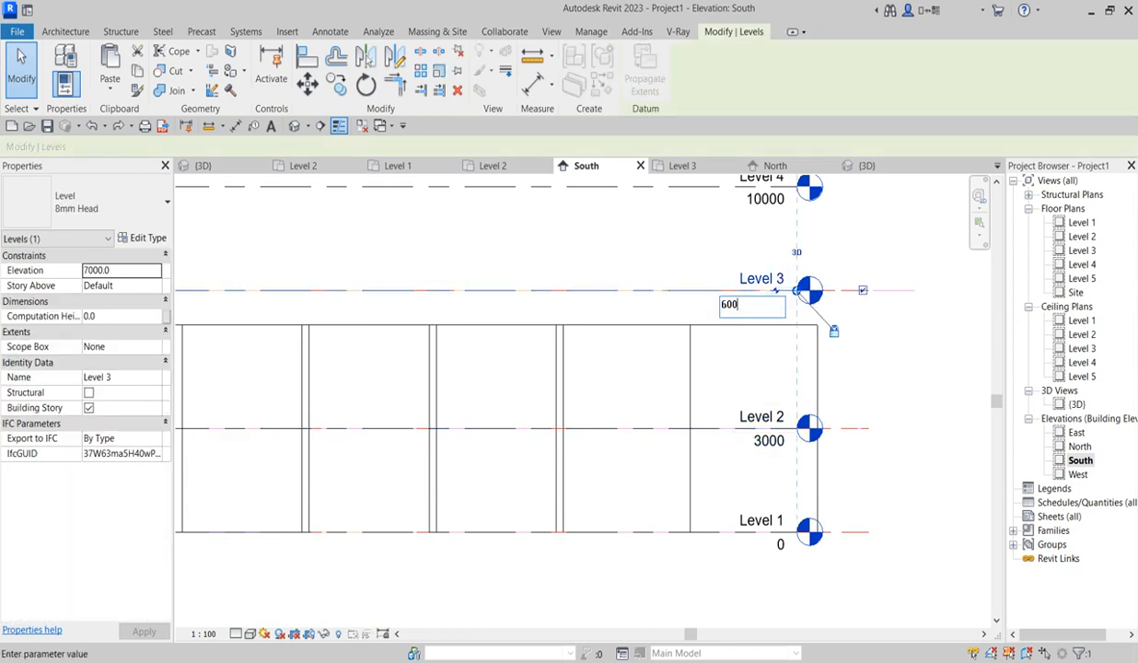
pyautogui.write('6000')
pyautogui.press('Return')
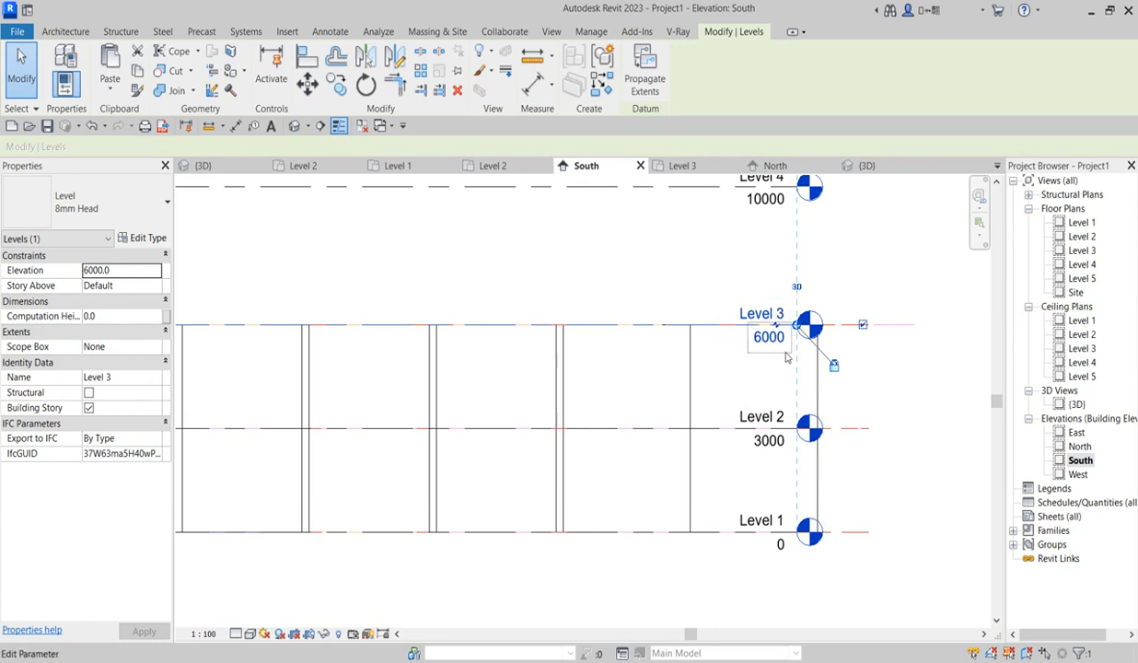
# - Set the elevation of Level 4 to 9000
pyautogui.scroll(-2, 786, 357)
pyautogui.click(737, 243)
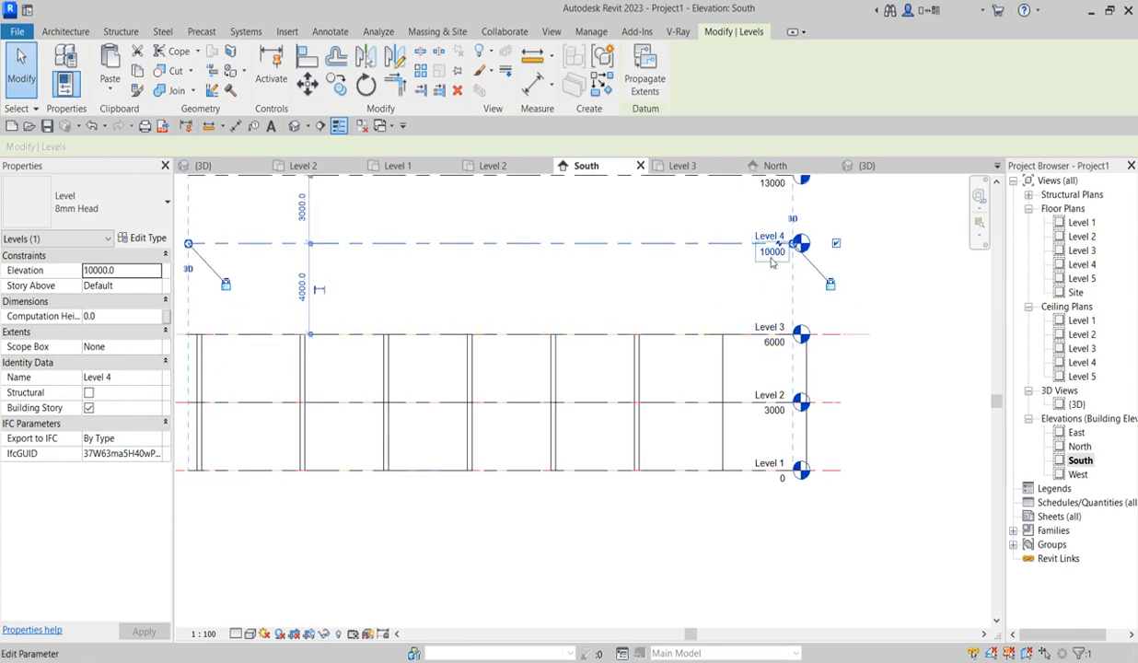
pyautogui.click(772, 252)
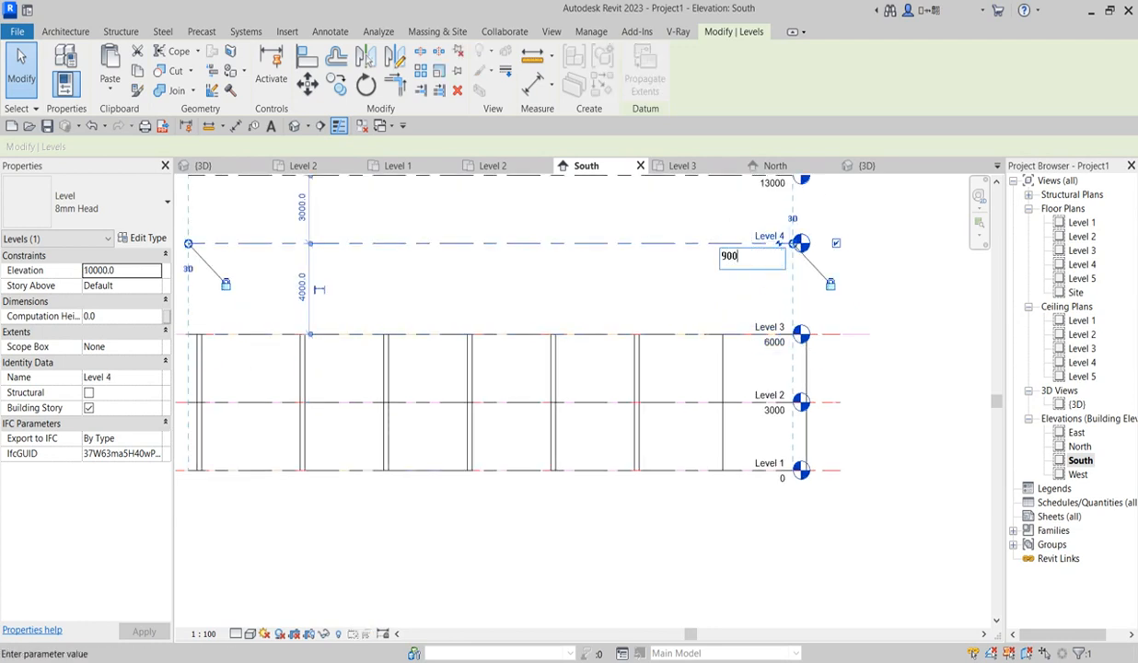
pyautogui.write('9000')
pyautogui.press('Return')
# - Set the elevation of Level 5 to 12000 and deselect the level
pyautogui.scroll(-3, 785, 295)
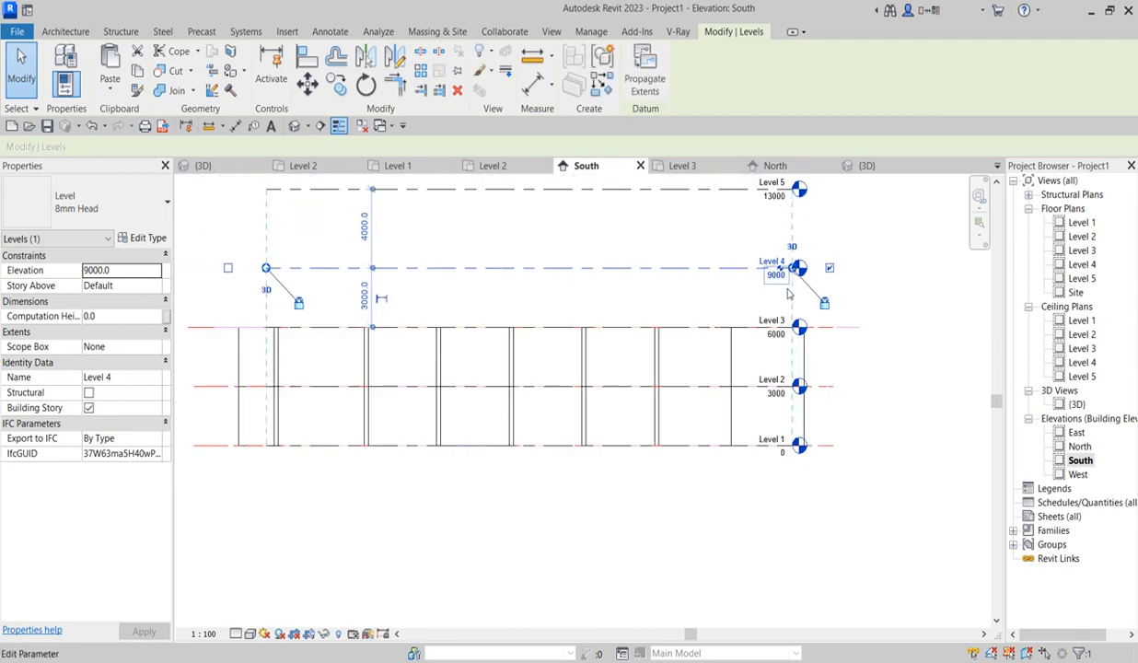
pyautogui.click(778, 235)
pyautogui.click(771, 236)
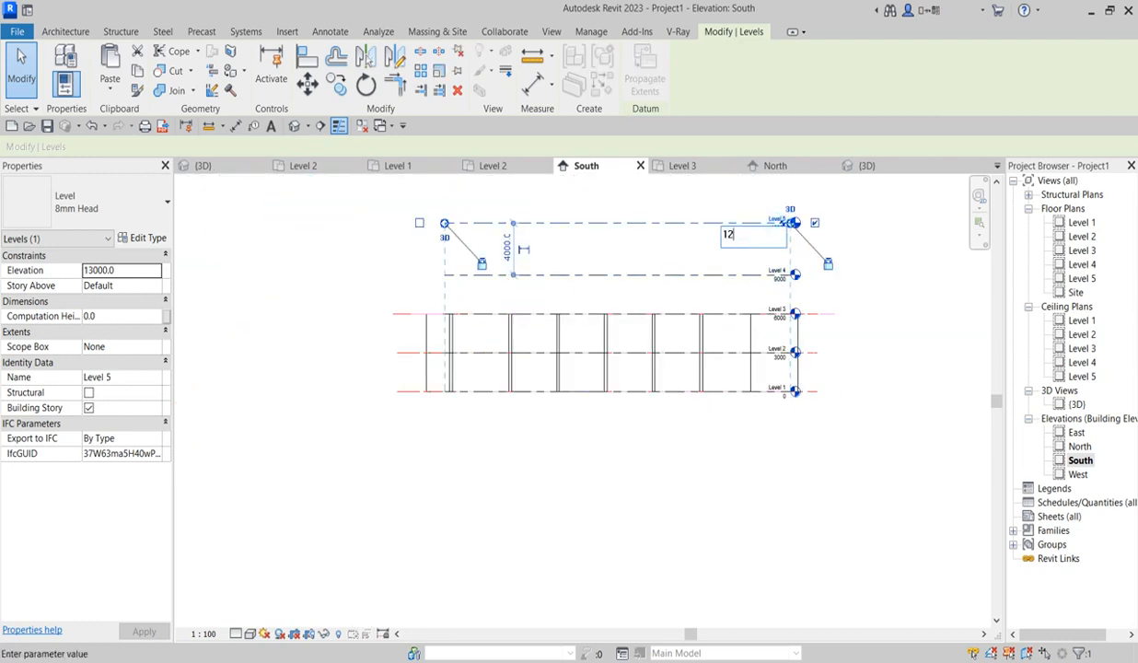
pyautogui.write('12000')
pyautogui.press('Return')
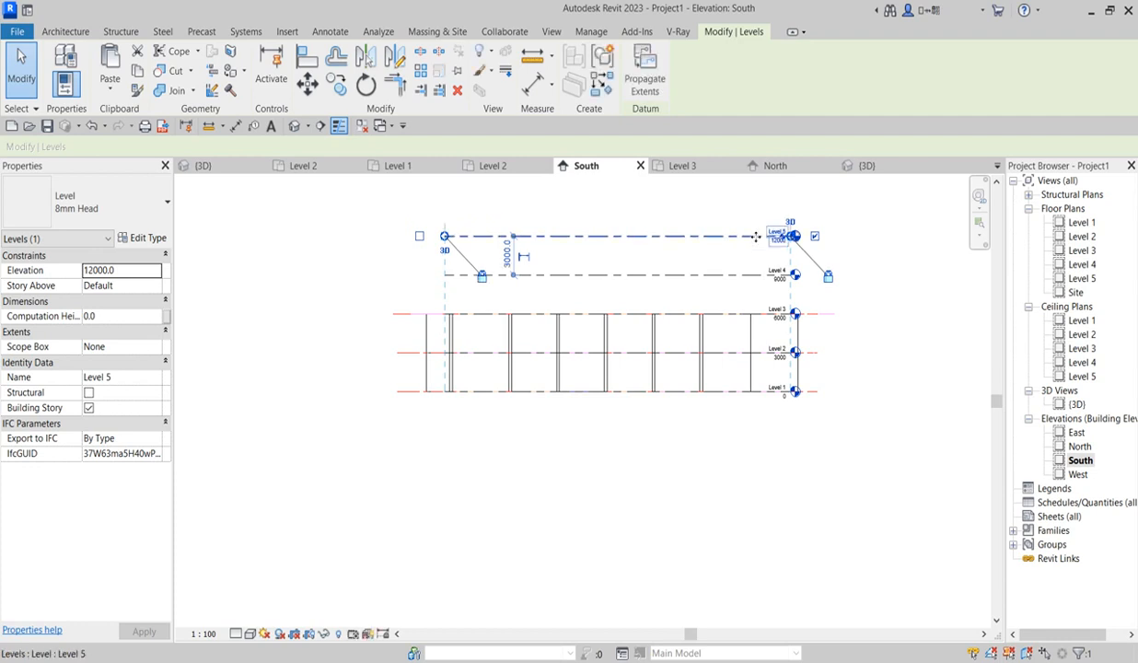
pyautogui.press('Escape')
# - Extend the level lines outward at both ends so they reach well past the building's walls
pyautogui.scroll(-2, 469, 274)
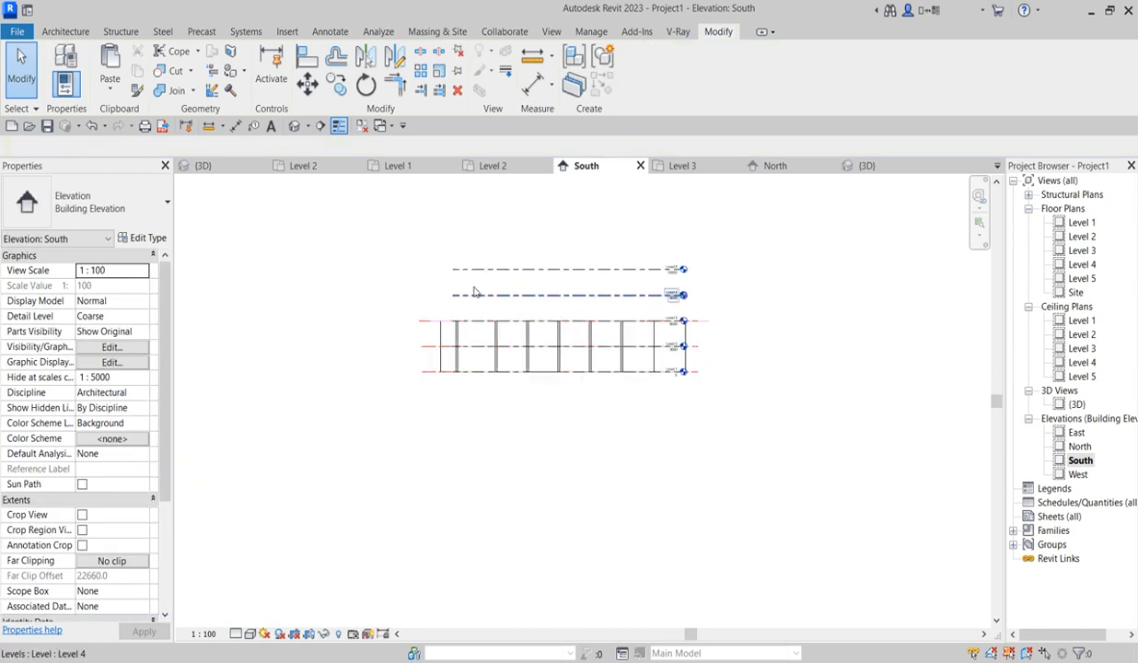
pyautogui.click(460, 295)
pyautogui.moveTo(451, 296); pyautogui.dragTo(394, 295)
pyautogui.scroll(4, 693, 287)
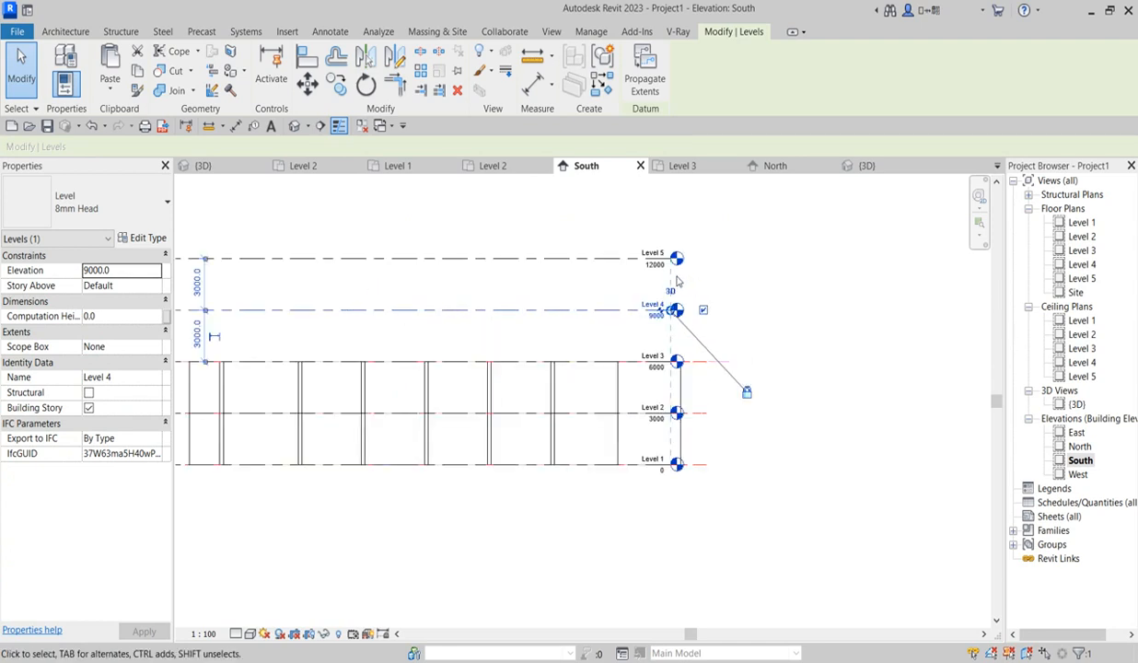
pyautogui.moveTo(667, 338); pyautogui.dragTo(734, 338)
pyautogui.click(831, 287)
pyautogui.scroll(-3, 829, 313)
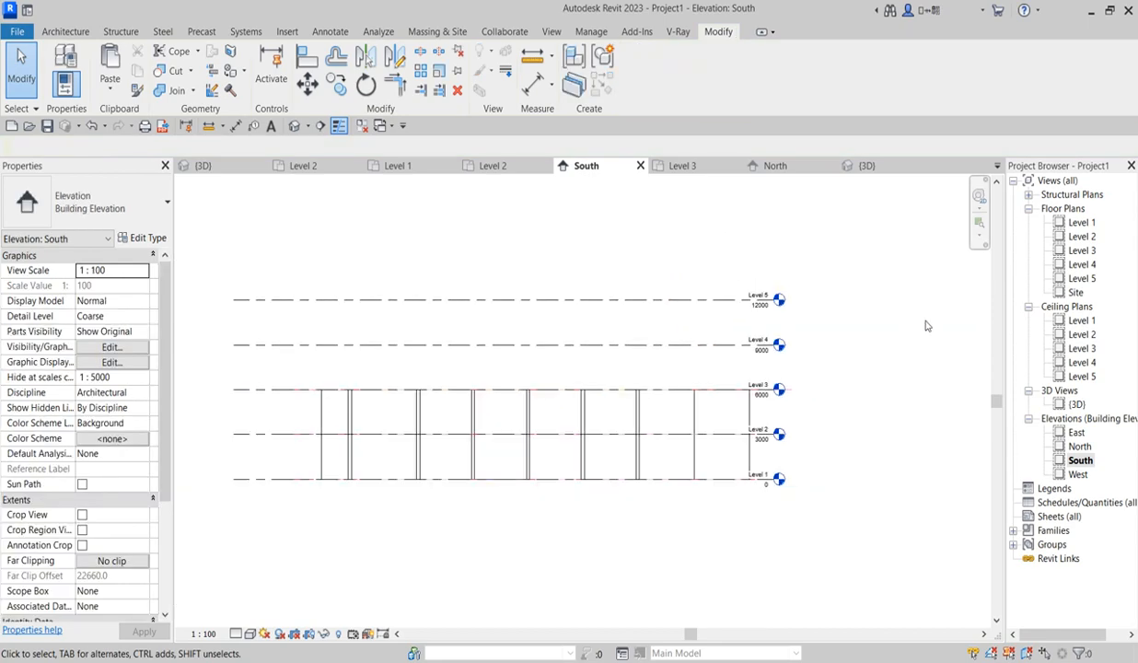
# - Check the stacked storeys in the 3D view and examine the first floor layout on the Level 2 floor plan
pyautogui.doubleClick(1076, 404)
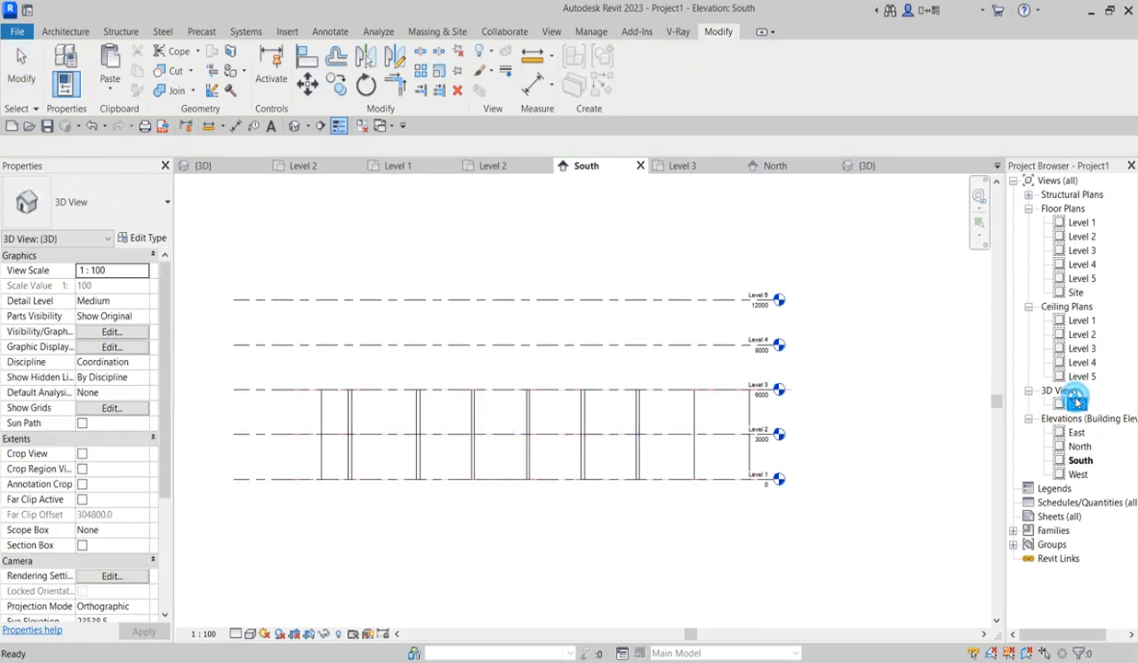
pyautogui.scroll(3, 699, 387)
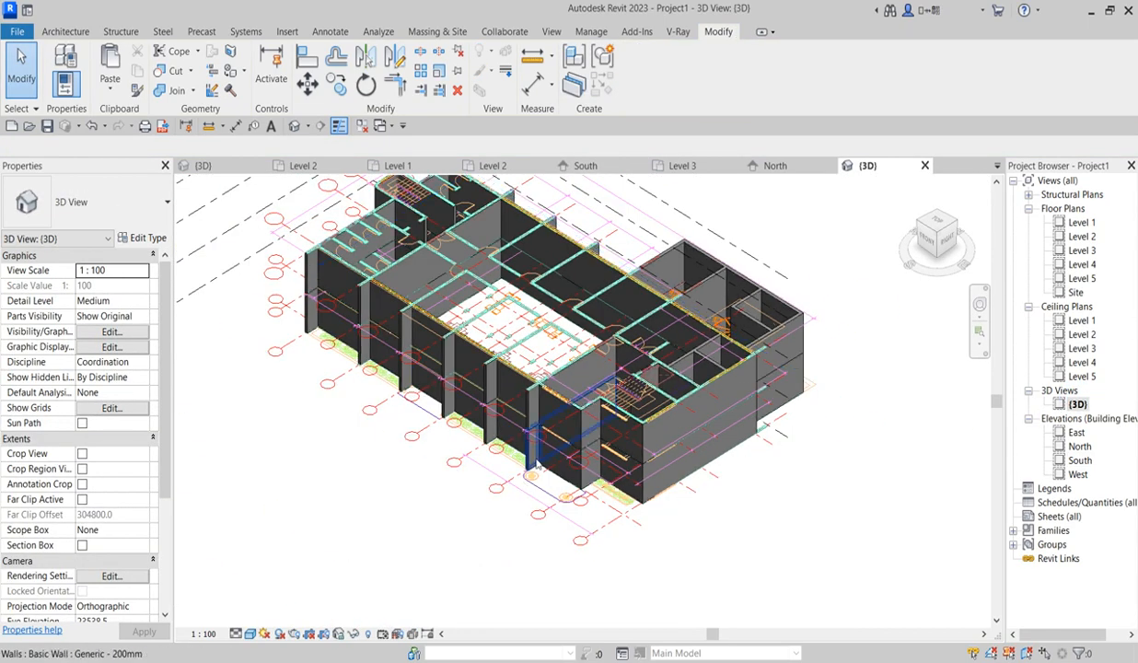
pyautogui.scroll(-4, 551, 379)
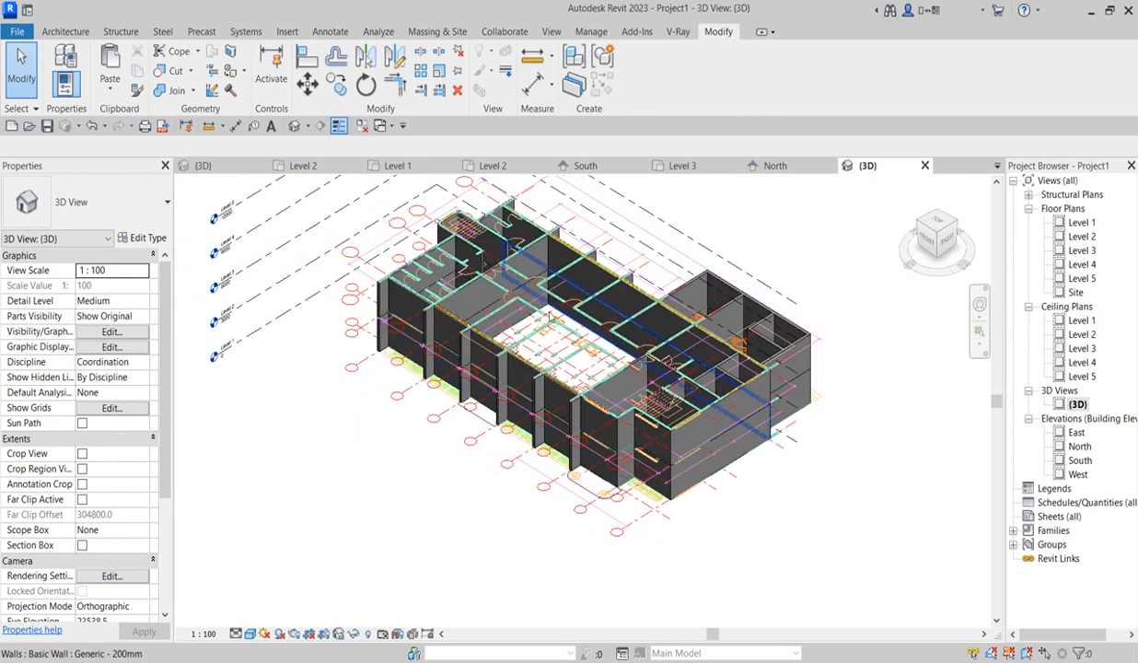
pyautogui.scroll(3, 562, 306)
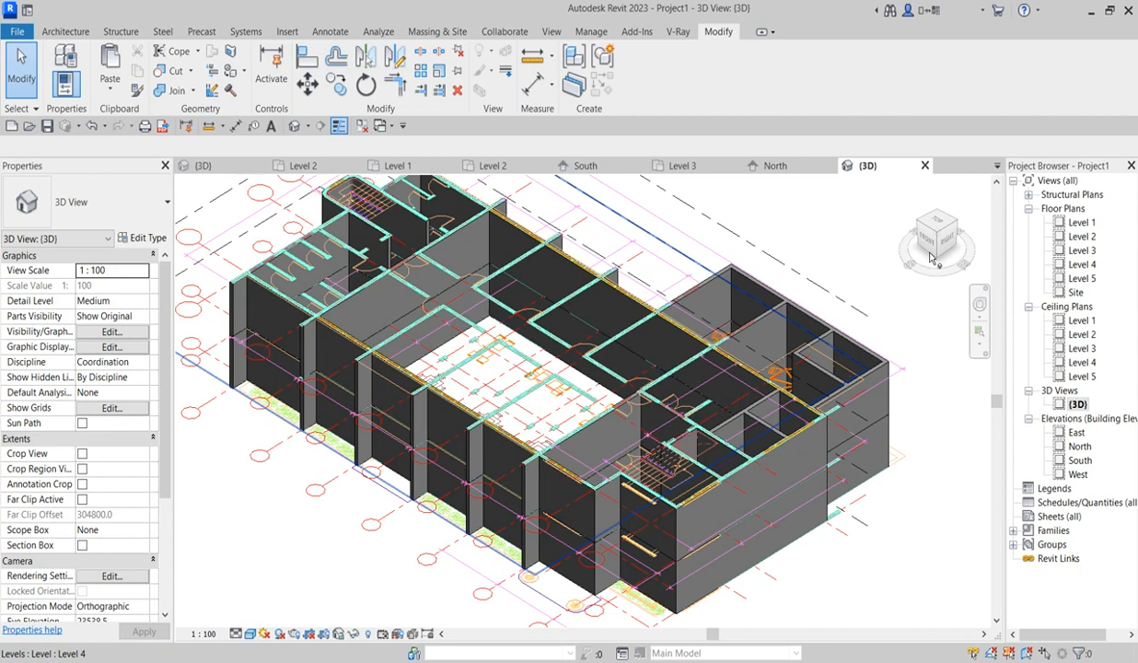
pyautogui.doubleClick(1079, 238)
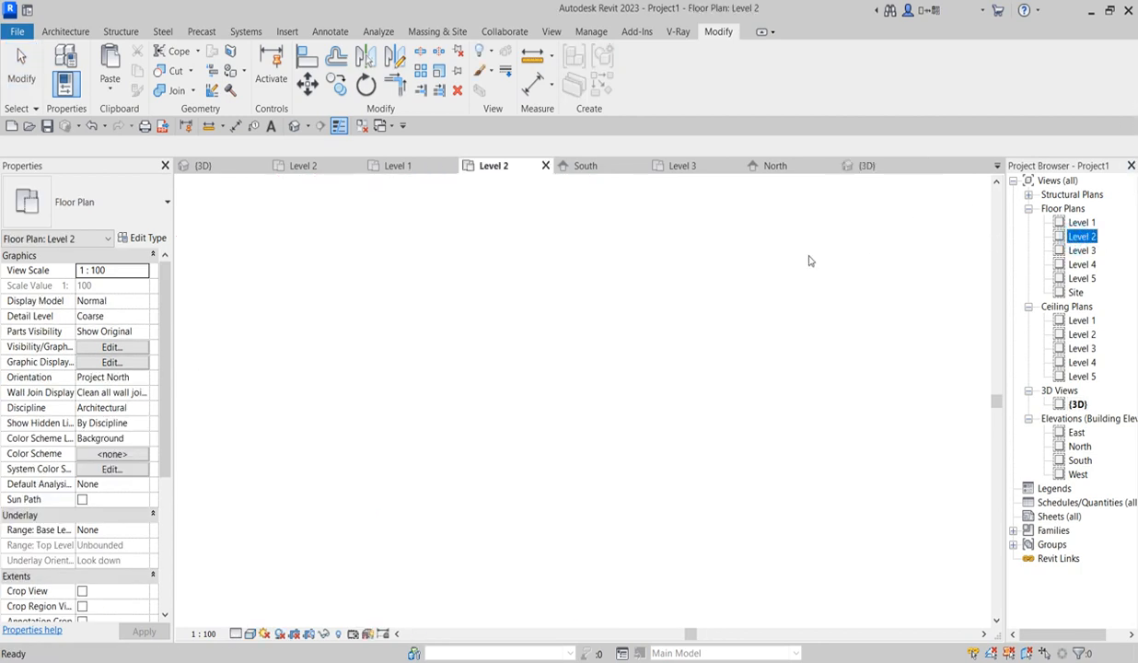
pyautogui.scroll(5, 648, 406)
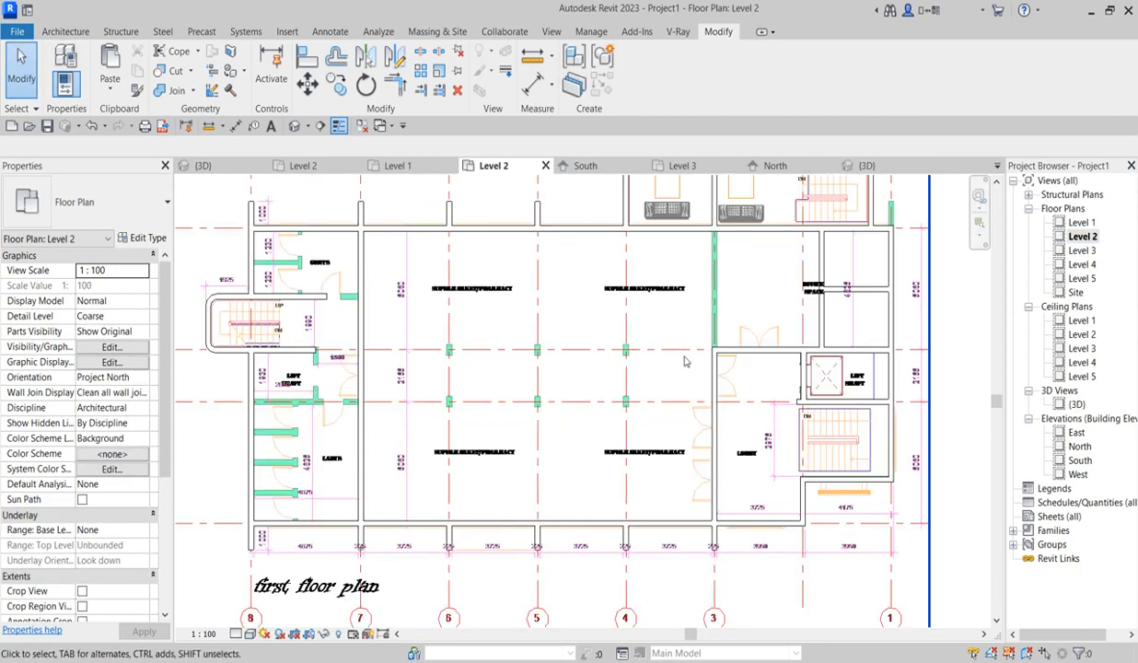
pyautogui.scroll(-6, 608, 298)
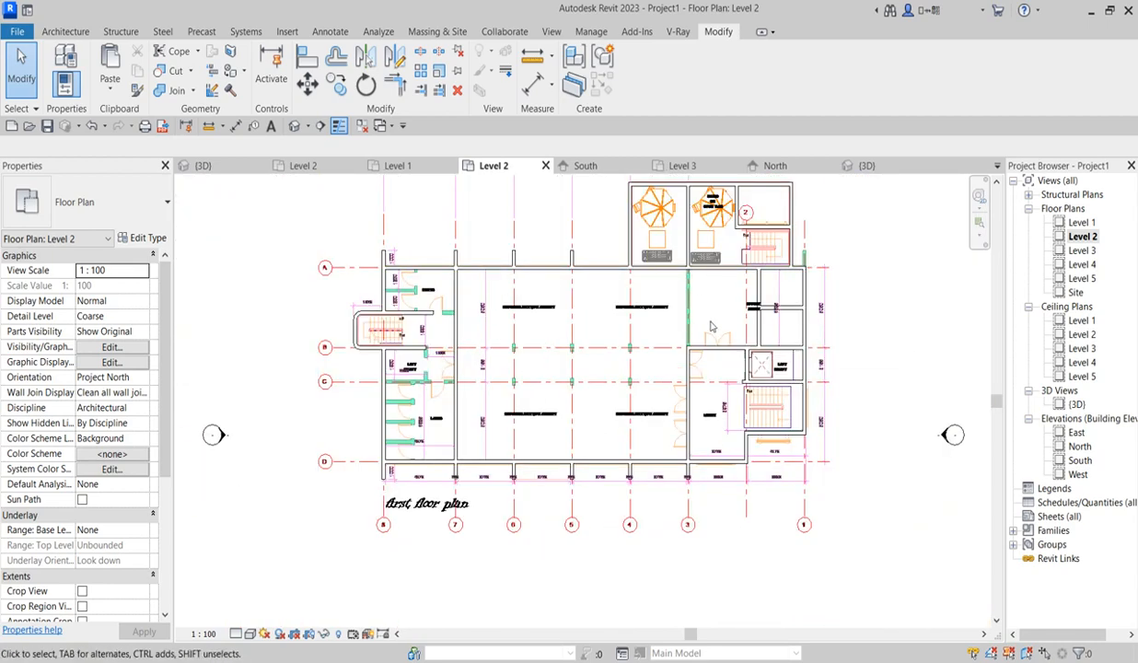
pyautogui.scroll(1, 664, 419)
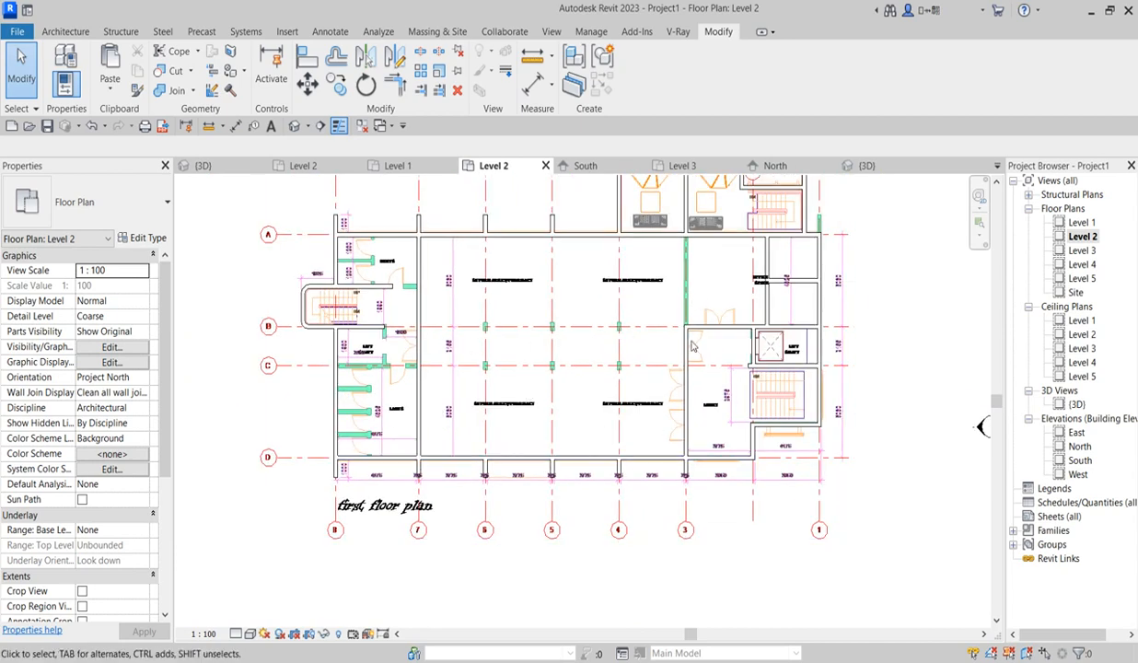
pyautogui.scroll(-2, 679, 430)
pyautogui.scroll(1, 702, 439)
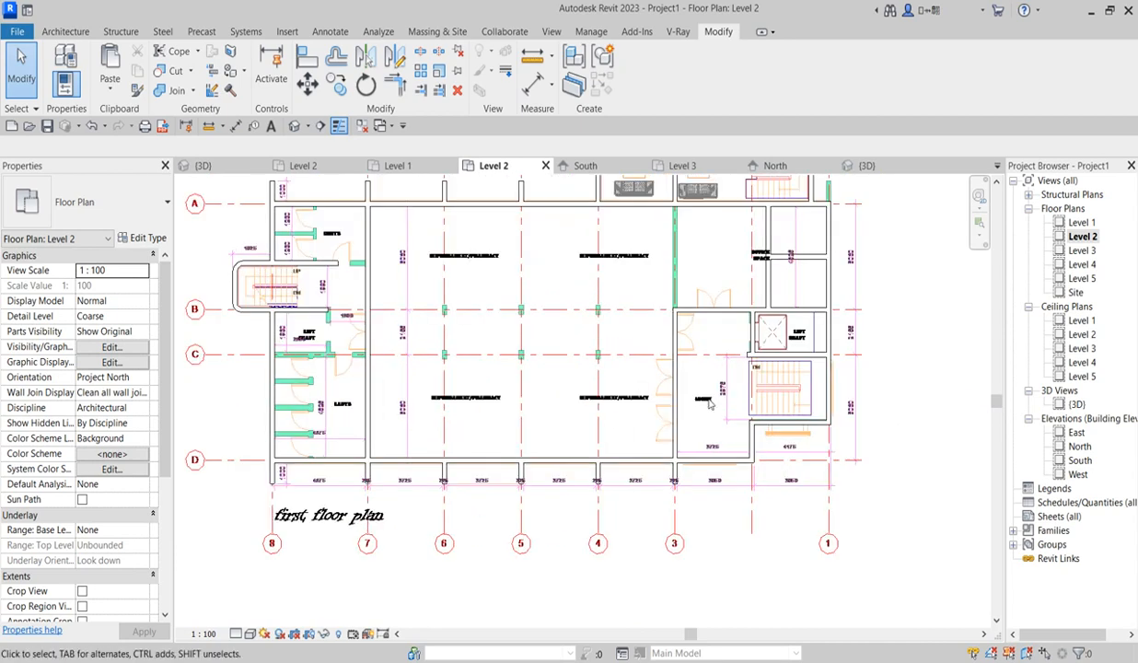
# - Examine the supermarket/pharmacy, toilet, lobby, lift and stair areas of the first floor plan against the copied walls
pyautogui.scroll(1, 507, 477)
pyautogui.scroll(-2, 596, 406)
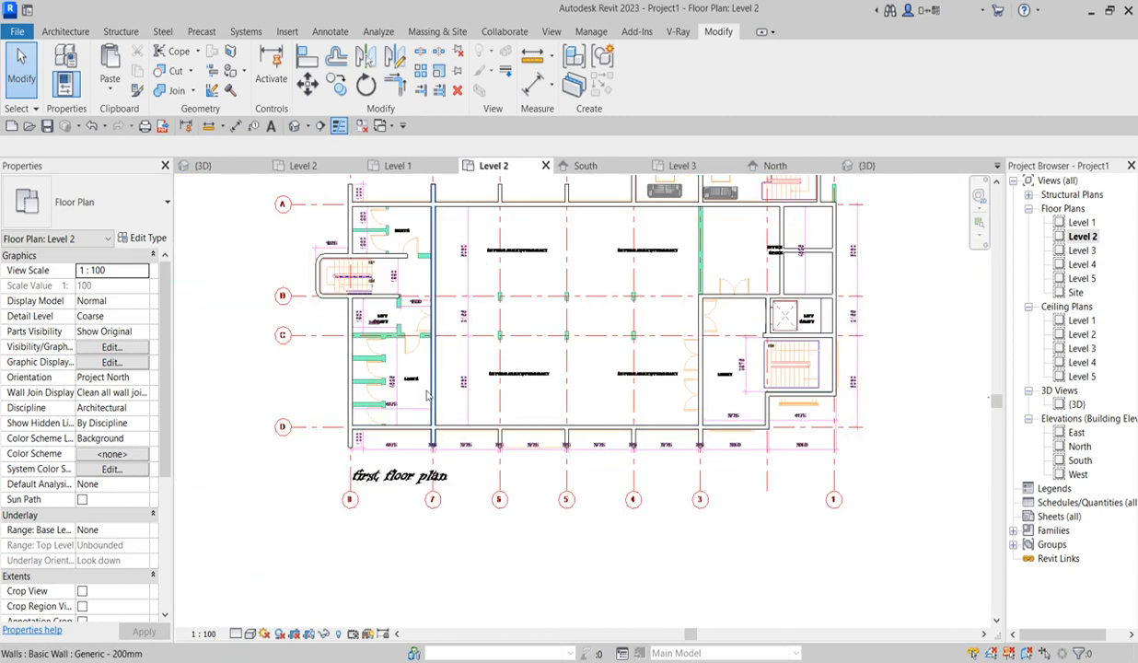
pyautogui.scroll(-1, 396, 293)
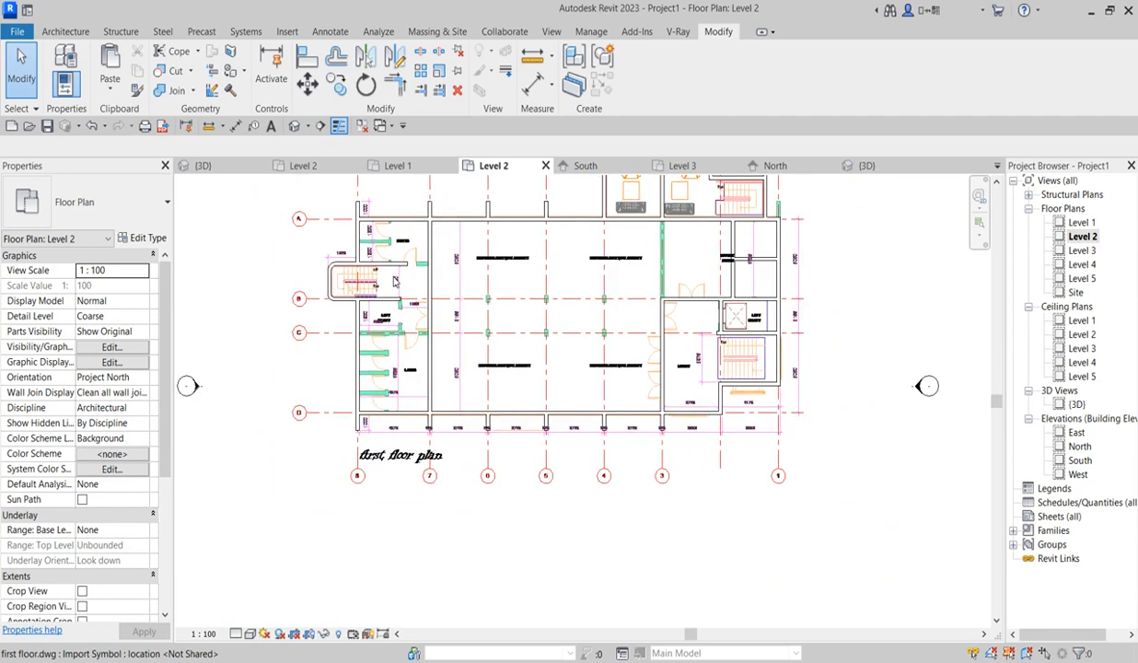
pyautogui.scroll(1, 385, 271)
pyautogui.scroll(-1, 592, 322)
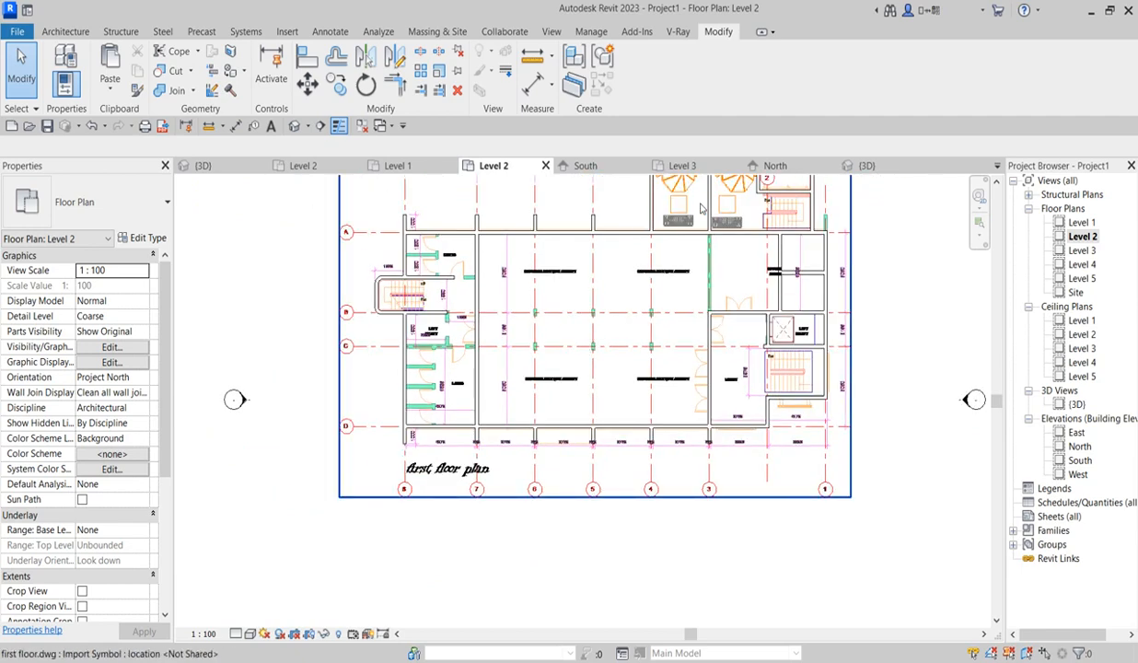
pyautogui.scroll(-3, 543, 370)
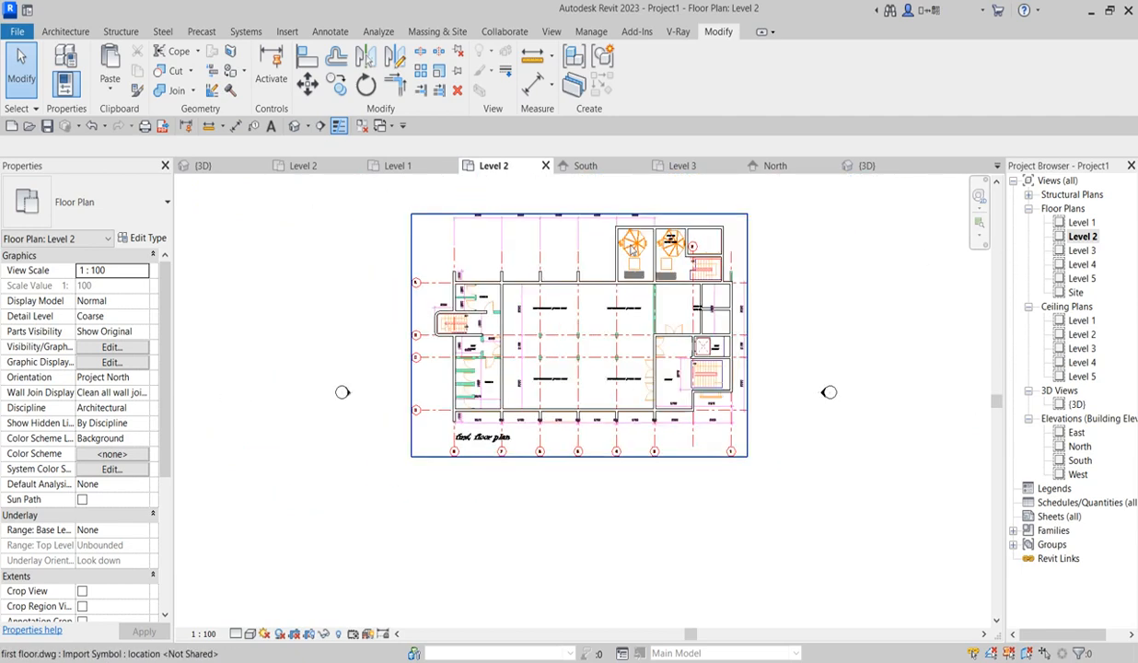
pyautogui.scroll(2, 665, 265)
pyautogui.scroll(3, 571, 433)
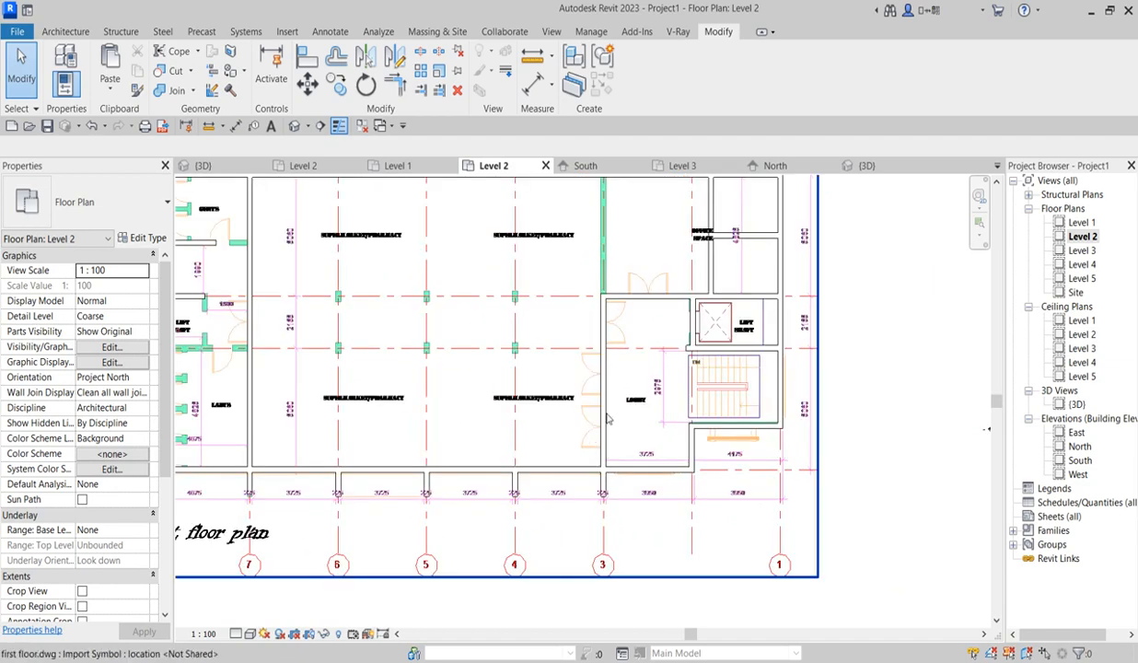
pyautogui.scroll(-3, 535, 378)
pyautogui.scroll(4, 532, 382)
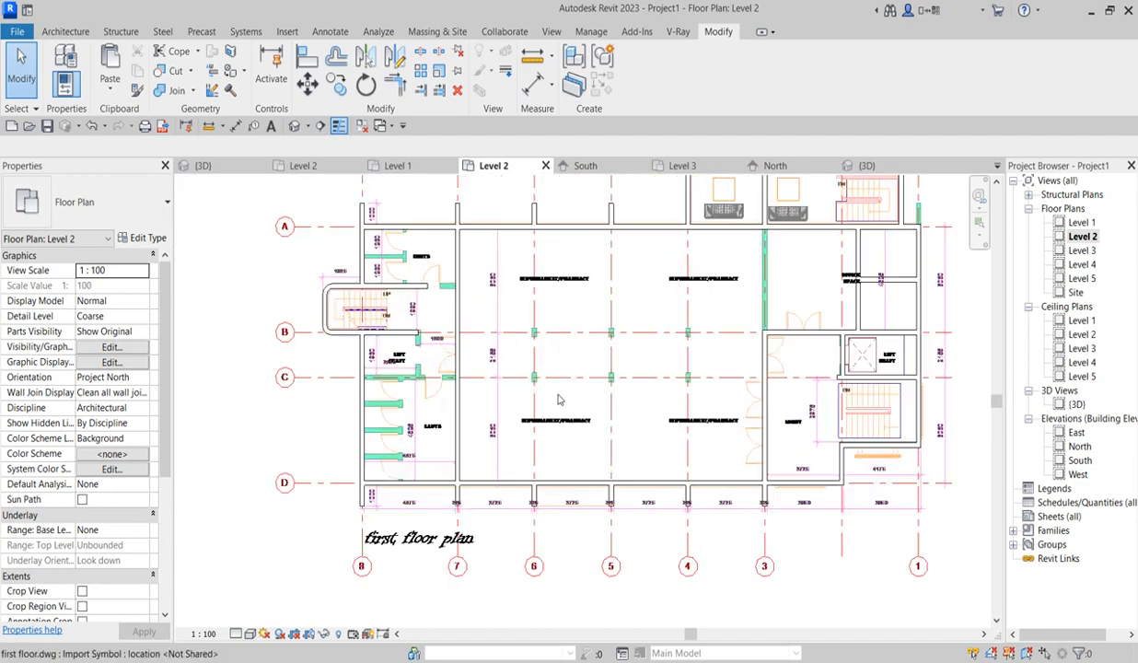
pyautogui.scroll(-5, 441, 373)
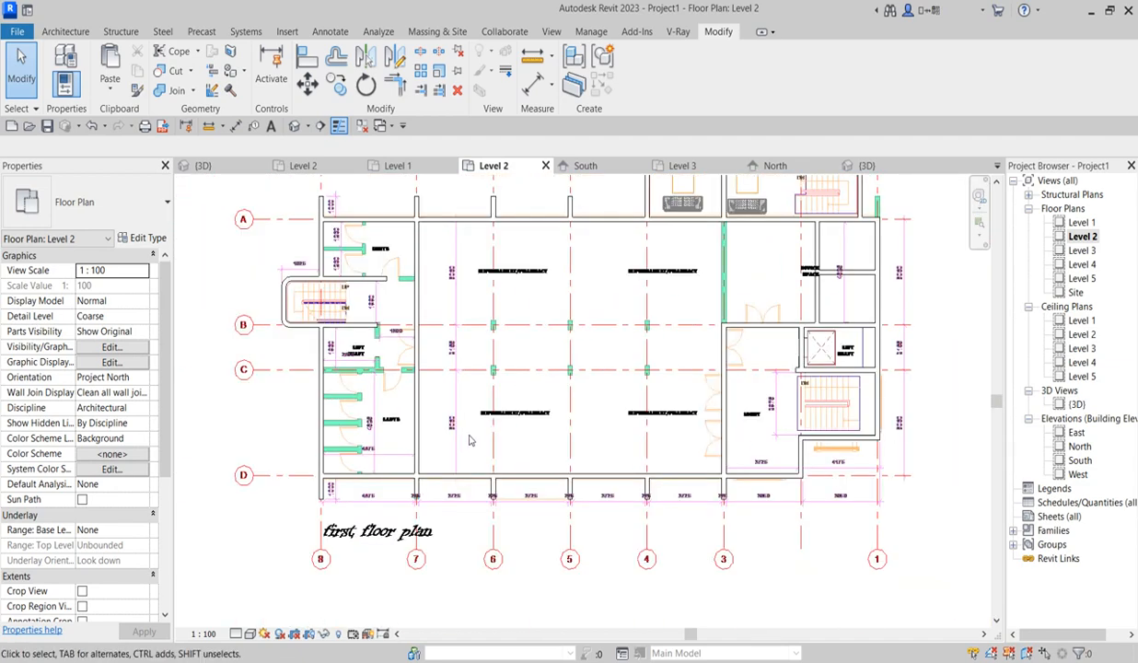
pyautogui.scroll(3, 342, 401)
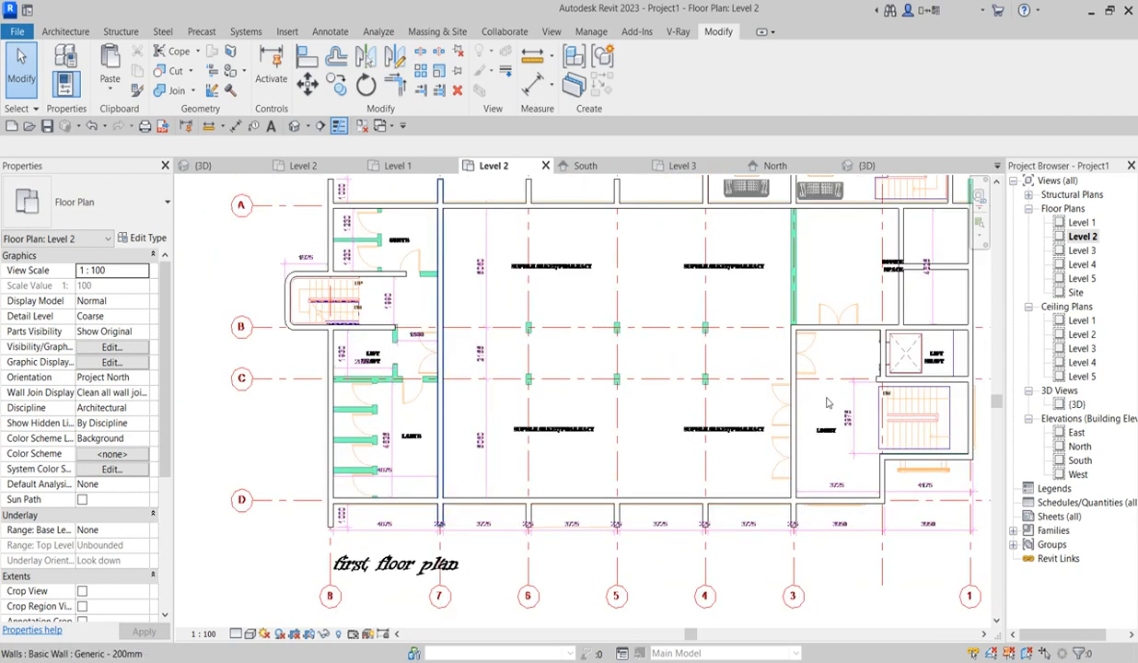
pyautogui.scroll(-4, 438, 382)
# - Paste the copied walls onto the Level 3 floor plan, aligned to the current view
pyautogui.doubleClick(1082, 250)
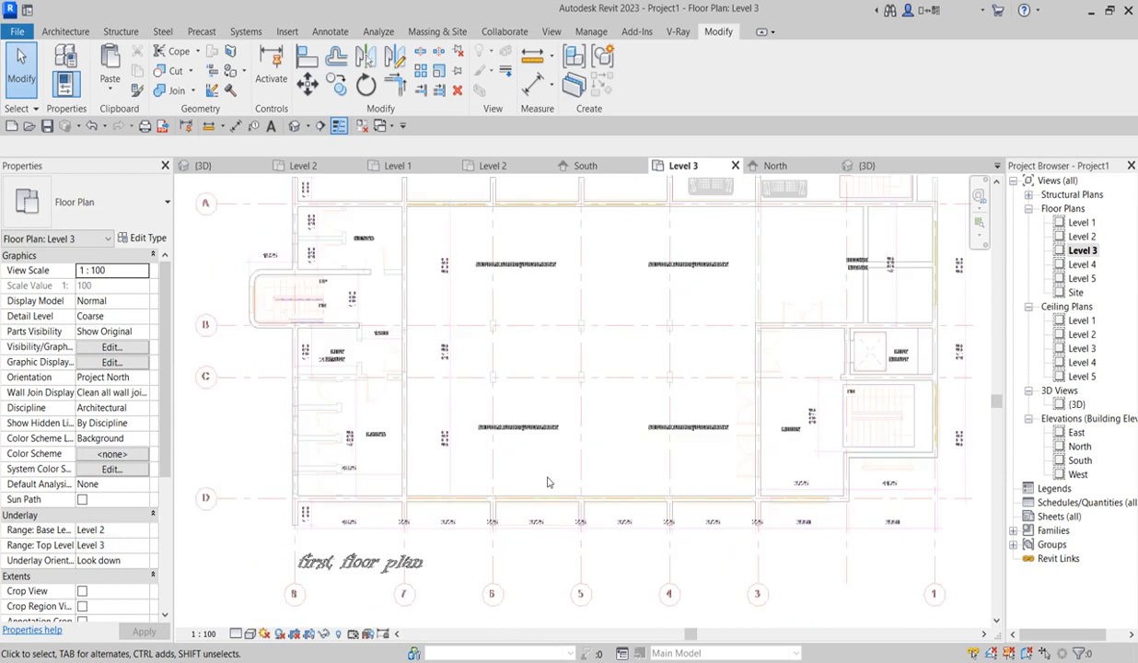
pyautogui.scroll(2, 525, 448)
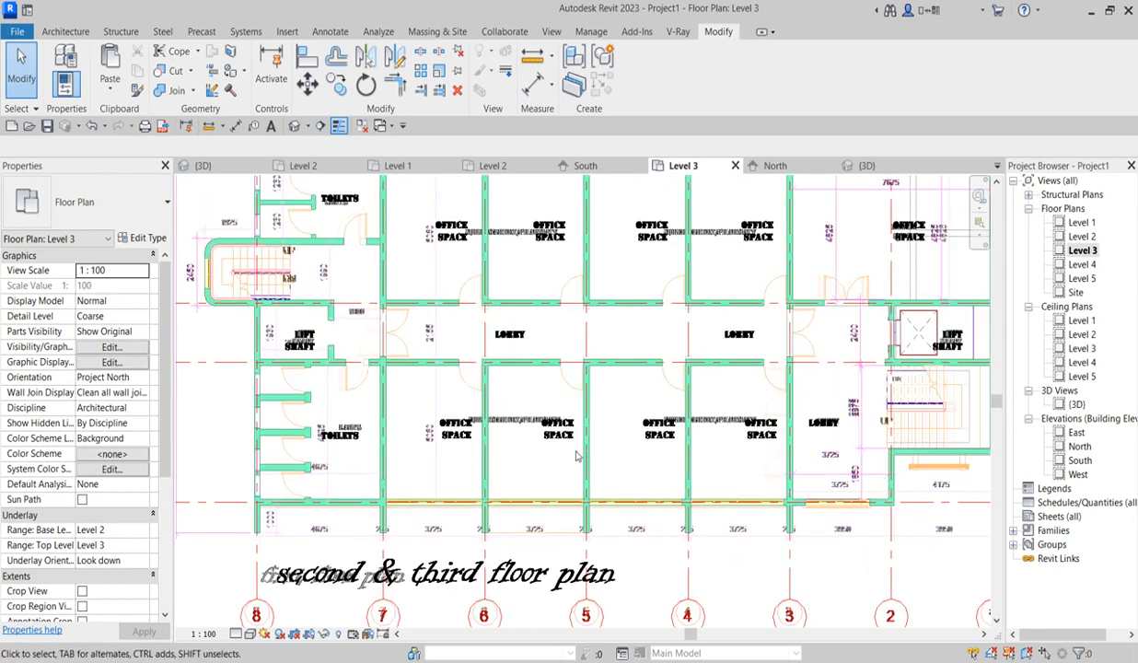
pyautogui.scroll(2, 577, 455)
pyautogui.scroll(-4, 633, 539)
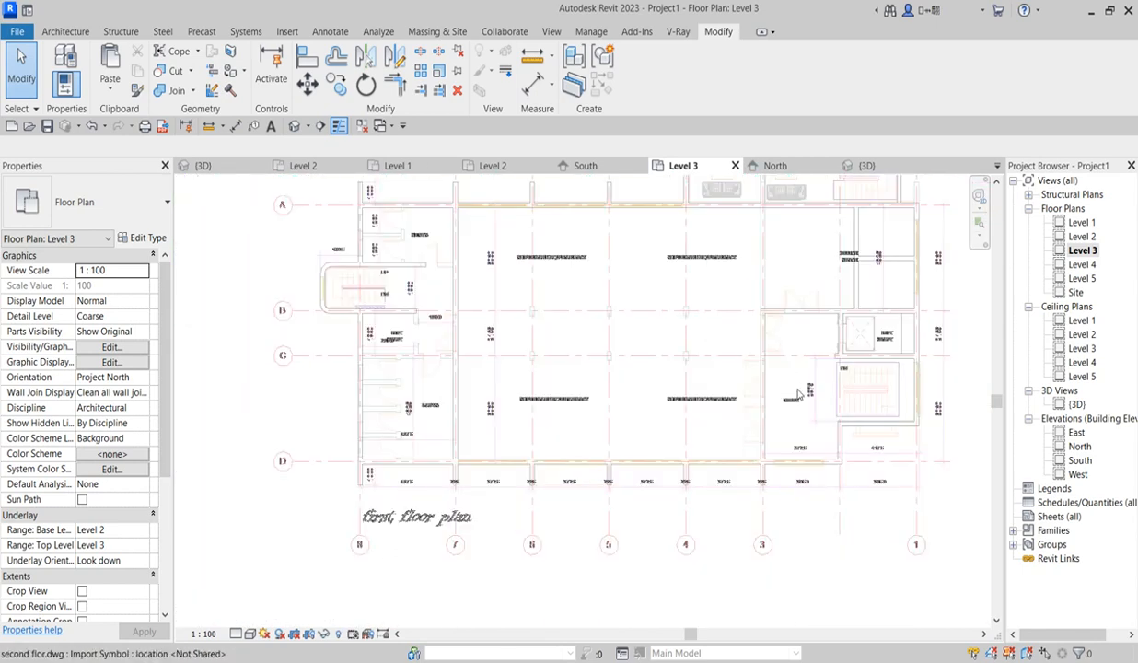
pyautogui.scroll(-1, 799, 394)
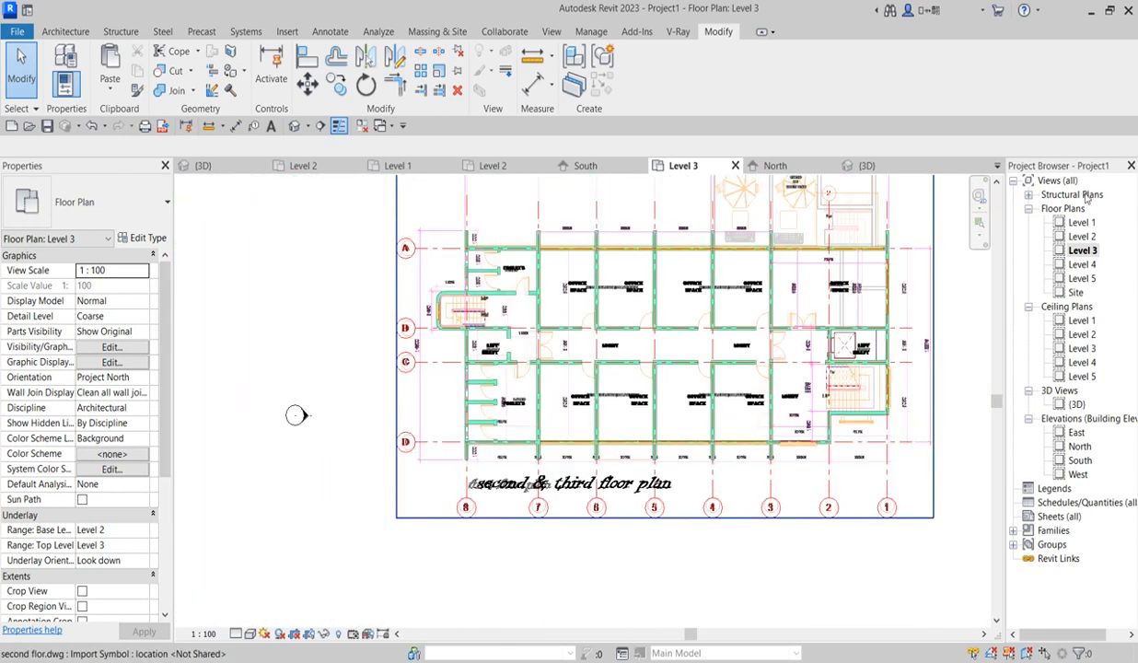
pyautogui.click(114, 91)
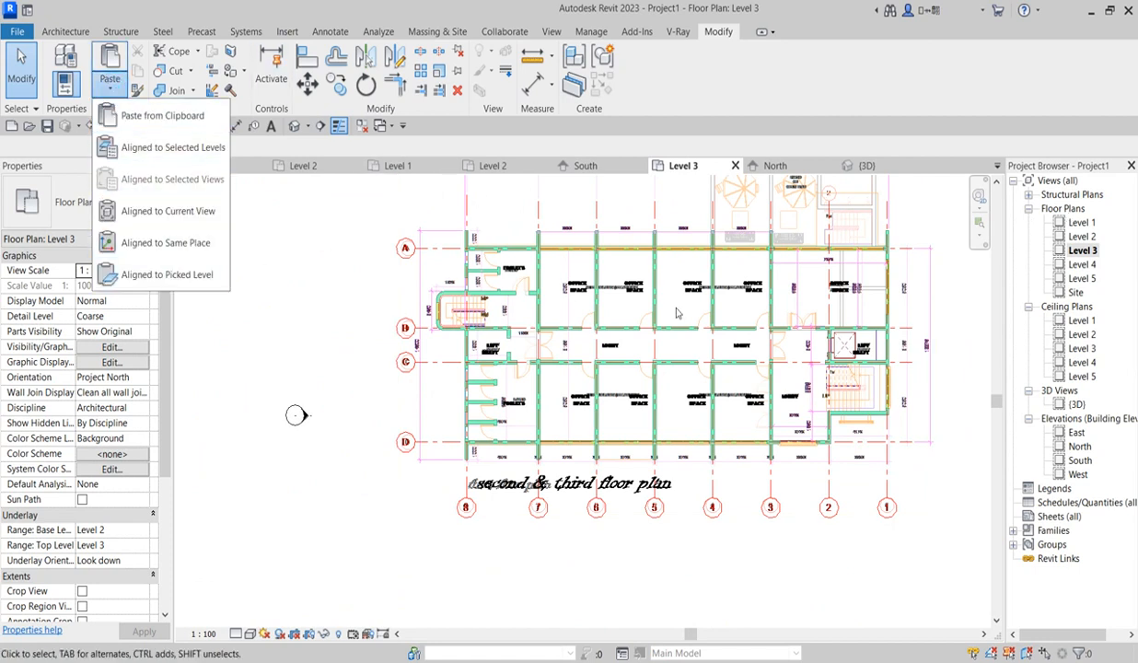
pyautogui.click(175, 211)
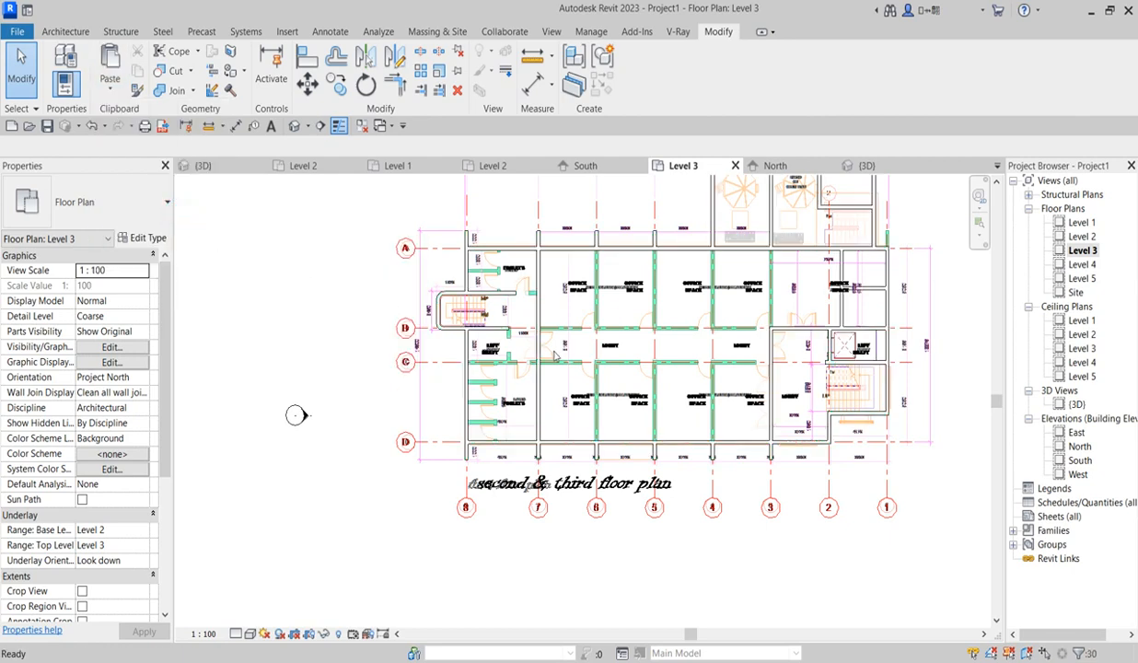
# - Deselect the pasted walls in the 3D view and inspect the stacked storeys and the open areas still without floors
pyautogui.doubleClick(1077, 404)
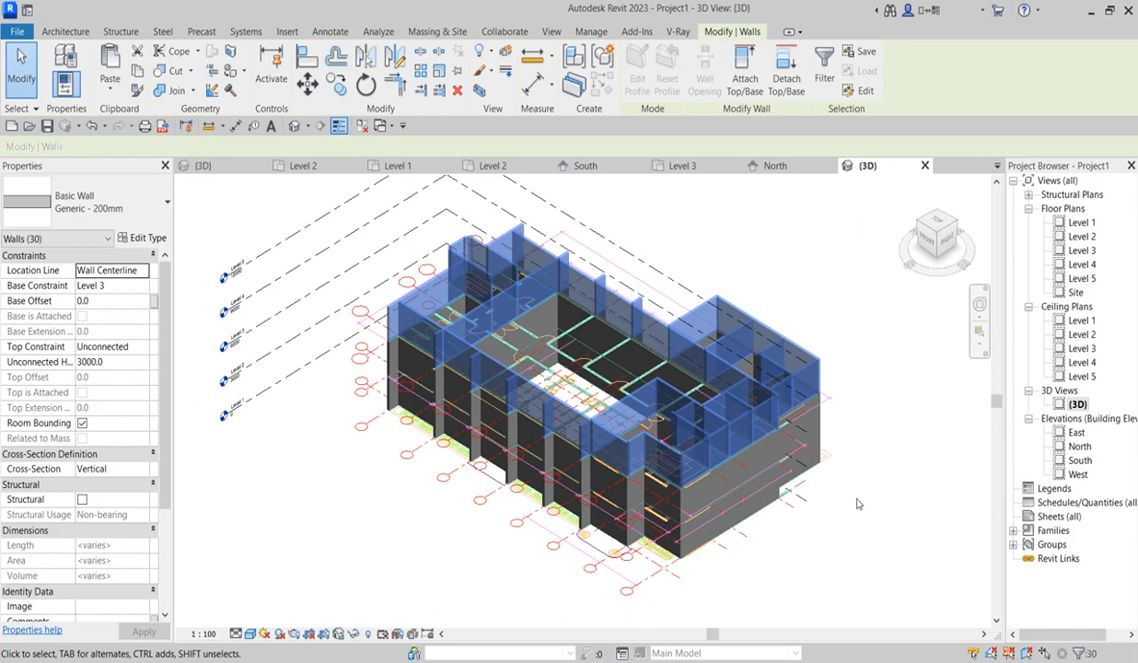
pyautogui.click(832, 480)
pyautogui.scroll(2, 601, 427)
pyautogui.scroll(1, 528, 453)
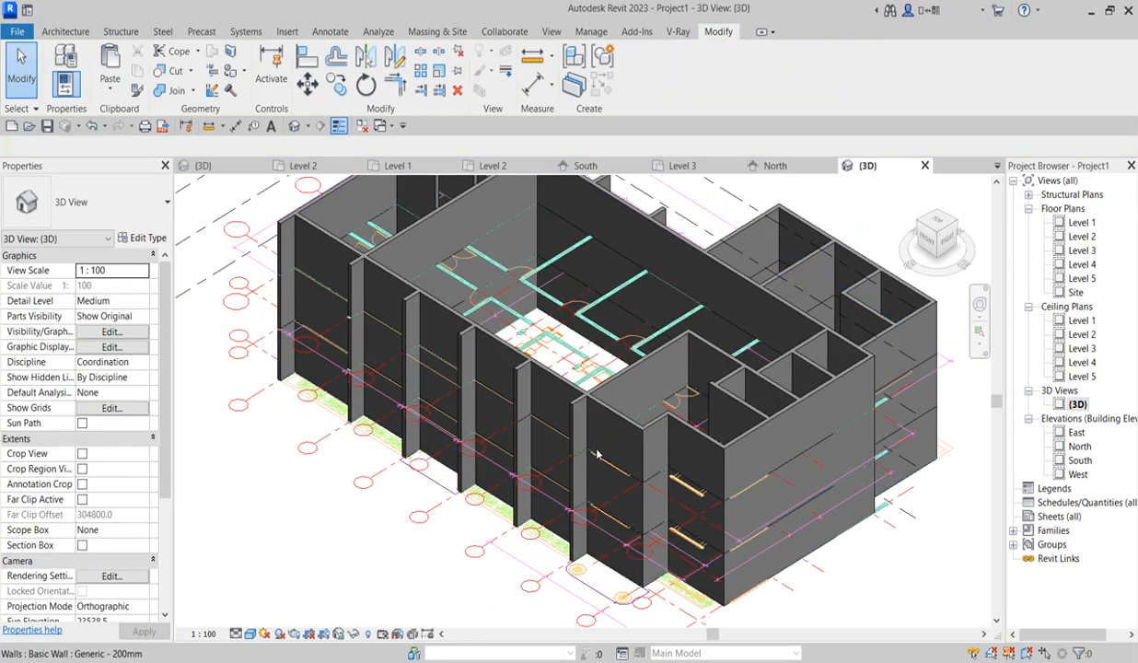
pyautogui.scroll(-1, 489, 465)
pyautogui.scroll(1, 564, 452)
pyautogui.scroll(-1, 535, 431)
pyautogui.scroll(-1, 535, 431)
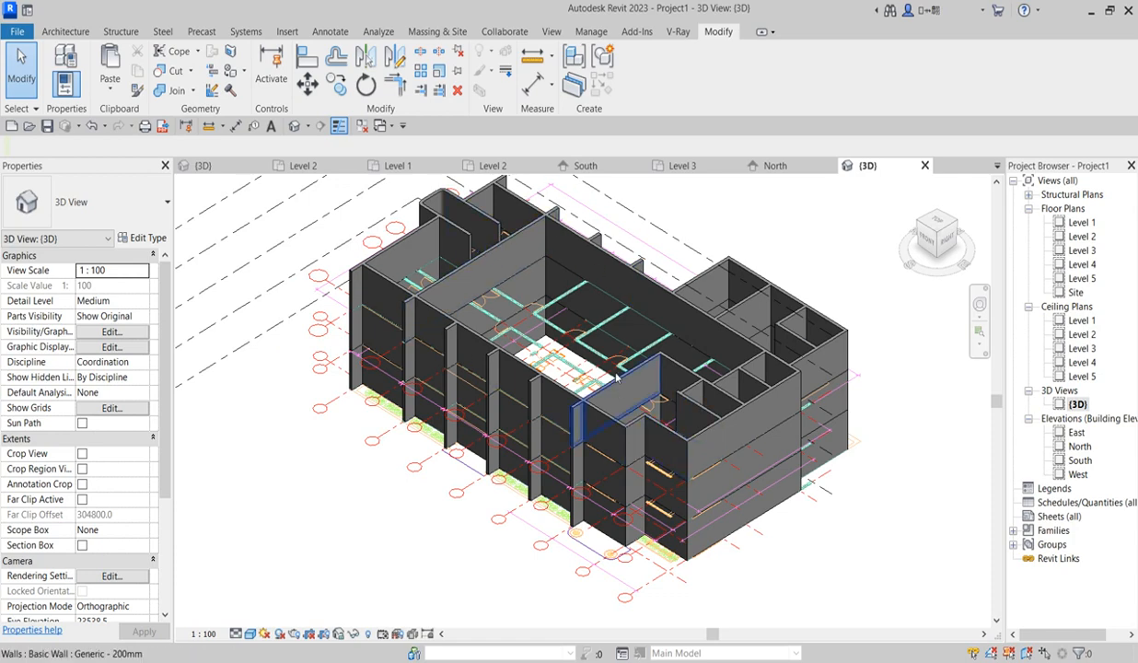
pyautogui.scroll(-2, 728, 405)
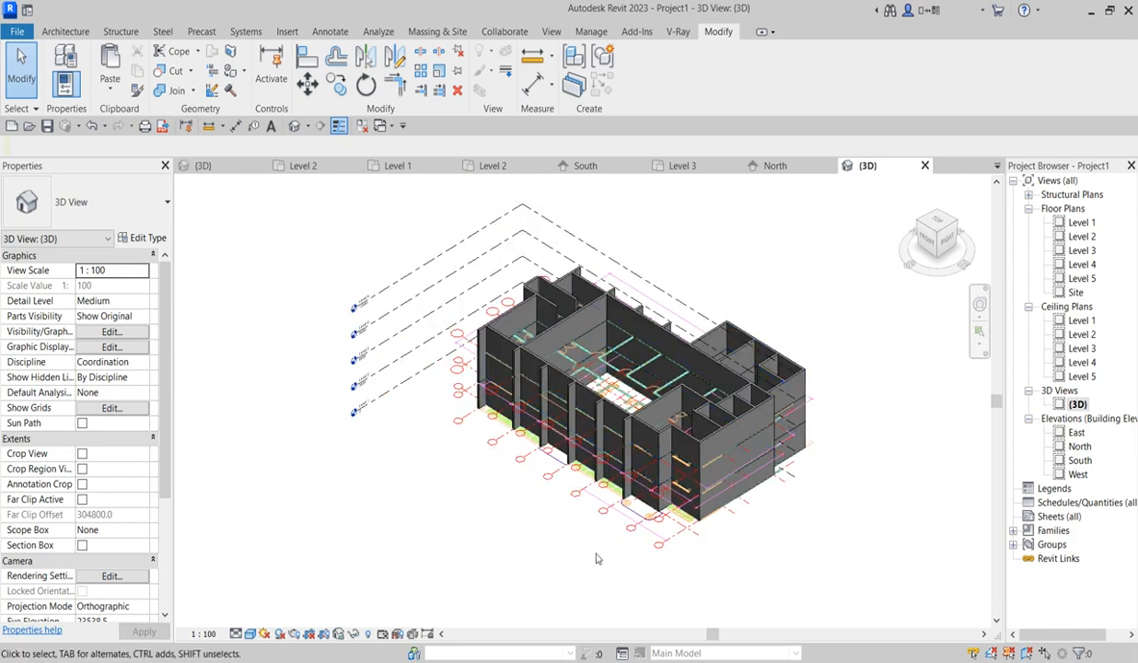
pyautogui.scroll(4, 682, 304)
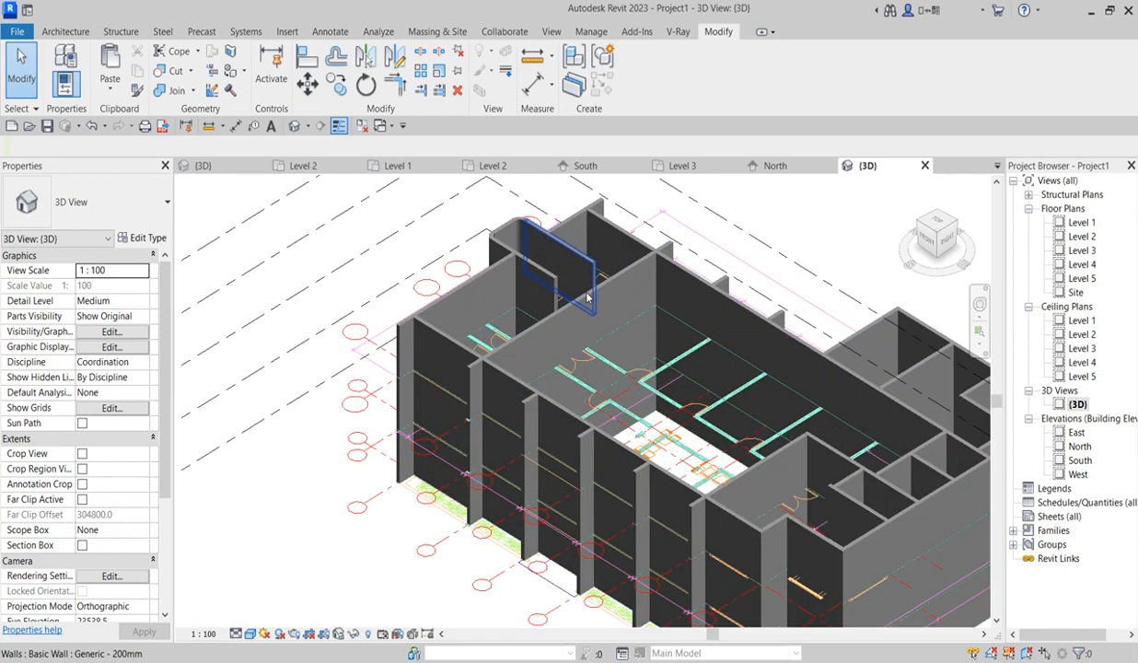
pyautogui.scroll(-1, 464, 415)
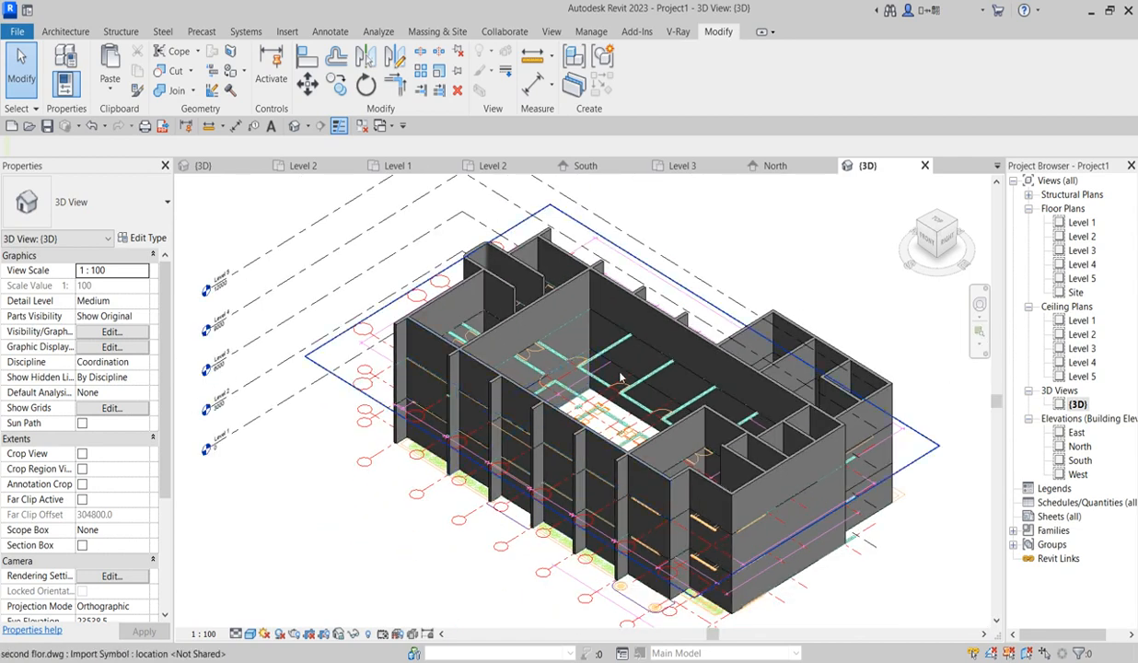
pyautogui.scroll(2, 635, 368)
pyautogui.scroll(-3, 569, 374)
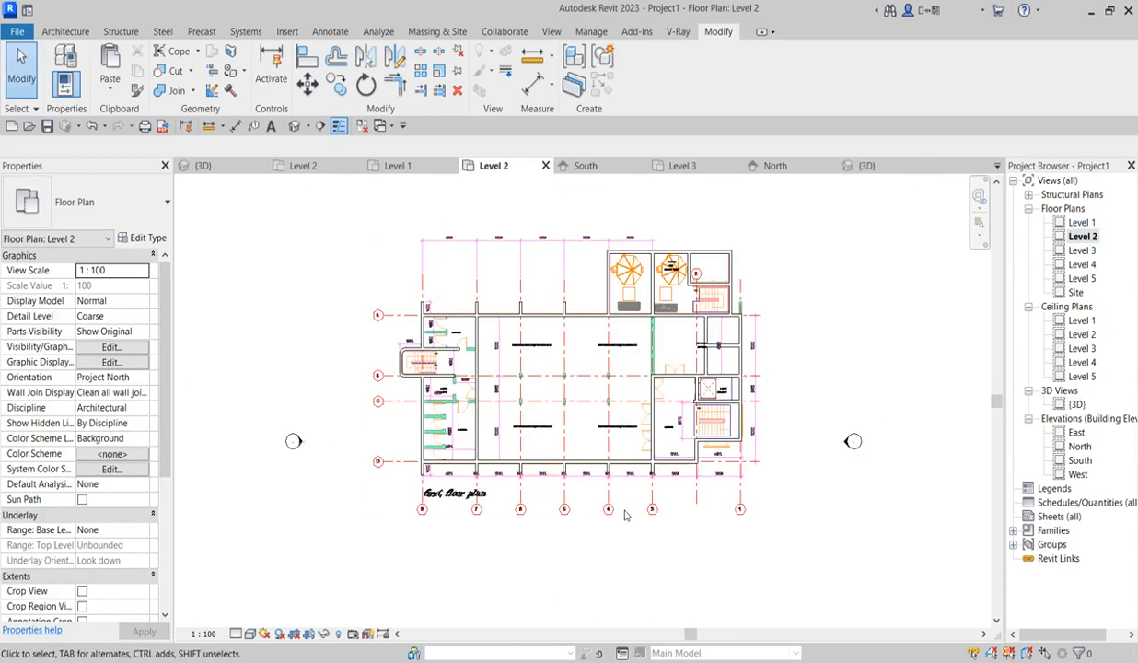
# - Start a Generic 150mm architectural floor on Level 2 and pick boundary lines along the outer walls at grids A and 8
pyautogui.scroll(2, 571, 460)
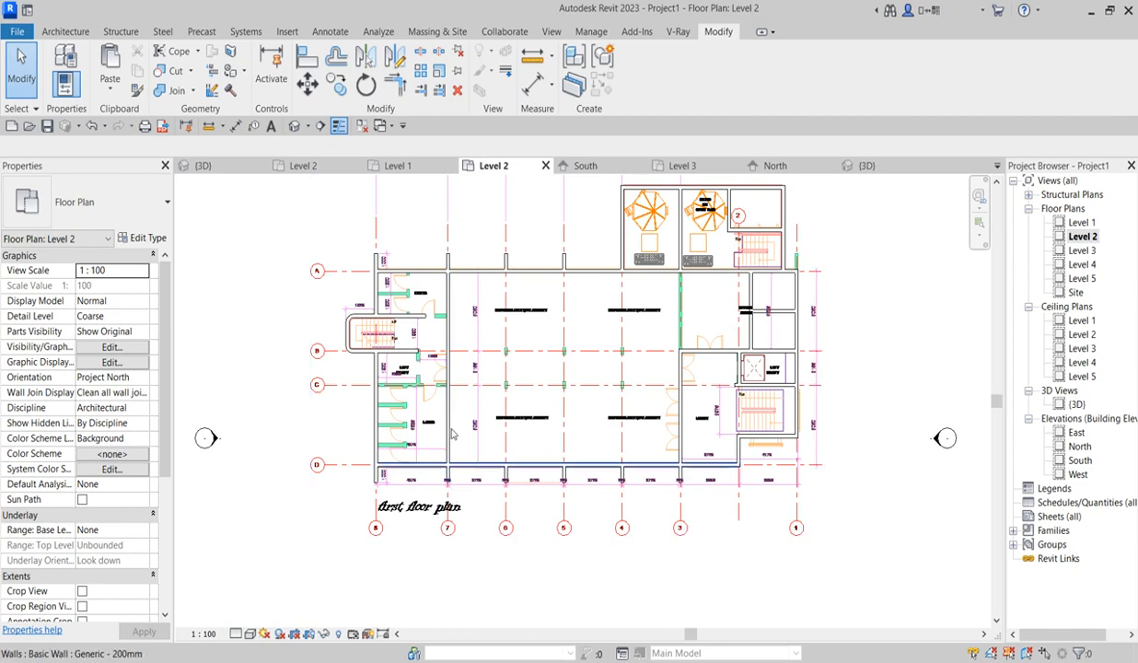
pyautogui.scroll(2, 451, 292)
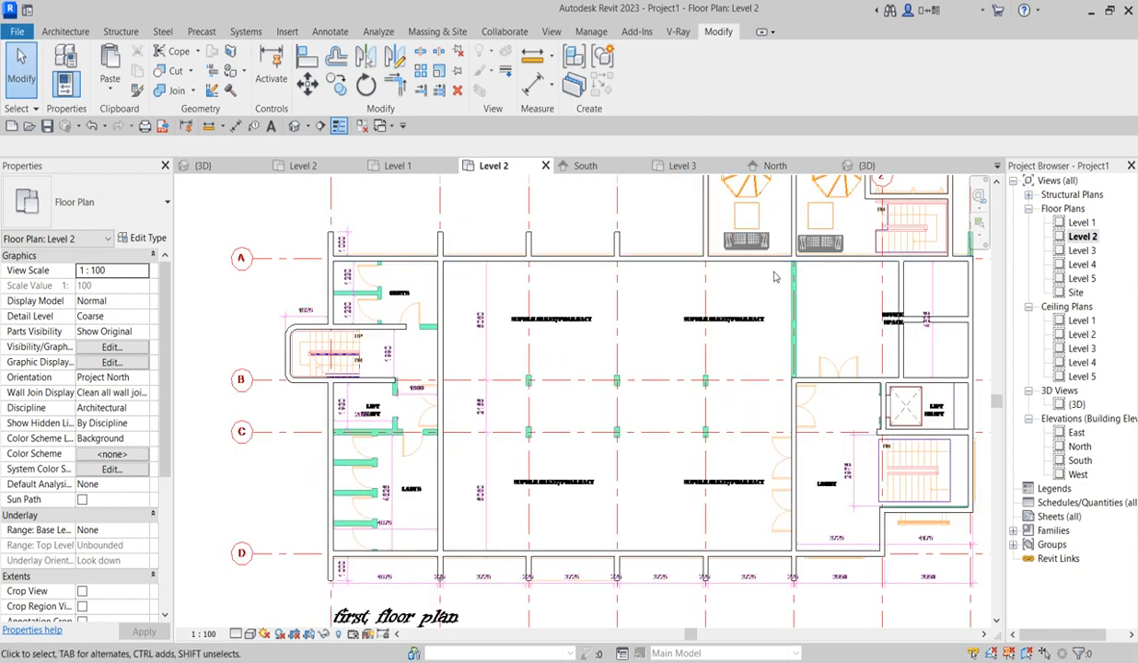
pyautogui.scroll(-2, 451, 382)
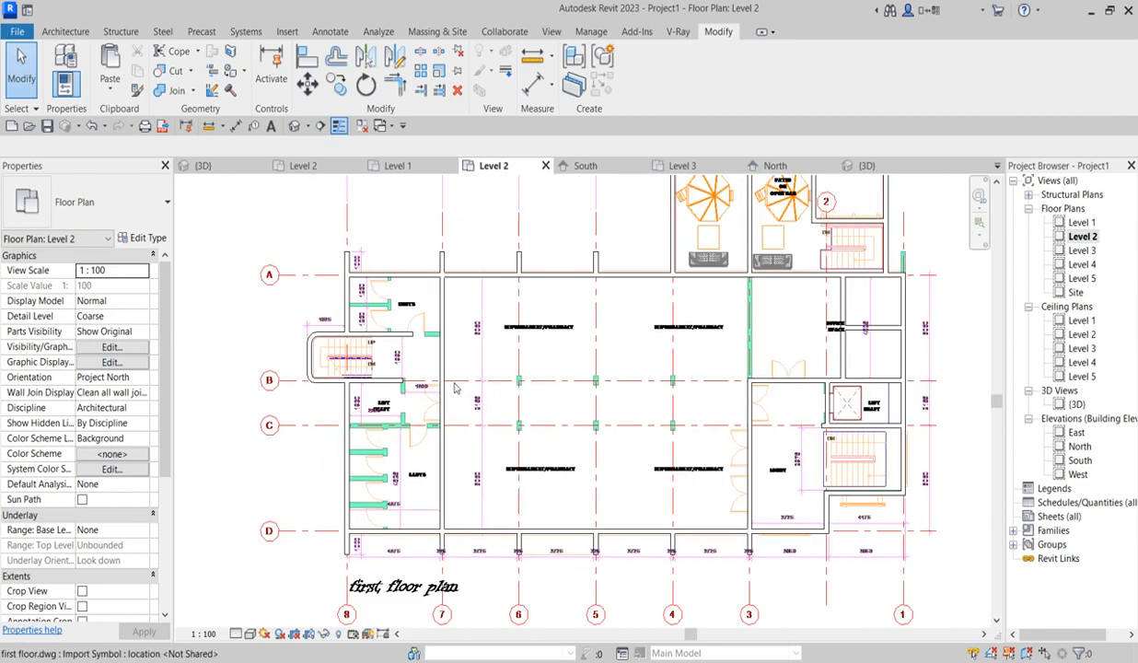
pyautogui.scroll(2, 362, 503)
pyautogui.scroll(-3, 561, 368)
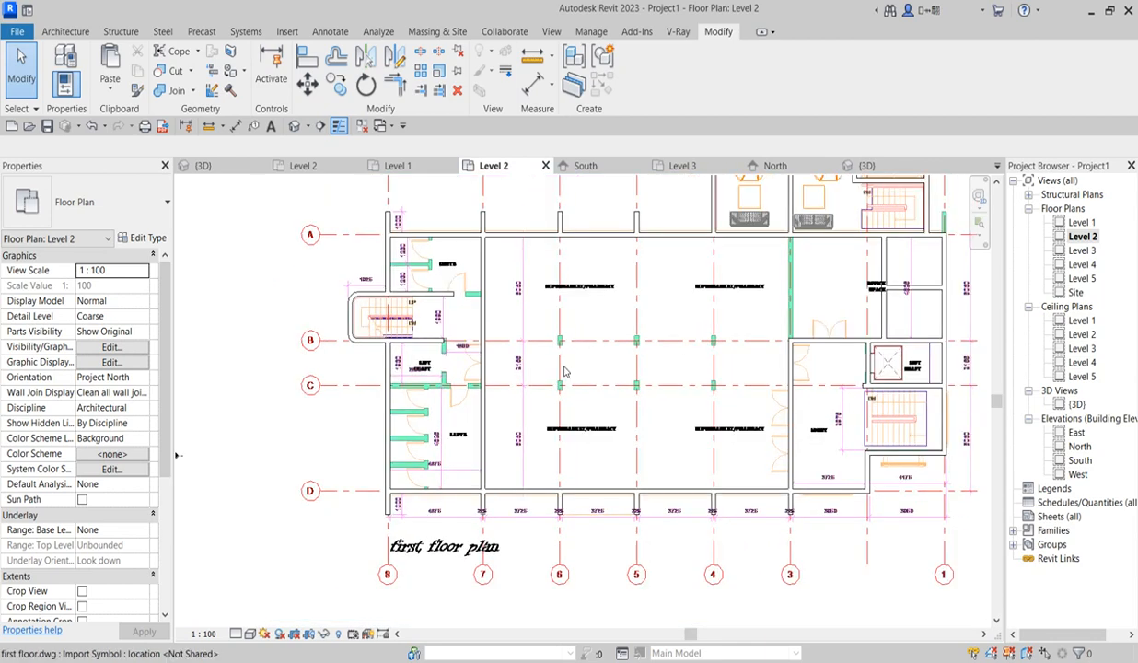
pyautogui.scroll(-2, 638, 316)
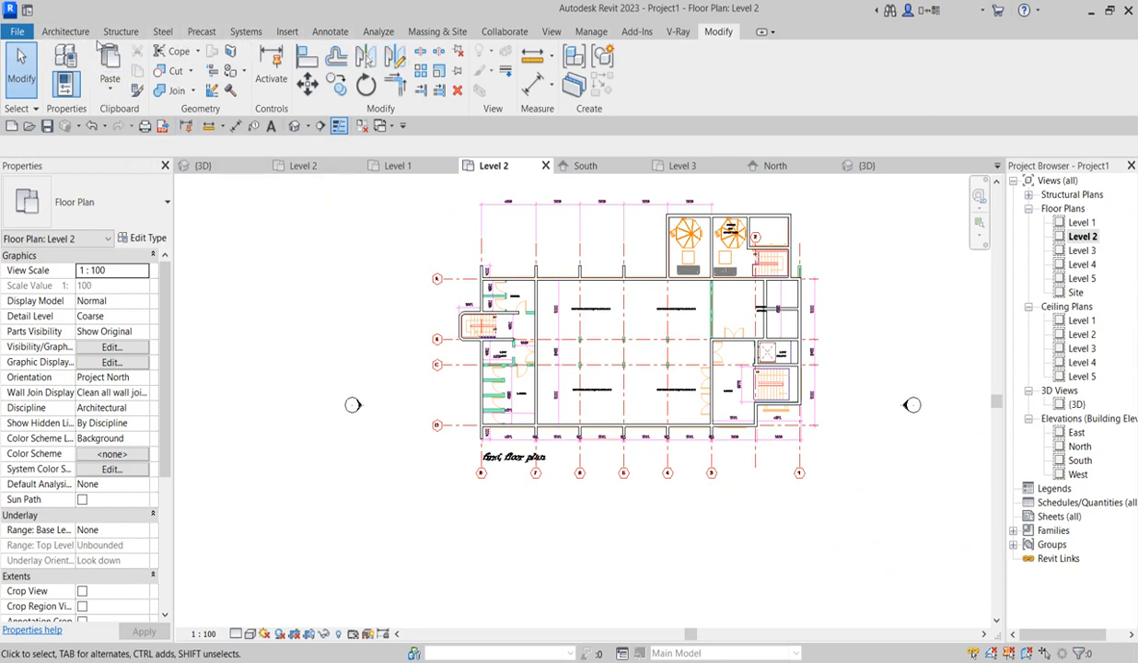
pyautogui.click(61, 35)
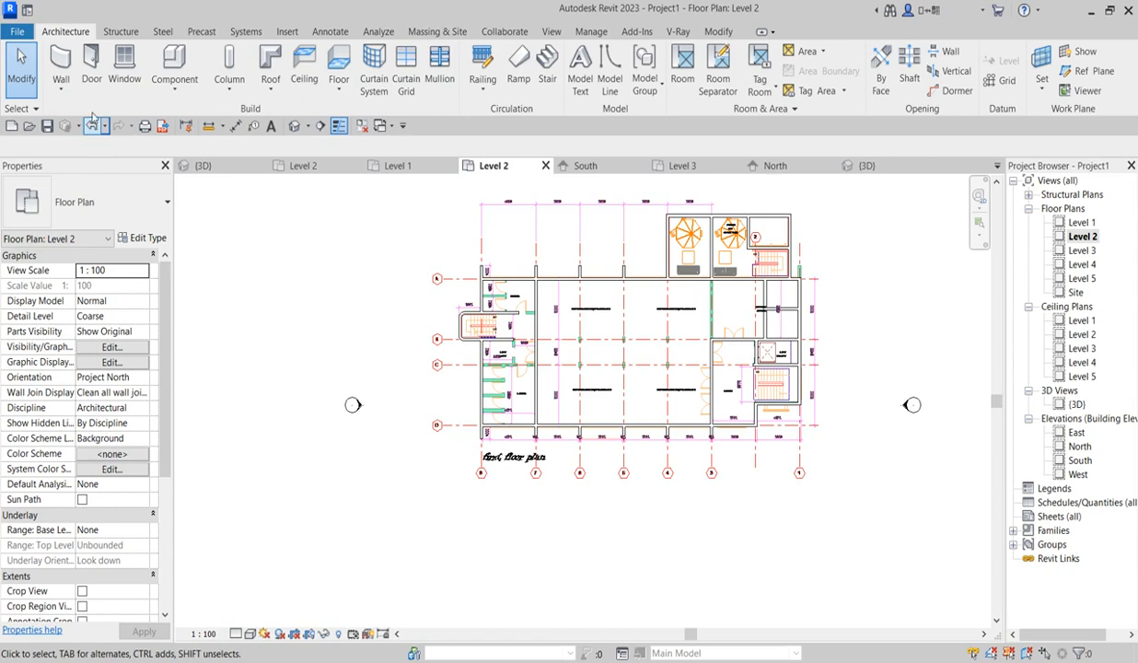
pyautogui.click(334, 89)
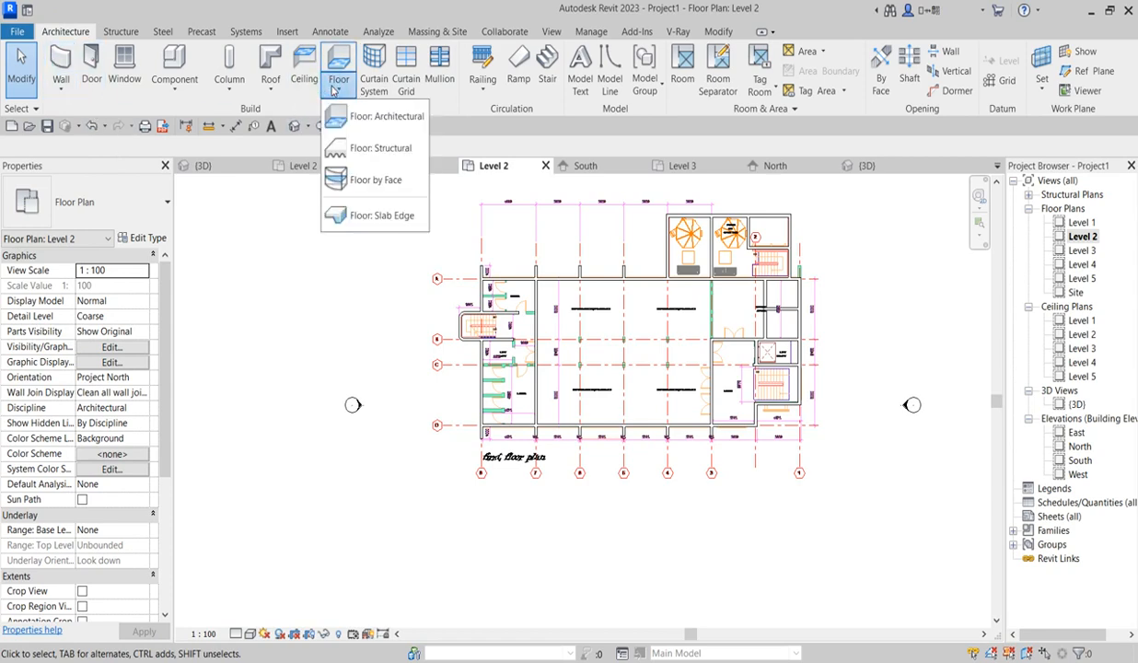
pyautogui.click(368, 111)
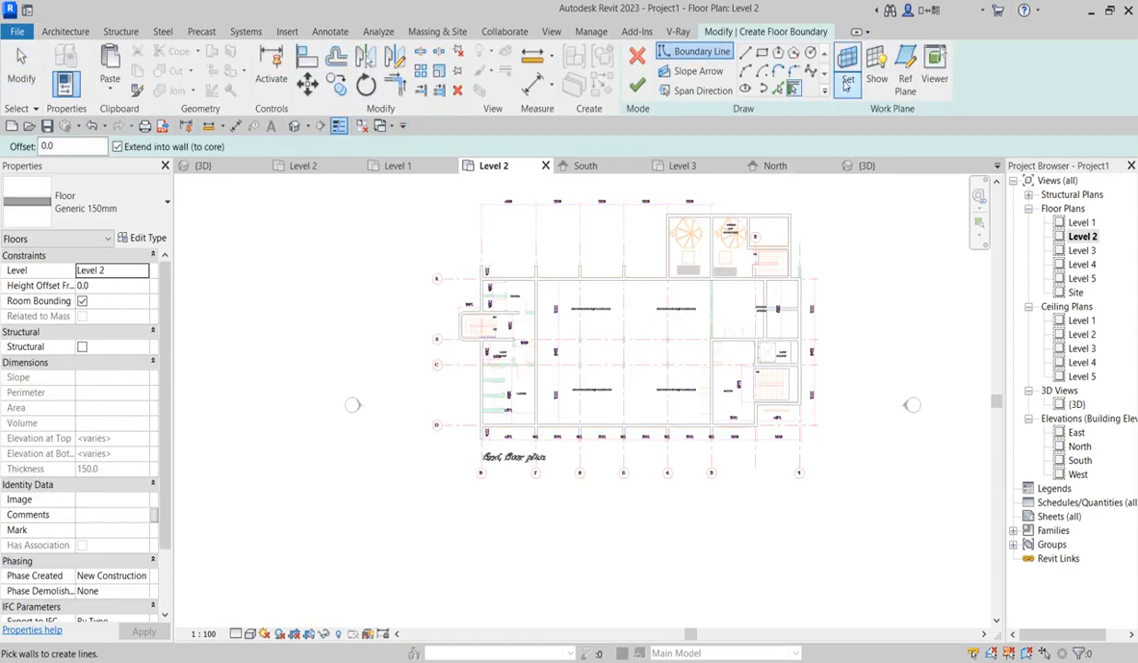
pyautogui.click(778, 90)
pyautogui.scroll(2, 772, 287)
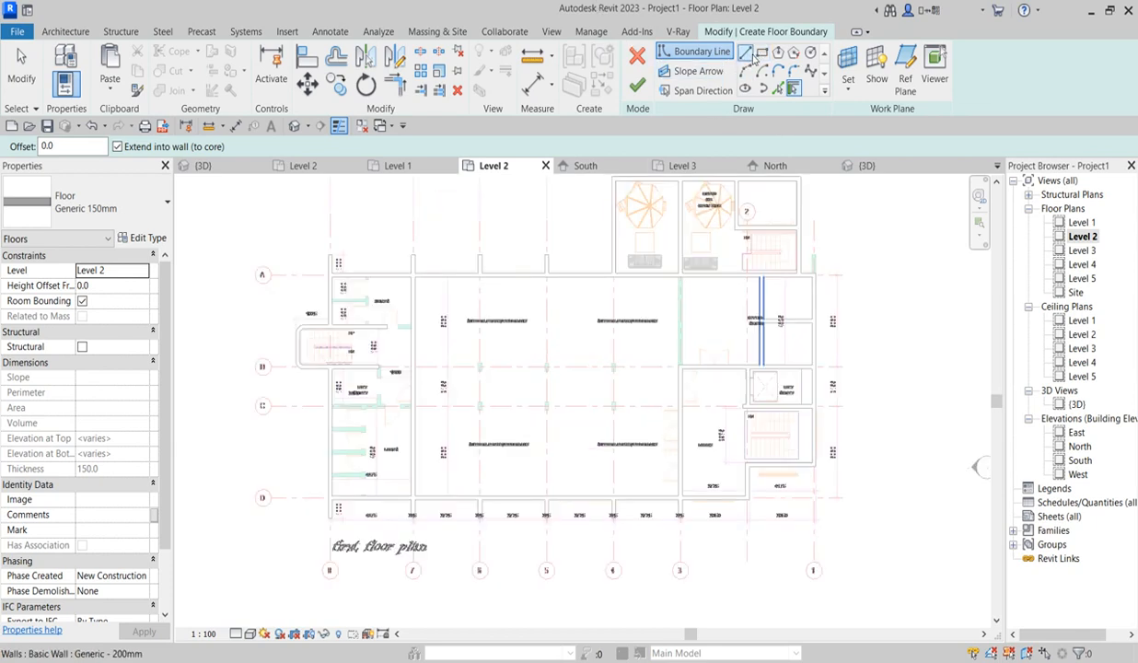
pyautogui.click(778, 89)
pyautogui.click(454, 282)
pyautogui.scroll(2, 332, 297)
pyautogui.click(352, 298)
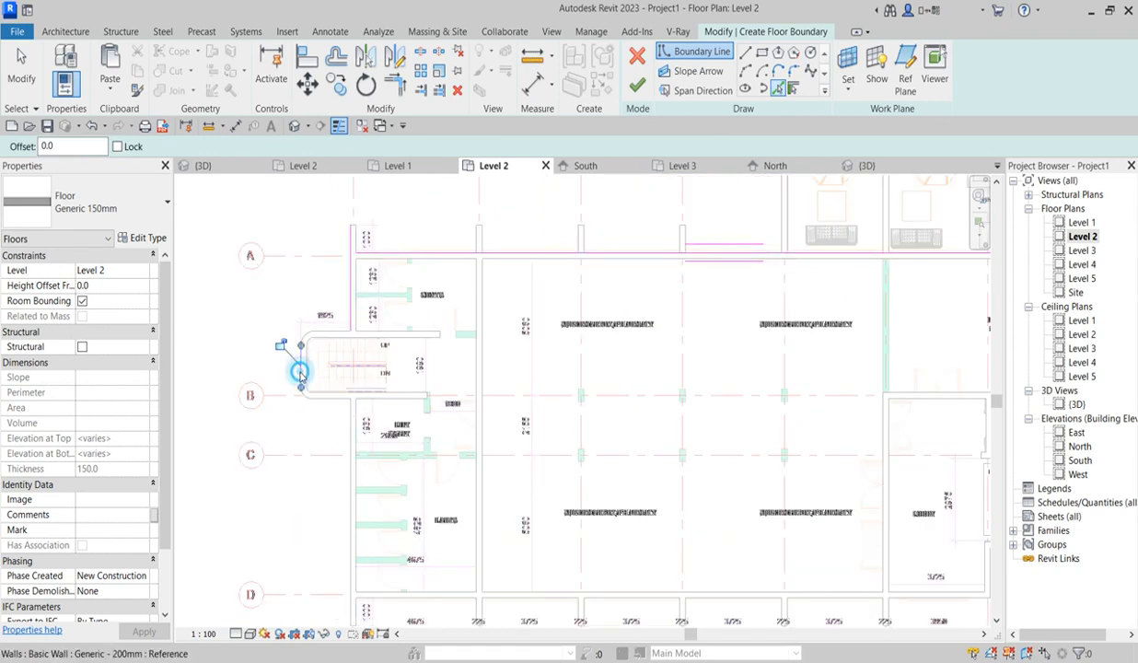
# - Add the outer faces of the projecting stairwell's walls and rounded corner near grid B to the floor boundary
pyautogui.click(334, 412)
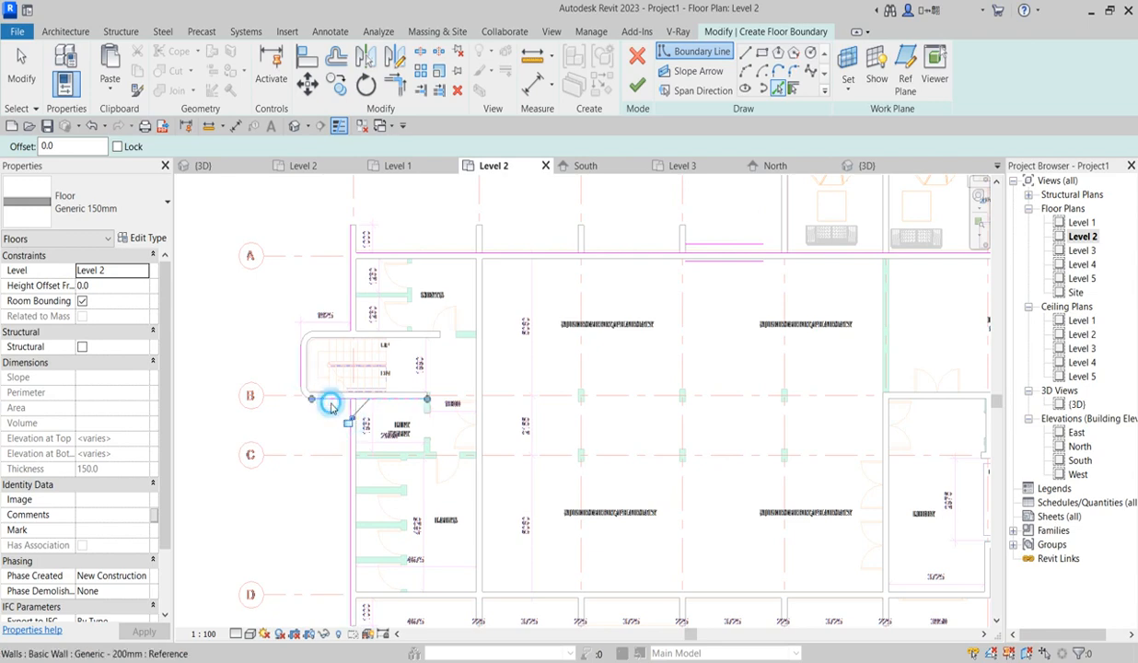
pyautogui.scroll(5, 330, 405)
pyautogui.click(316, 385)
pyautogui.scroll(-2, 323, 364)
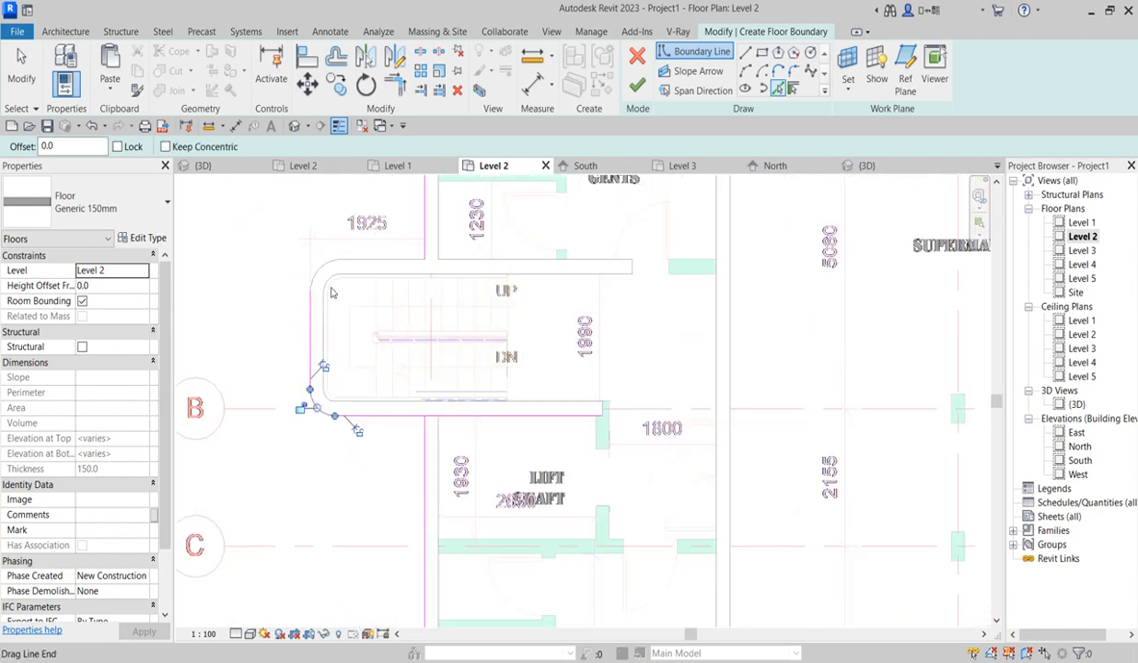
pyautogui.scroll(-1, 324, 363)
pyautogui.click(405, 282)
# - Add the remaining outer walls to the floor boundary: along grid D, the recess near grid 1, and the projecting block above grid A
pyautogui.scroll(-1, 407, 285)
pyautogui.scroll(-2, 408, 286)
pyautogui.scroll(-1, 453, 546)
pyautogui.scroll(4, 432, 419)
pyautogui.click(408, 285)
pyautogui.scroll(-4, 655, 307)
pyautogui.scroll(5, 652, 382)
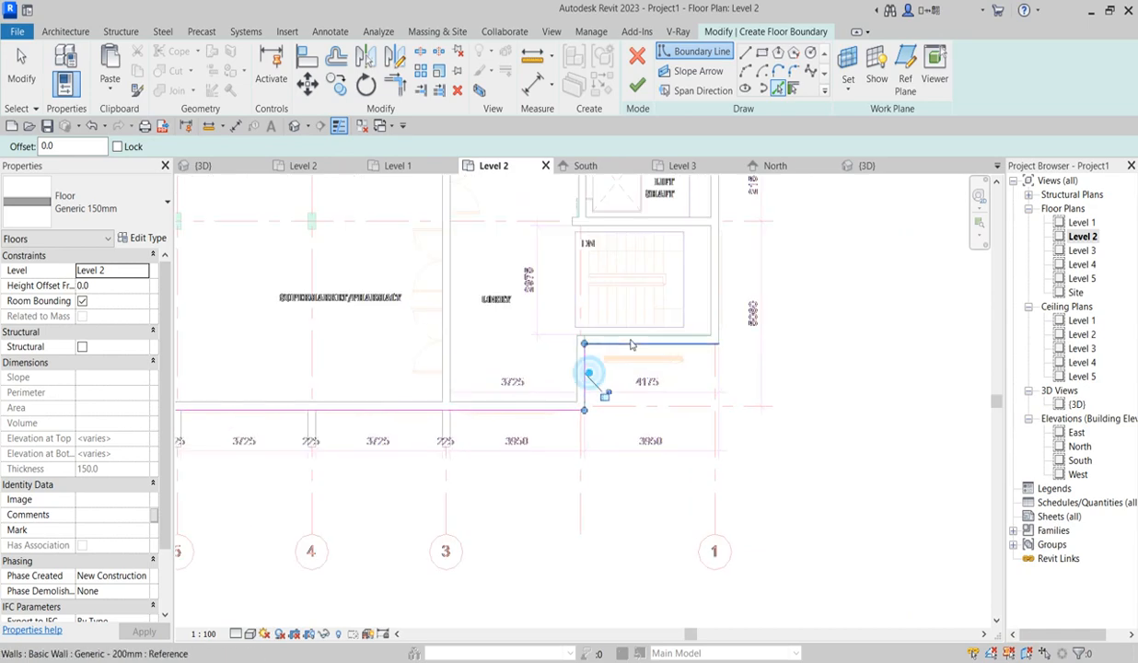
pyautogui.scroll(-4, 714, 278)
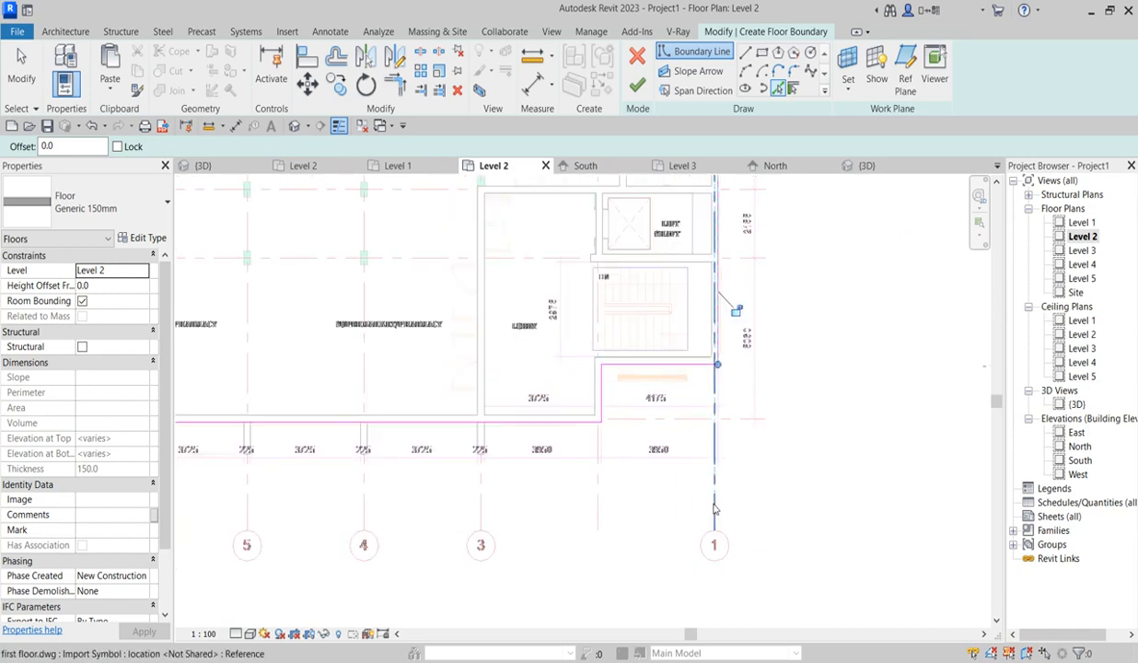
pyautogui.scroll(2, 707, 295)
pyautogui.click(701, 298)
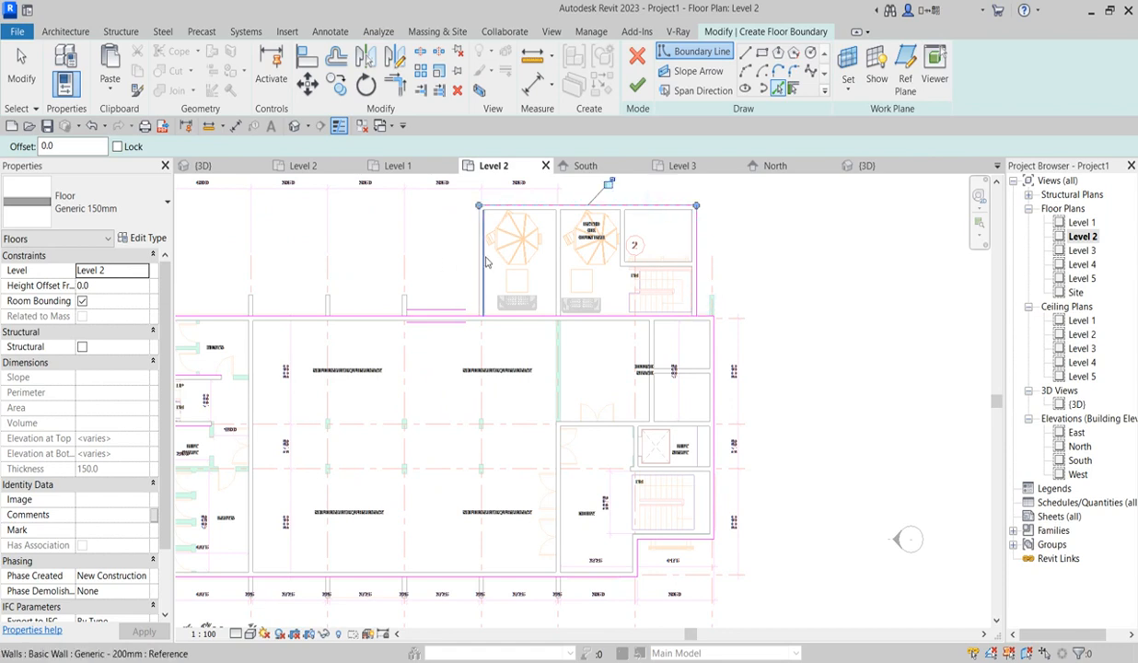
pyautogui.scroll(-3, 530, 378)
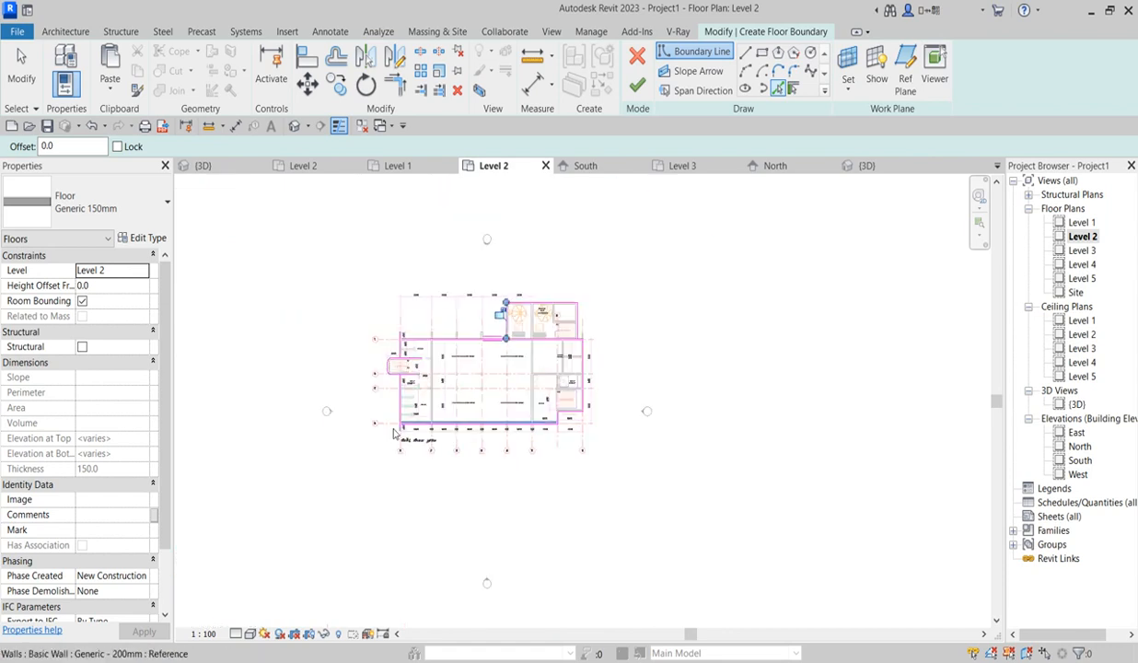
# - Trim the boundary lines along grid 8 to the outline of the projecting rounded stairwell near grid B
pyautogui.scroll(2, 415, 387)
pyautogui.click(395, 84)
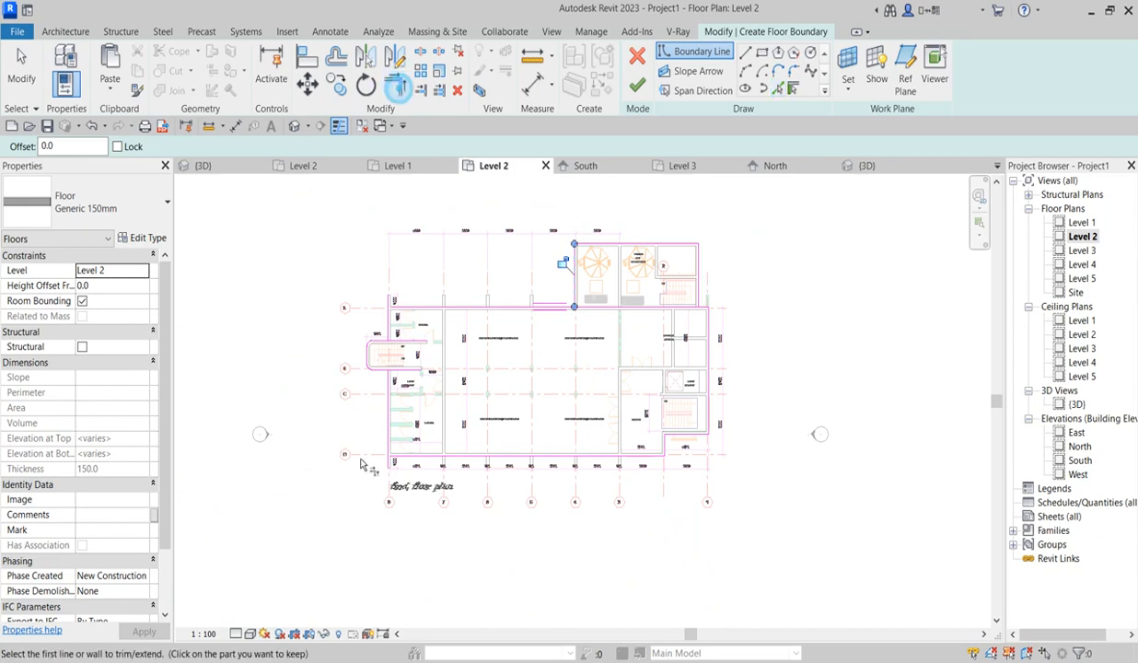
pyautogui.scroll(2, 379, 348)
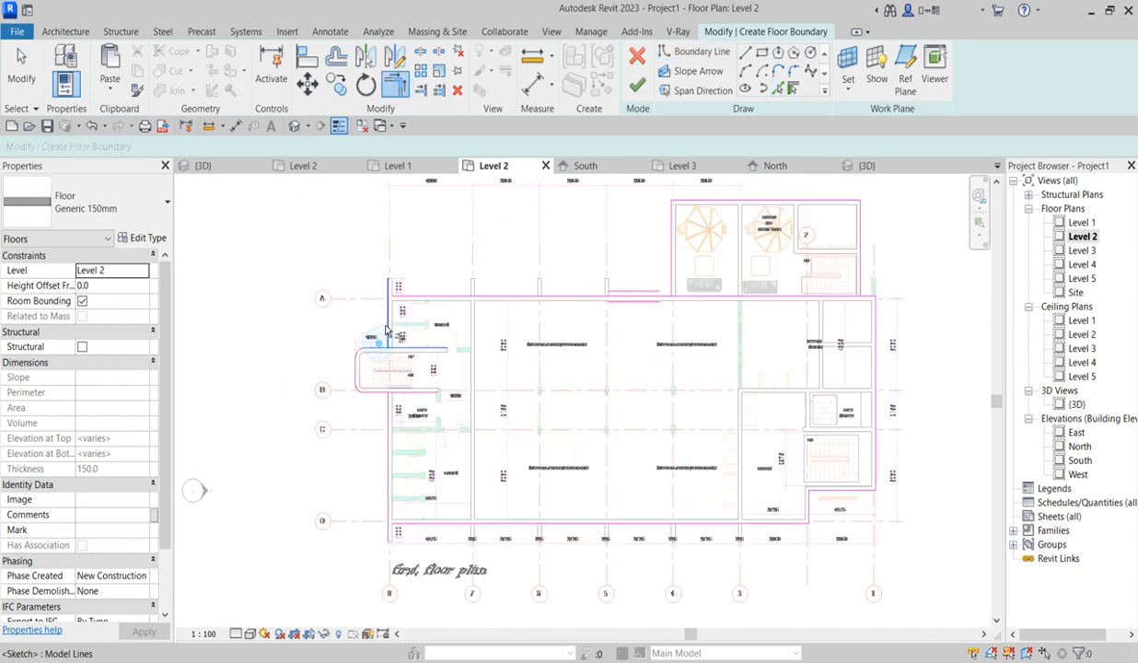
pyautogui.click(383, 402)
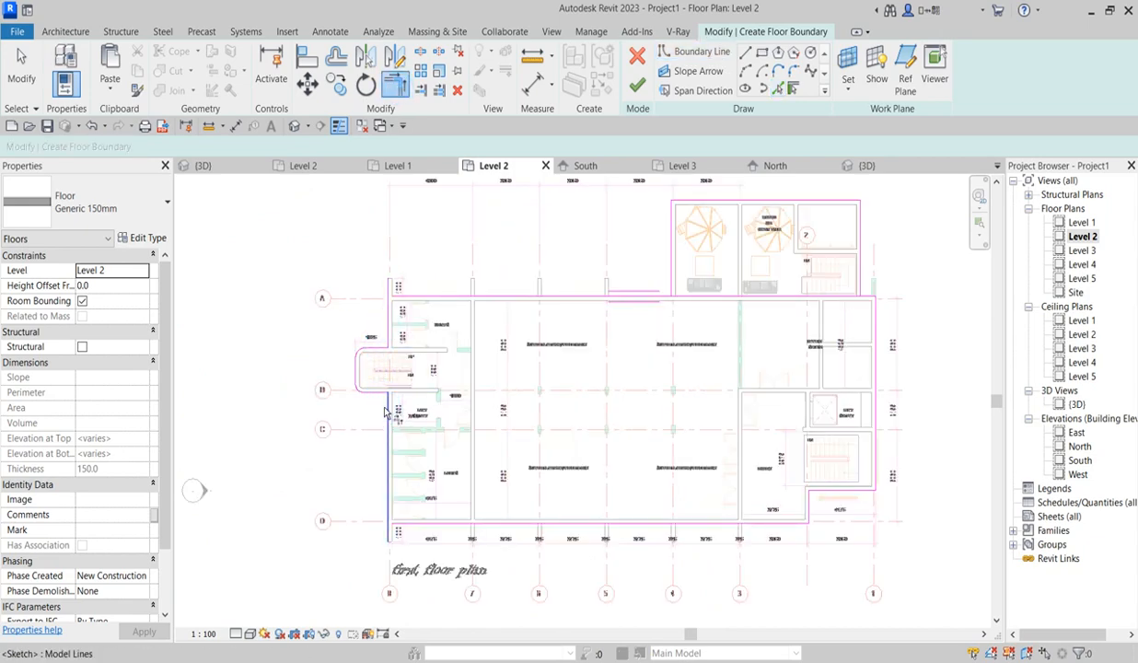
pyautogui.scroll(-3, 385, 411)
pyautogui.scroll(2, 402, 480)
pyautogui.scroll(-2, 636, 465)
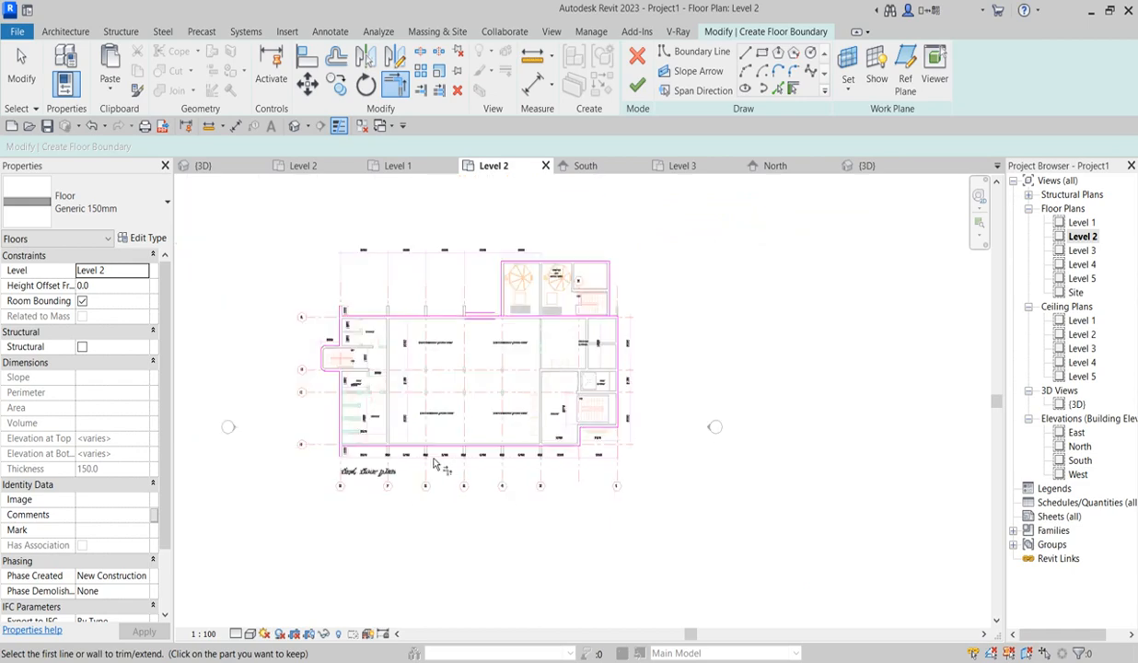
# - Trim the boundary corners near grid 1, joining the upper block's side line to the grid A line and unjoining the conflicting elements
pyautogui.click(559, 431)
pyautogui.click(594, 439)
pyautogui.scroll(2, 615, 358)
pyautogui.scroll(2, 594, 266)
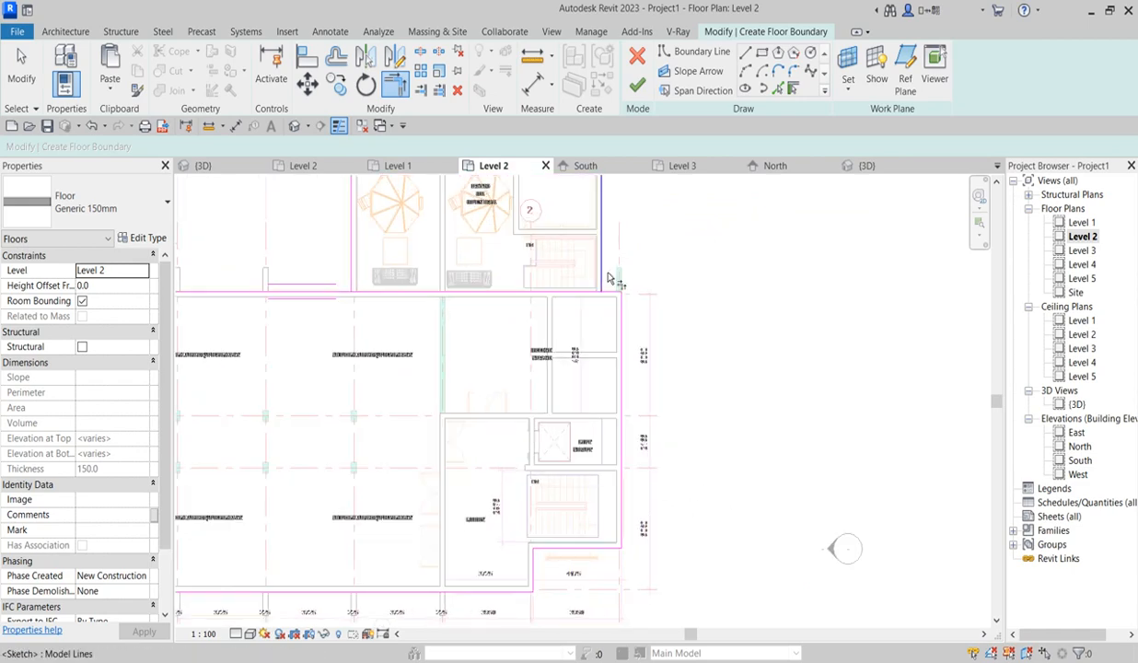
pyautogui.click(615, 292)
pyautogui.scroll(-2, 641, 337)
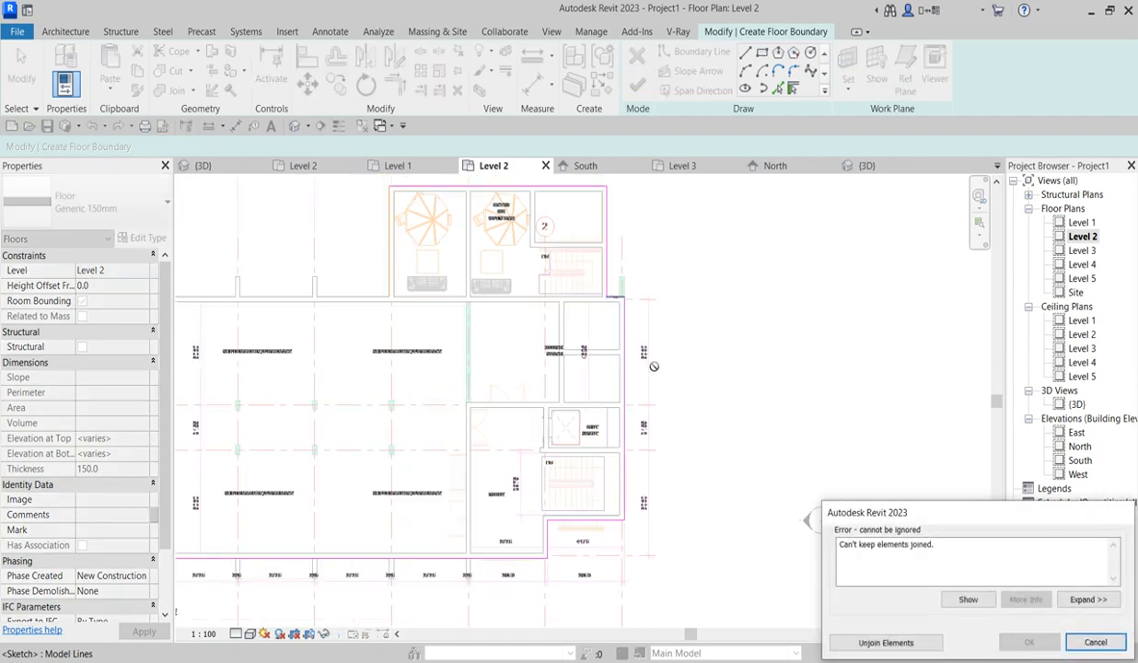
pyautogui.click(902, 639)
# - Draw a straight boundary line along the grid A wall from the upper block's corner near grid 4 to grid 8
pyautogui.click(746, 52)
pyautogui.click(450, 306)
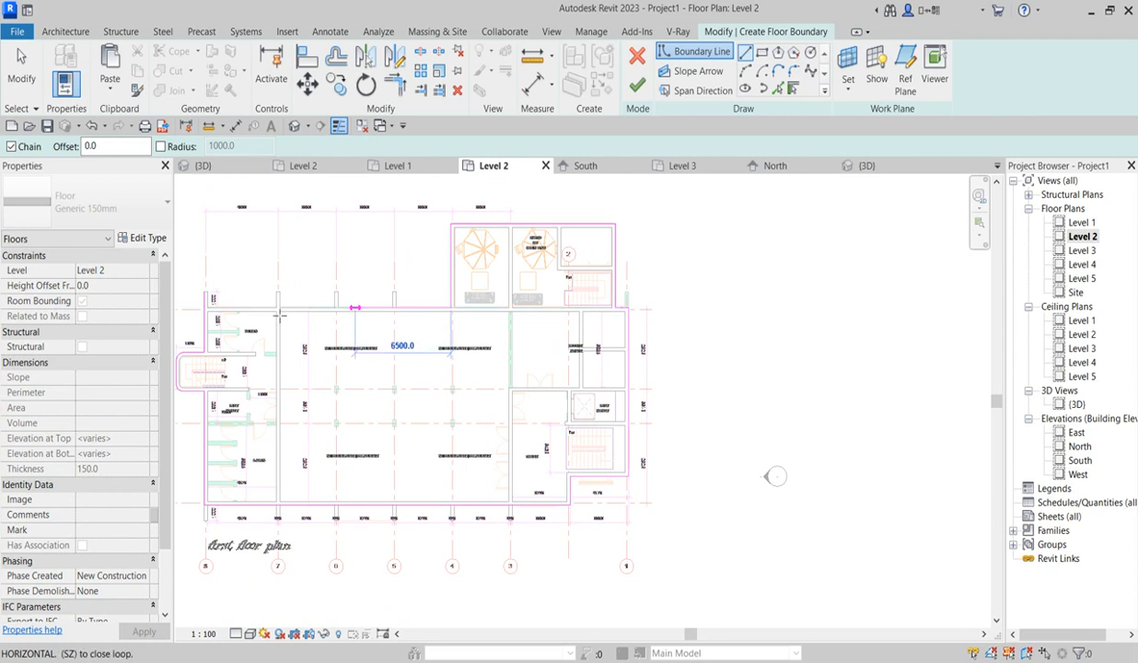
pyautogui.click(206, 307)
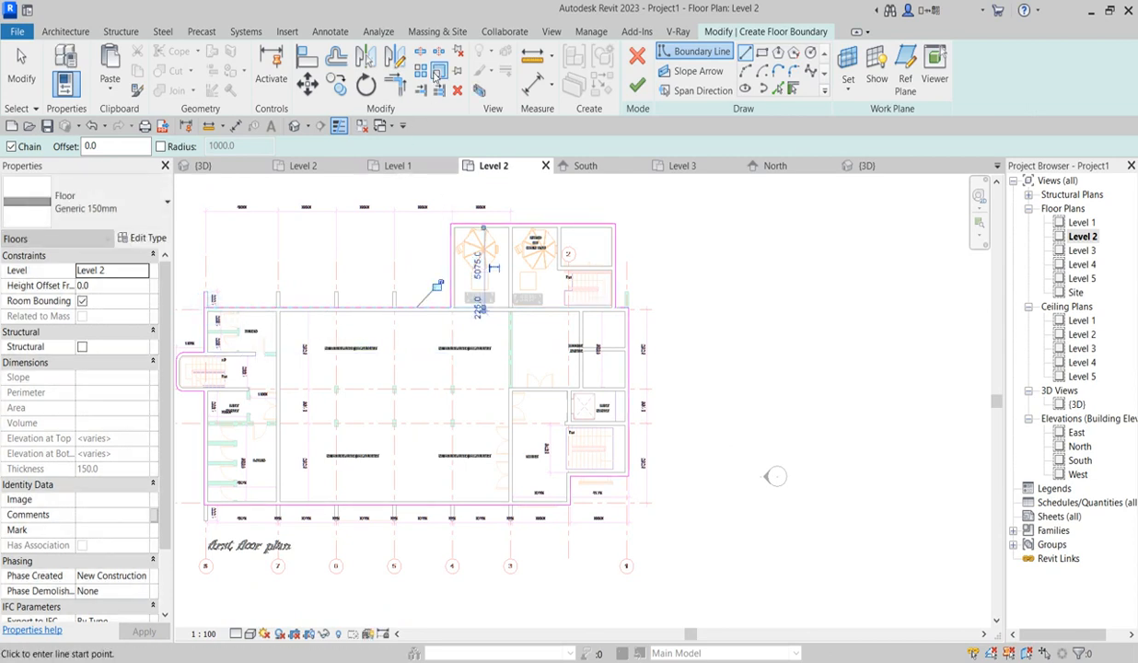
# - Trim the grid A boundary line into corners with the grid 8 line and the upper block's side line
pyautogui.press('t')
pyautogui.press('r')
pyautogui.click(235, 304)
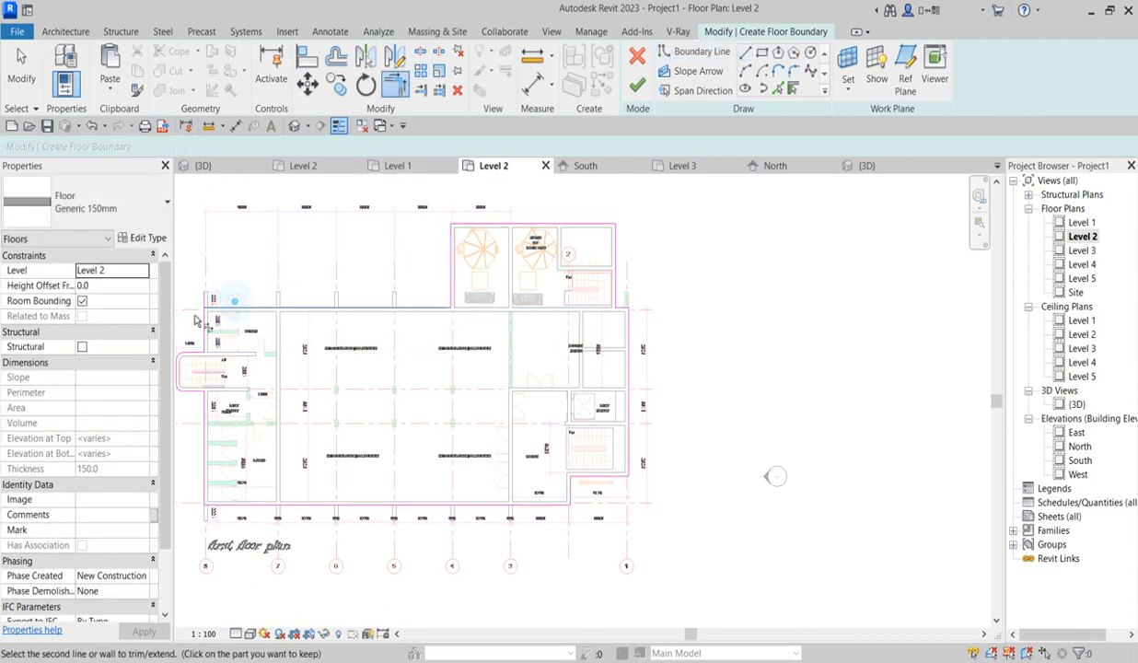
pyautogui.click(426, 308)
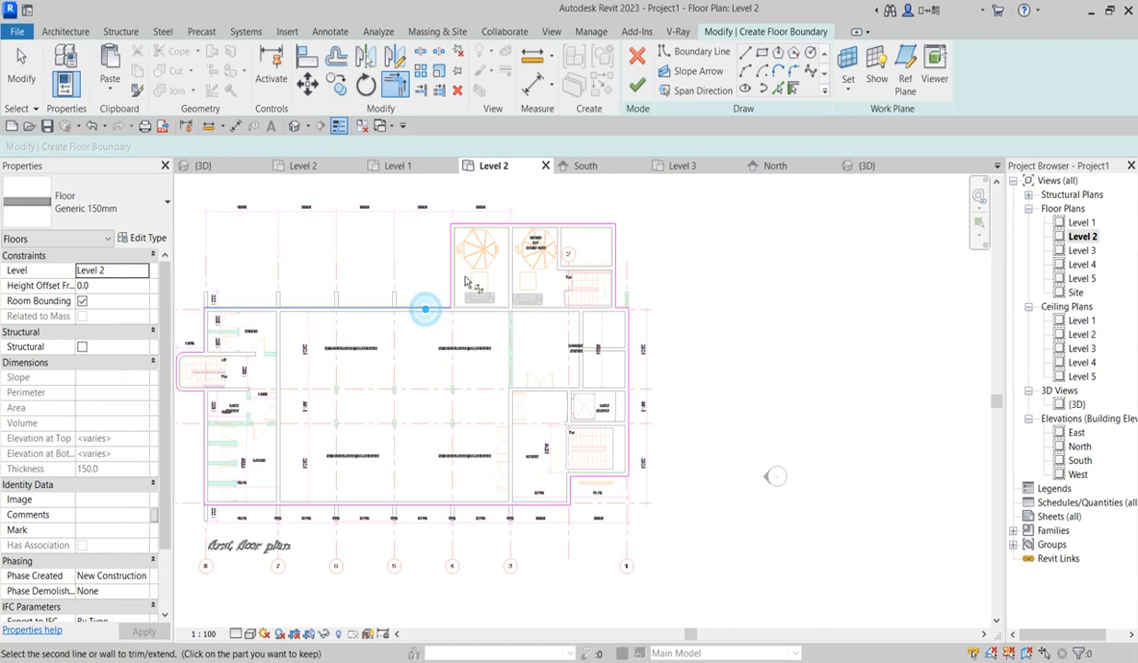
pyautogui.scroll(-2, 603, 301)
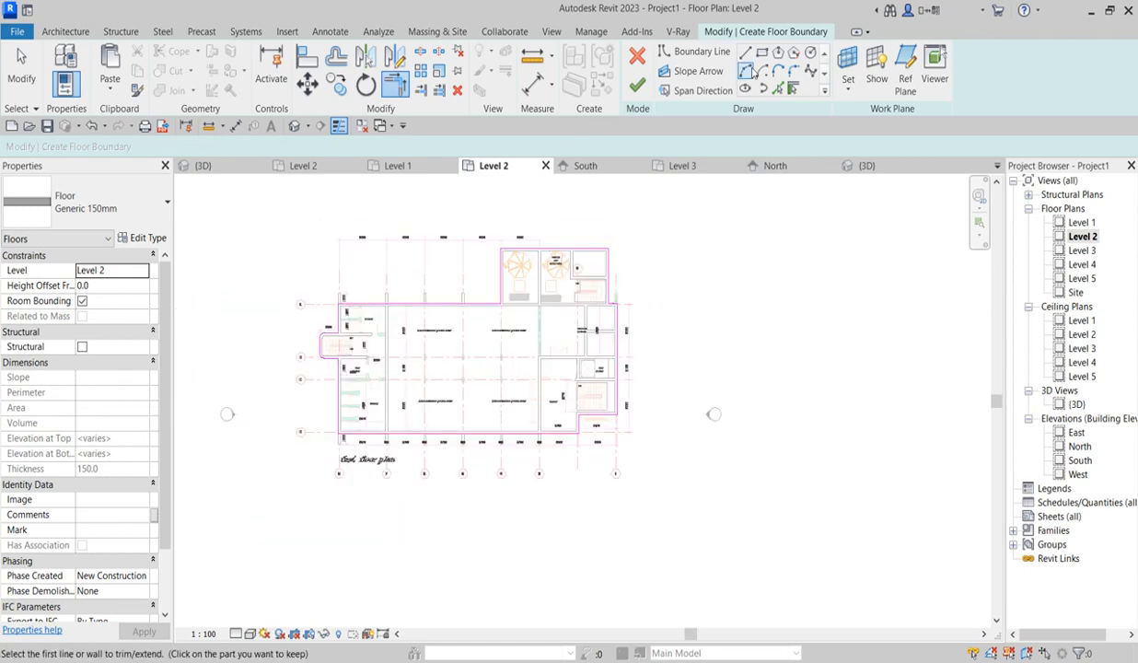
# - Sketch a rectangular opening in the floor boundary around the staircase in the upper block near grid 2
pyautogui.click(697, 51)
pyautogui.scroll(5, 636, 304)
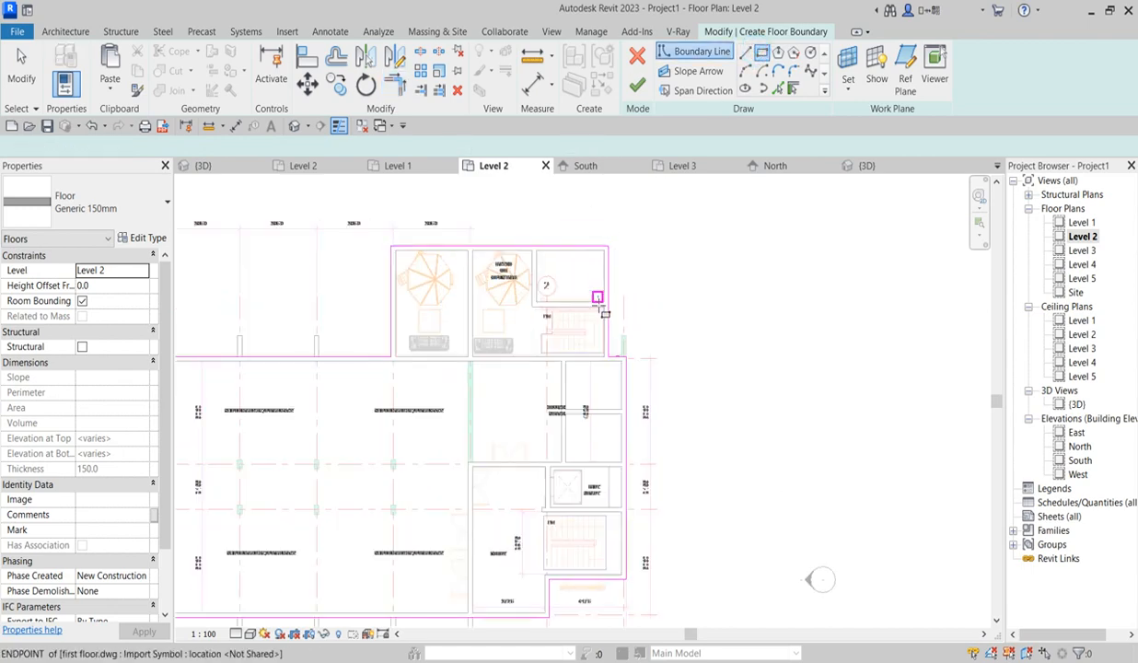
pyautogui.scroll(2, 640, 284)
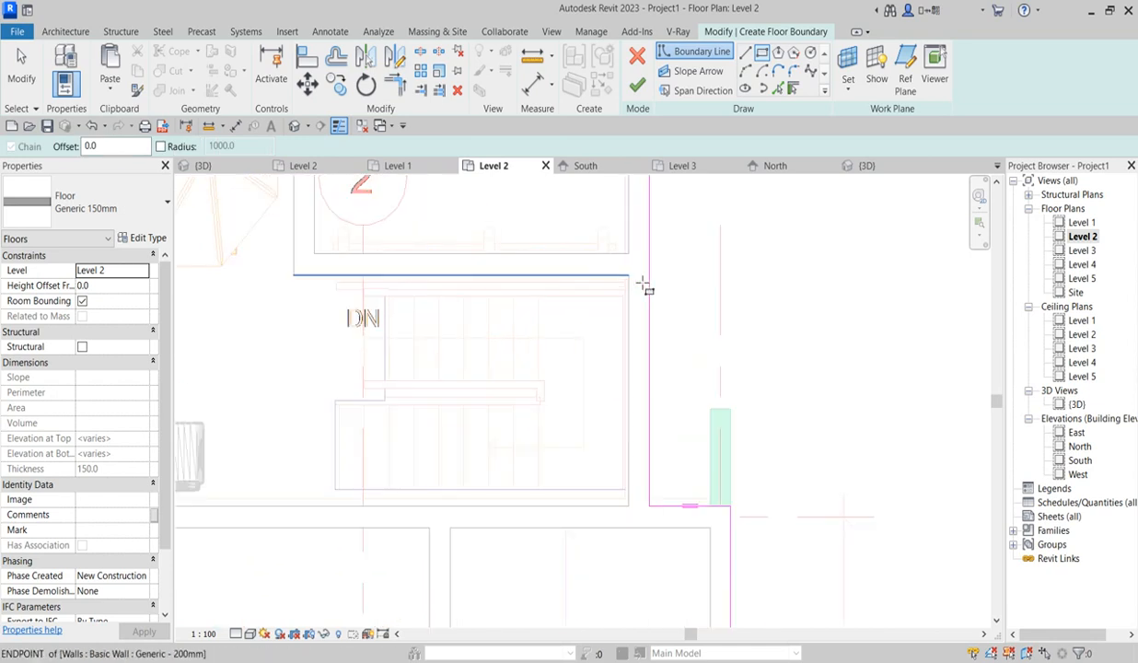
pyautogui.click(628, 276)
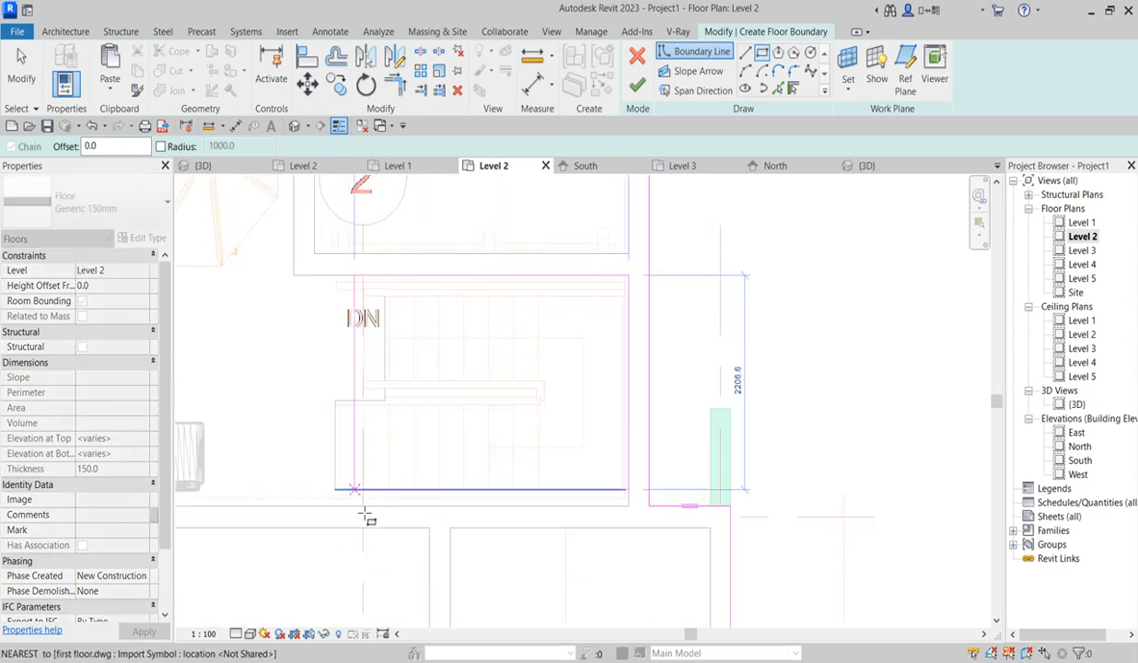
pyautogui.click(363, 507)
pyautogui.scroll(-2, 572, 299)
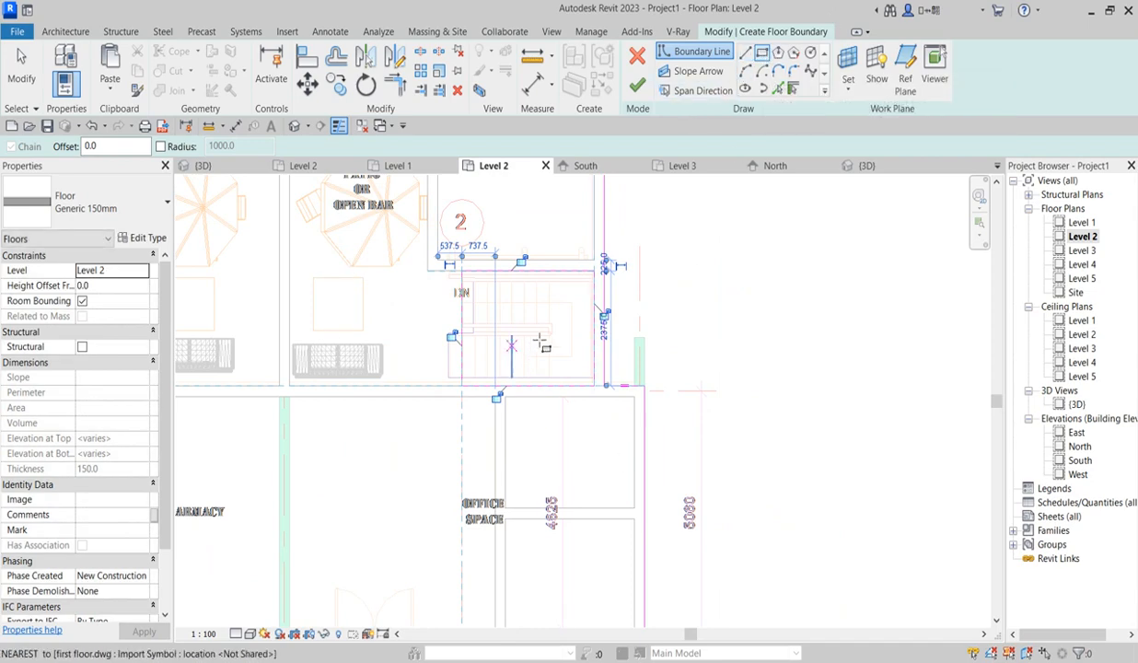
# - Sketch a rectangular opening along the inner wall faces of the staircase beside the lobby, about 3900 mm wide and 3015 mm high
pyautogui.scroll(-1, 579, 304)
pyautogui.scroll(-2, 585, 398)
pyautogui.scroll(3, 573, 557)
pyautogui.scroll(3, 623, 564)
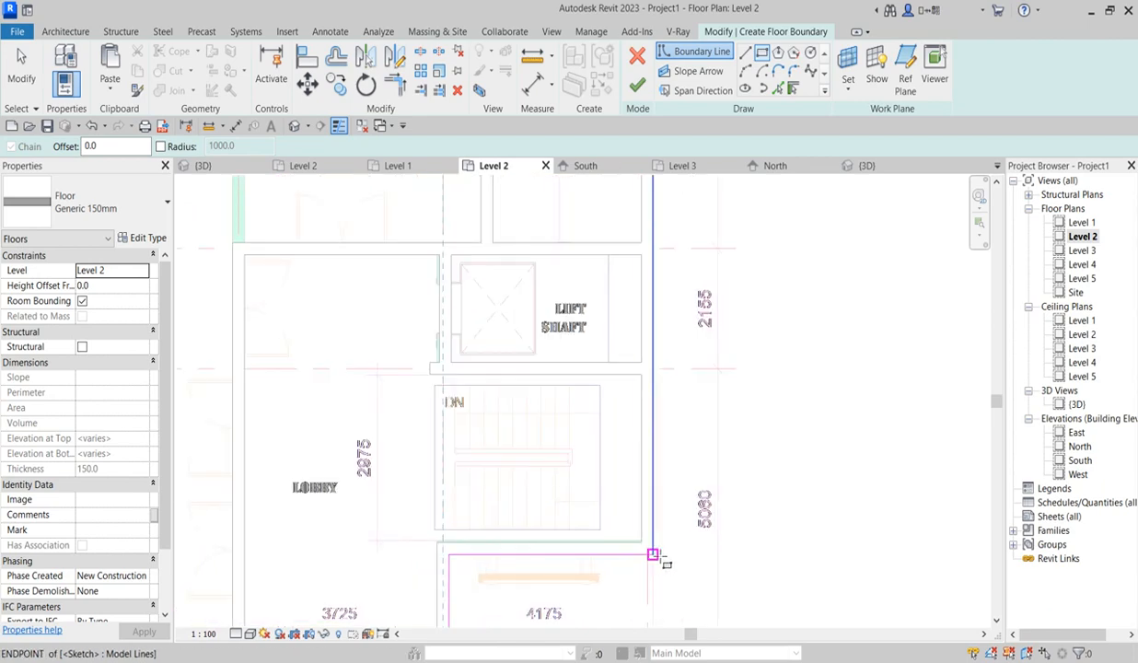
pyautogui.click(641, 541)
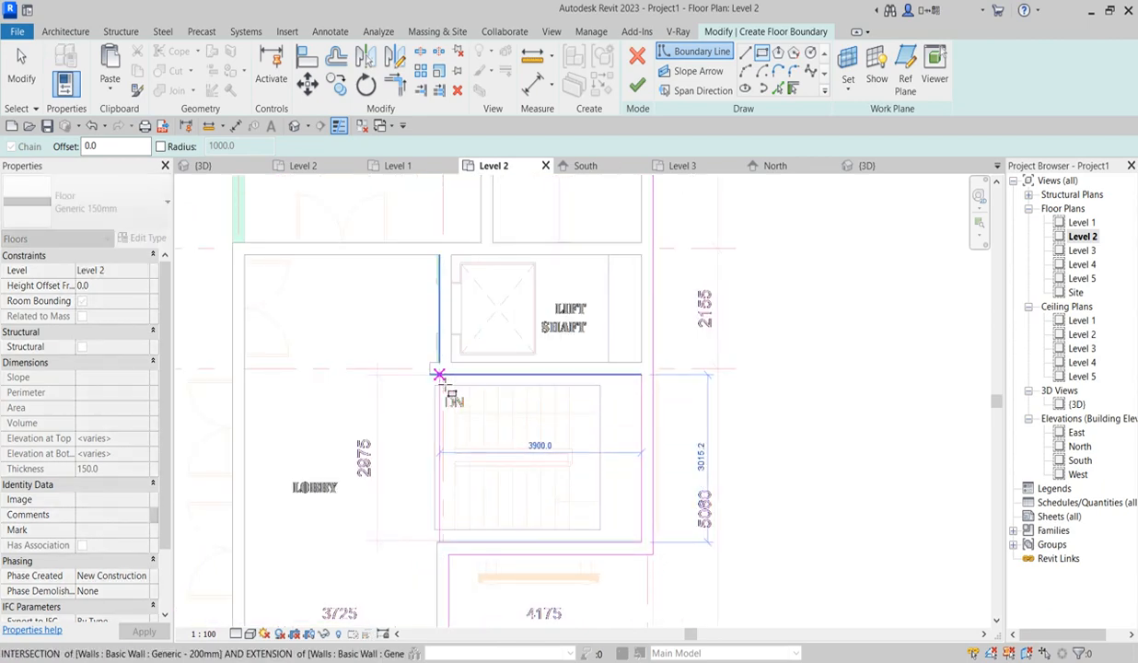
pyautogui.click(438, 375)
pyautogui.scroll(-2, 608, 433)
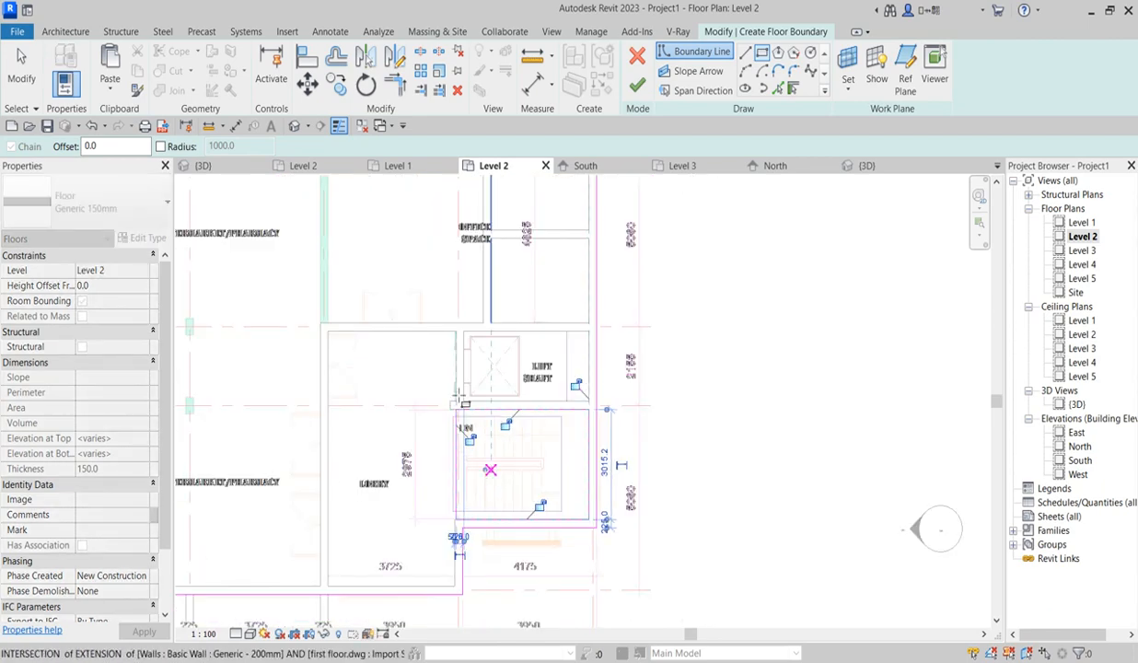
# - Sketch a rectangular opening along the inner wall faces of the lift shaft above the lobby staircase and end the sketch command
pyautogui.scroll(2, 615, 442)
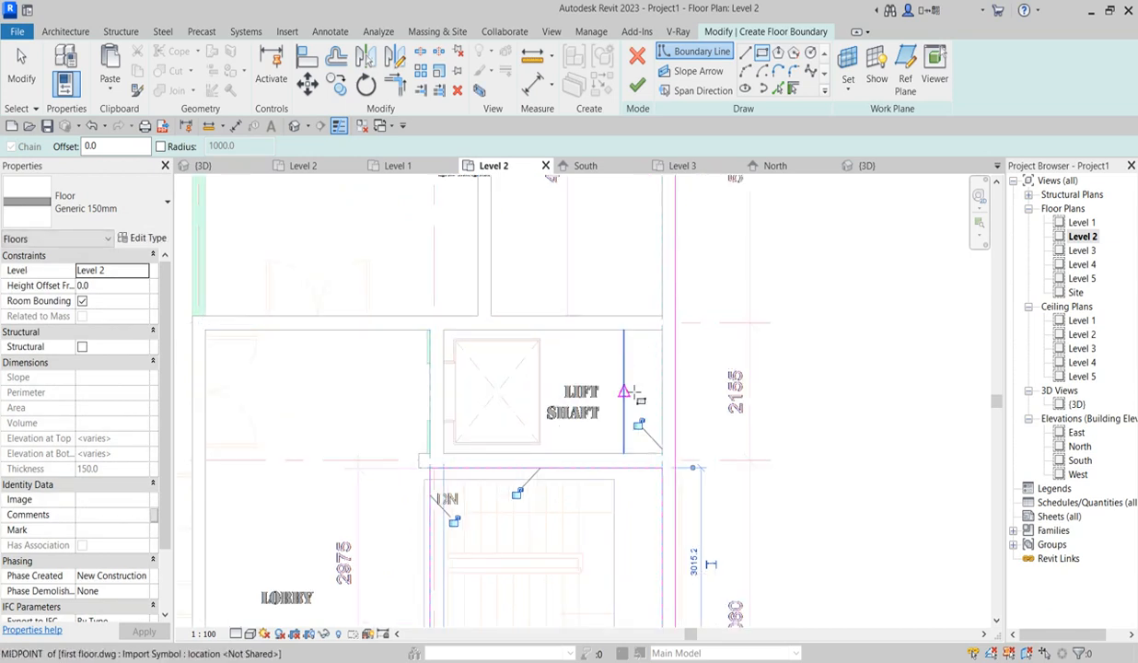
pyautogui.scroll(-2, 632, 385)
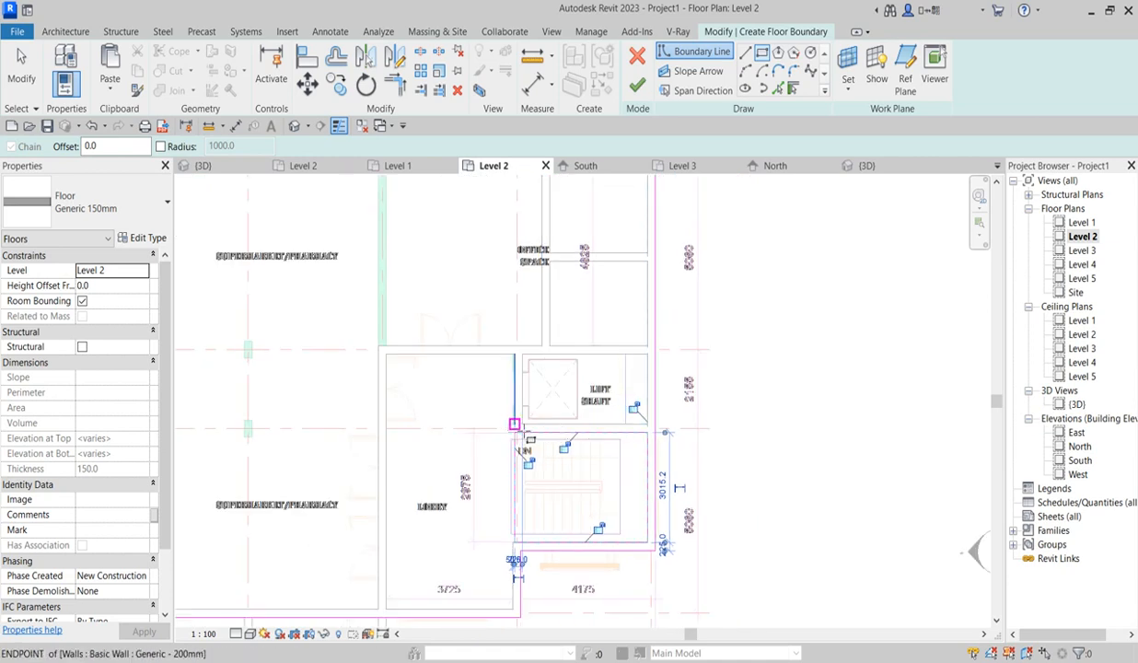
pyautogui.scroll(2, 514, 424)
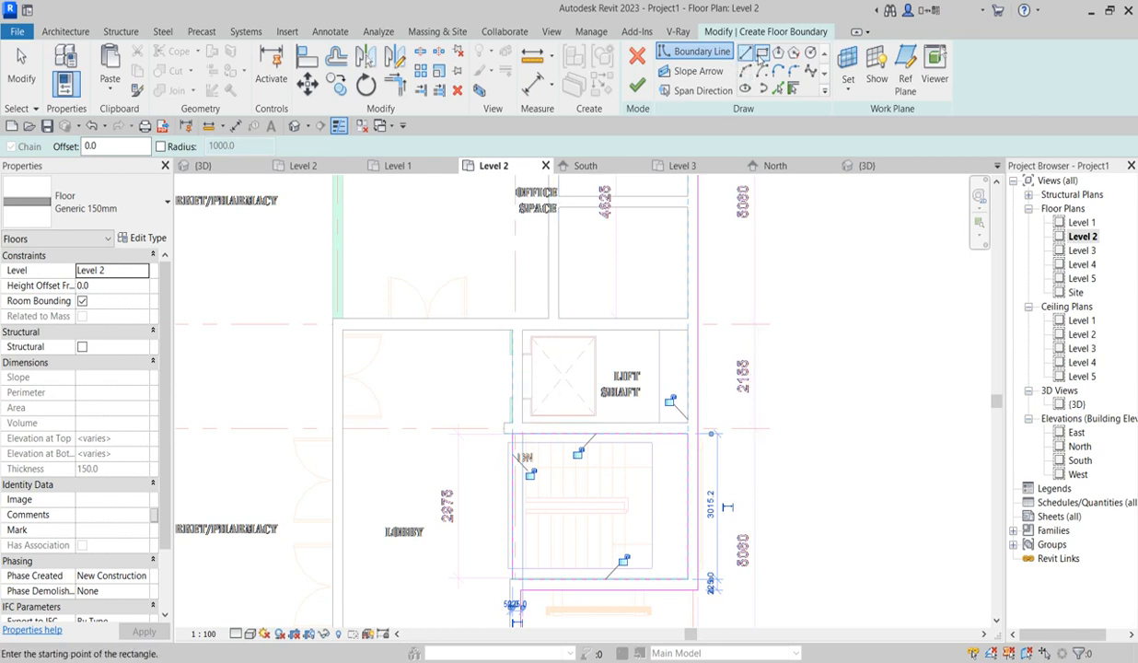
pyautogui.click(686, 331)
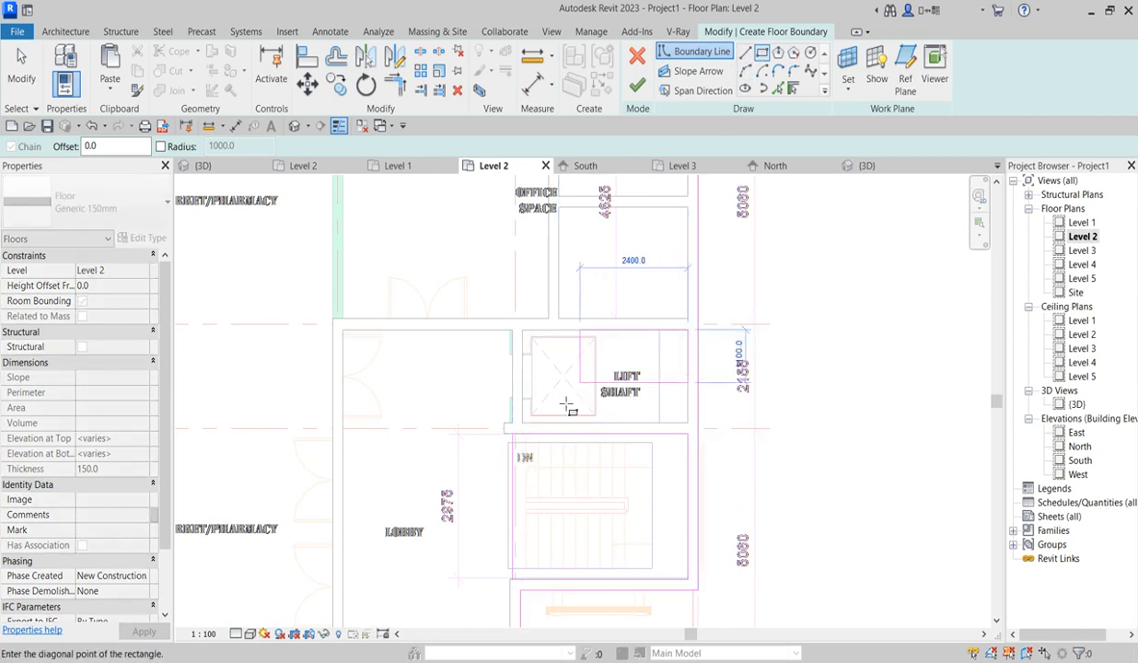
pyautogui.click(523, 422)
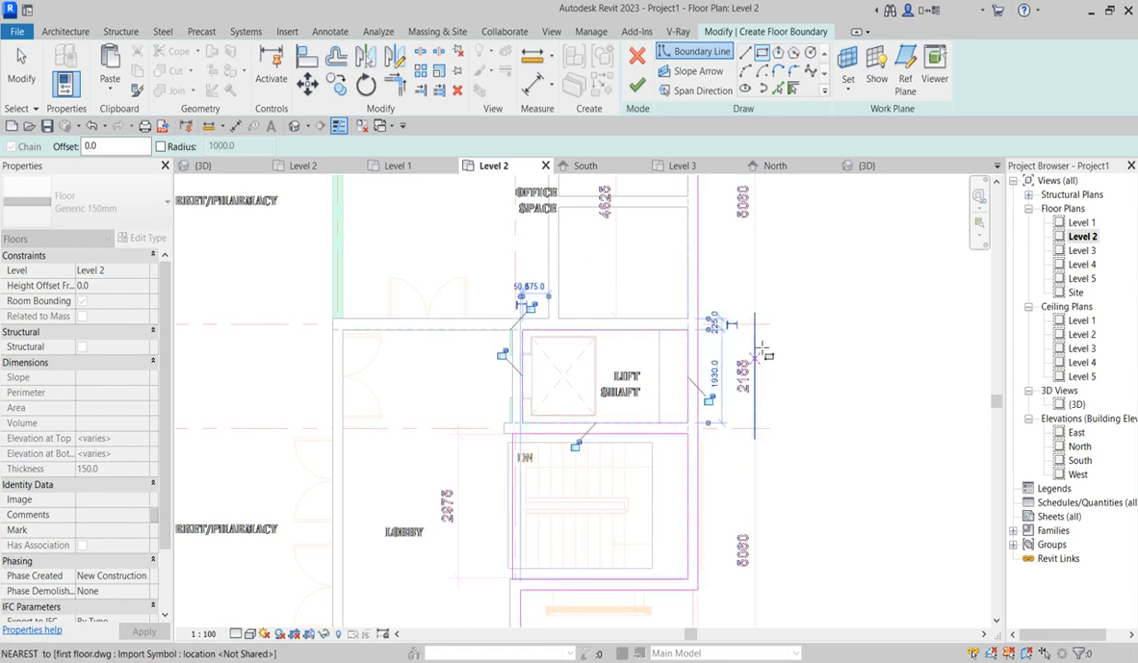
pyautogui.rightClick(815, 269)
pyautogui.click(851, 278)
pyautogui.scroll(-2, 803, 357)
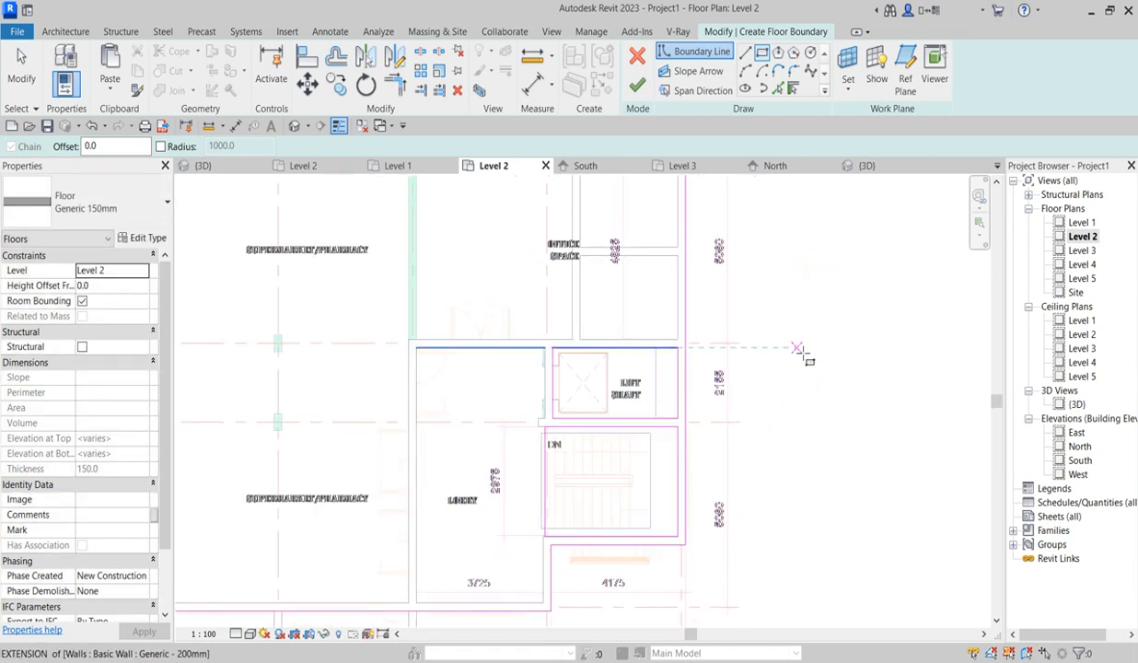
pyautogui.rightClick(797, 348)
pyautogui.click(833, 356)
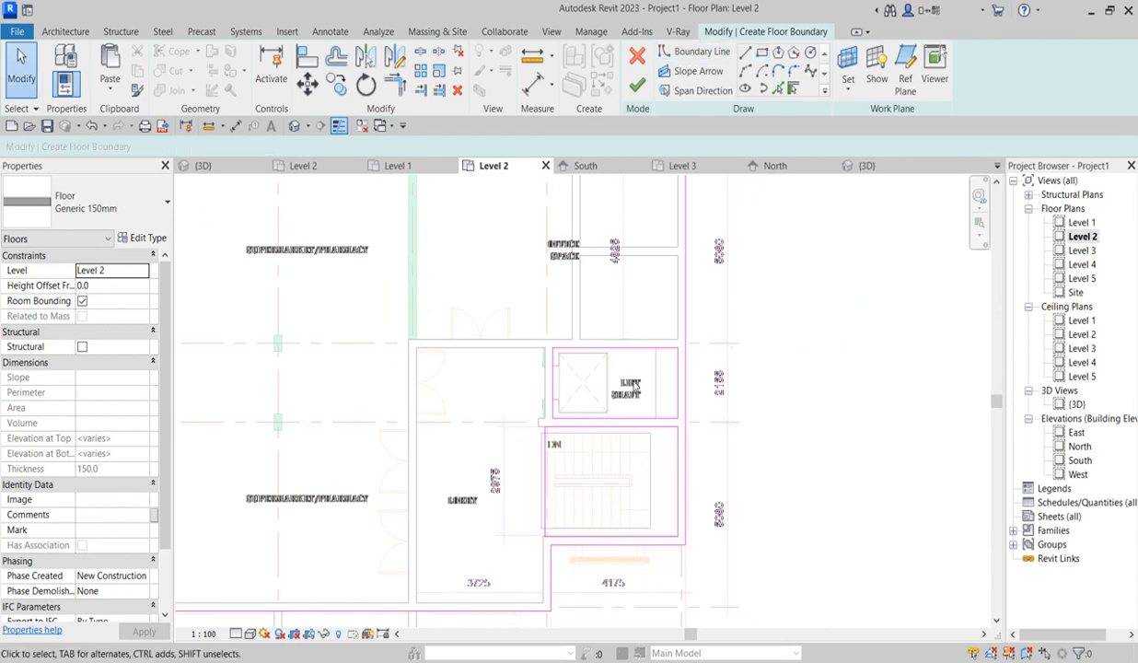
# - Examine the lift shaft and staircase openings and the complete floor boundary for areas still missing an opening
pyautogui.scroll(-2, 672, 401)
pyautogui.scroll(4, 635, 390)
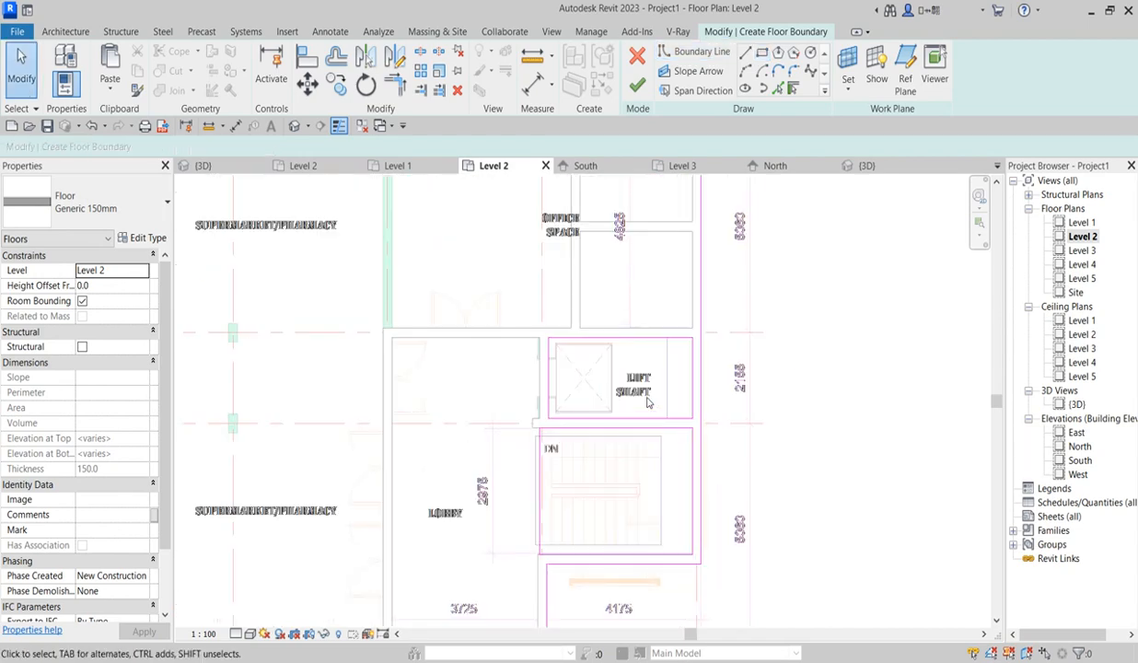
pyautogui.scroll(1, 614, 380)
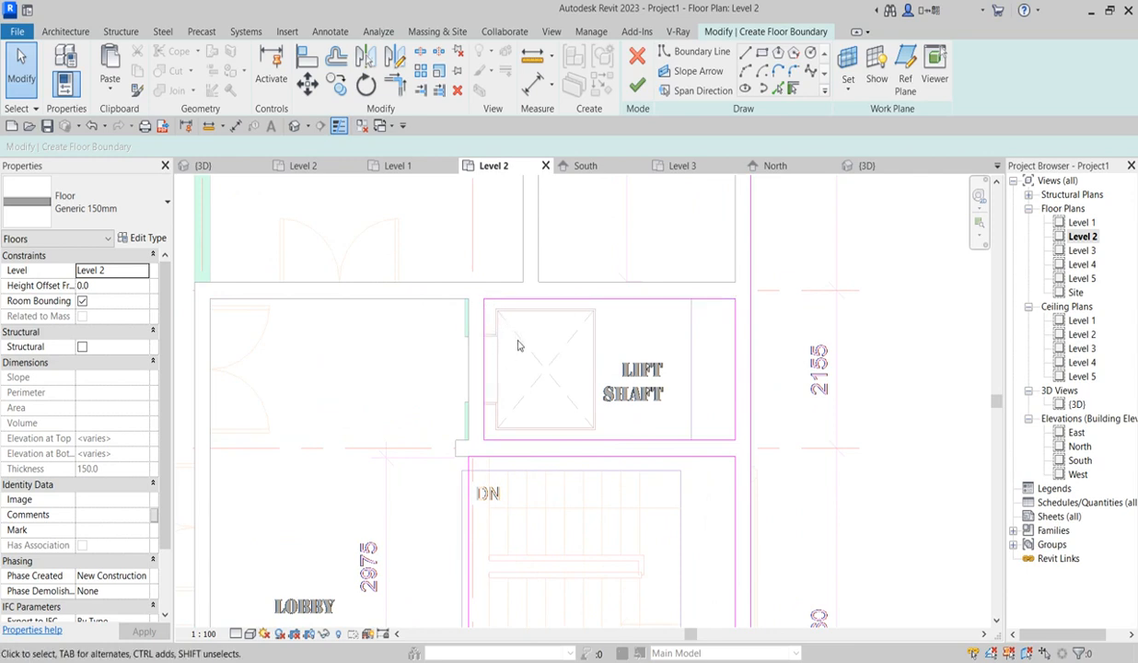
pyautogui.scroll(-1, 516, 340)
pyautogui.scroll(-2, 737, 357)
pyautogui.scroll(2, 670, 408)
pyautogui.scroll(-3, 649, 375)
pyautogui.scroll(-5, 662, 421)
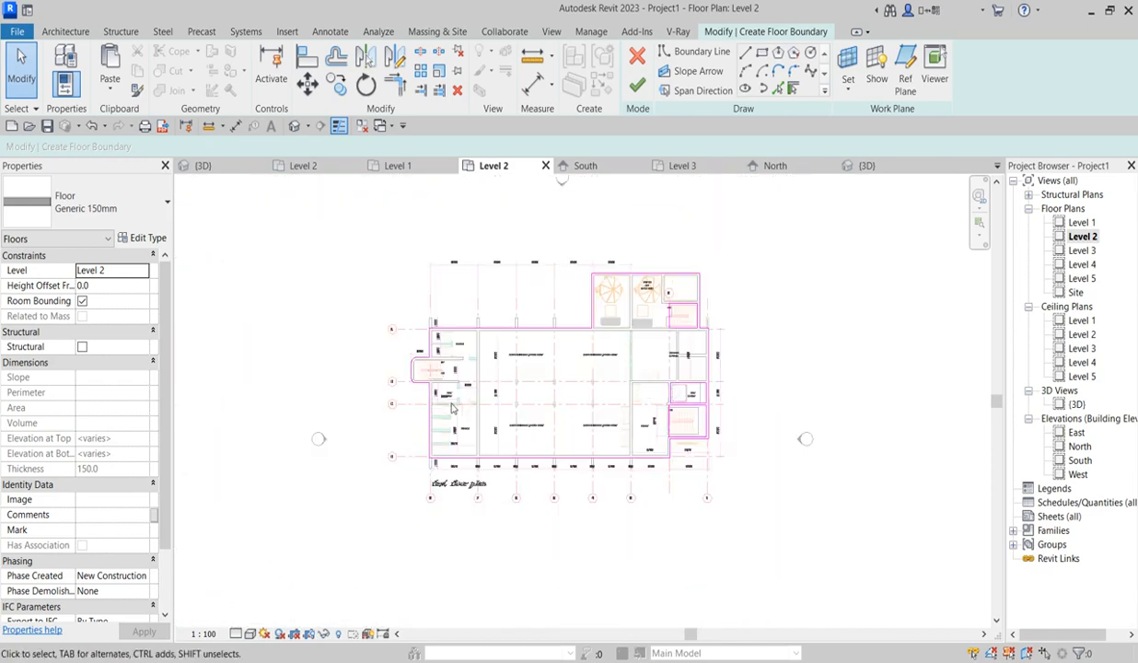
pyautogui.scroll(2, 452, 408)
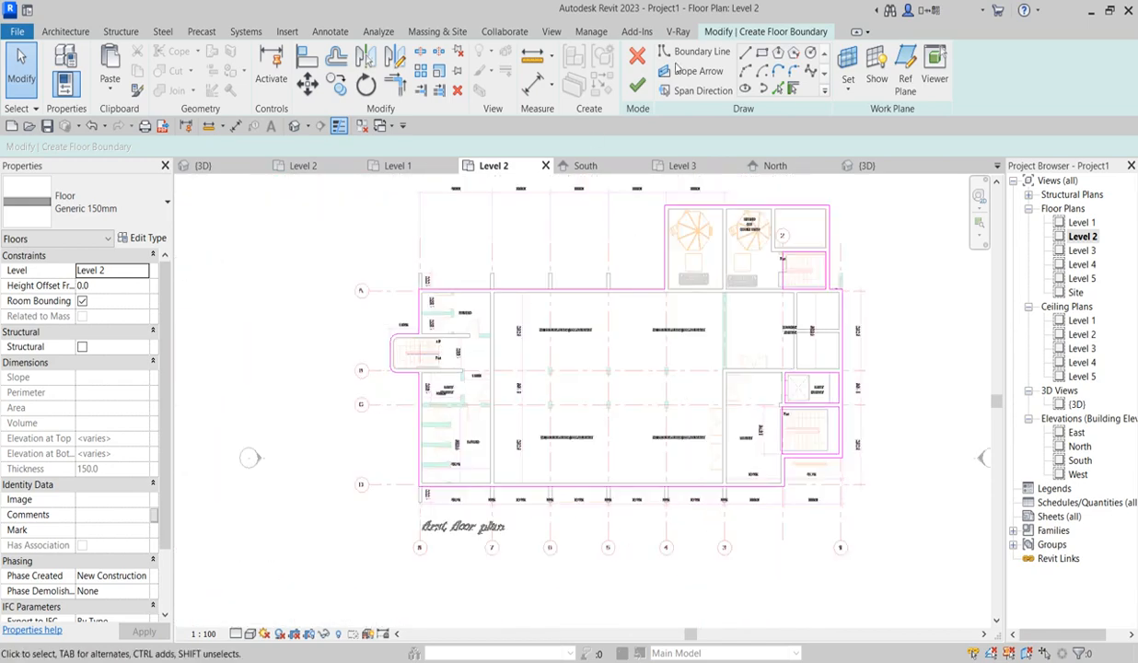
# - Pick the inner wall faces of the round-cornered staircase near grid B, including its curved corners, as floor boundary lines
pyautogui.click(727, 51)
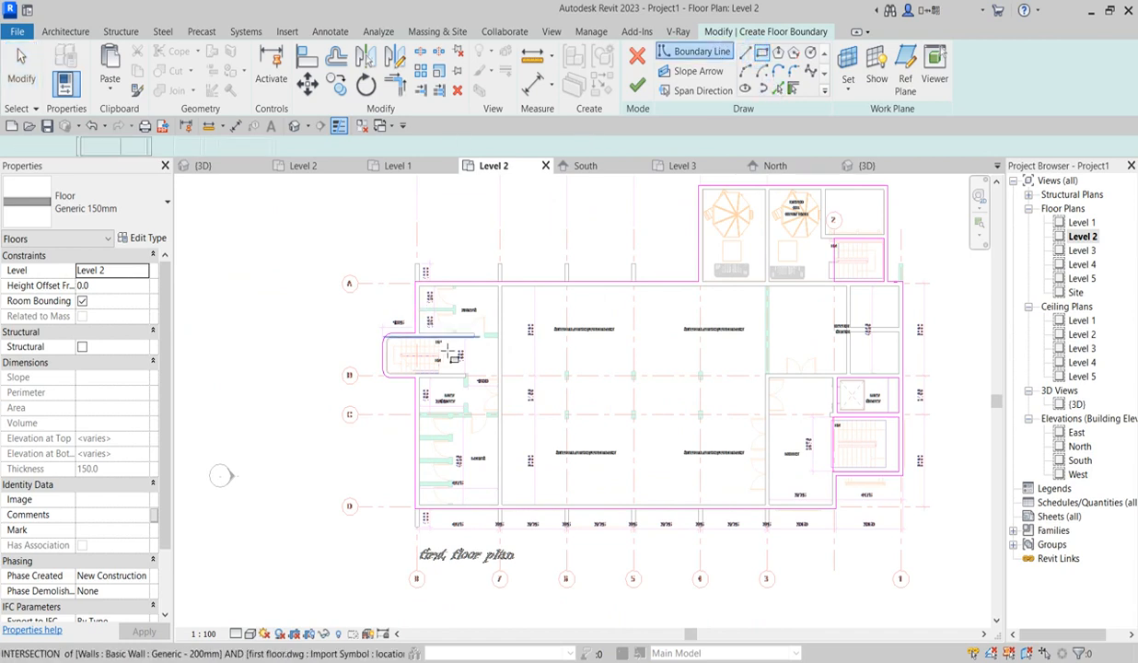
pyautogui.scroll(2, 436, 342)
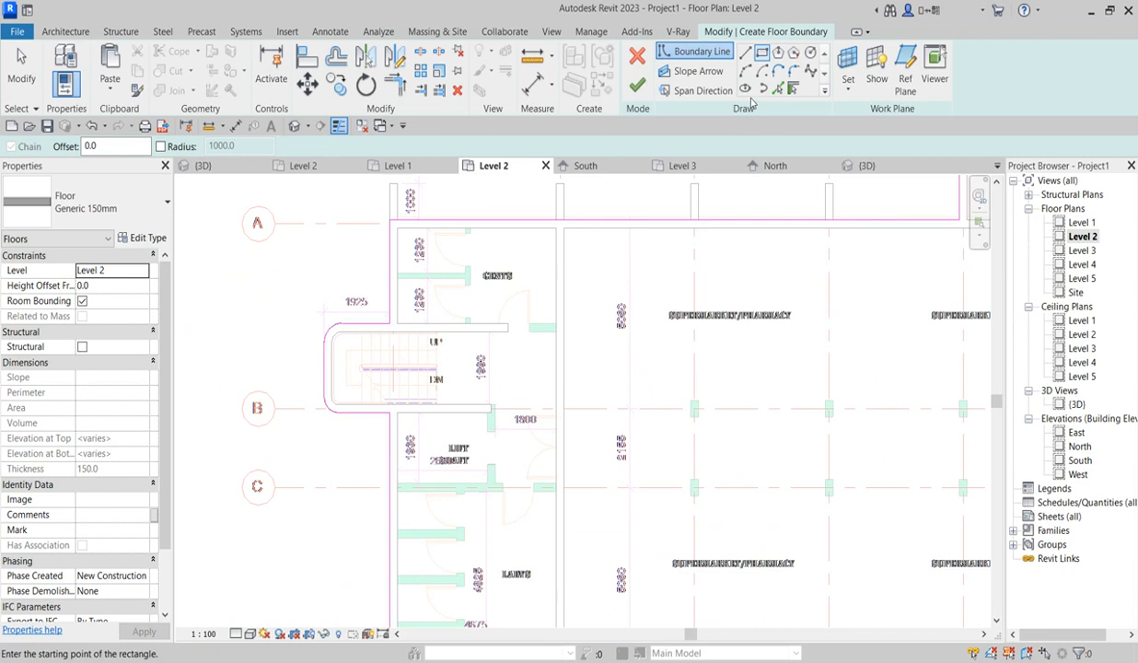
pyautogui.click(778, 90)
pyautogui.scroll(1, 321, 332)
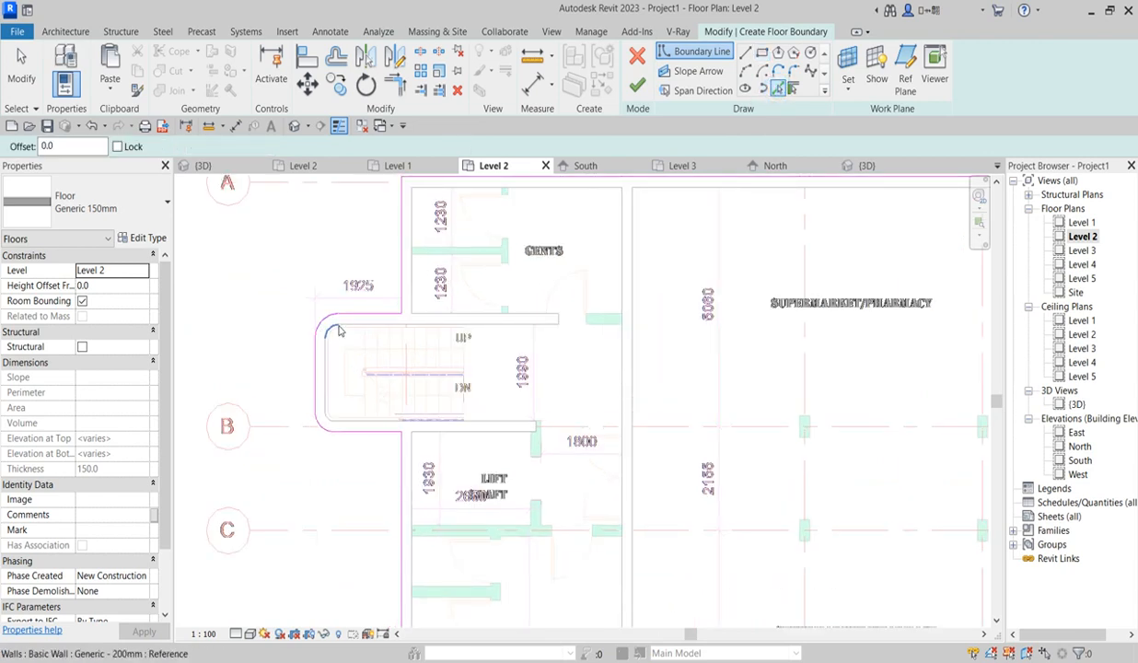
pyautogui.click(356, 424)
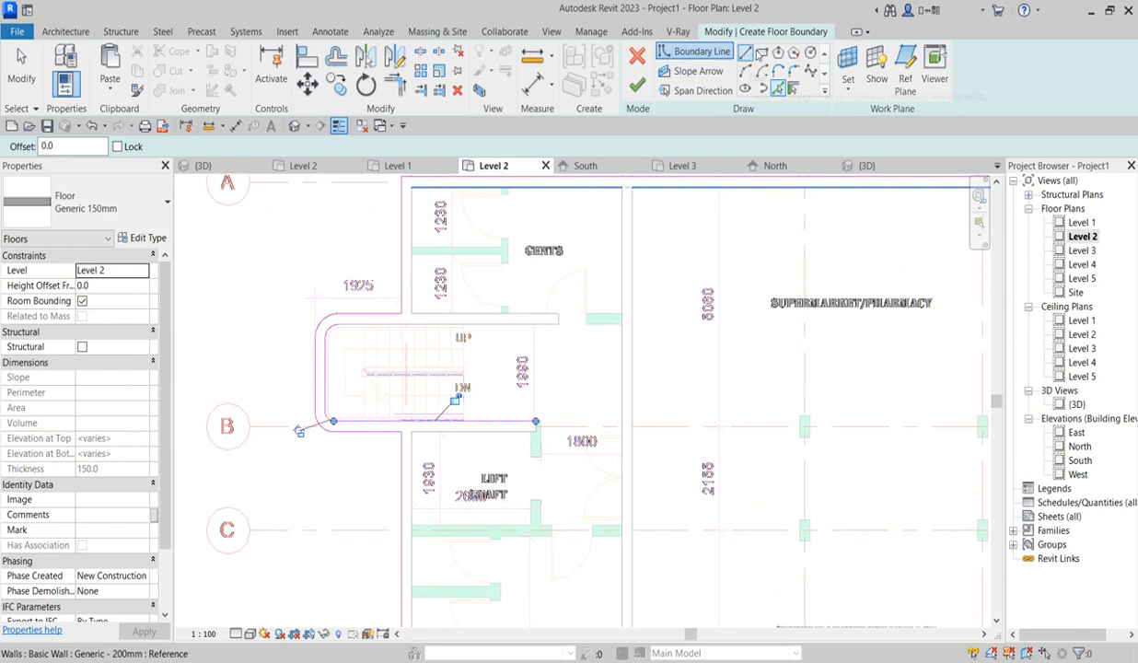
# - Draw boundary lines across the staircase's open end, about 2225 mm long, and along its upper inner wall face to the rounded corner
pyautogui.click(746, 53)
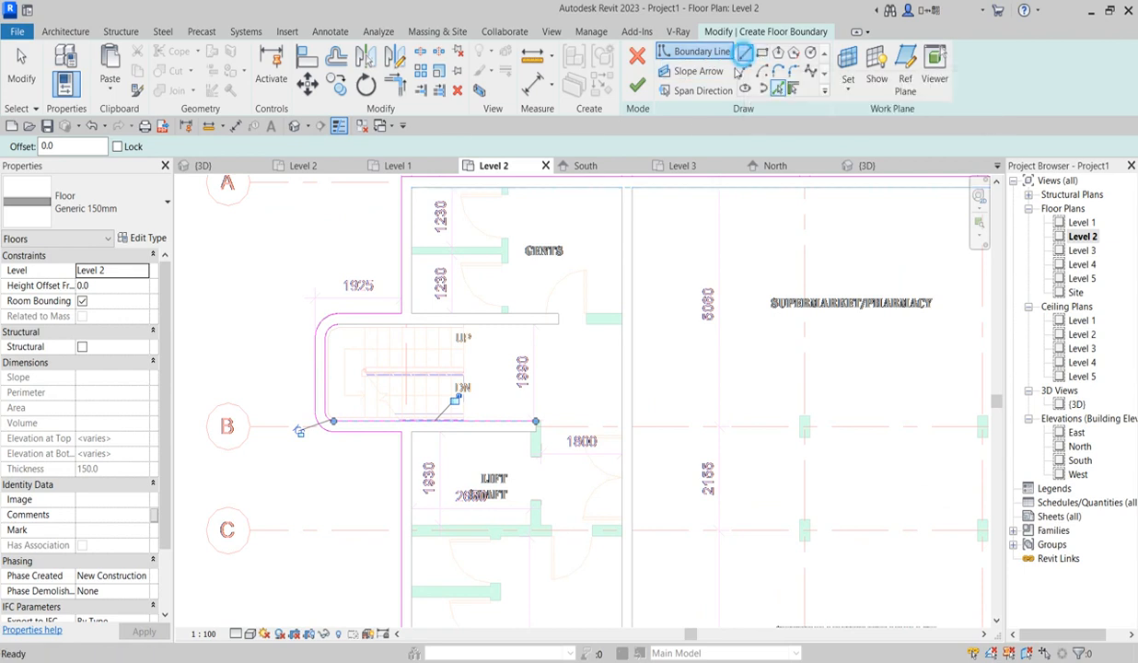
pyautogui.click(464, 323)
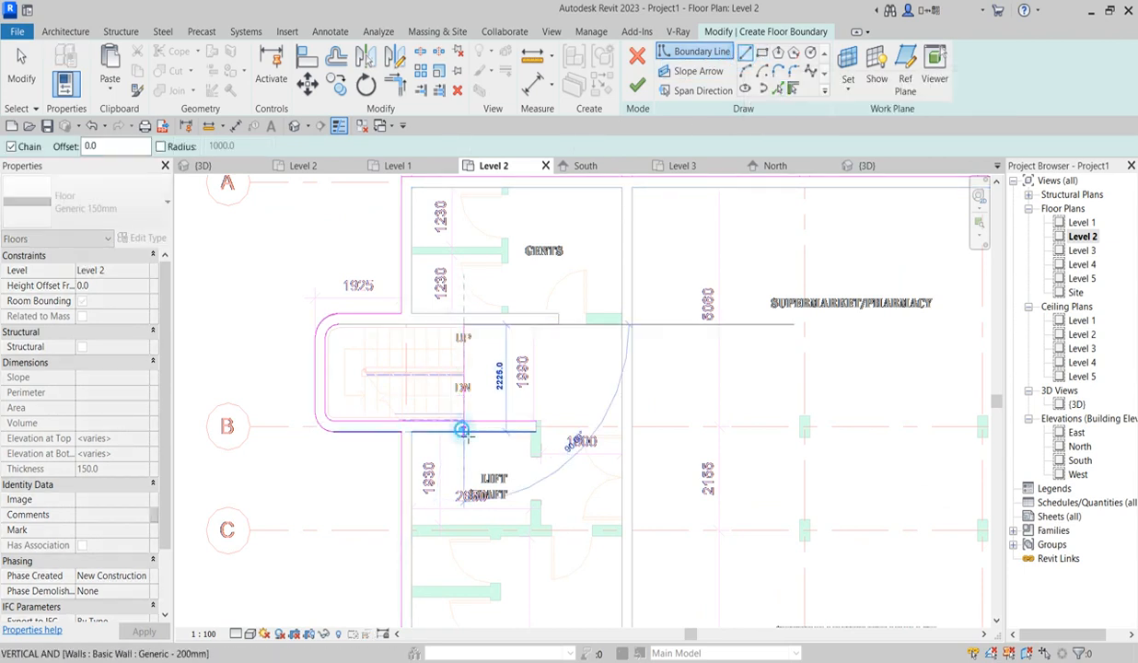
pyautogui.click(465, 431)
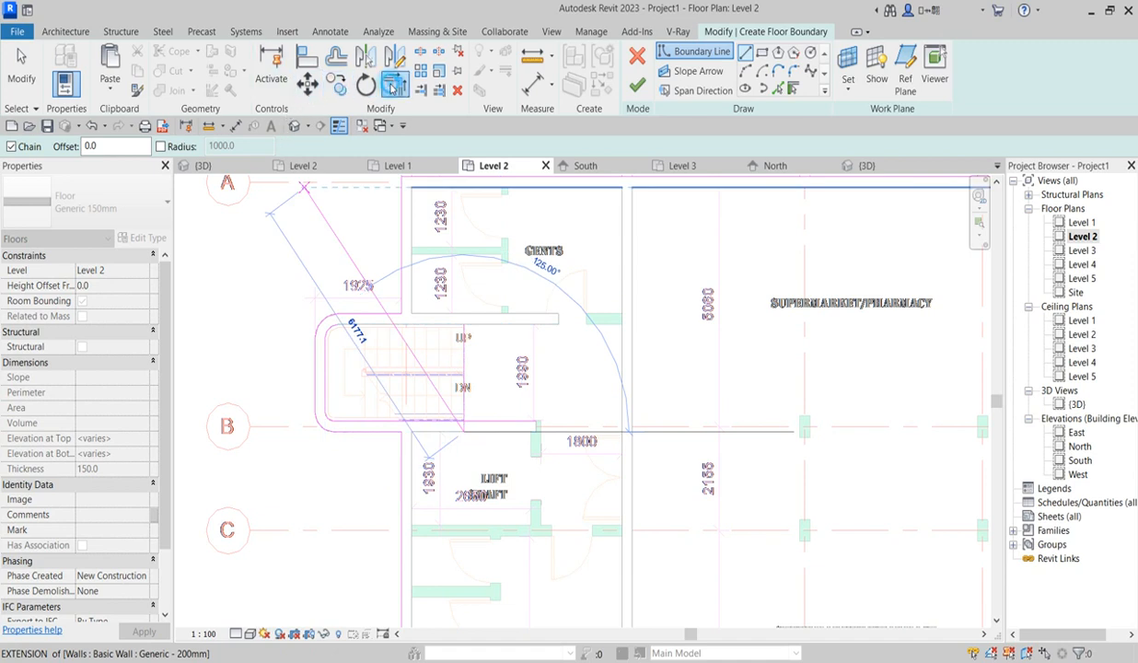
pyautogui.click(392, 85)
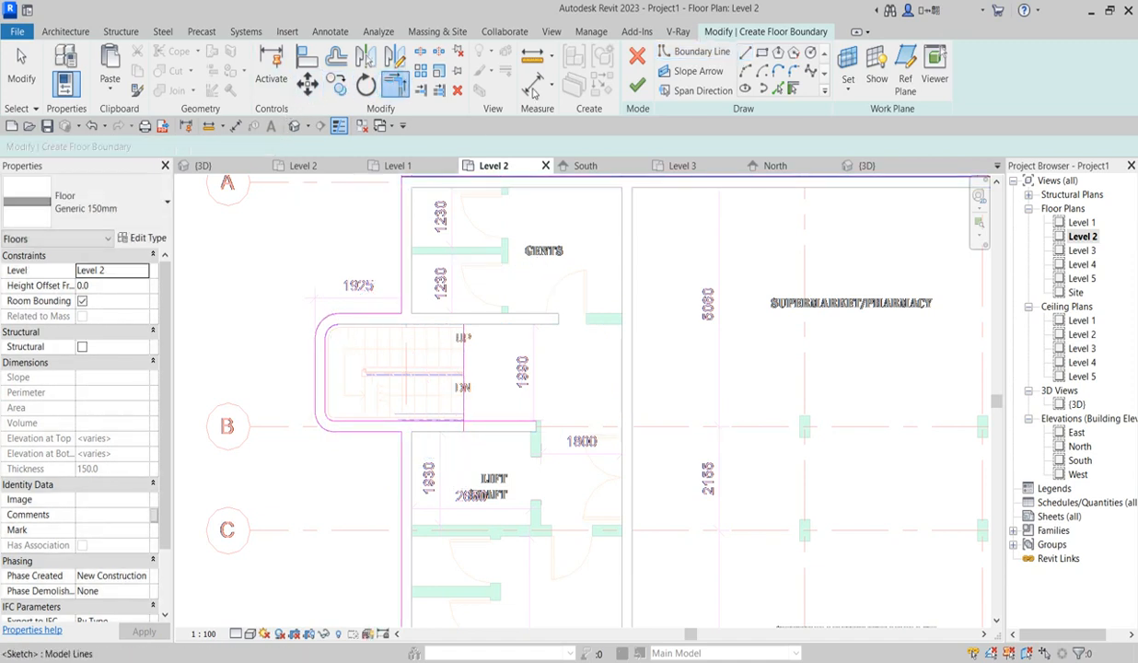
pyautogui.click(746, 53)
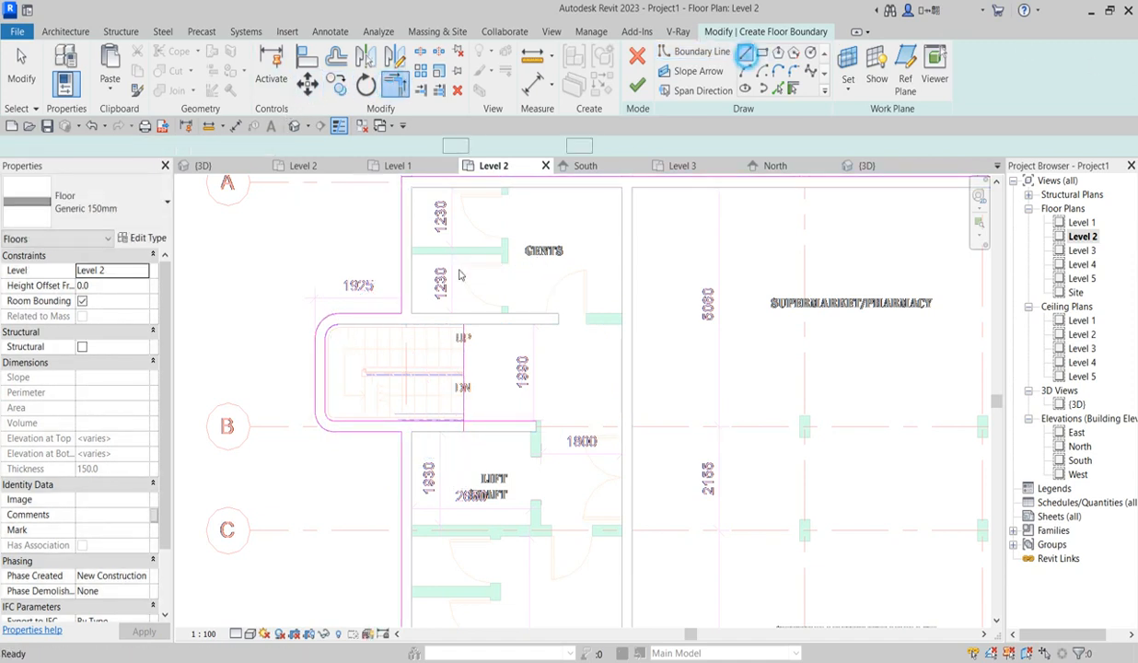
pyautogui.click(458, 321)
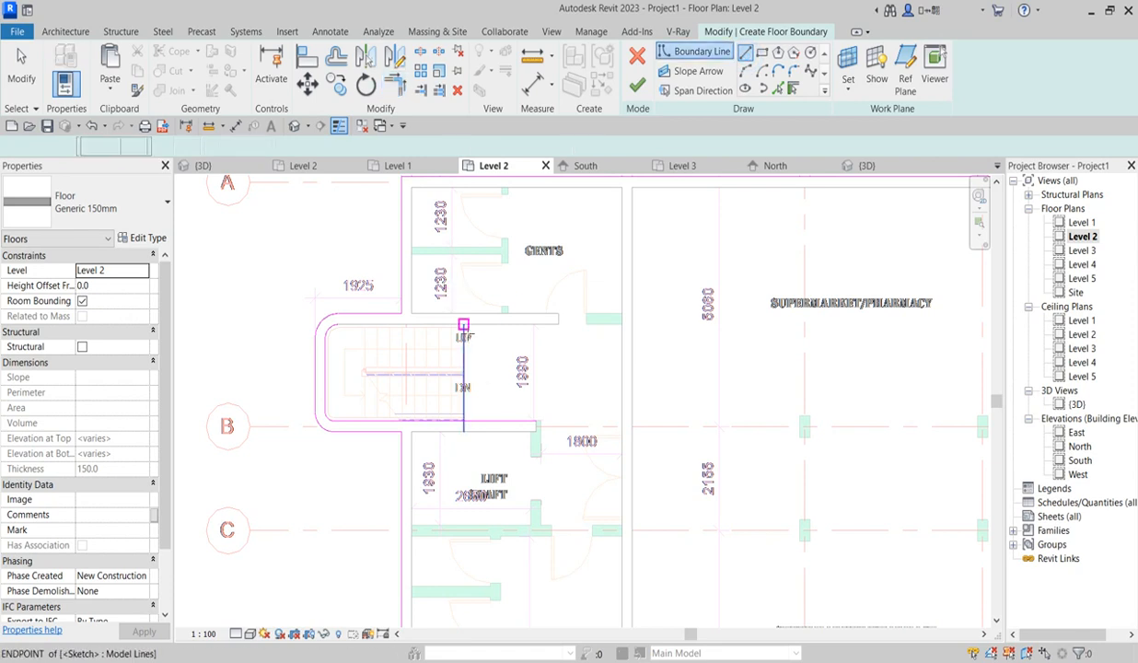
pyautogui.click(339, 326)
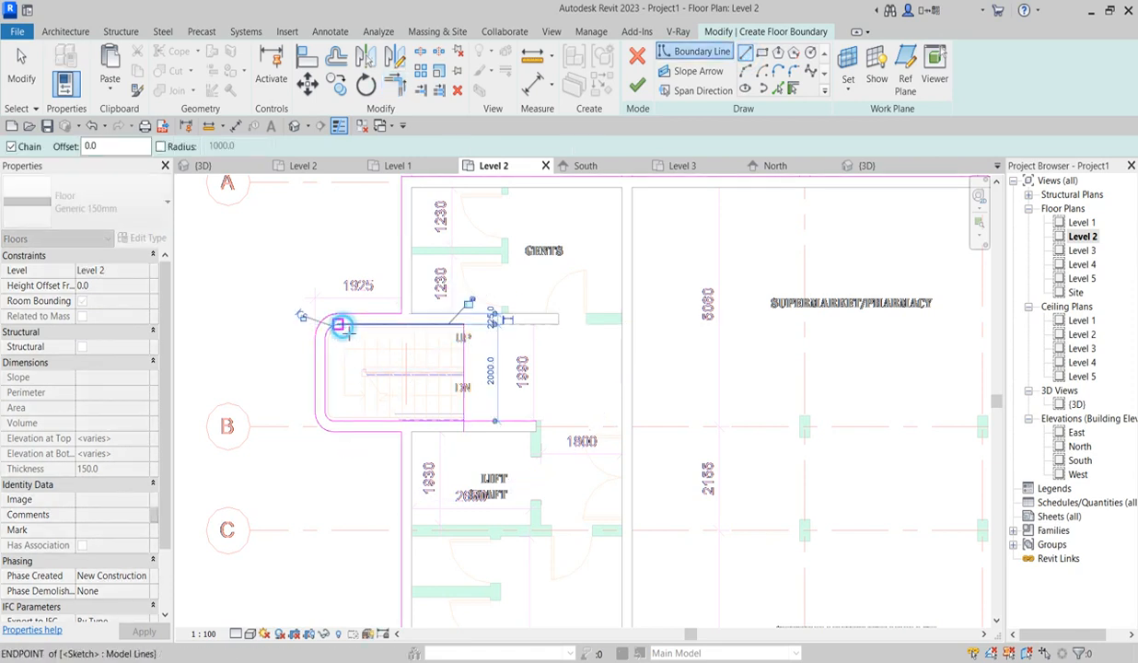
# - Trim the lower boundary line and the line across the staircase's open end to a corner, closing the opening
pyautogui.click(398, 93)
pyautogui.click(448, 423)
pyautogui.click(465, 398)
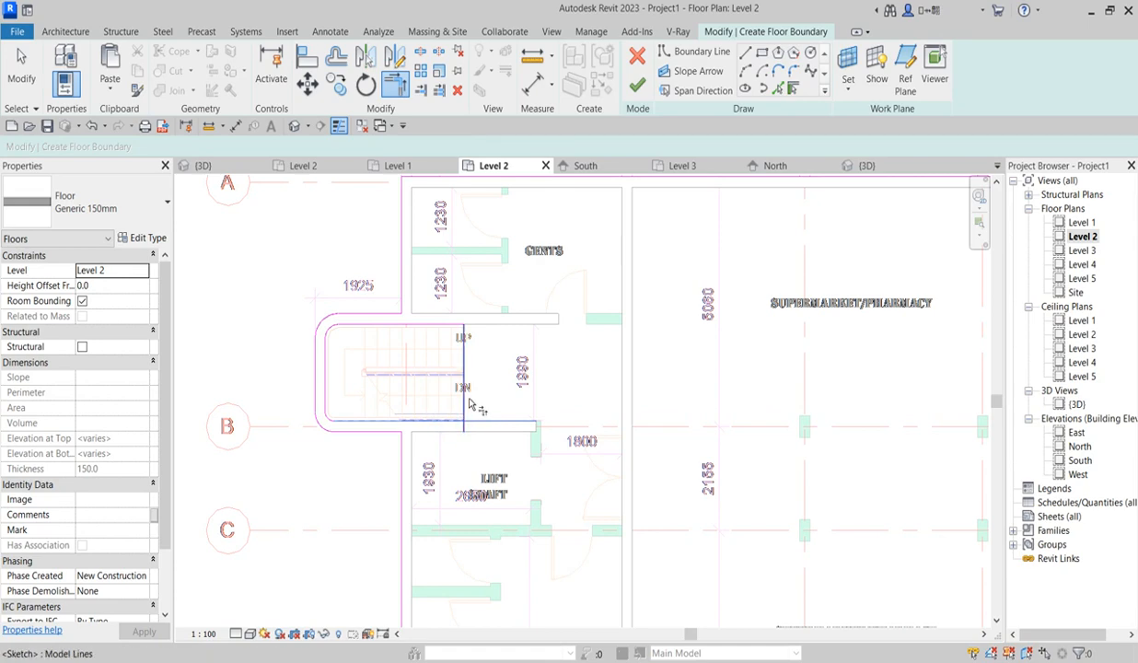
pyautogui.scroll(-2, 469, 392)
pyautogui.scroll(2, 387, 362)
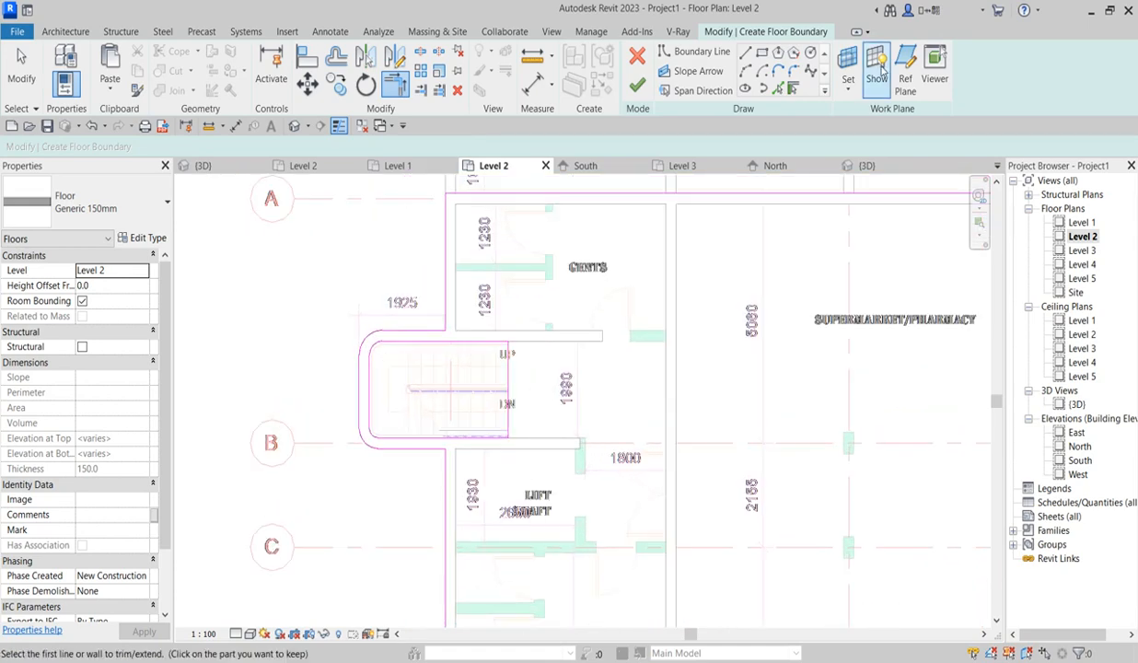
# - Finish the Level 2 floor sketch, deselect the slab and check it in the 3D view
pyautogui.click(643, 90)
pyautogui.scroll(-5, 645, 396)
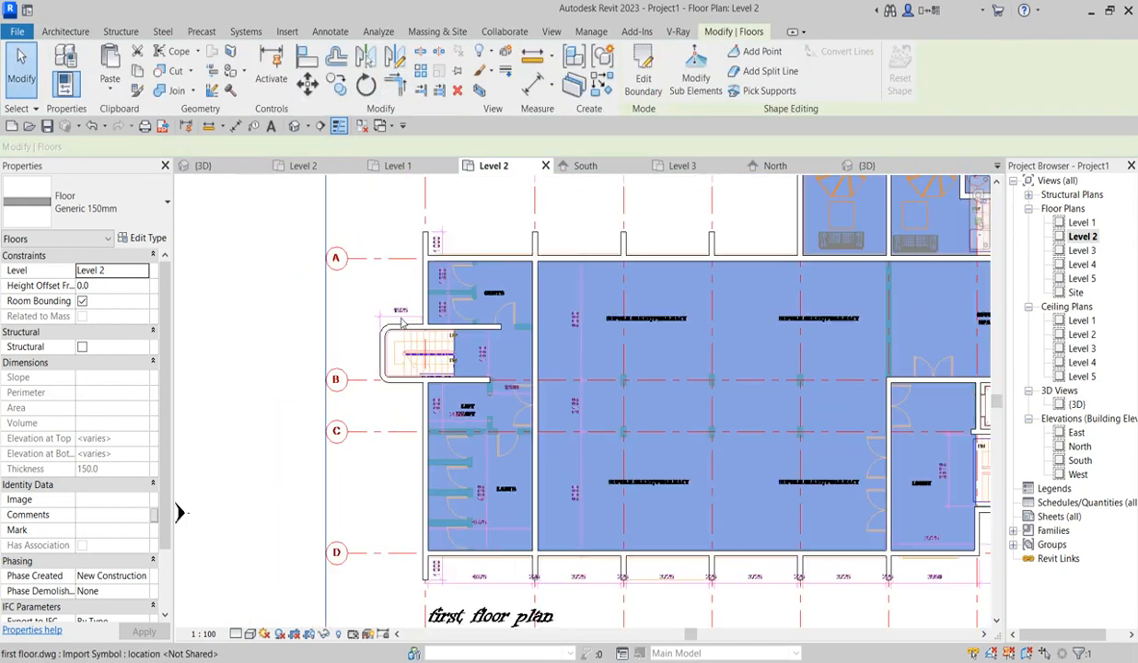
pyautogui.click(823, 288)
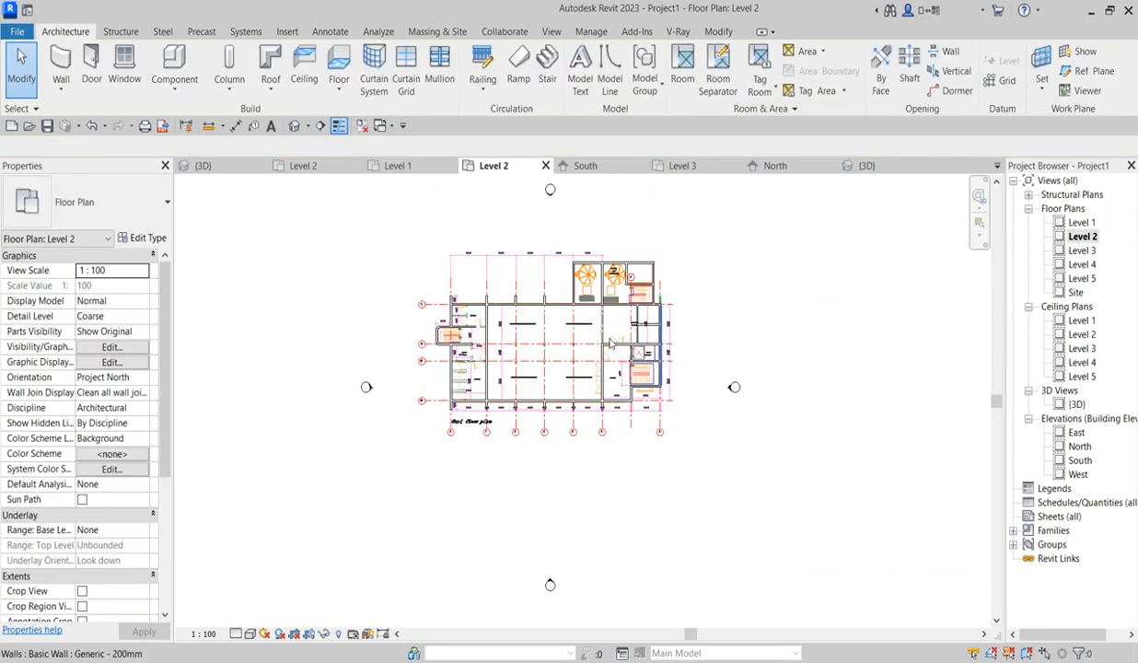
pyautogui.doubleClick(1078, 405)
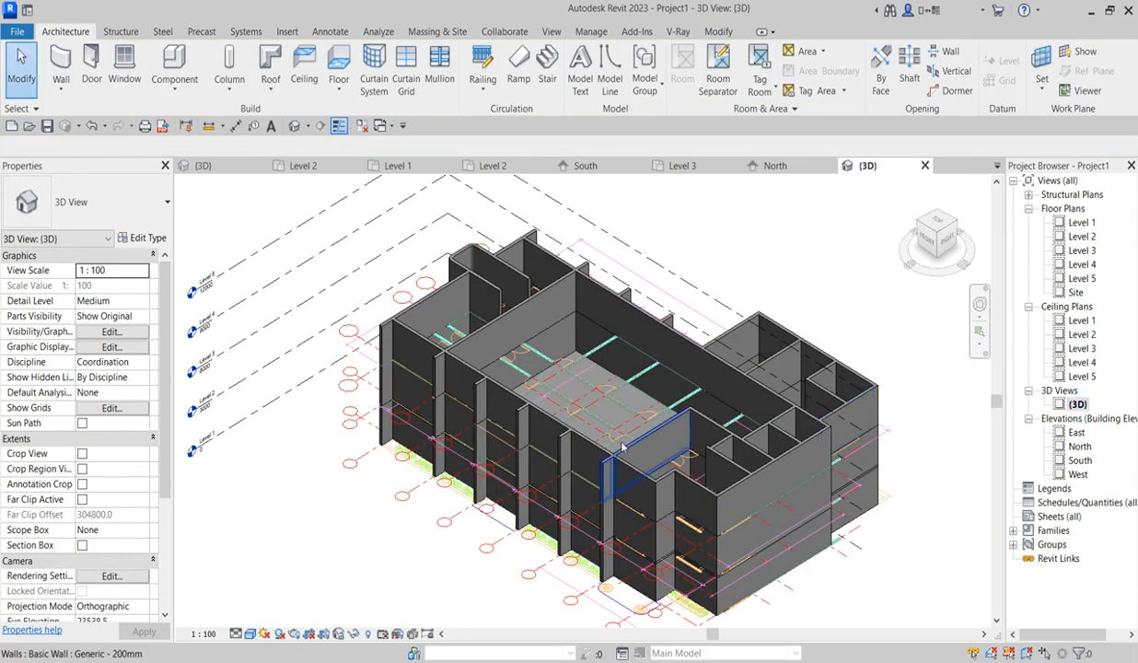
pyautogui.scroll(4, 489, 353)
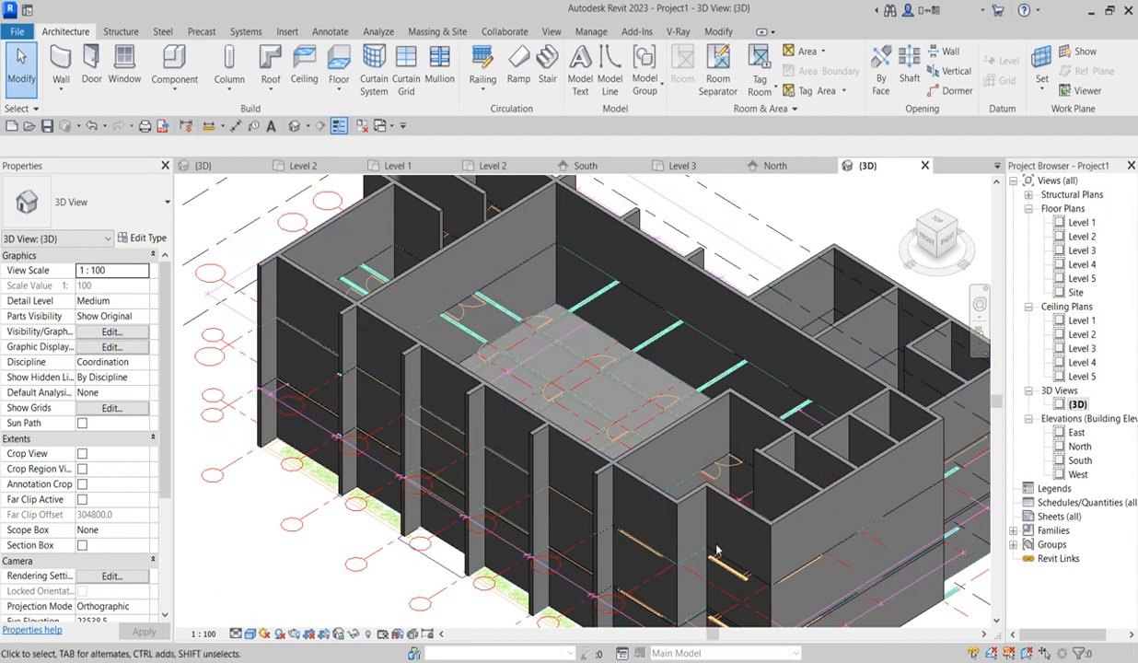
pyautogui.scroll(-2, 687, 540)
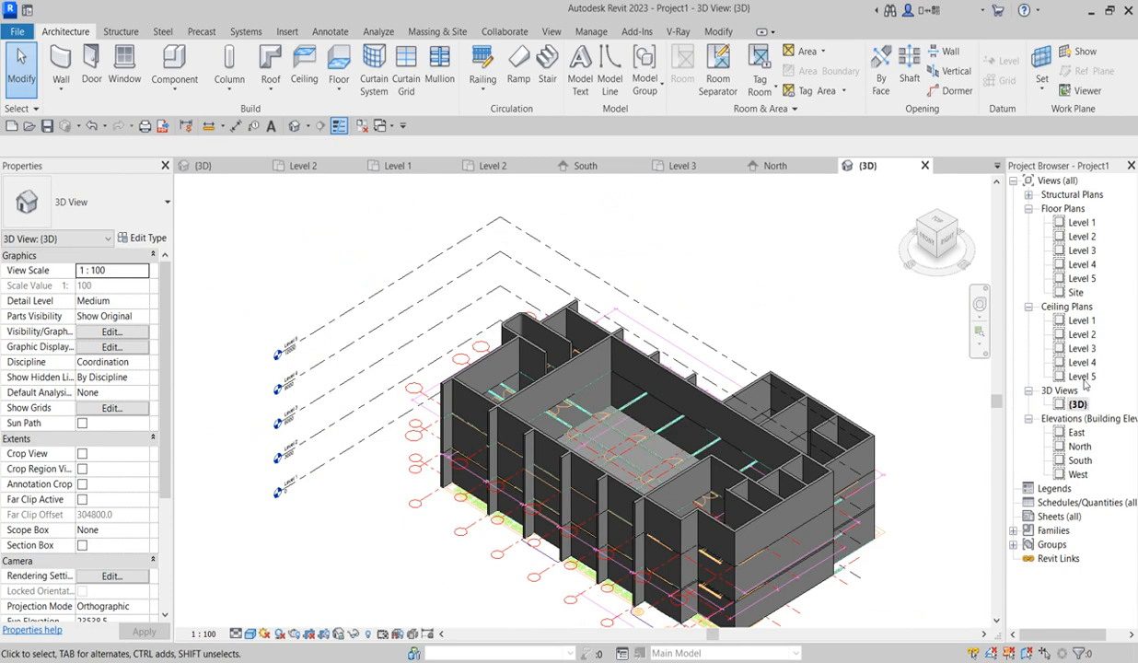
# - In the South elevation, copy the Level 2 floor slab and paste it aligned to Level 3
pyautogui.doubleClick(1080, 460)
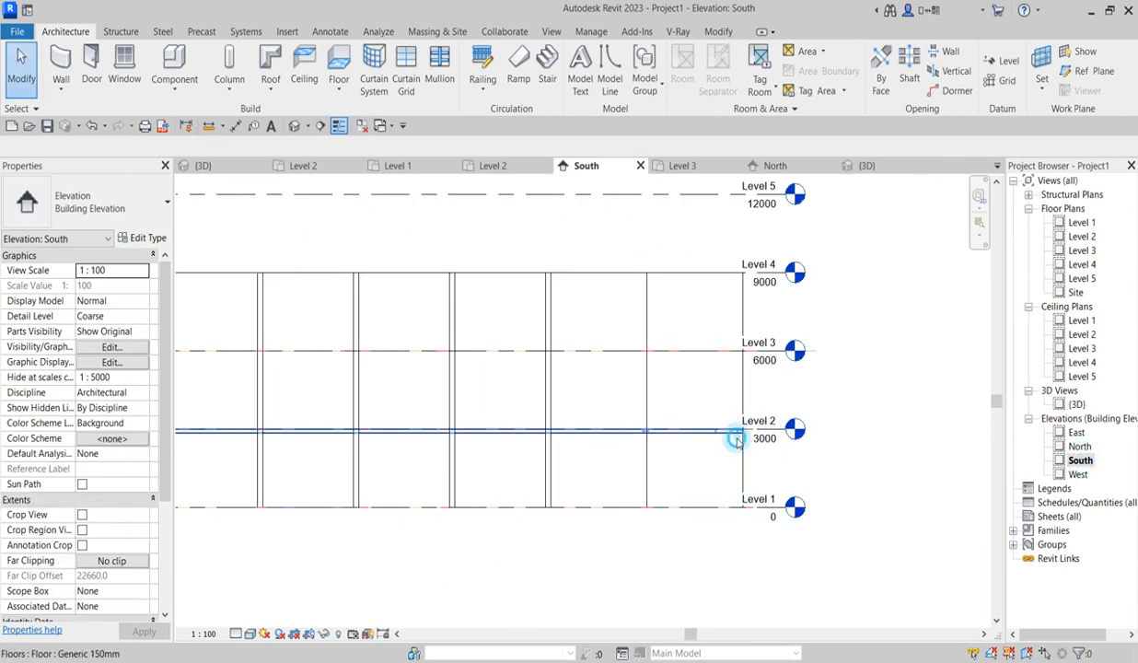
pyautogui.click(734, 431)
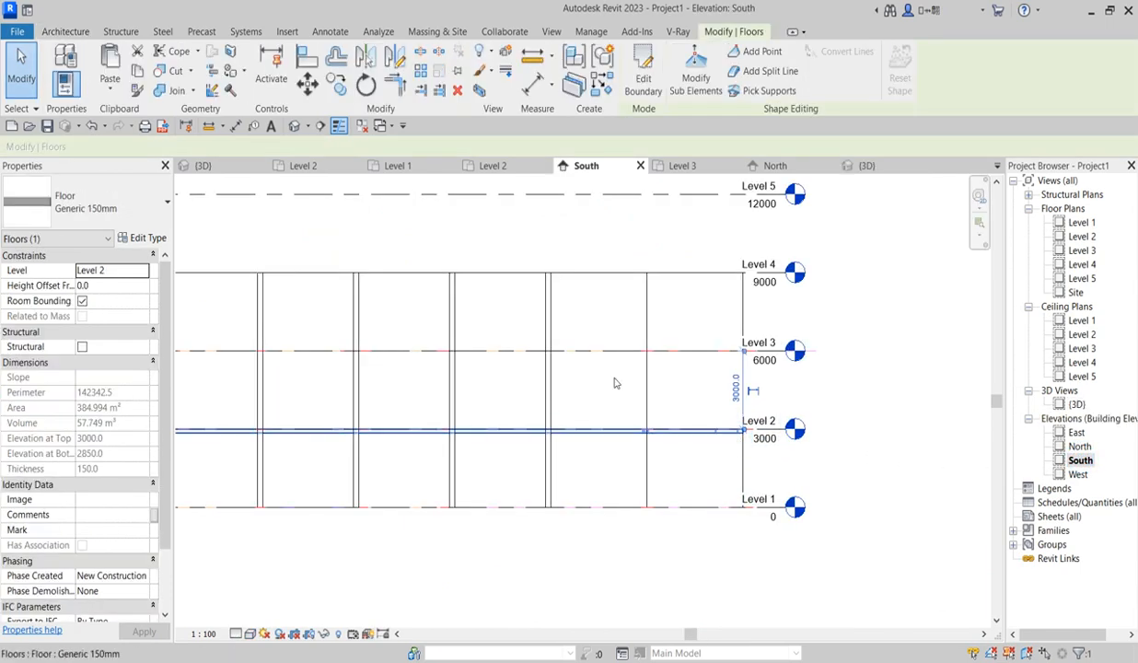
pyautogui.click(136, 71)
pyautogui.click(113, 91)
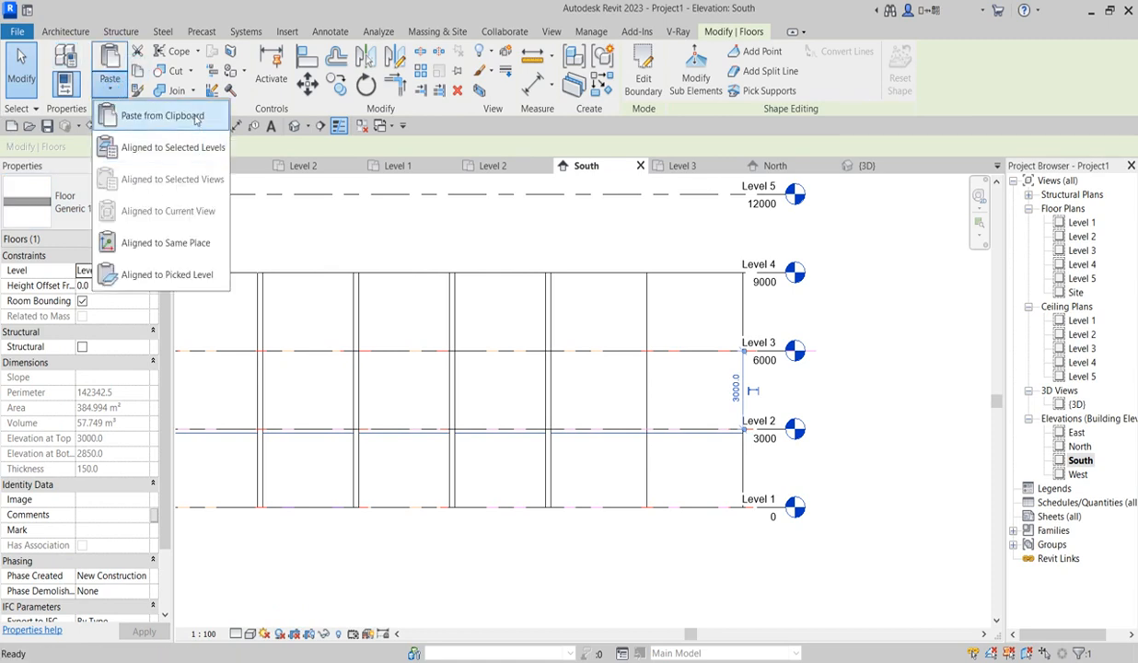
pyautogui.click(148, 147)
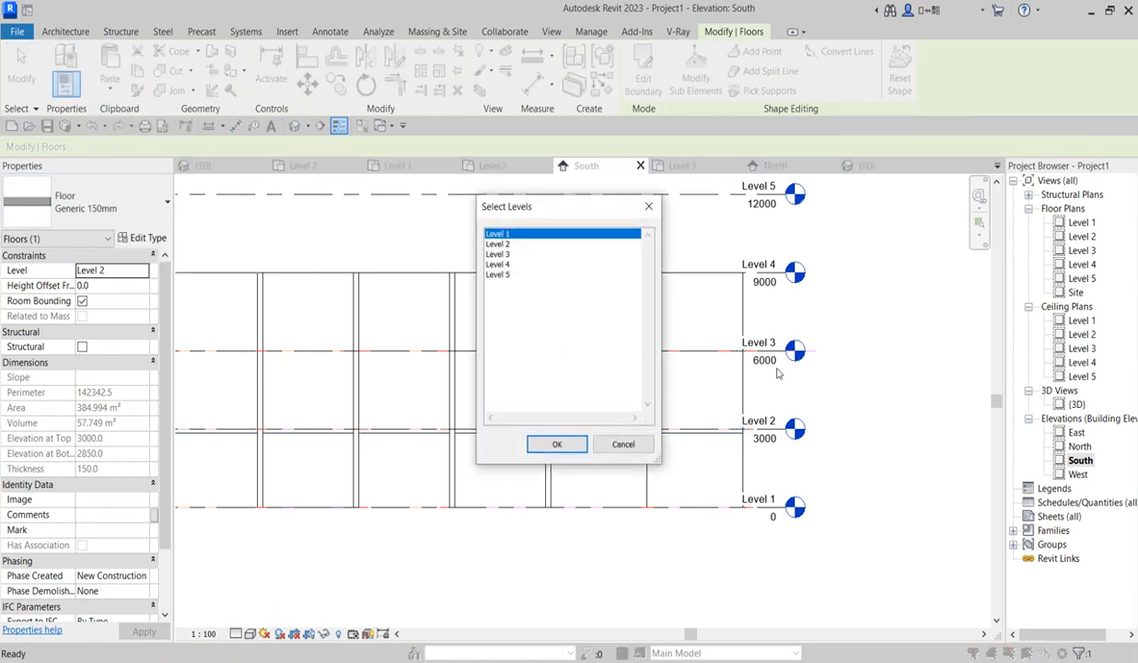
pyautogui.click(505, 255)
pyautogui.click(556, 446)
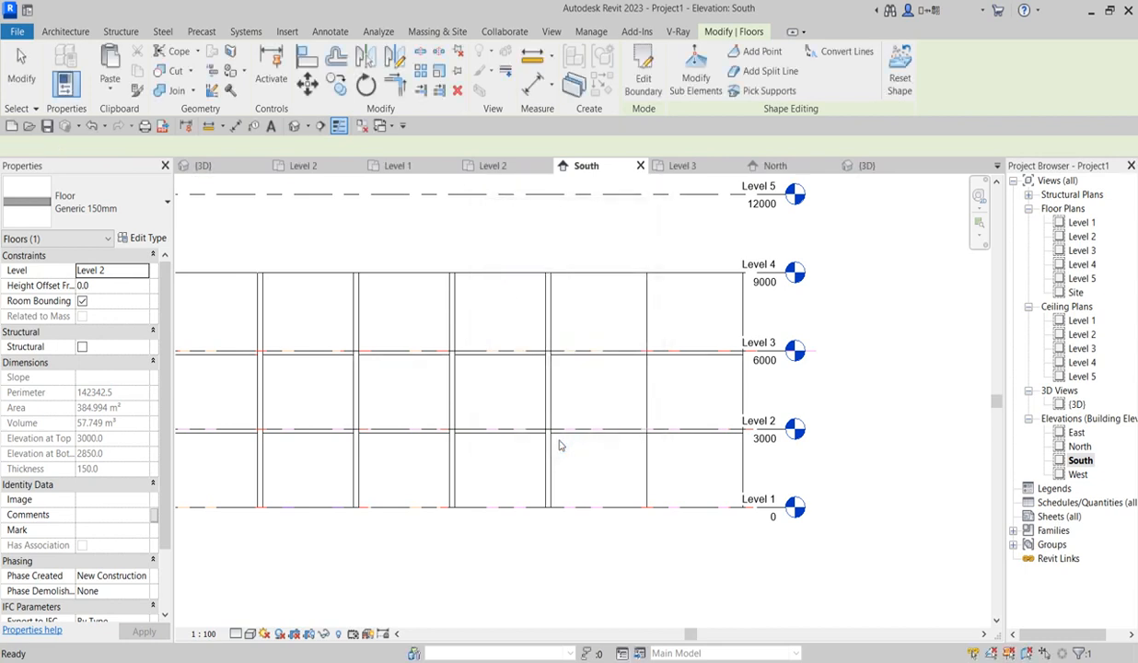
# - Inspect the Level 3 floor slab between the walls and the imported drawings around the building in the 3D view
pyautogui.doubleClick(1076, 405)
pyautogui.scroll(4, 643, 416)
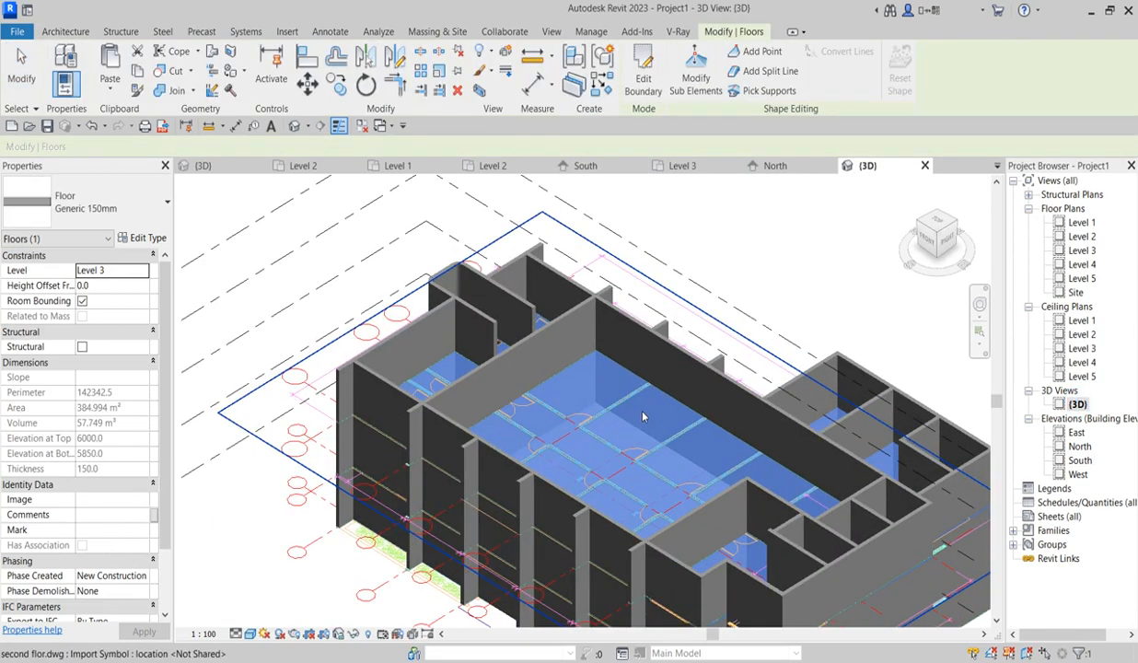
pyautogui.click(733, 267)
pyautogui.scroll(-2, 516, 461)
pyautogui.scroll(2, 607, 496)
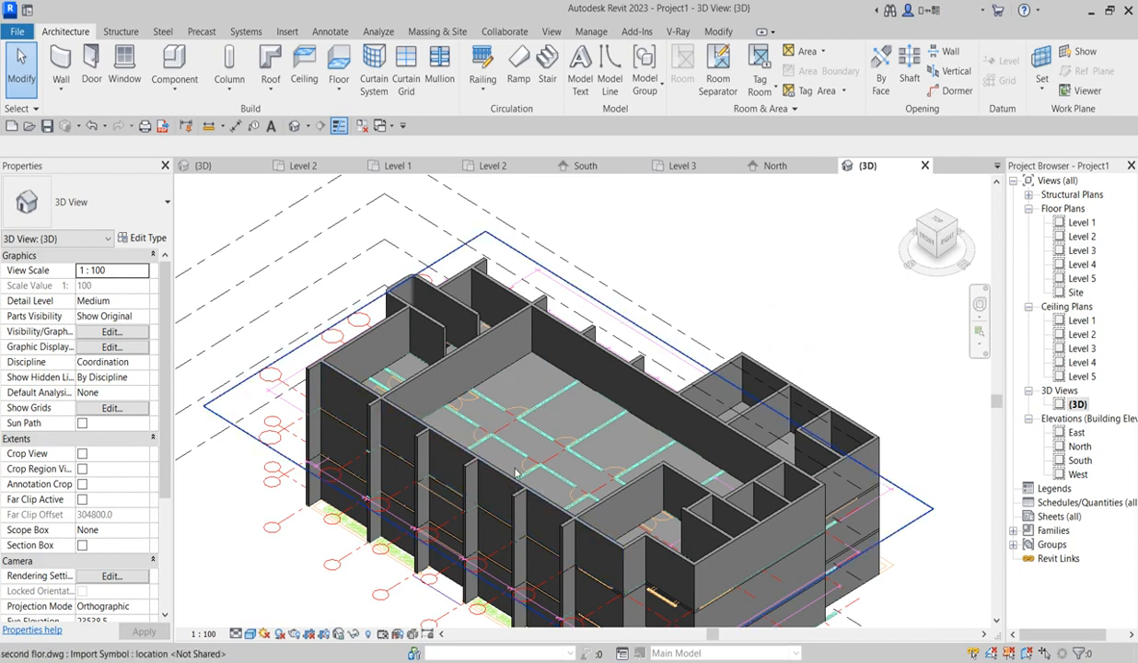
pyautogui.scroll(-2, 515, 471)
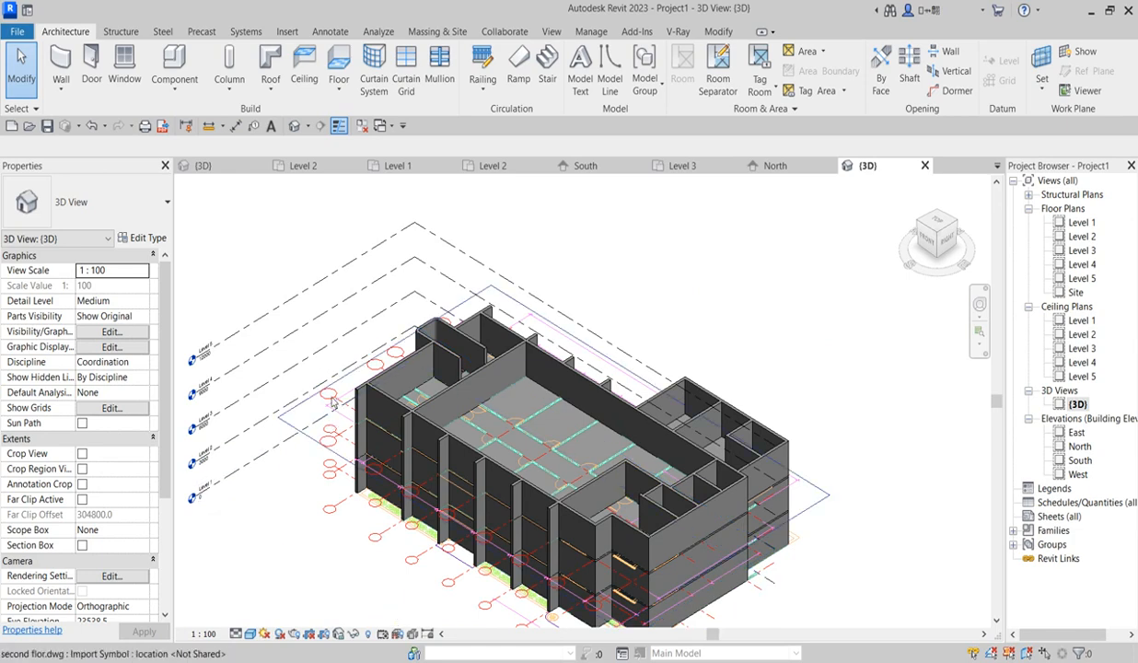
pyautogui.click(336, 513)
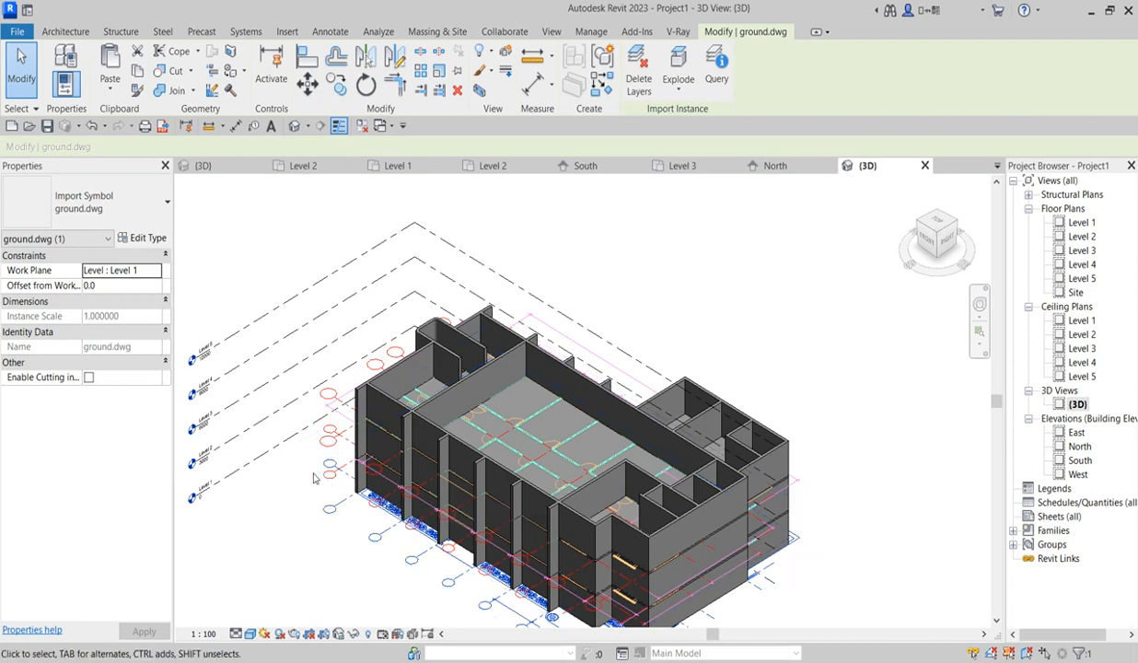
pyautogui.click(703, 242)
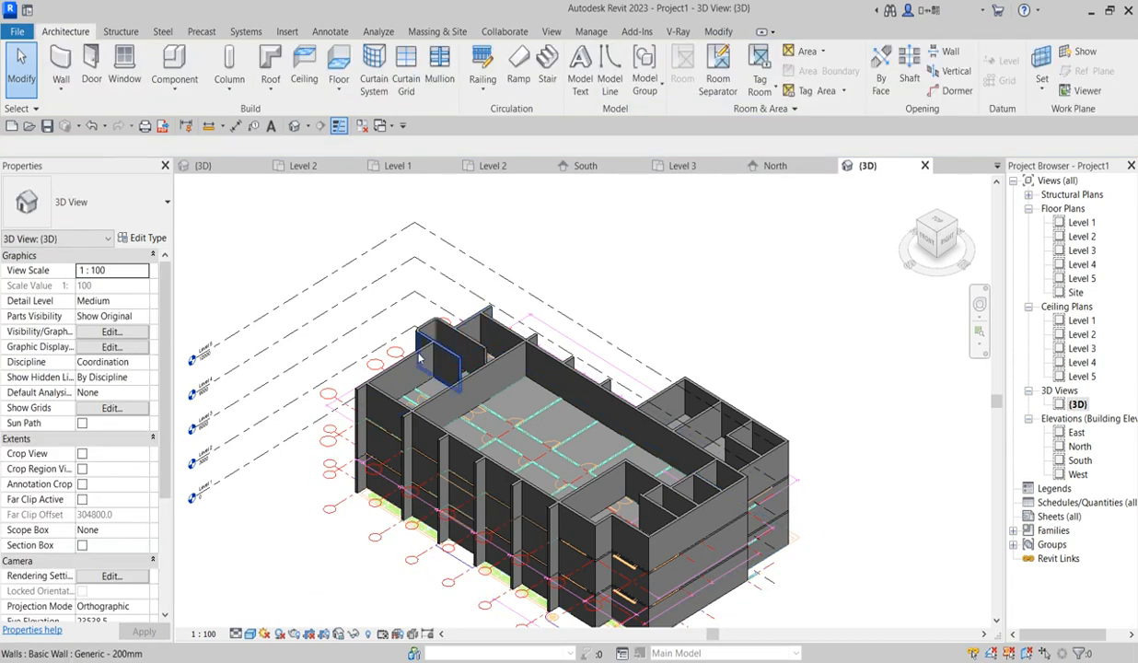
pyautogui.scroll(2, 357, 374)
pyautogui.scroll(-3, 342, 409)
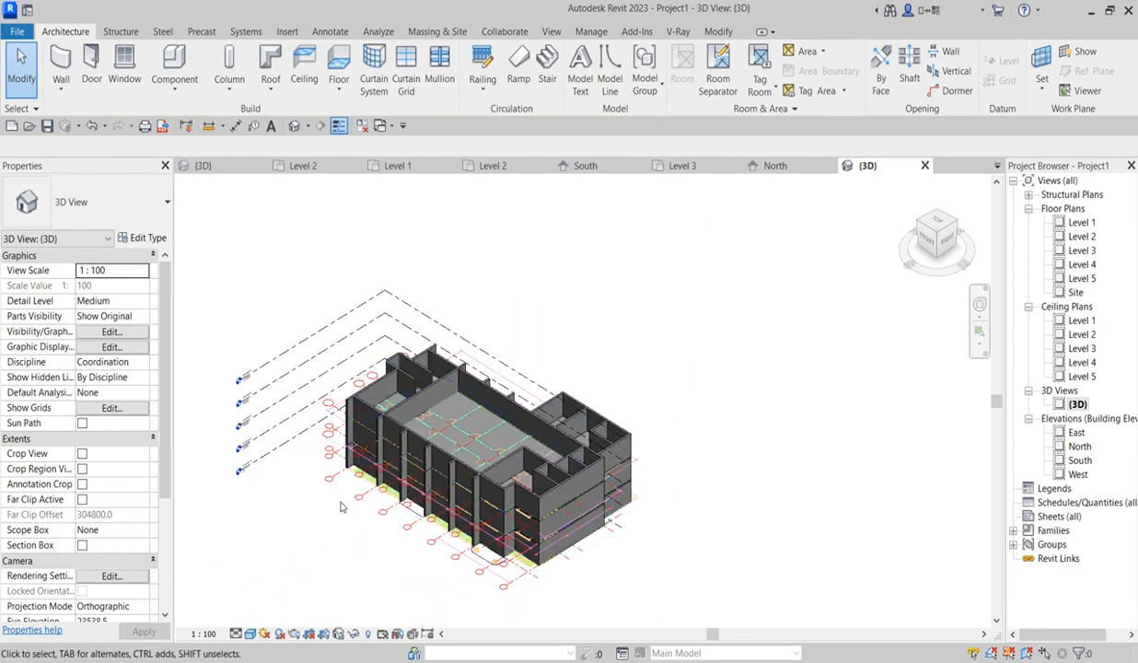
# - Select the ground.dwg import, check it in the Level 1 floor plan and view the Level 2 floor plan
pyautogui.click(332, 486)
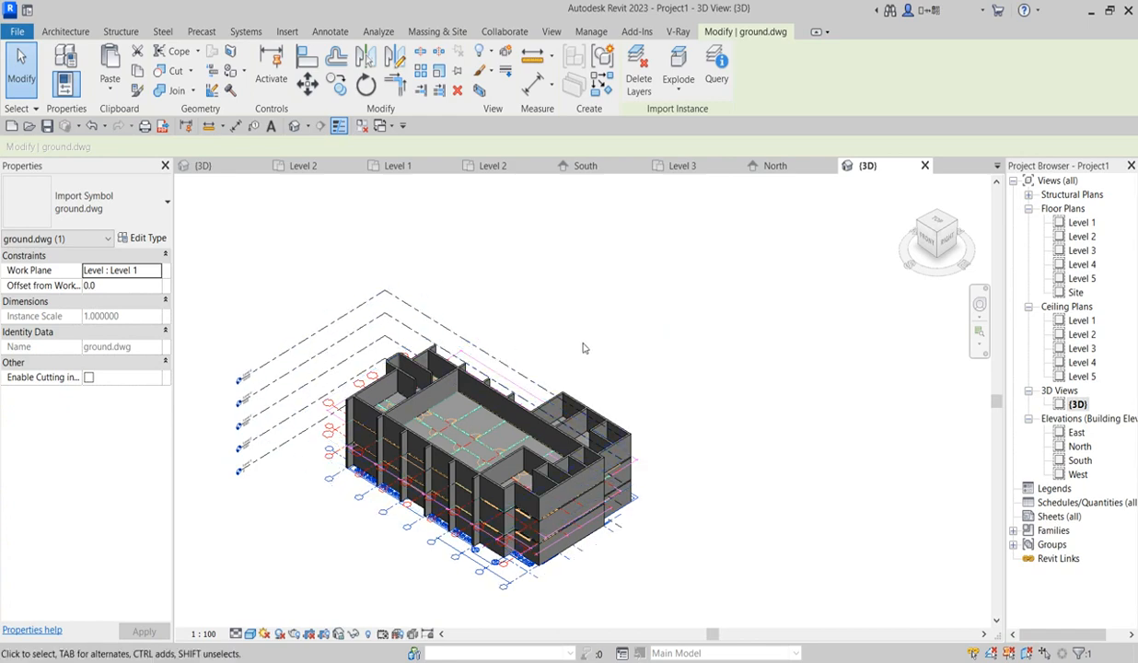
pyautogui.doubleClick(1082, 222)
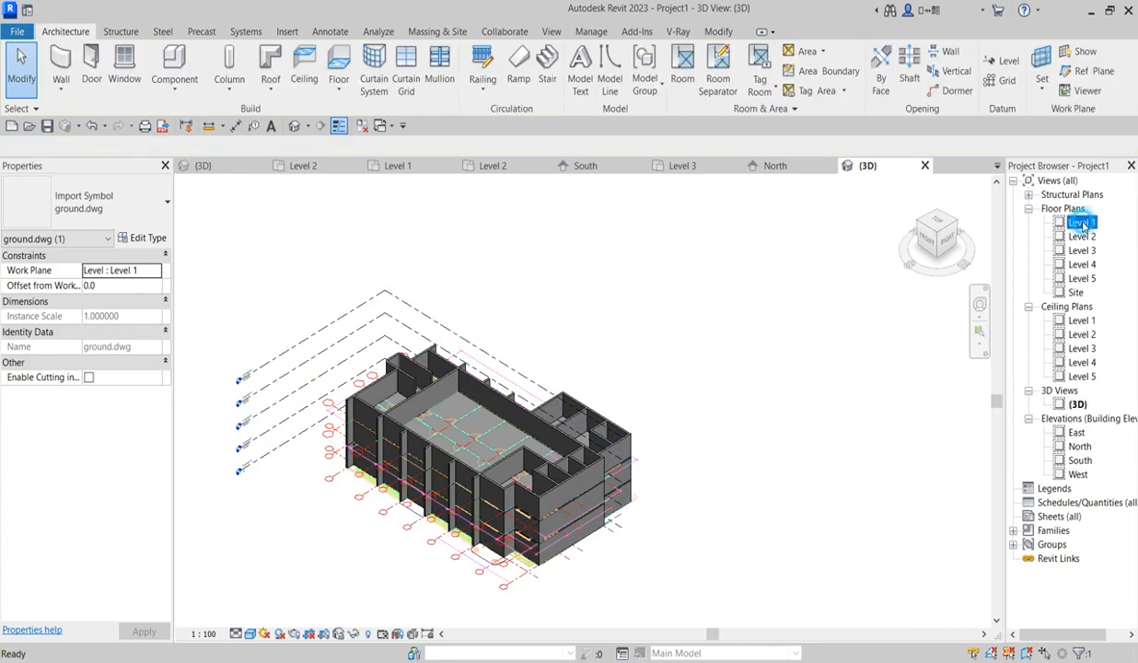
pyautogui.click(660, 396)
pyautogui.scroll(-2, 659, 396)
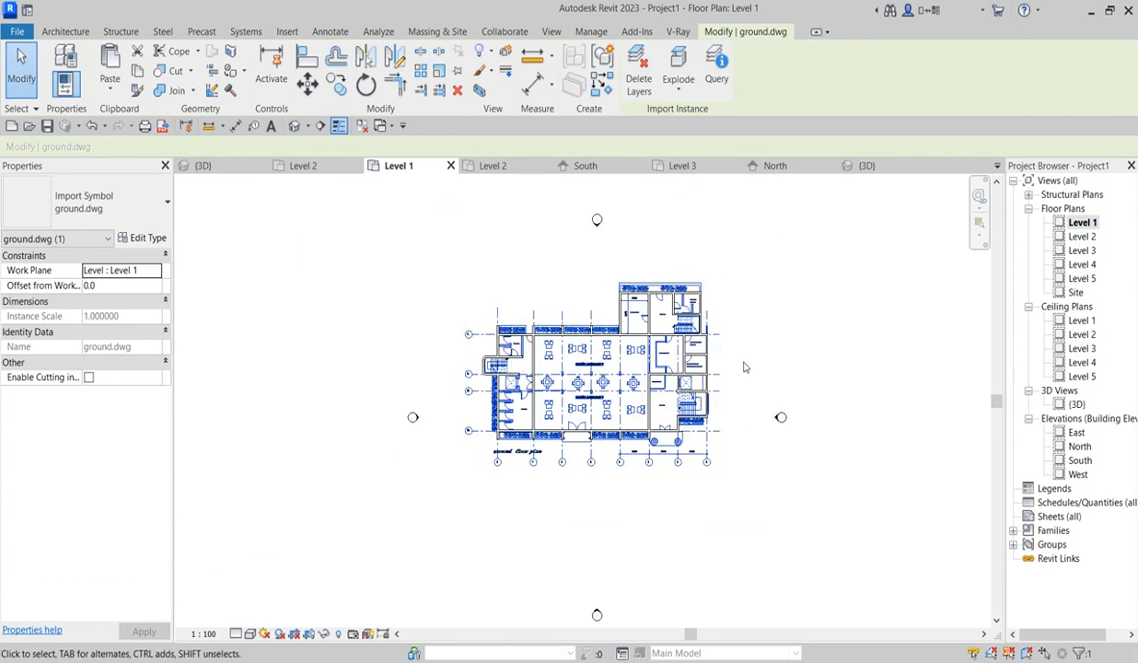
pyautogui.click(759, 350)
pyautogui.doubleClick(1082, 236)
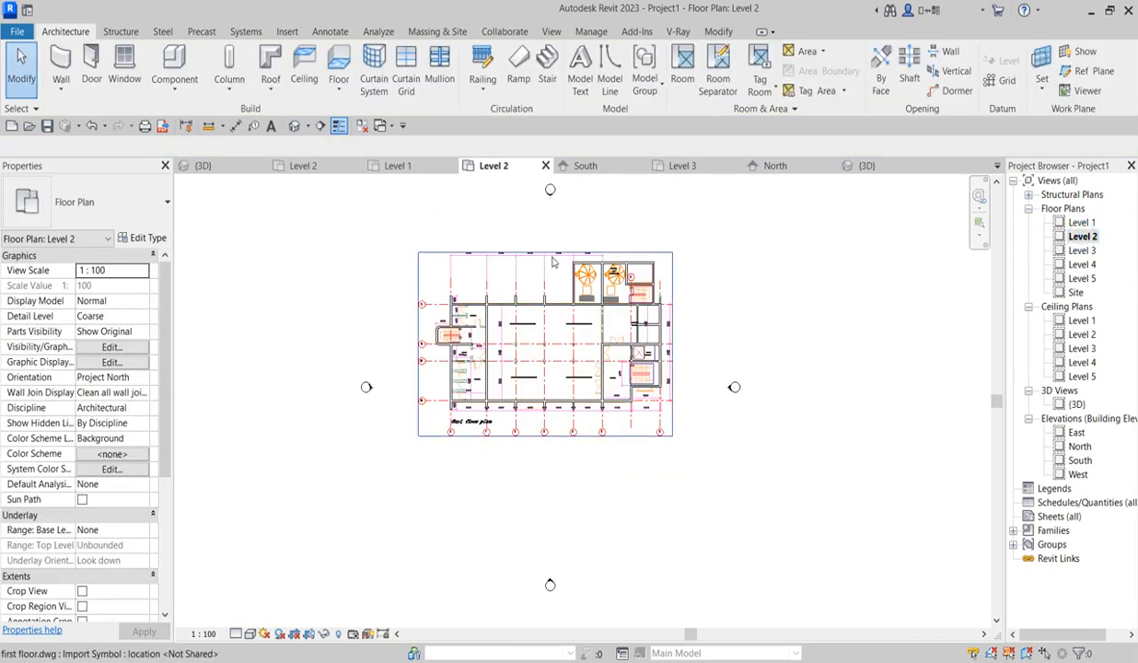
# - In the 3D view, select all visible instances of the ground.dwg import and delete them
pyautogui.doubleClick(1076, 405)
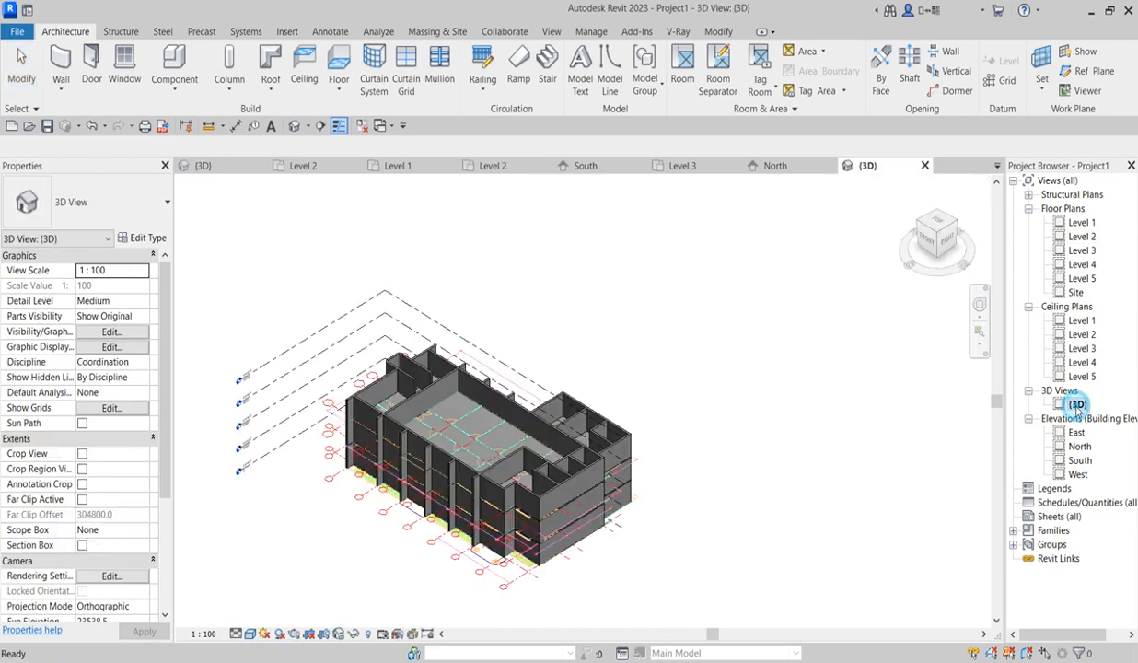
pyautogui.click(324, 488)
pyautogui.rightClick(323, 477)
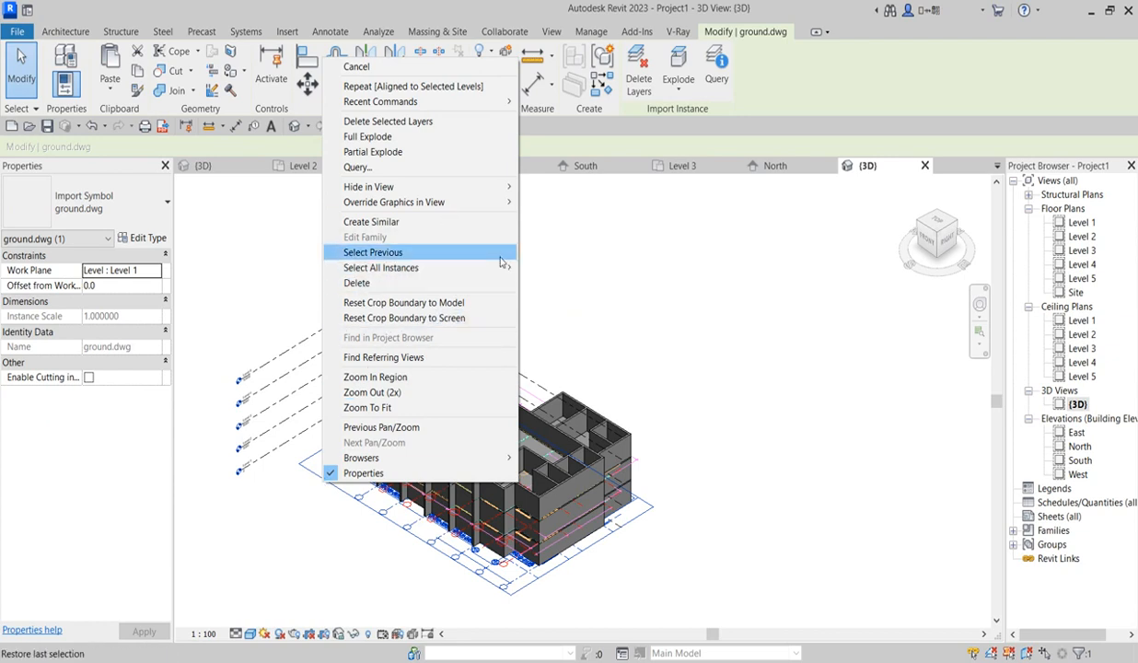
pyautogui.moveTo(505, 267)
pyautogui.click(557, 267)
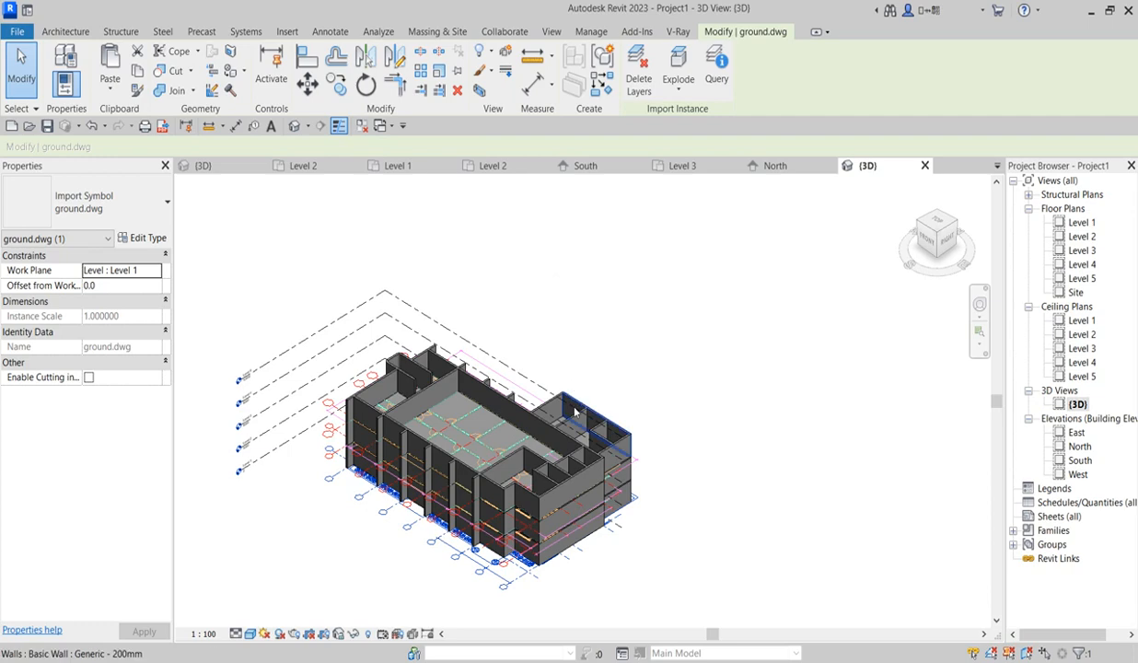
pyautogui.press('Escape')
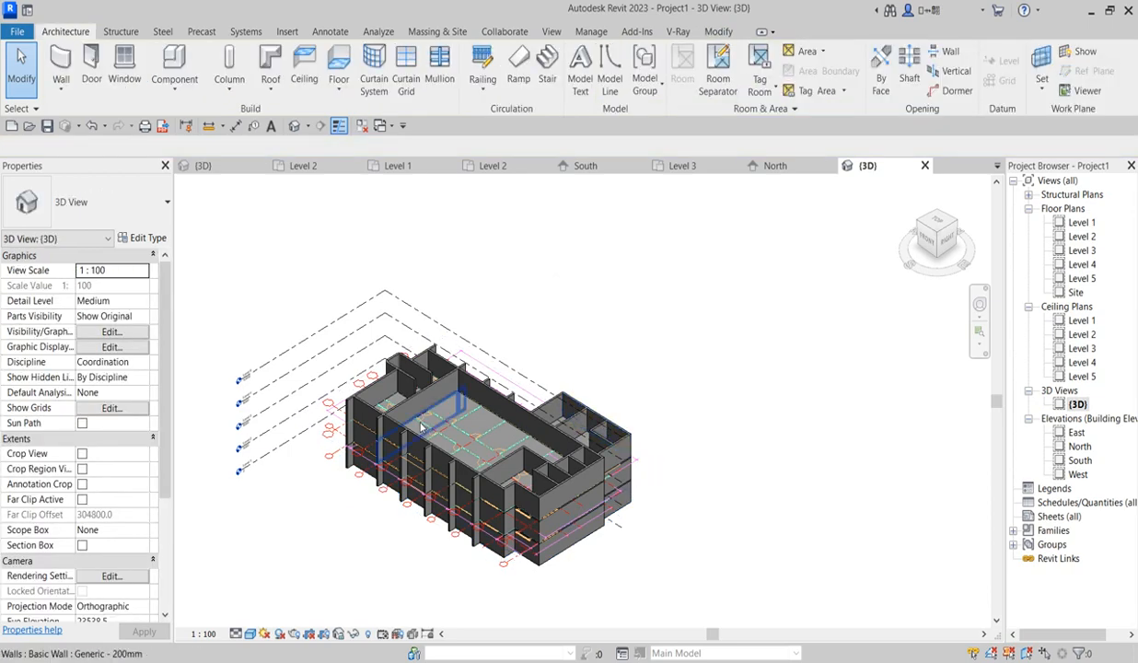
# - Delete the second flor.dwg and first floor.dwg imports from the 3D view and check the building
pyautogui.click(327, 434)
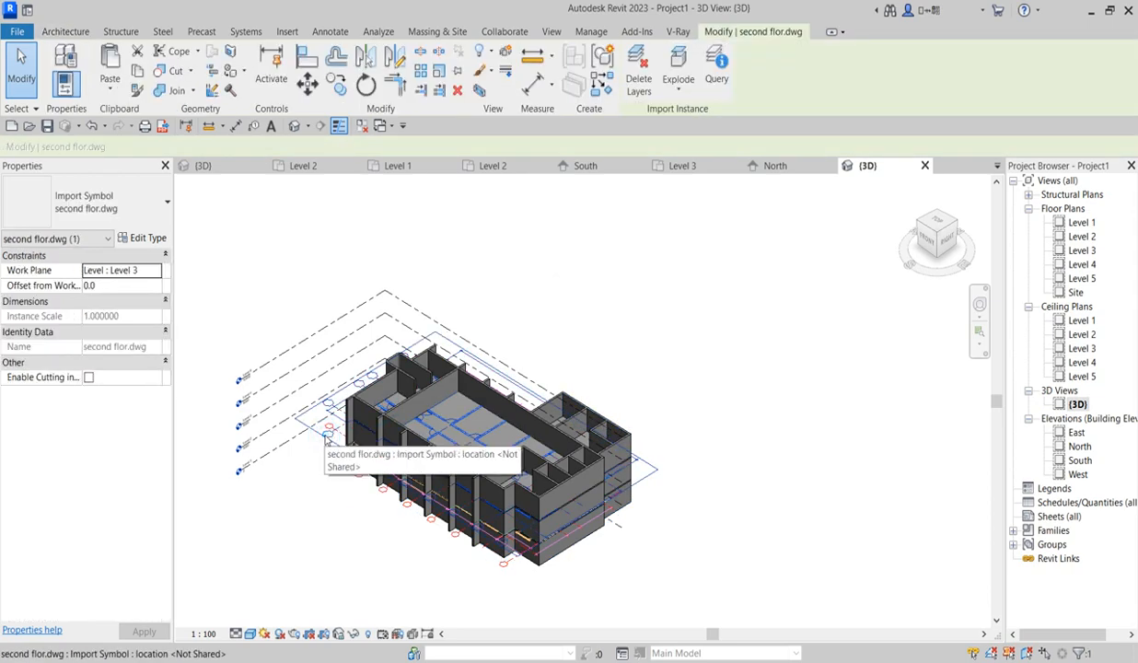
pyautogui.press('Escape')
pyautogui.click(332, 463)
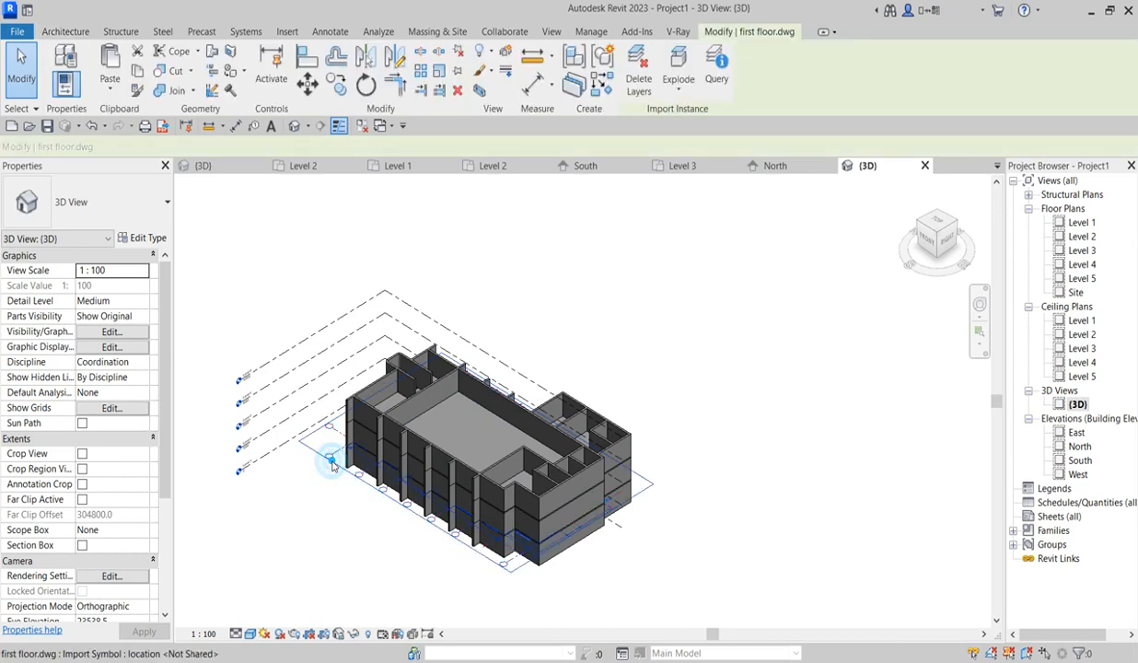
pyautogui.press('Escape')
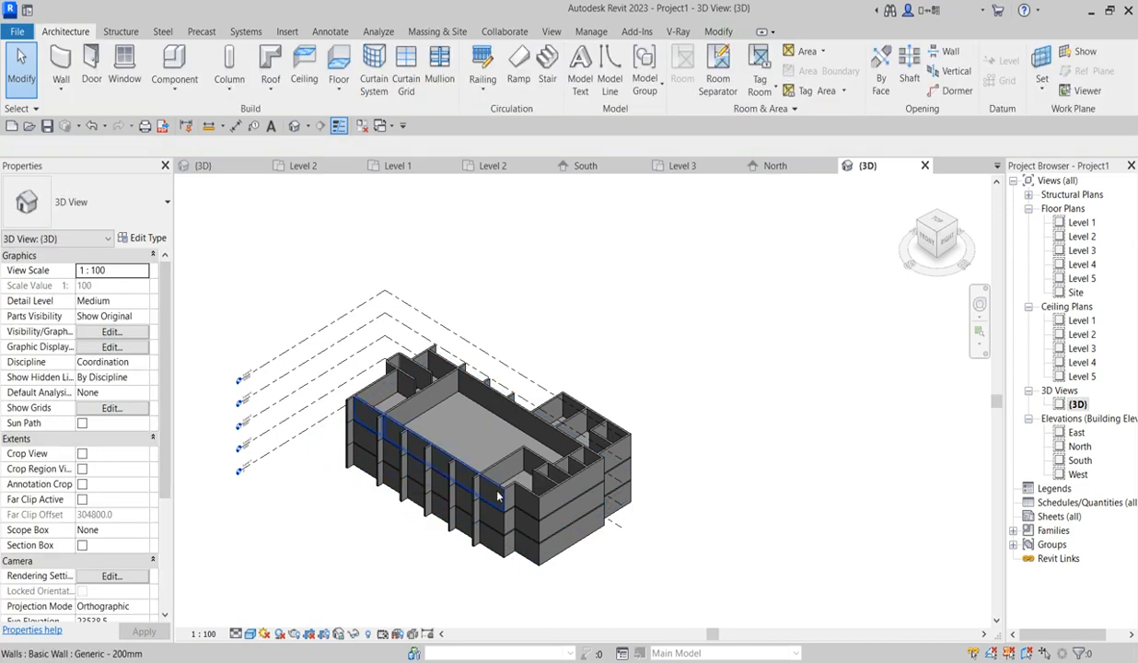
pyautogui.scroll(3, 497, 497)
pyautogui.scroll(-3, 516, 465)
pyautogui.scroll(2, 554, 446)
pyautogui.scroll(-4, 554, 446)
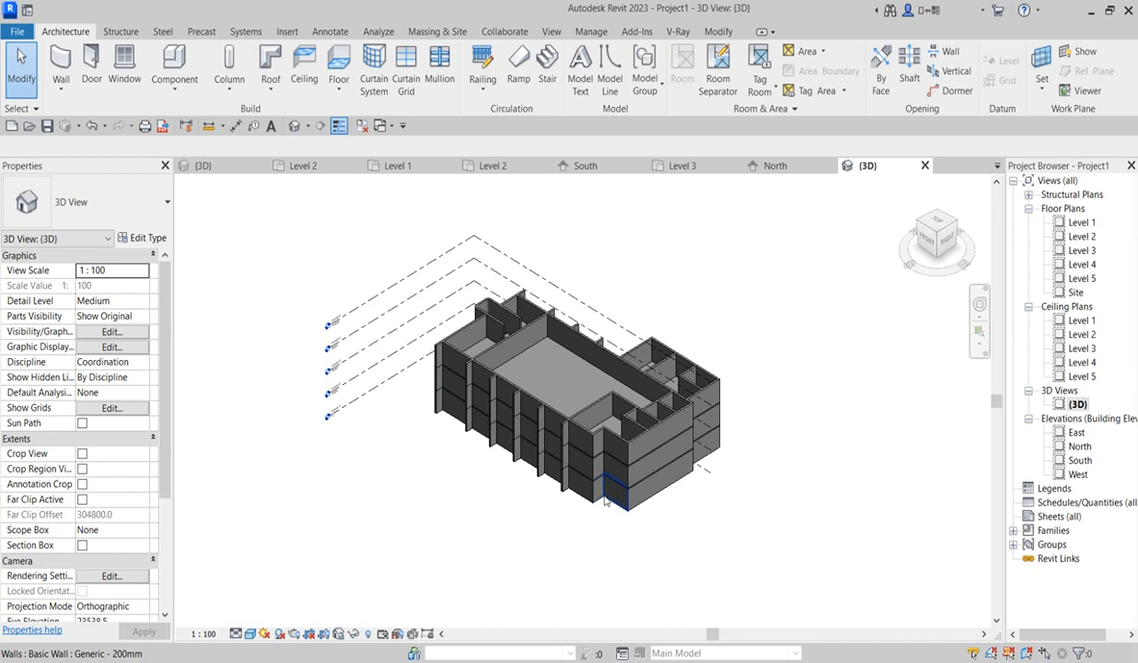
pyautogui.scroll(3, 616, 507)
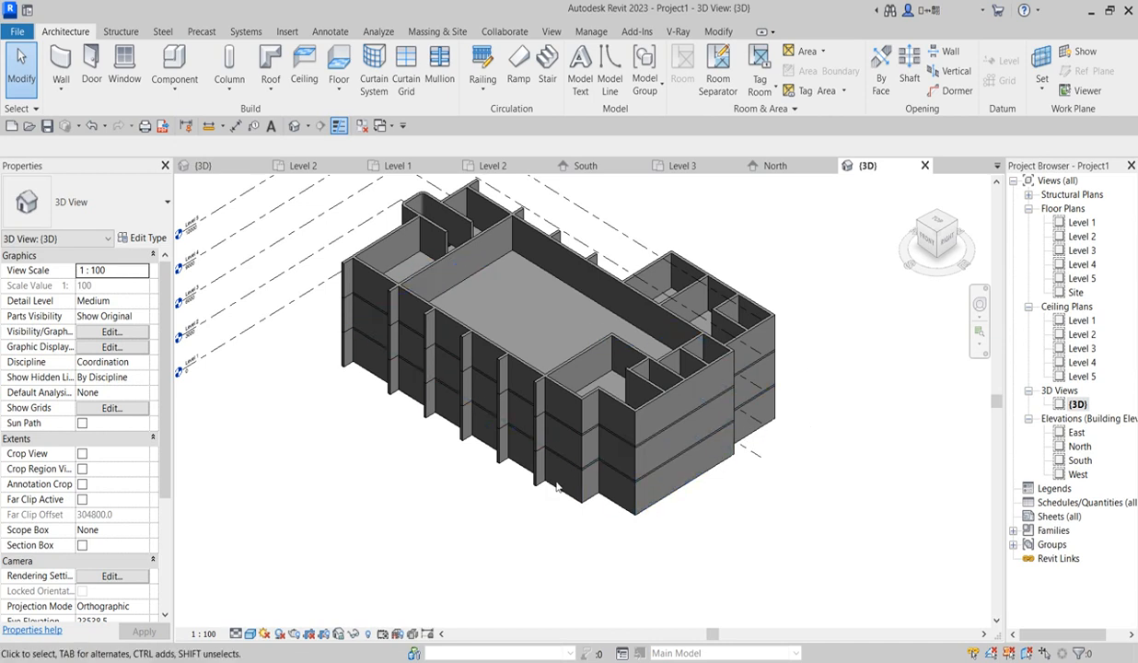
# - In the Level 1 floor plan, place a mirrored pair of M_Single-Flush 0915 x 2032mm doors in the large hall's lower wall
pyautogui.doubleClick(1084, 222)
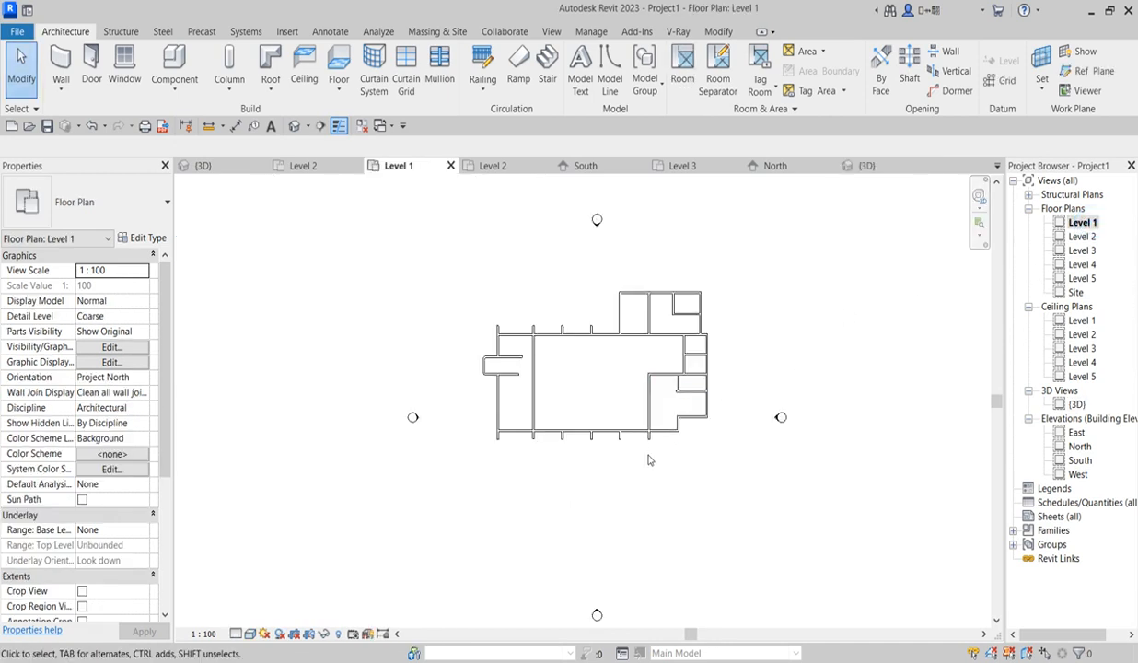
pyautogui.scroll(3, 673, 439)
pyautogui.scroll(-3, 598, 348)
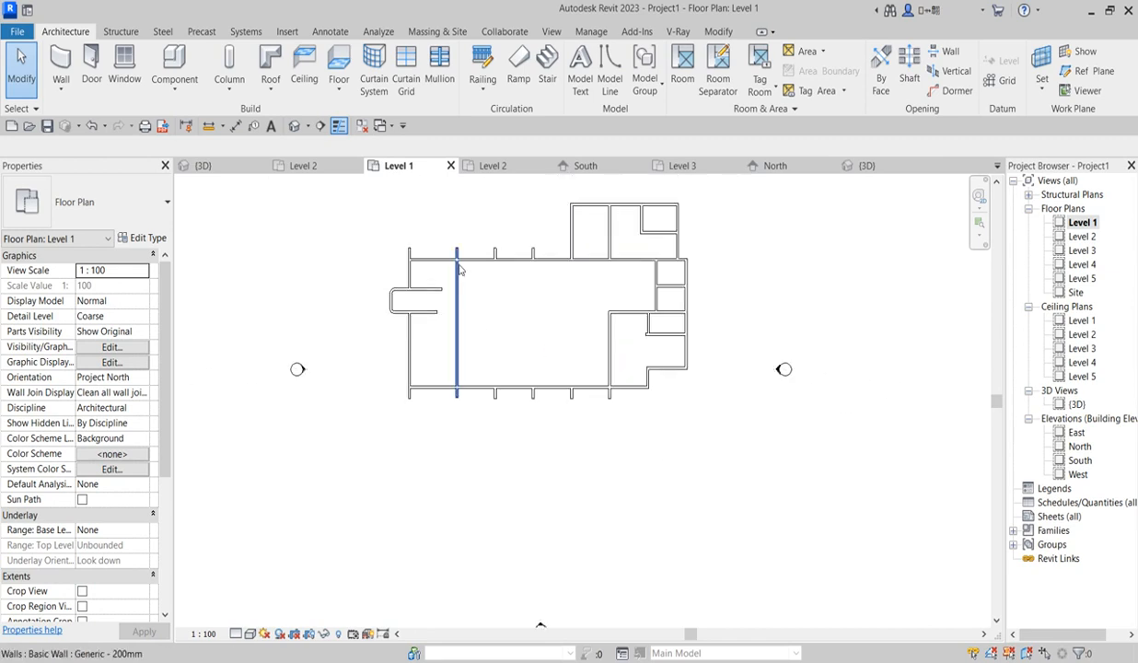
pyautogui.scroll(2, 460, 267)
pyautogui.scroll(1, 459, 276)
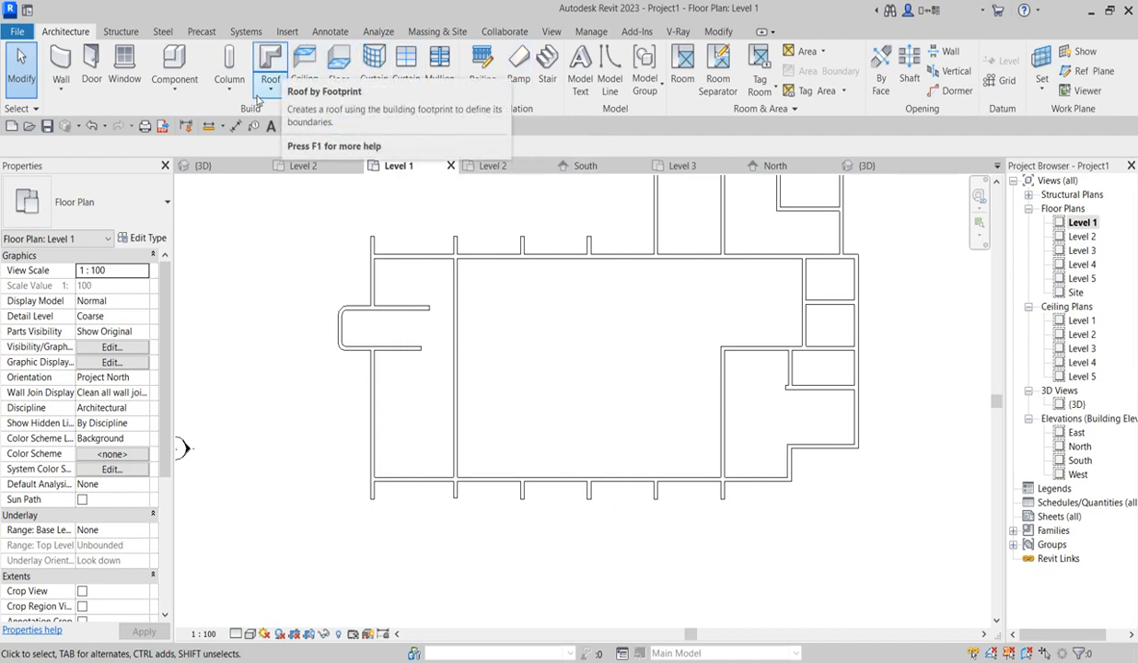
pyautogui.click(90, 69)
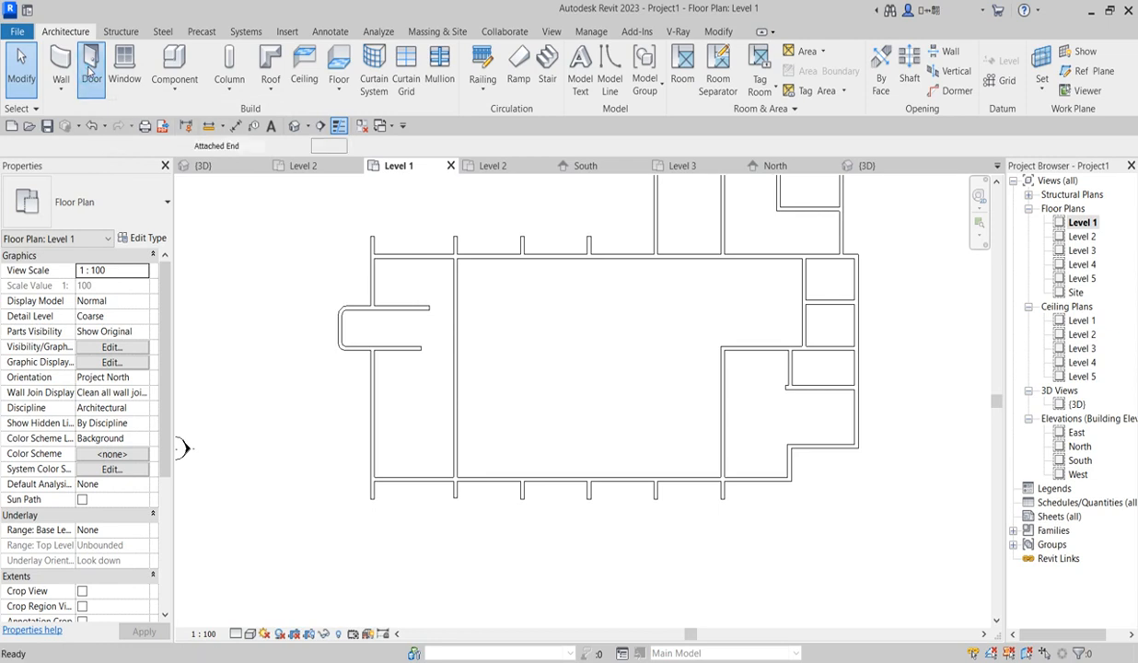
pyautogui.click(168, 208)
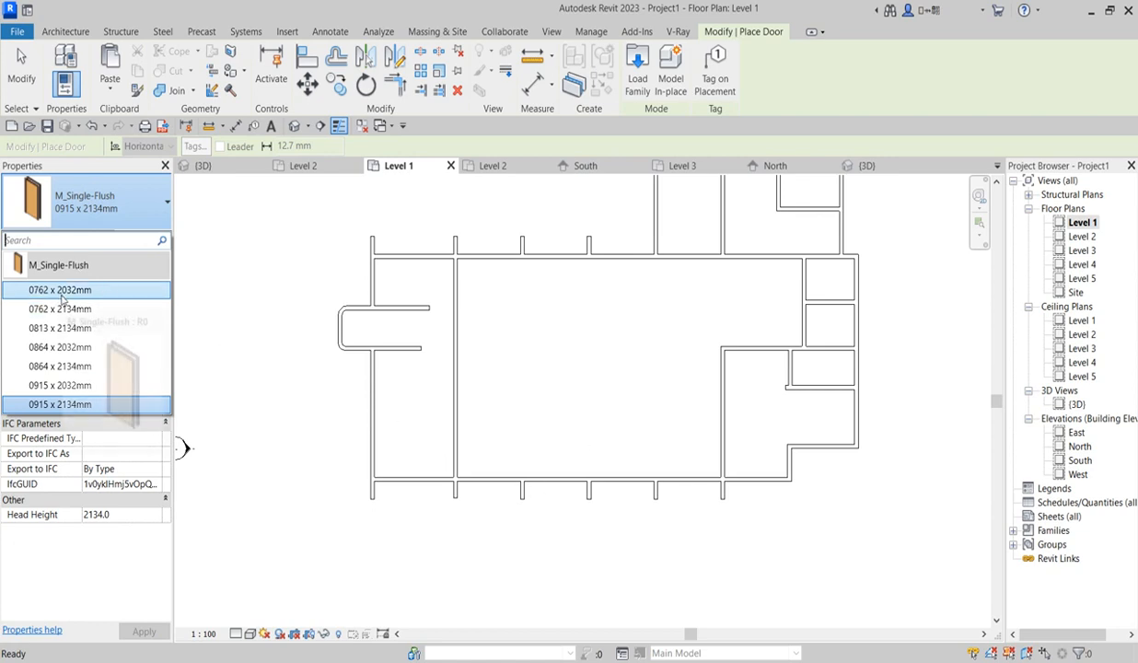
pyautogui.click(55, 385)
pyautogui.scroll(5, 576, 474)
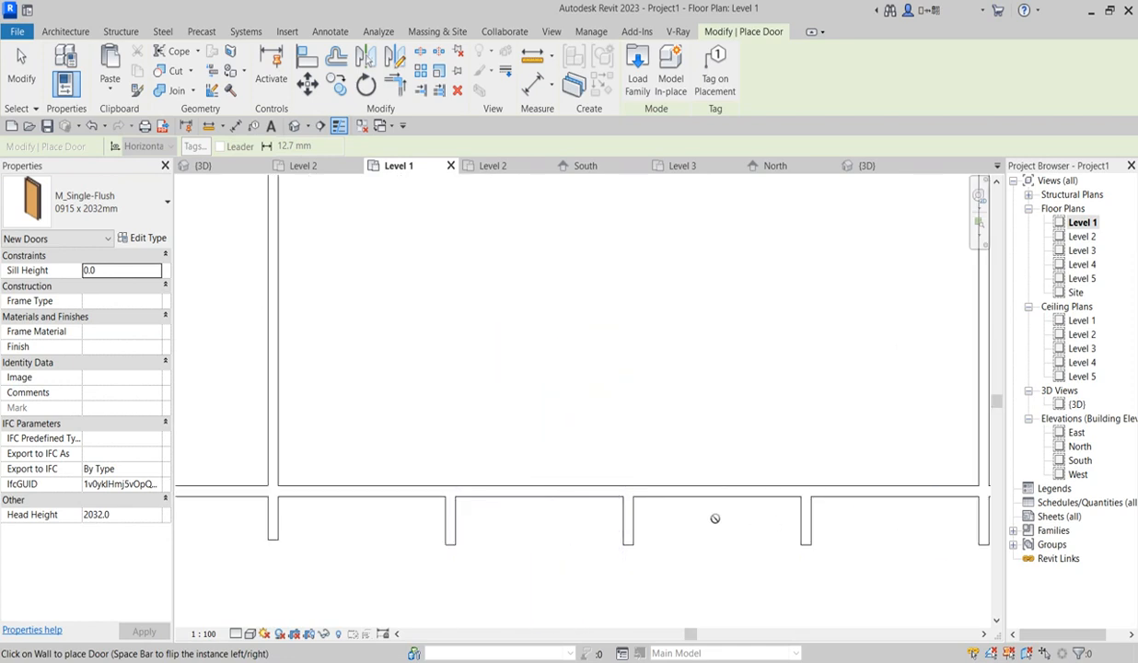
pyautogui.click(735, 505)
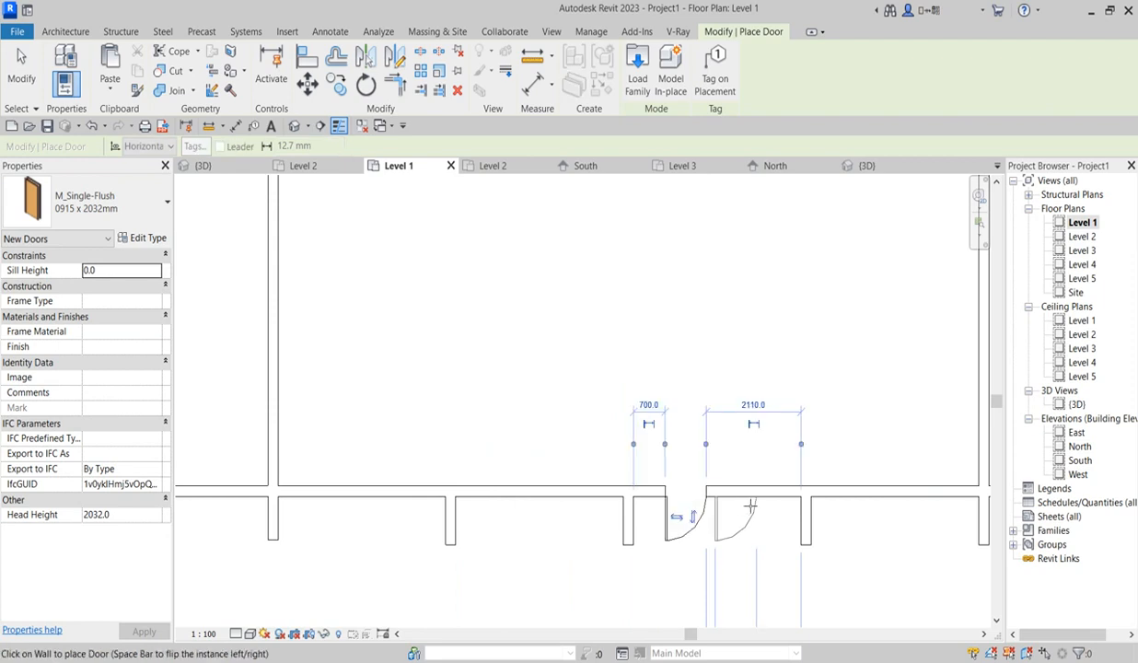
pyautogui.click(731, 500)
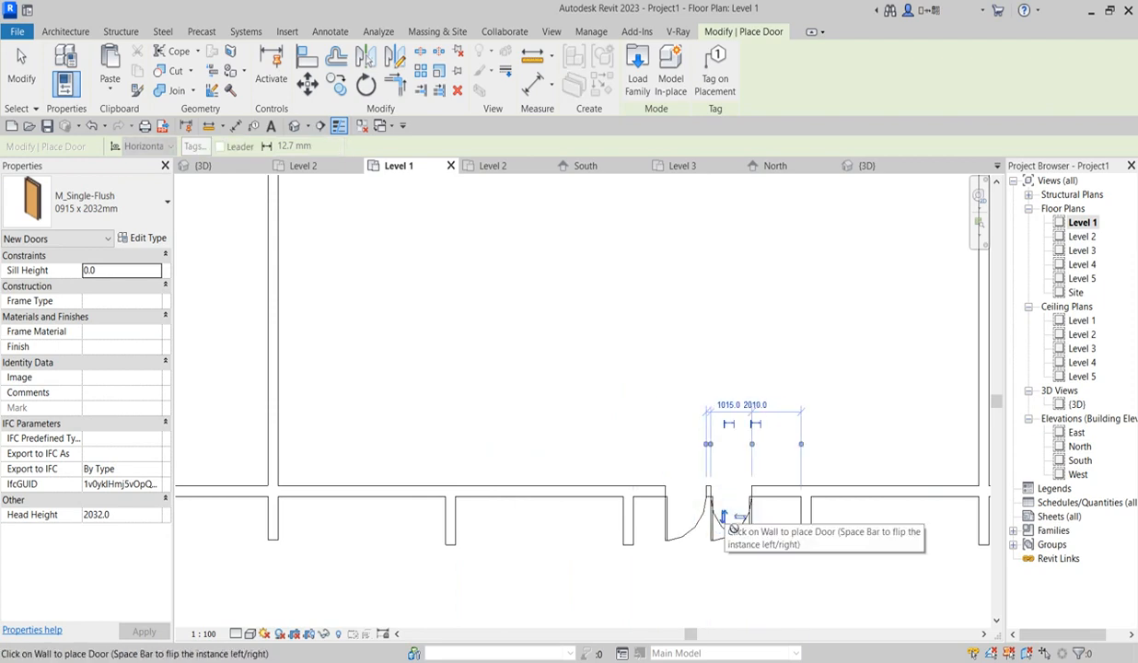
# - Place another mirrored pair of 0915 x 2032mm single-flush doors in the large hall's upper wall, opposite the first pair
pyautogui.scroll(-2, 658, 487)
pyautogui.scroll(-2, 665, 411)
pyautogui.rightClick(644, 359)
pyautogui.click(678, 370)
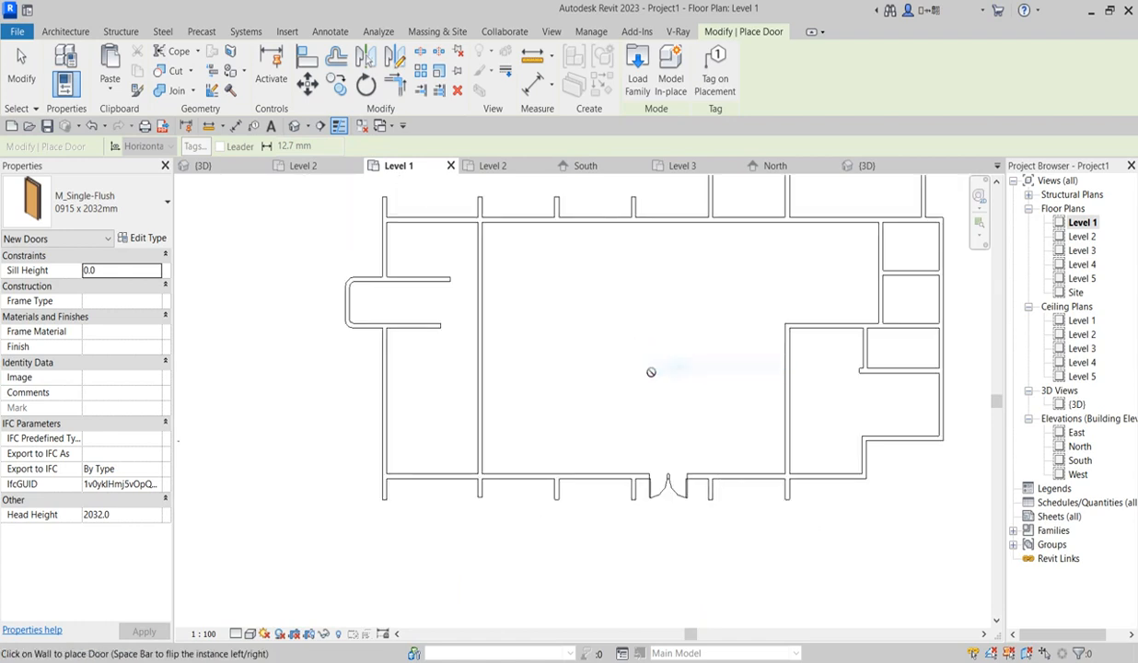
pyautogui.click(682, 217)
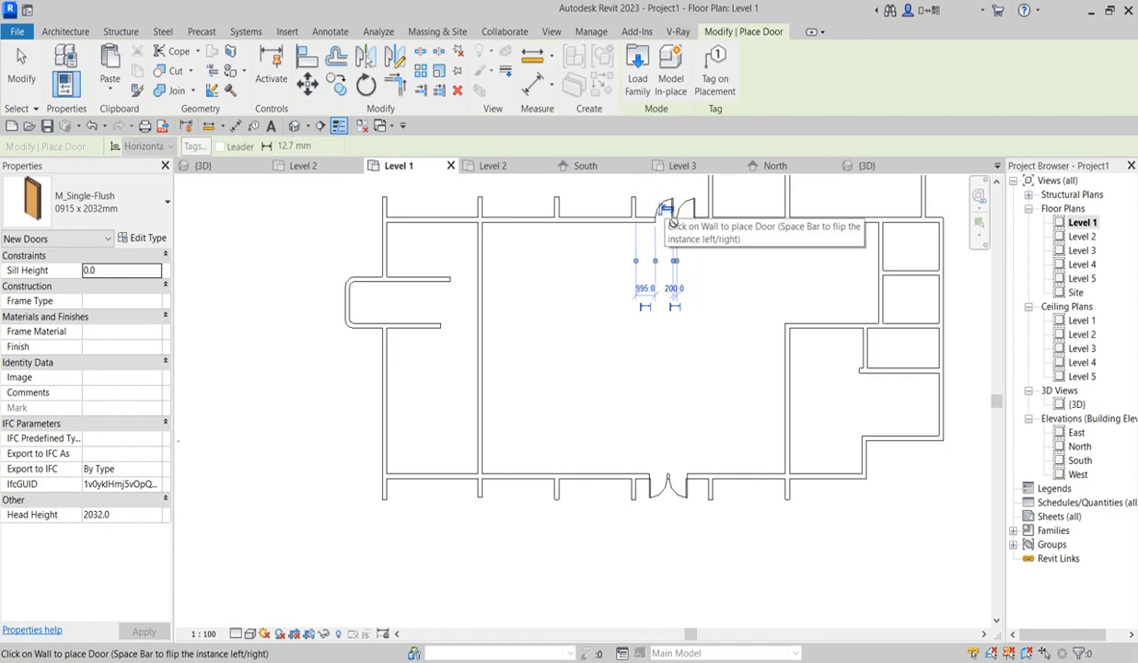
pyautogui.scroll(-3, 727, 284)
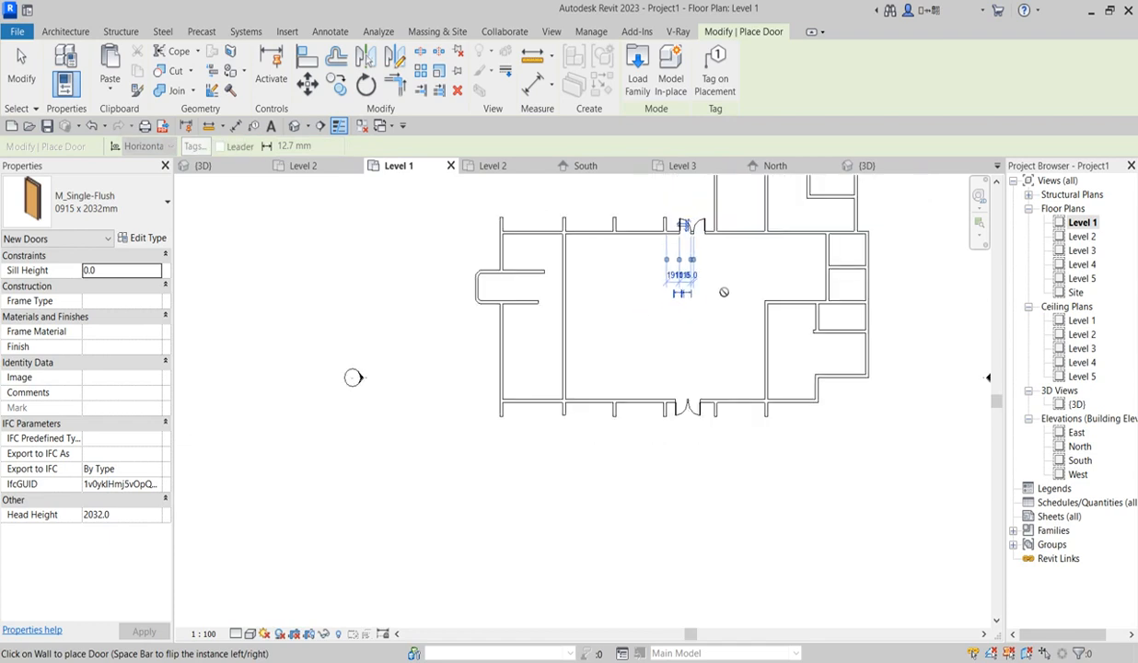
# - Place a mirrored pair of 0915 x 2032mm doors in the lower exterior wall of the room right of the hall
pyautogui.scroll(3, 800, 432)
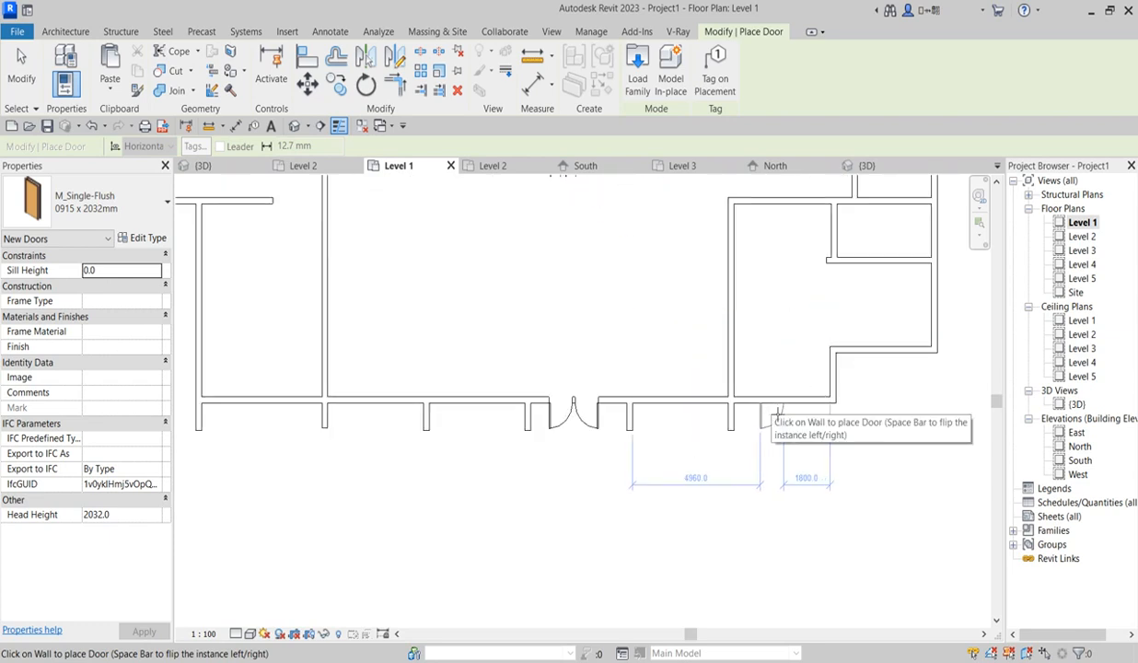
pyautogui.click(778, 415)
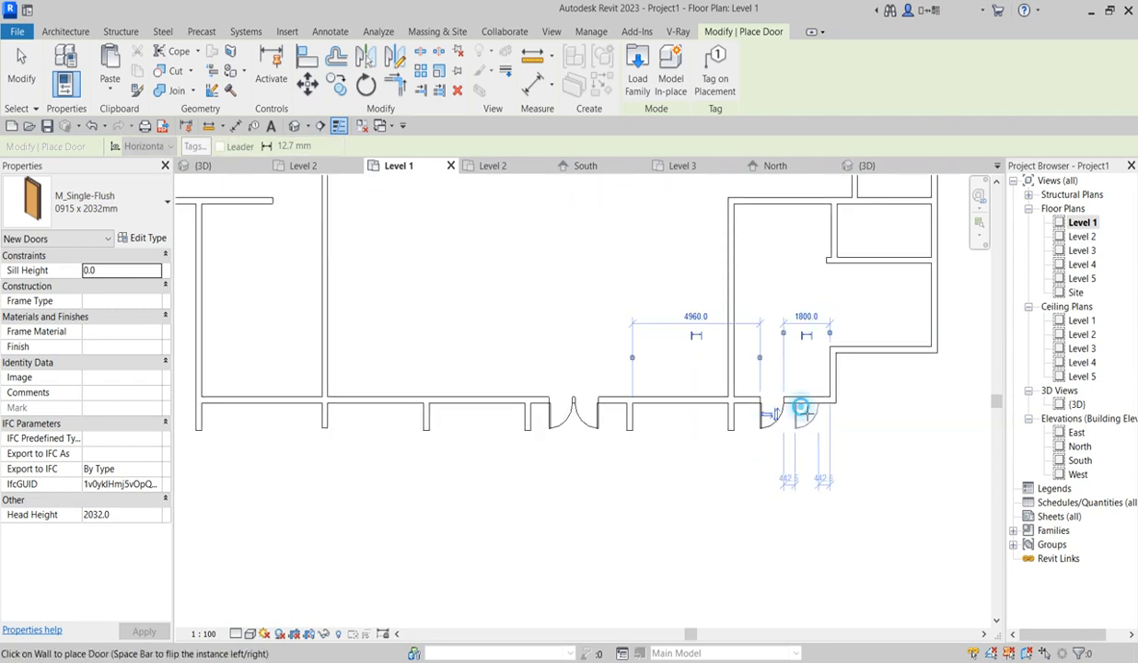
pyautogui.click(807, 418)
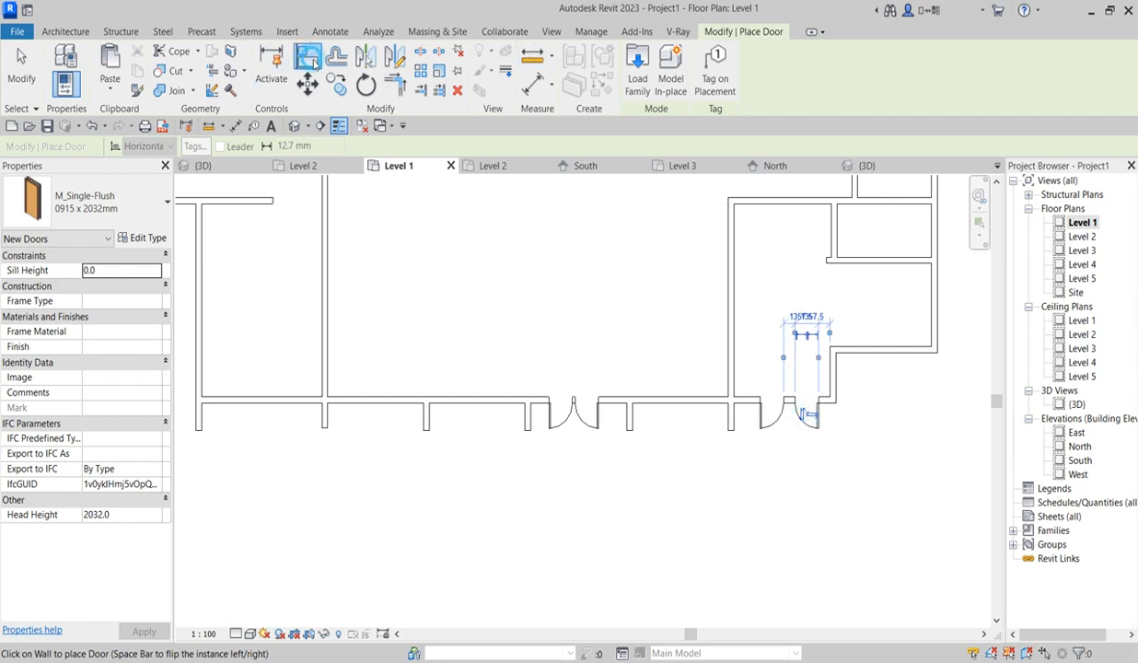
# - Align the right-hand door of the new pair with the inner edge of the left-hand door, closing the gap between them
pyautogui.click(307, 57)
pyautogui.scroll(2, 770, 414)
pyautogui.click(785, 418)
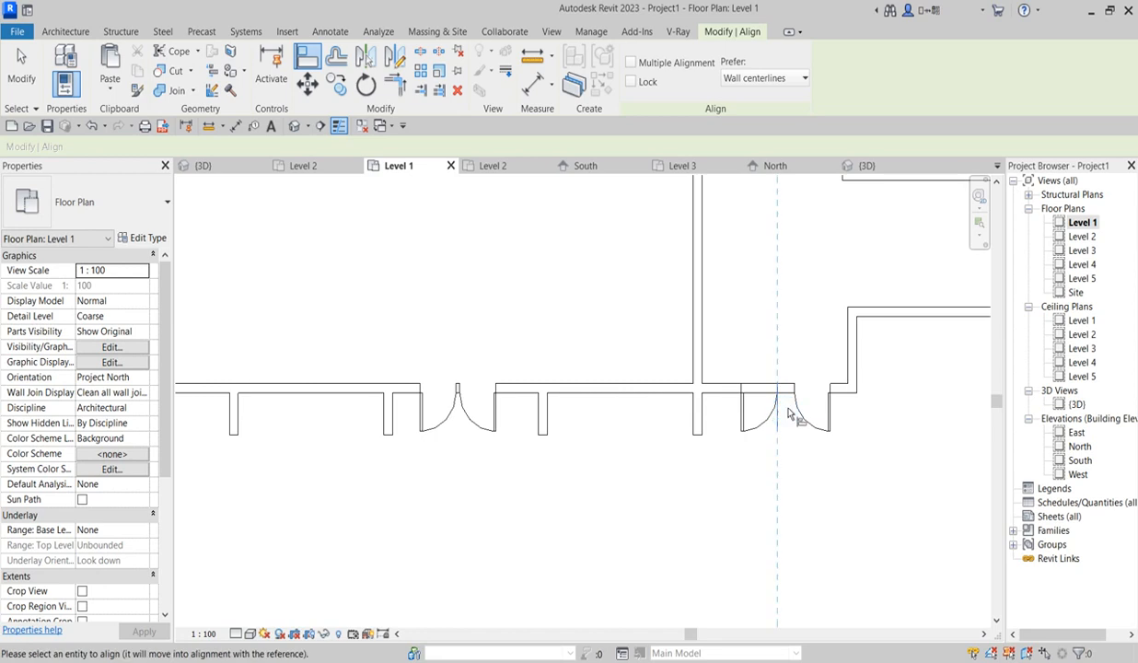
pyautogui.rightClick(780, 305)
pyautogui.click(803, 315)
pyautogui.rightClick(776, 295)
pyautogui.click(811, 308)
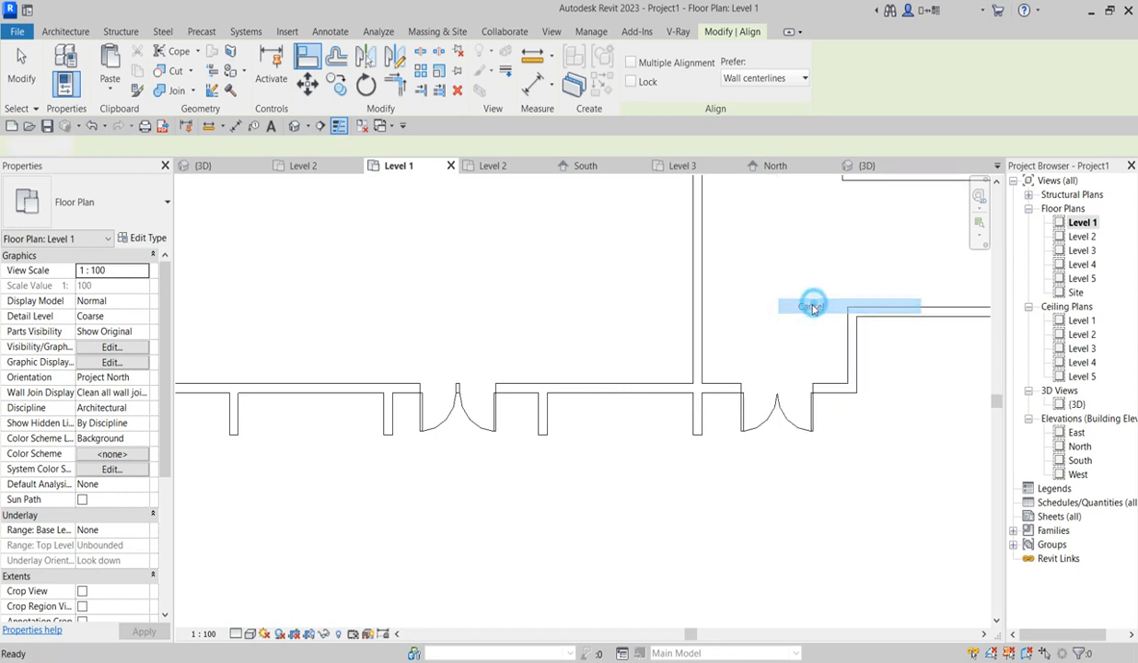
# - Import ground.dwg from the Desktop with Manual - Center positioning at Level 1 and place it over the building plan
pyautogui.scroll(-3, 414, 393)
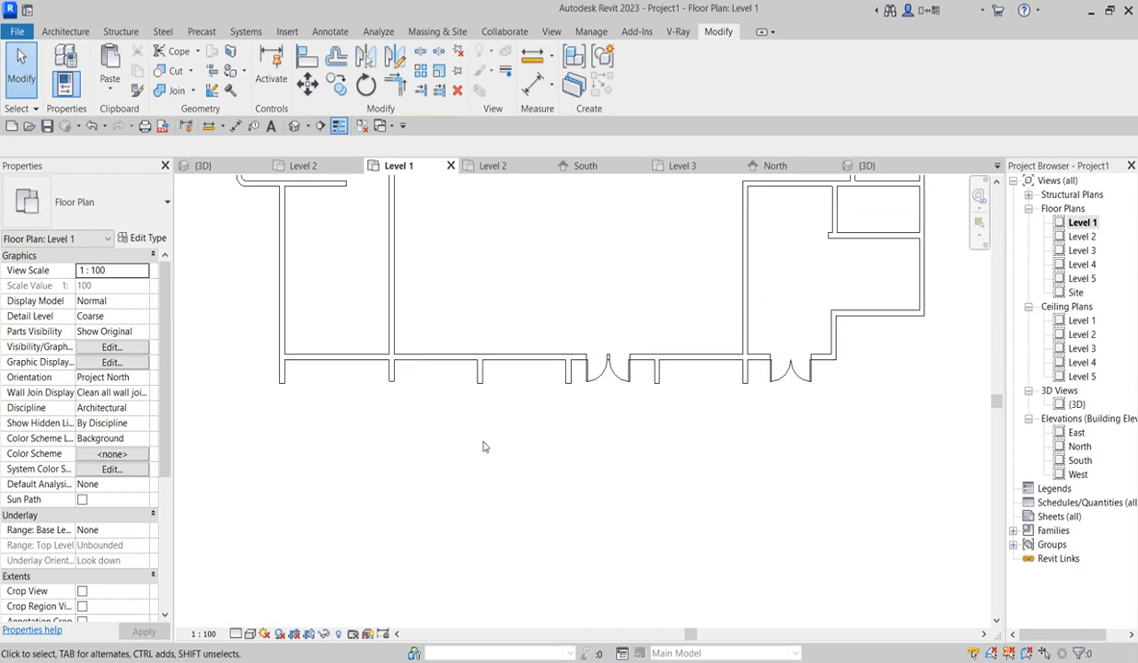
pyautogui.scroll(-4, 607, 414)
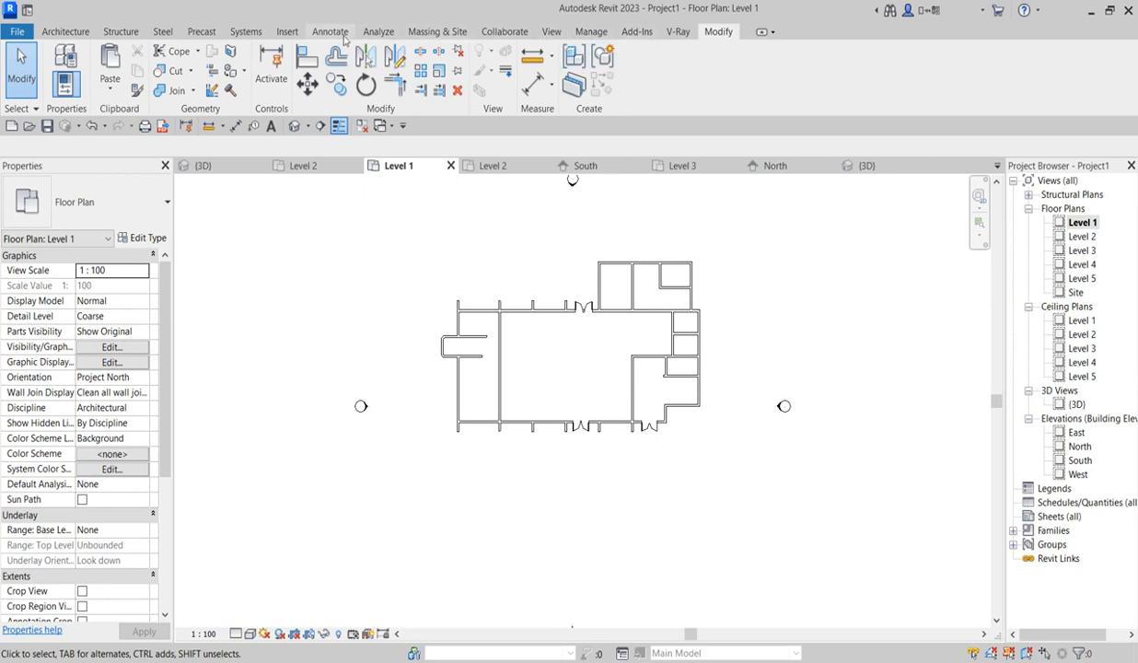
pyautogui.click(288, 30)
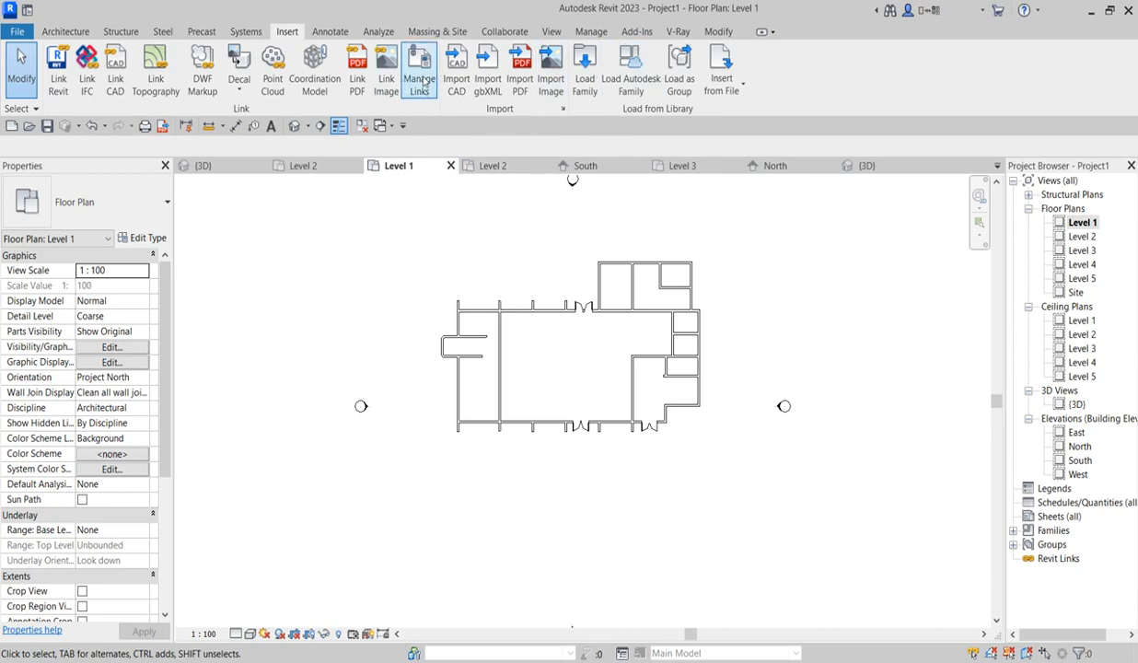
pyautogui.click(456, 74)
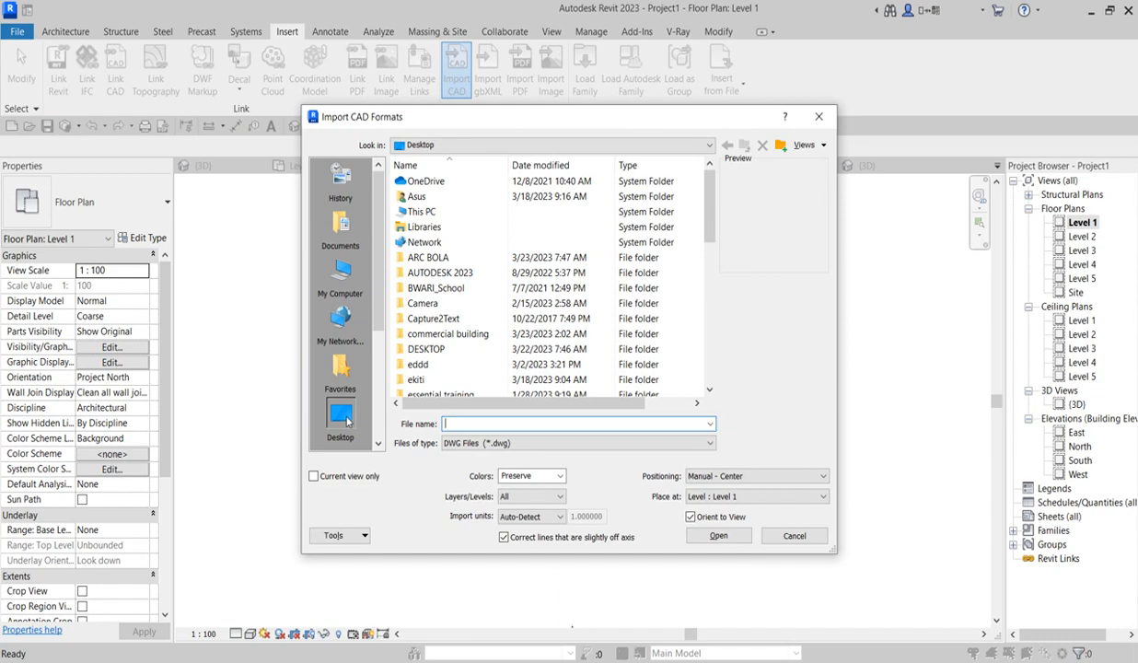
pyautogui.moveTo(707, 200); pyautogui.dragTo(724, 361)
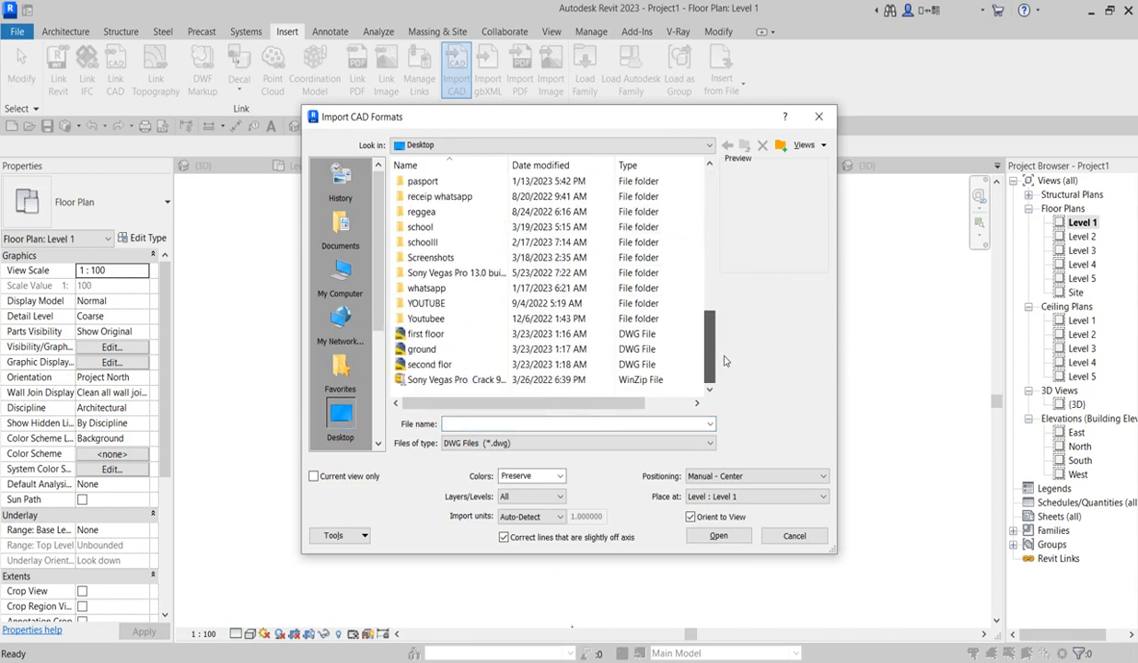
pyautogui.click(421, 349)
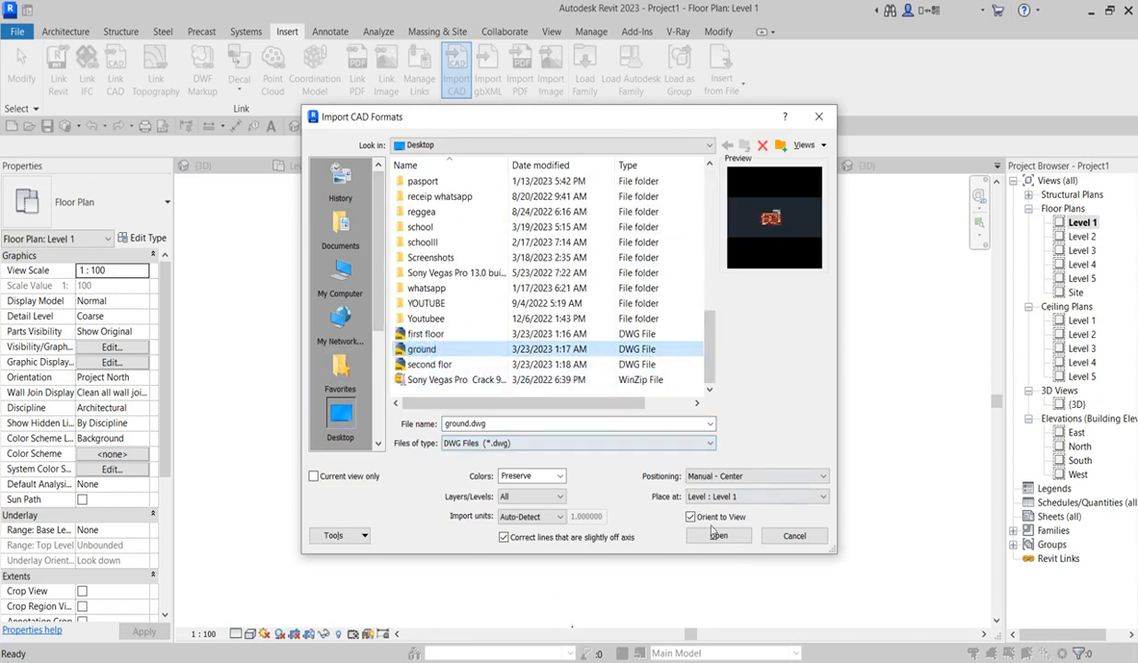
pyautogui.click(822, 477)
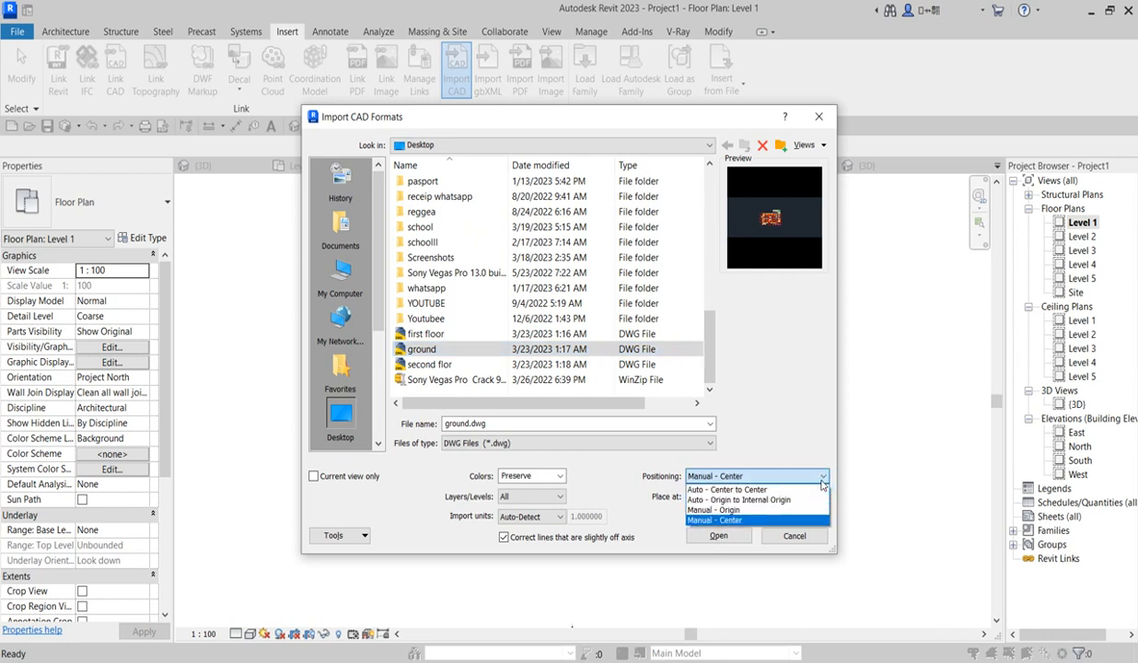
pyautogui.click(744, 521)
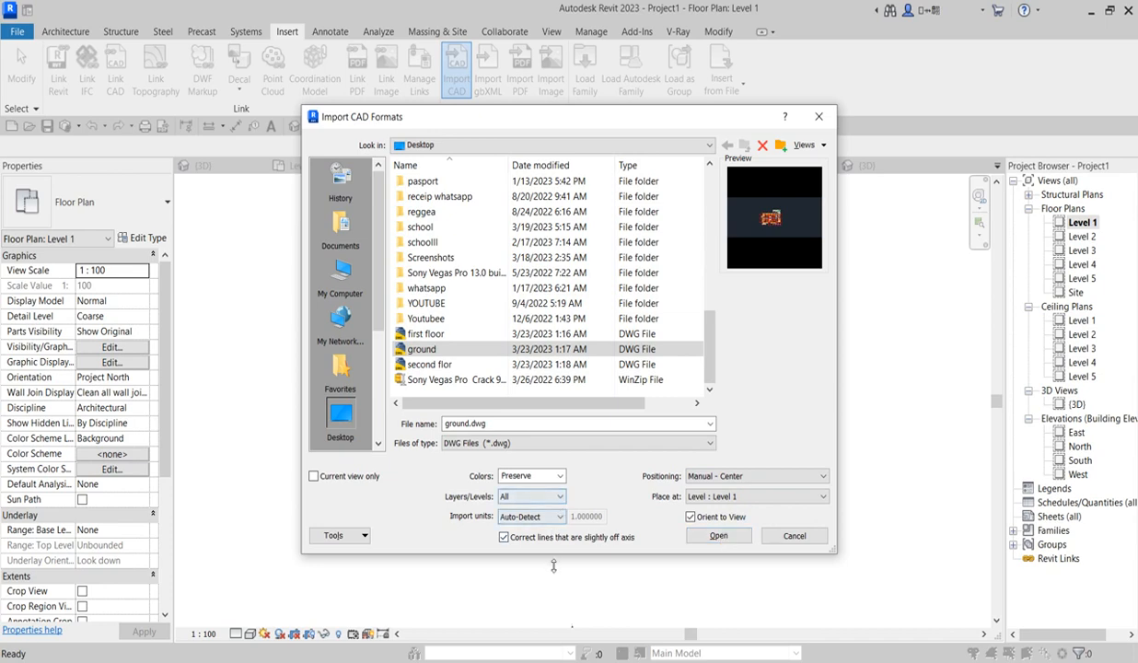
pyautogui.click(720, 540)
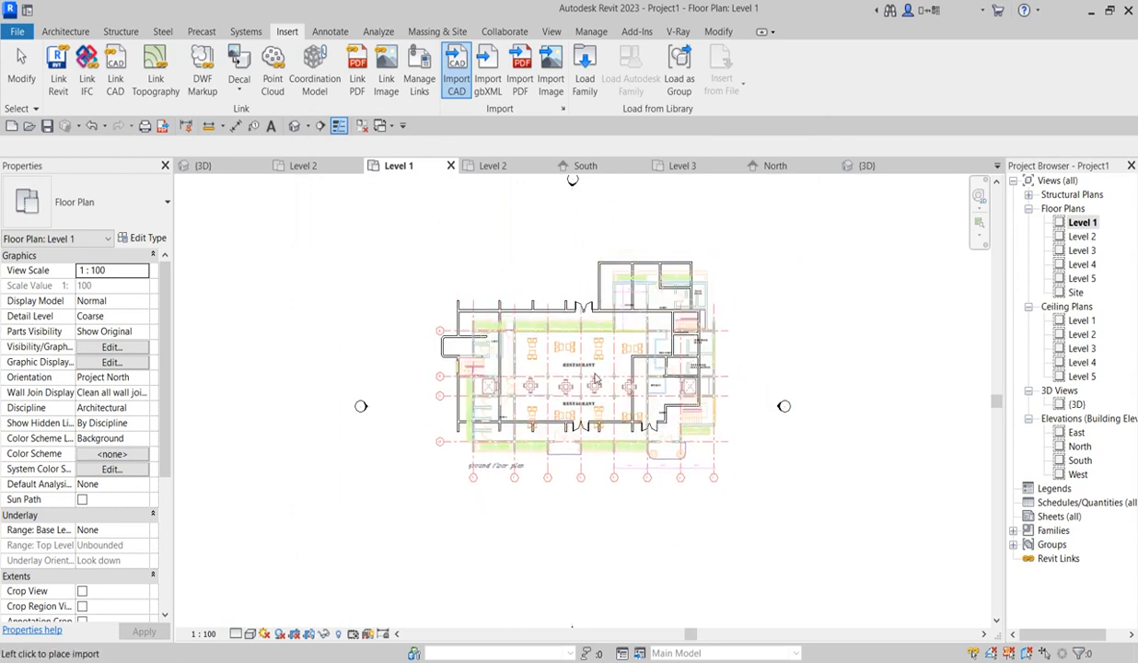
pyautogui.click(577, 366)
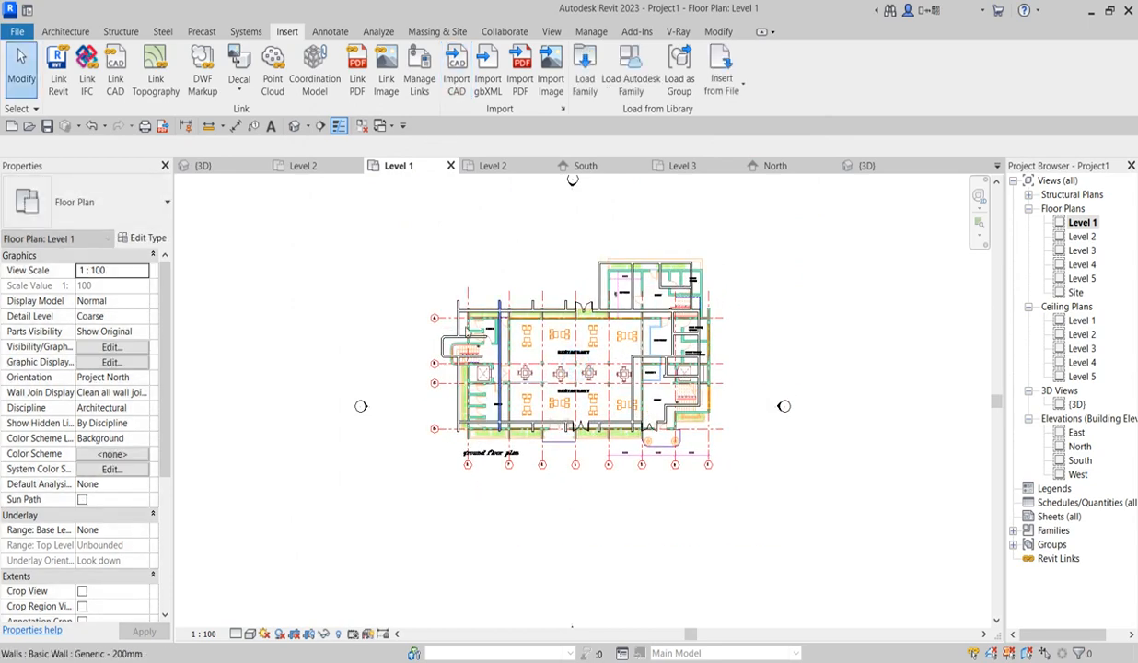
# - Align the imported ground.dwg drawing to the building, matching its outermost vertical grid line and grid line A with the corresponding wall centerlines
pyautogui.scroll(5, 465, 373)
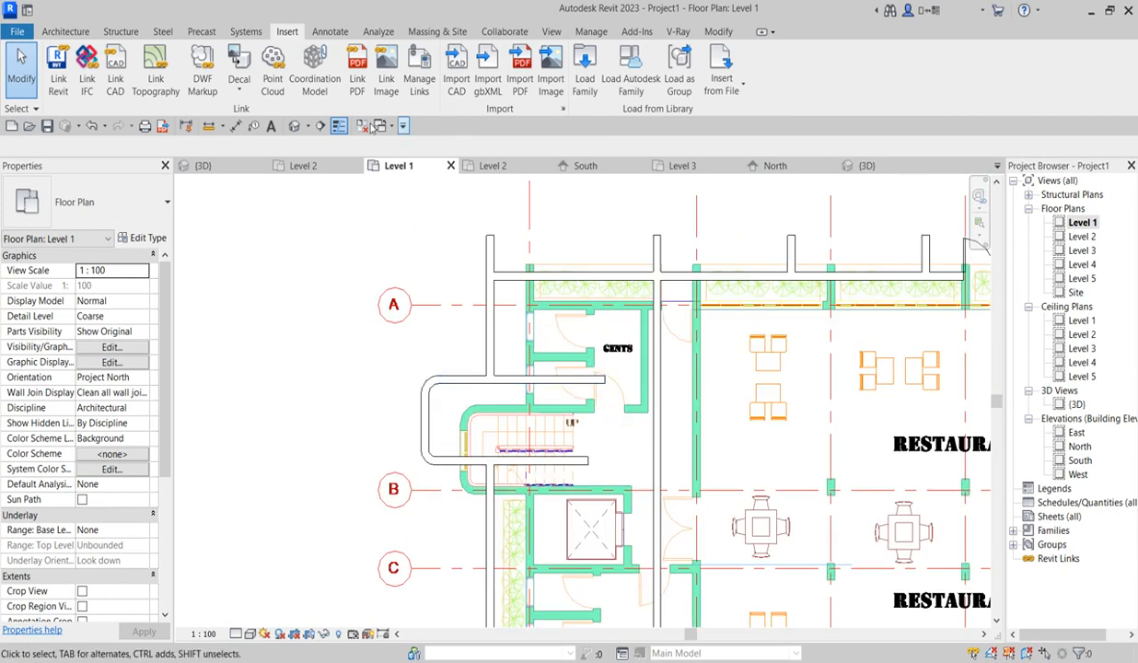
pyautogui.click(716, 33)
pyautogui.click(309, 57)
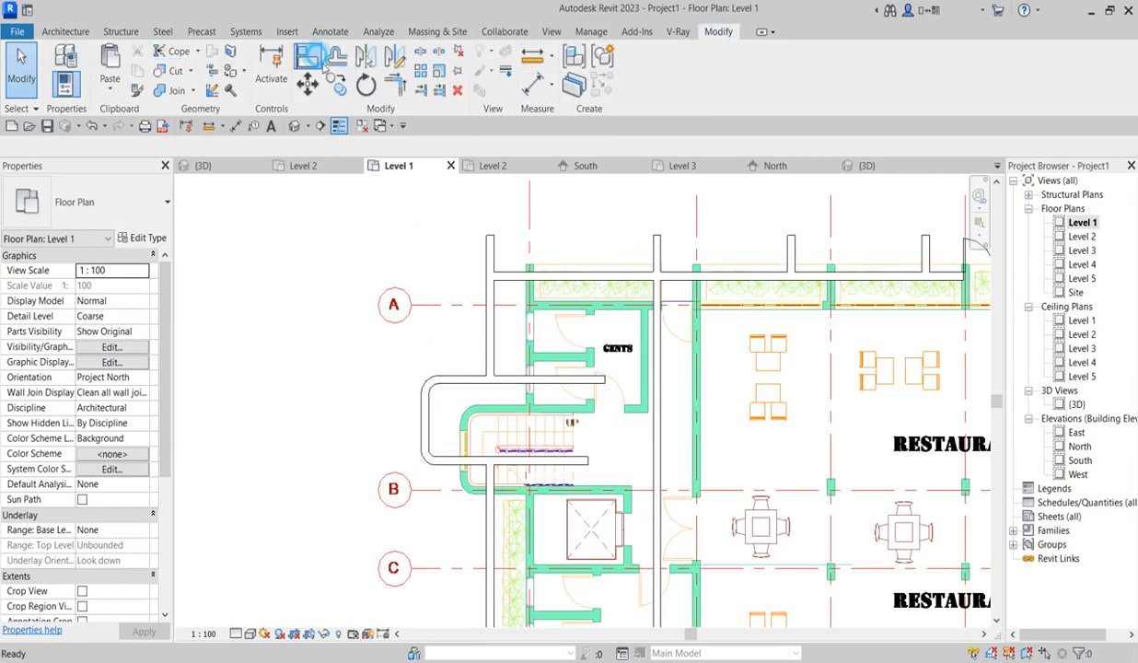
pyautogui.scroll(4, 489, 256)
pyautogui.click(490, 247)
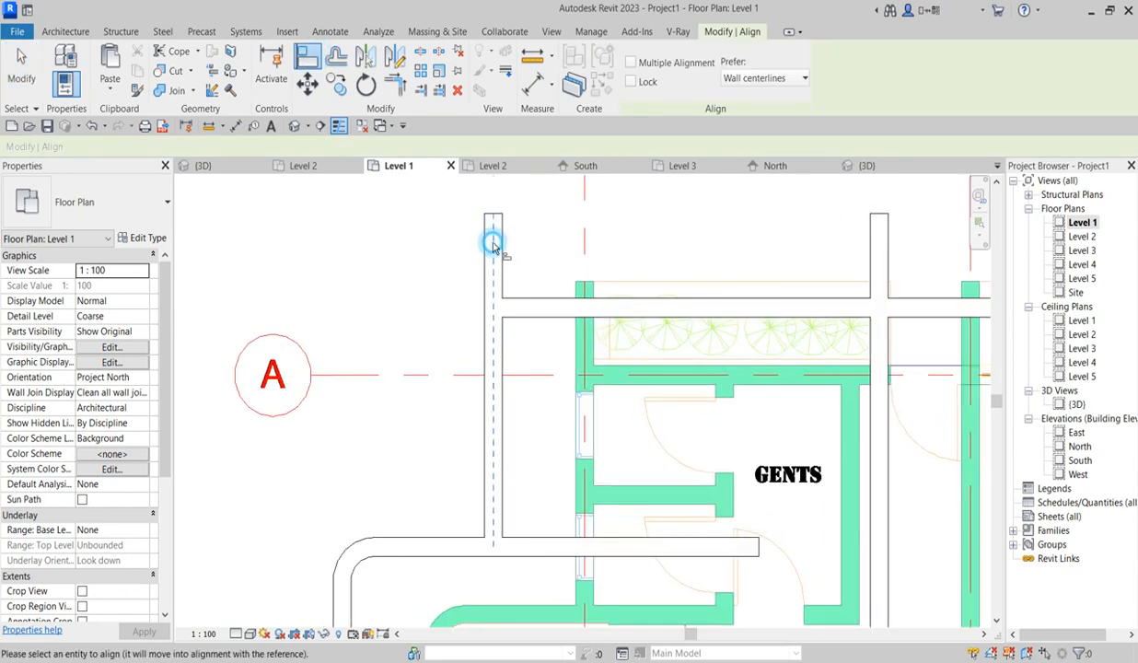
pyautogui.click(588, 238)
pyautogui.click(556, 318)
pyautogui.click(416, 376)
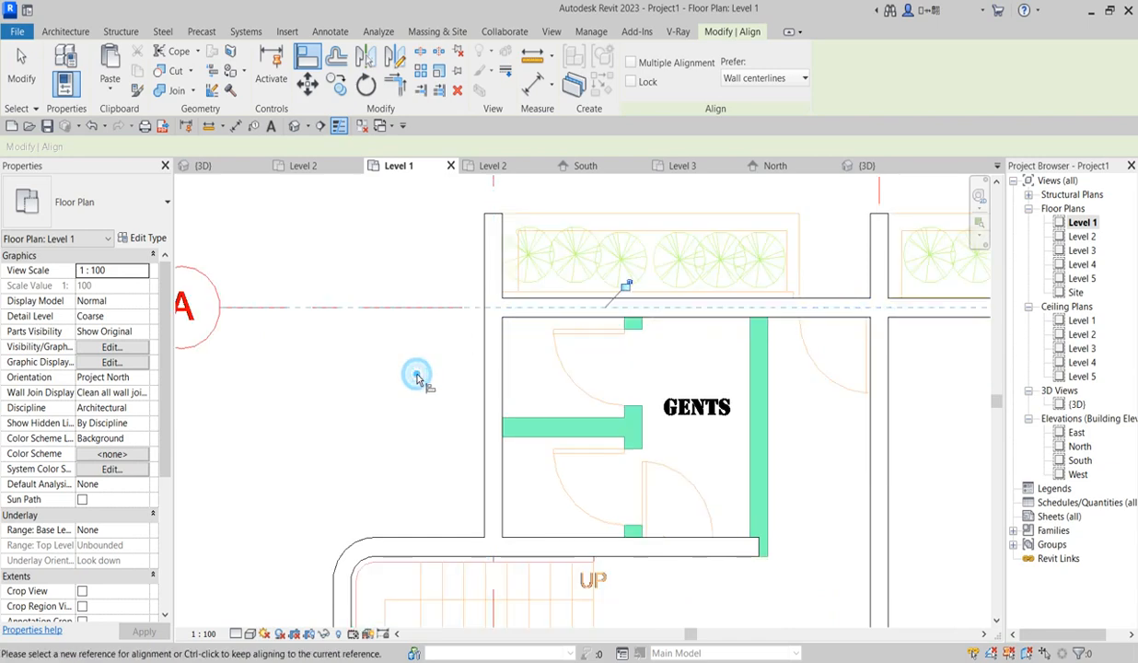
pyautogui.scroll(-6, 423, 313)
pyautogui.rightClick(619, 269)
pyautogui.click(646, 260)
pyautogui.rightClick(619, 270)
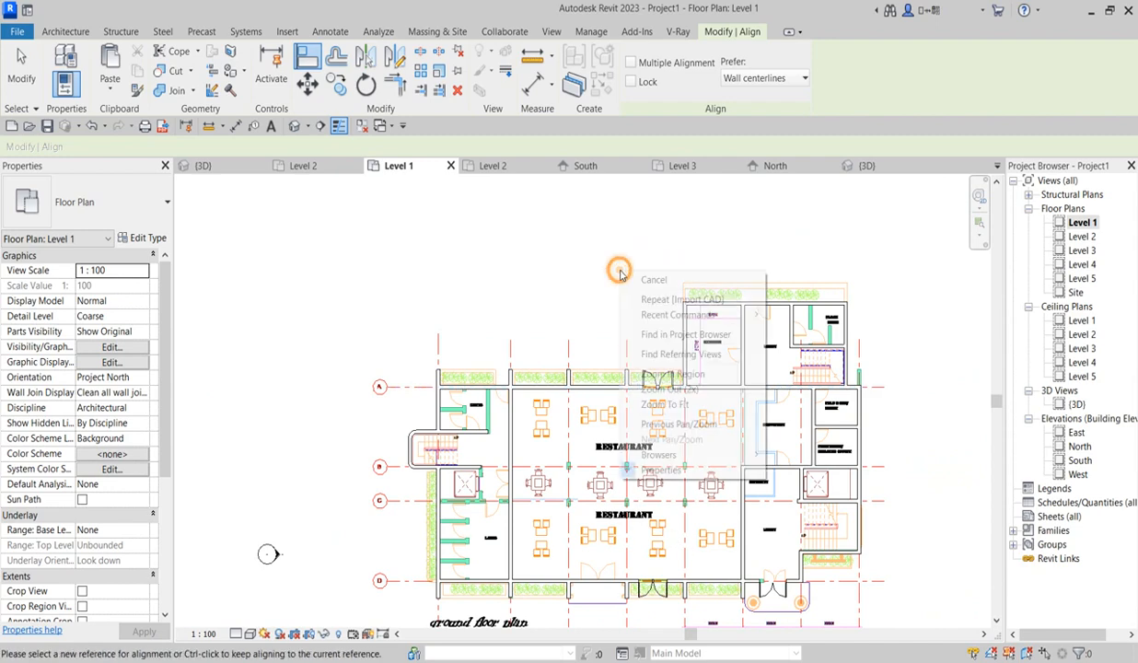
pyautogui.click(657, 285)
# - Move the pair of doors in the hall's lower wall to the drawing's entrance between grid lines 5 and 6 and nudge it to centre
pyautogui.scroll(-2, 622, 536)
pyautogui.scroll(2, 622, 561)
pyautogui.scroll(5, 594, 331)
pyautogui.moveTo(579, 309); pyautogui.dragTo(702, 469)
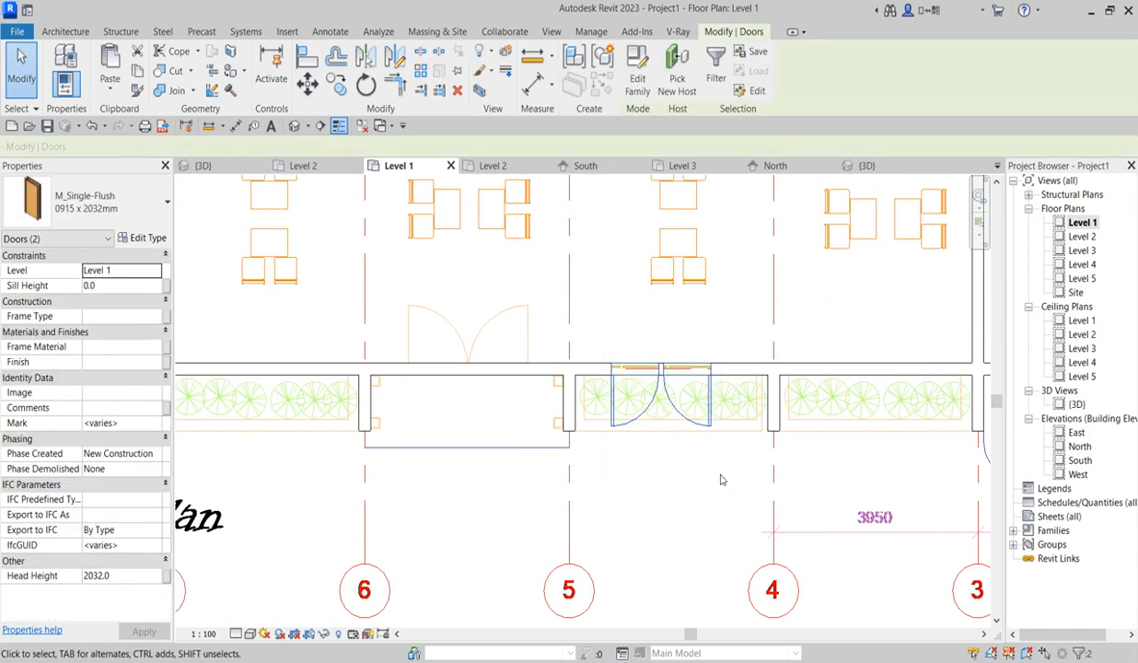
pyautogui.click(311, 86)
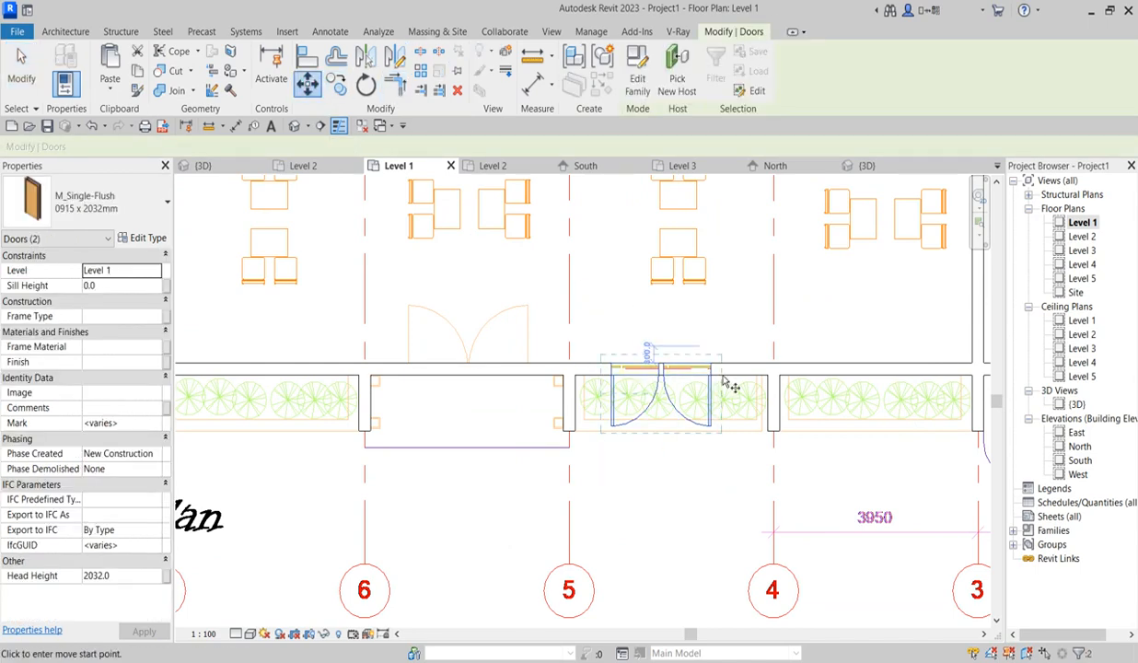
pyautogui.click(712, 369)
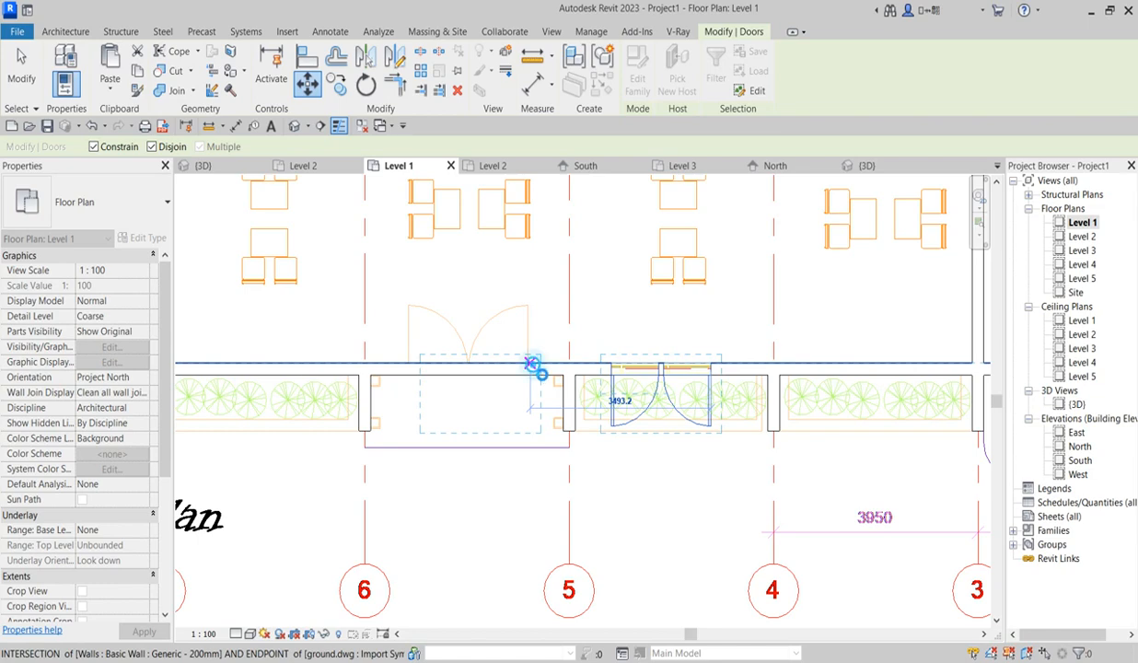
pyautogui.click(533, 368)
pyautogui.scroll(-2, 527, 458)
pyautogui.press('Left')
pyautogui.press('Left')
pyautogui.press('Left')
pyautogui.press('Right')
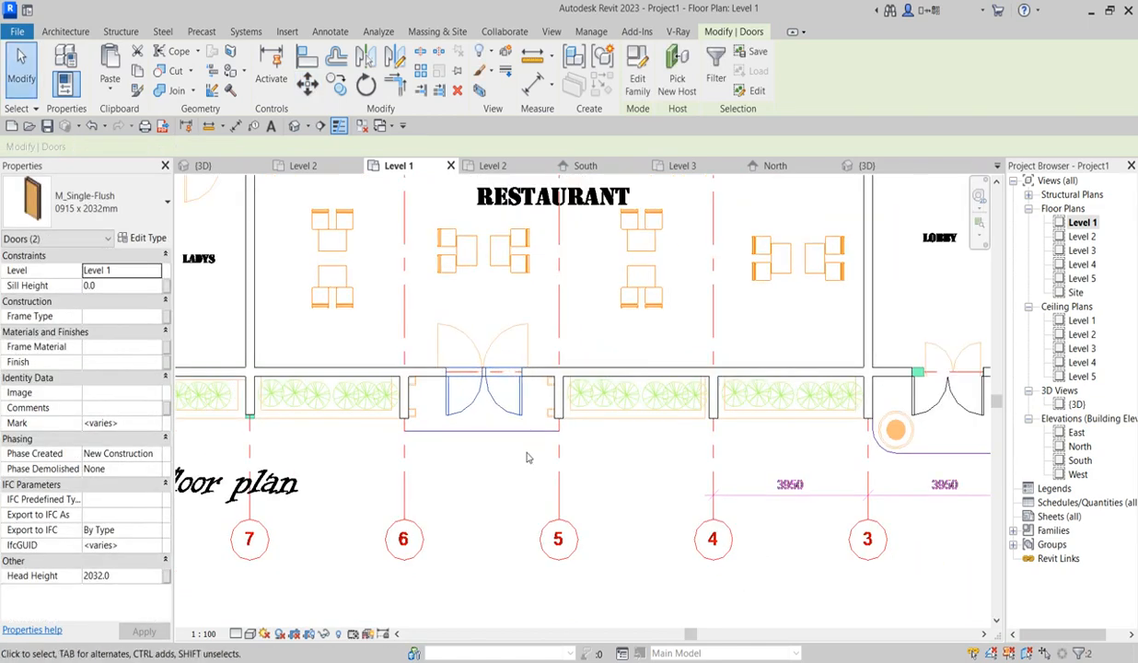
# - Examine the ground floor plan, comparing the placed doors with the door symbols in the kitchen, lobby, servicery and toilet areas
pyautogui.scroll(-3, 529, 458)
pyautogui.scroll(7, 815, 420)
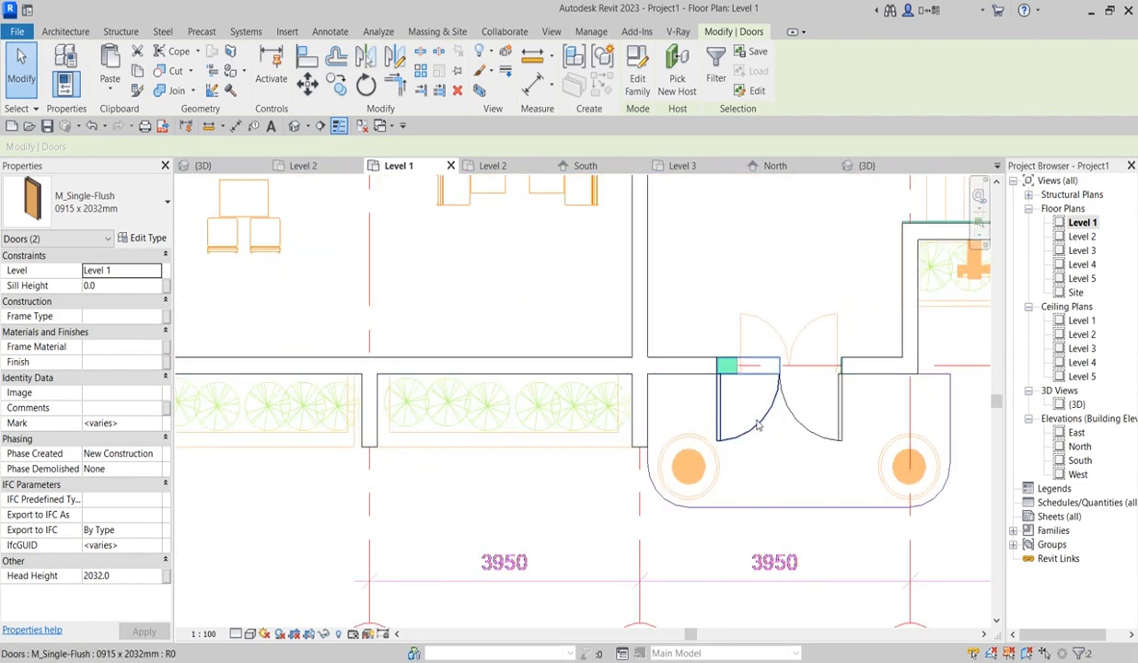
pyautogui.scroll(-2, 826, 465)
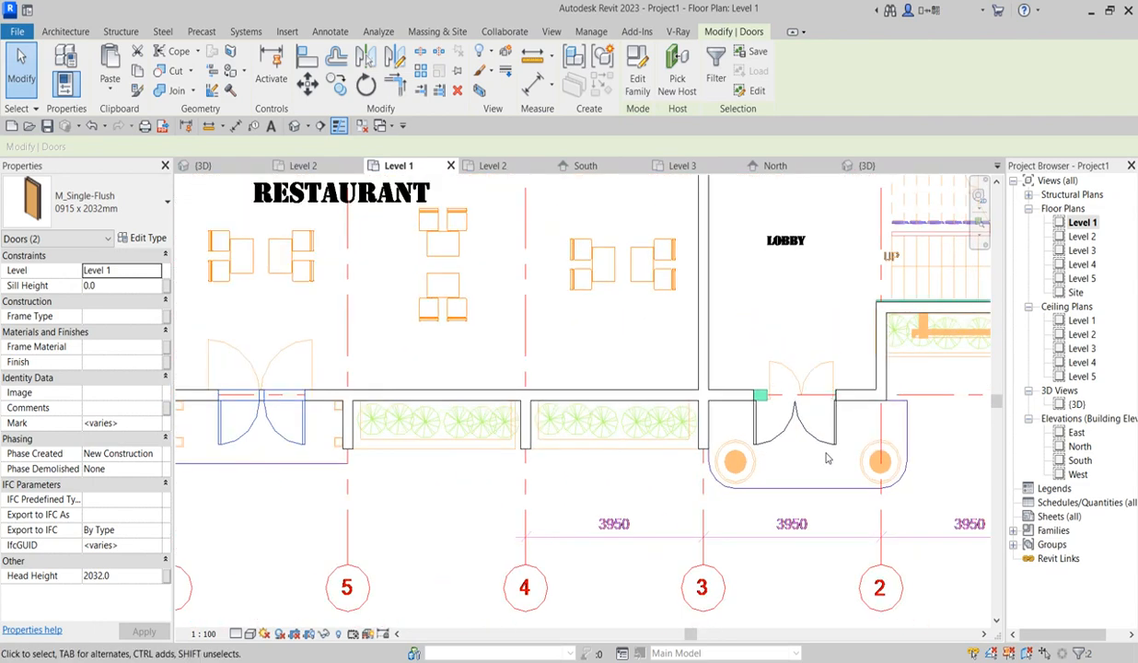
pyautogui.scroll(-2, 826, 458)
pyautogui.scroll(-3, 594, 423)
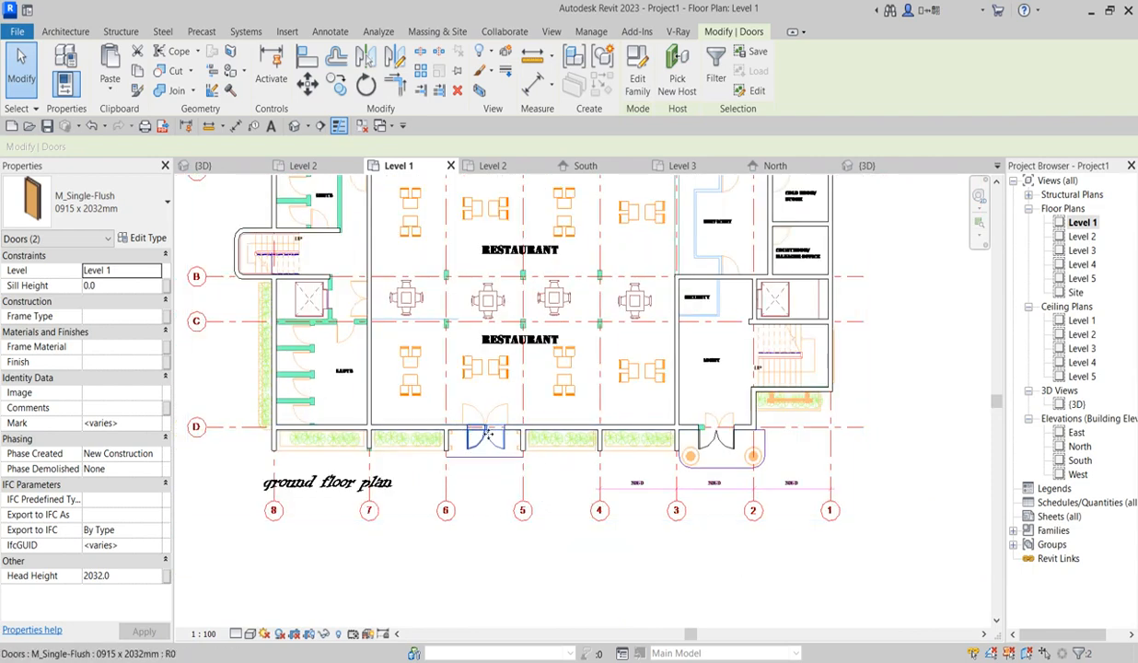
pyautogui.scroll(3, 506, 478)
pyautogui.scroll(-3, 591, 420)
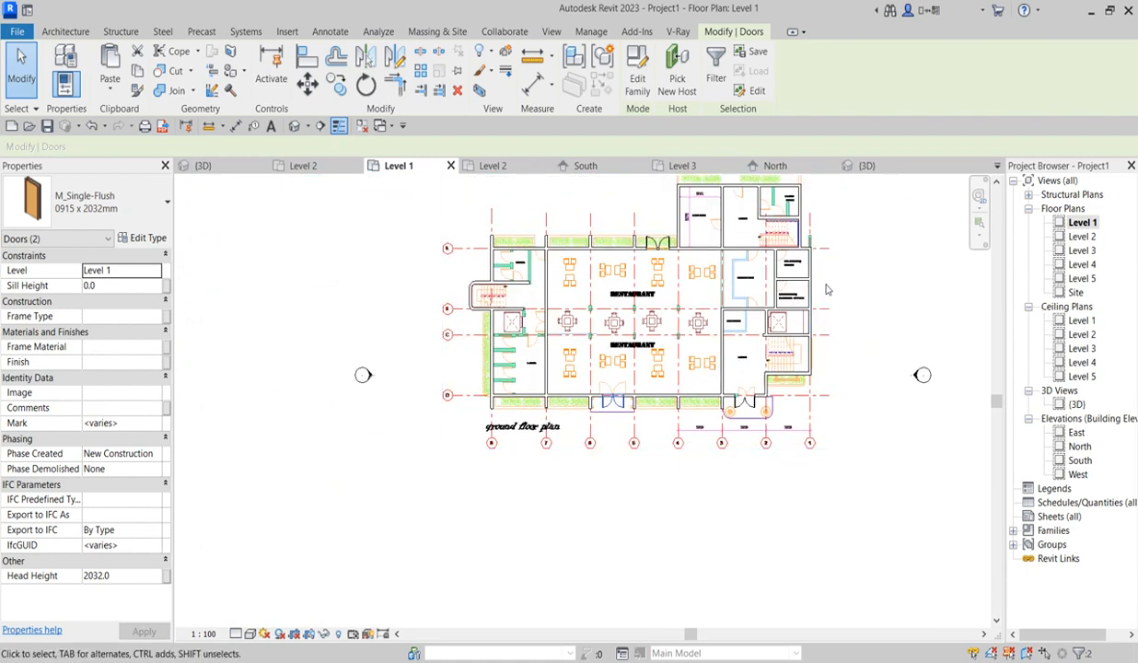
pyautogui.scroll(3, 674, 368)
pyautogui.scroll(-4, 468, 408)
pyautogui.scroll(3, 469, 406)
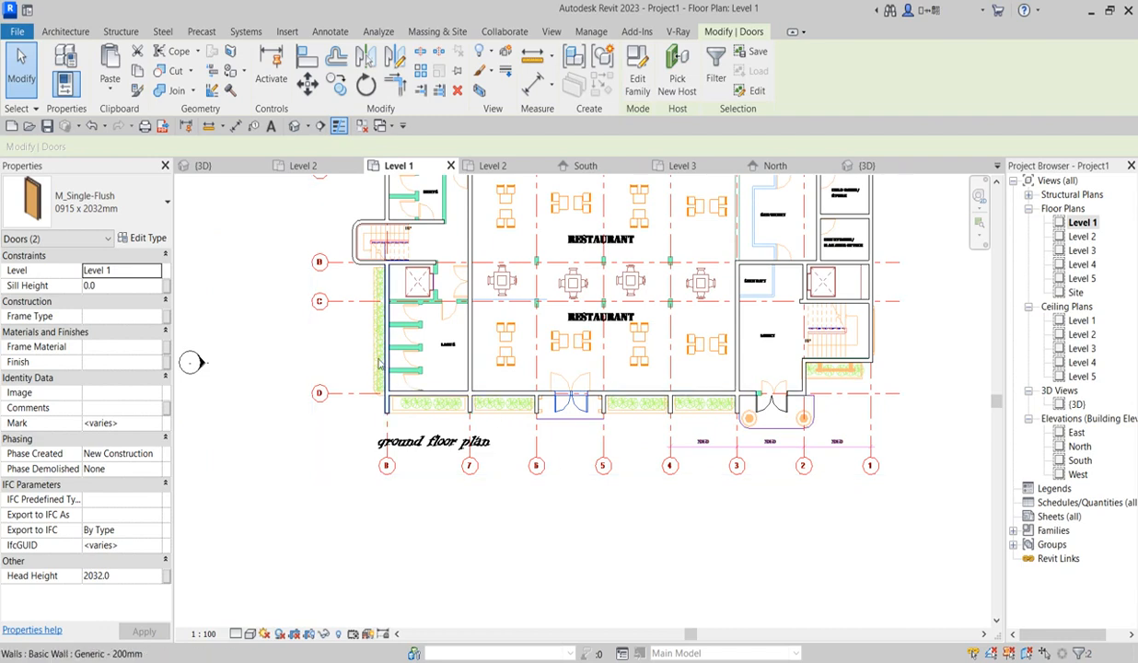
pyautogui.scroll(-2, 433, 387)
pyautogui.scroll(2, 594, 322)
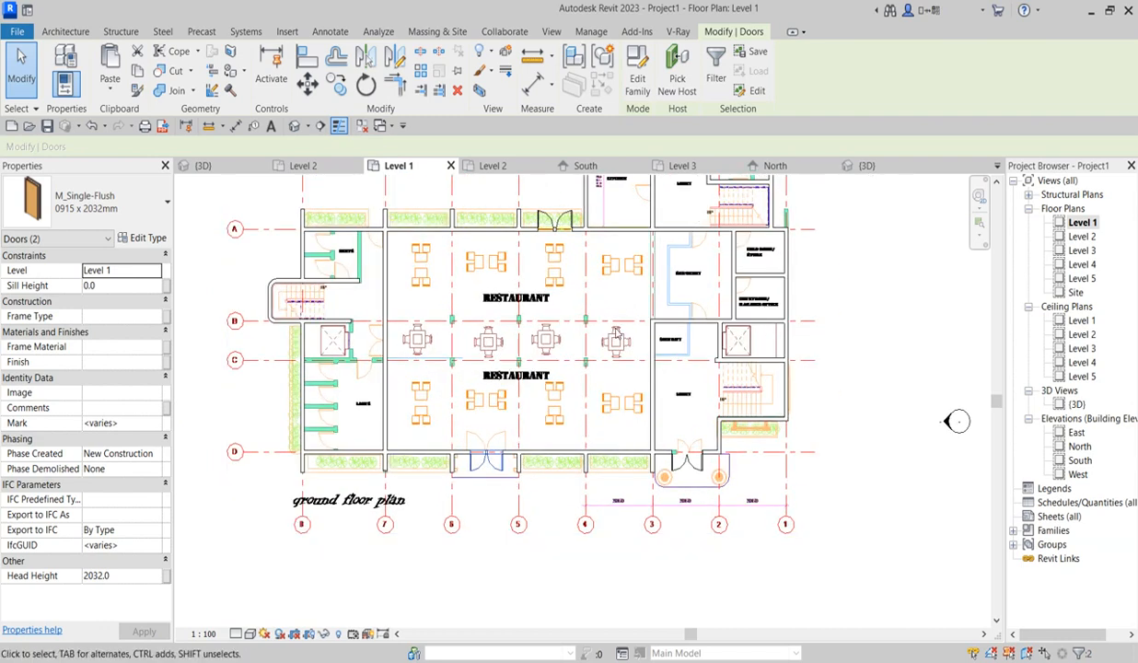
pyautogui.scroll(-2, 505, 318)
pyautogui.scroll(2, 504, 318)
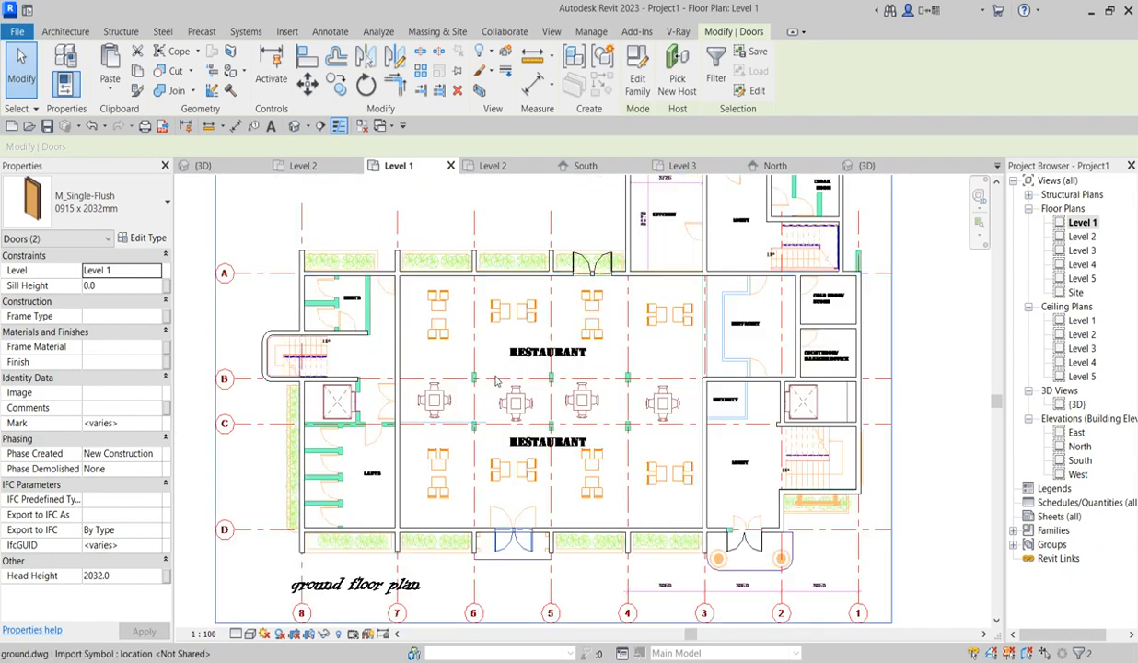
pyautogui.scroll(2, 429, 260)
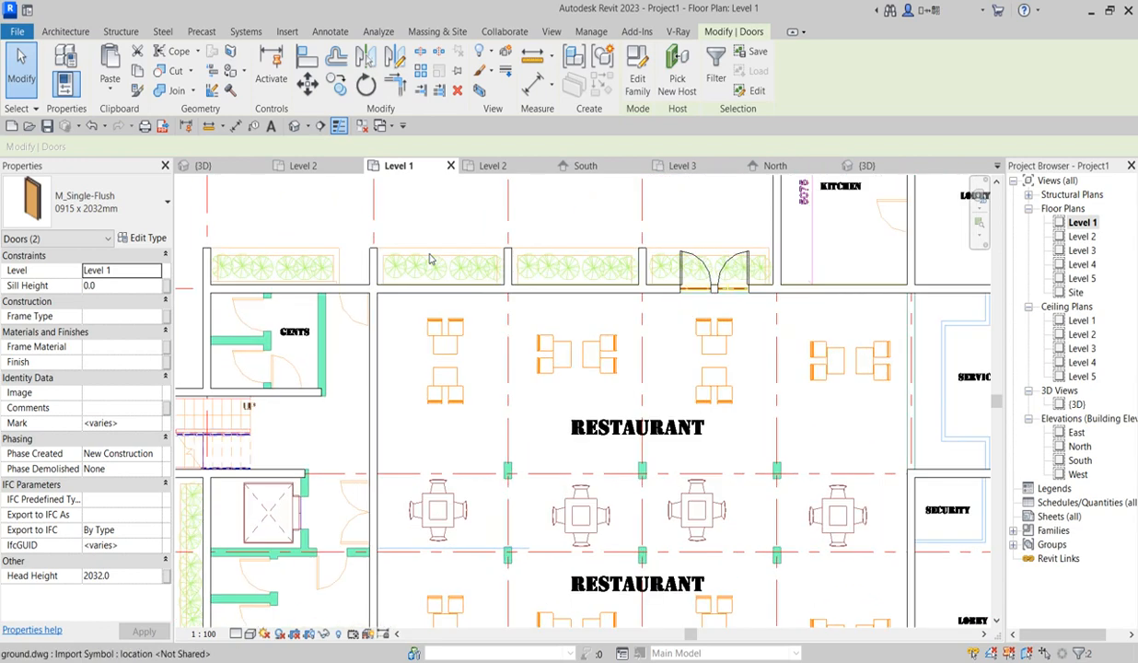
pyautogui.scroll(-2, 353, 250)
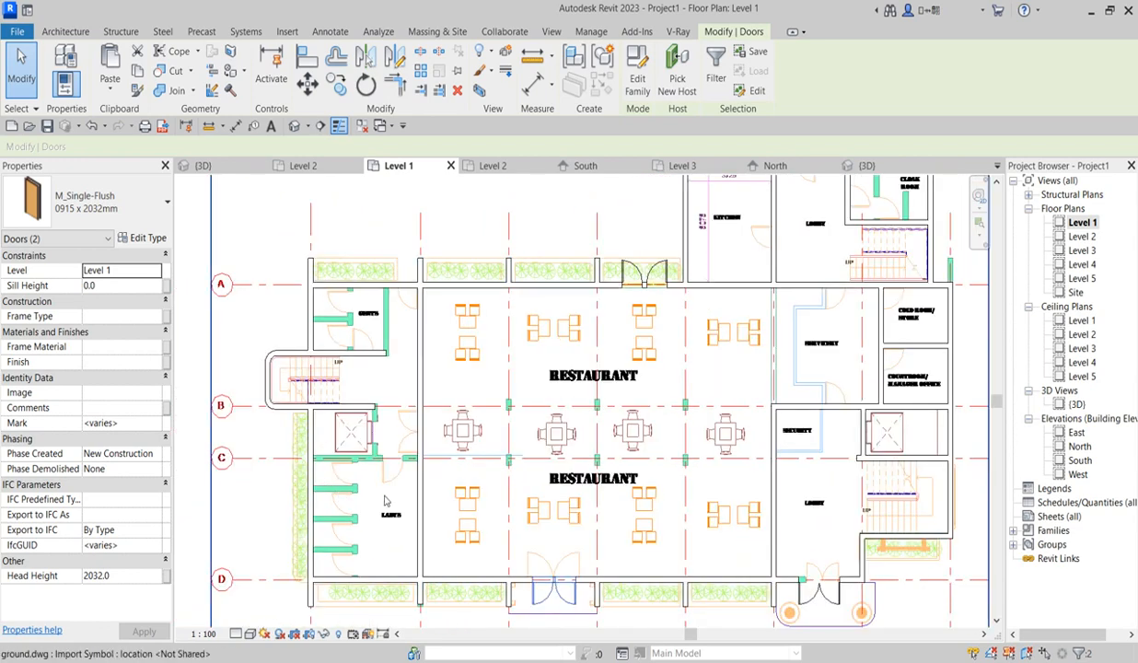
pyautogui.scroll(-1, 485, 513)
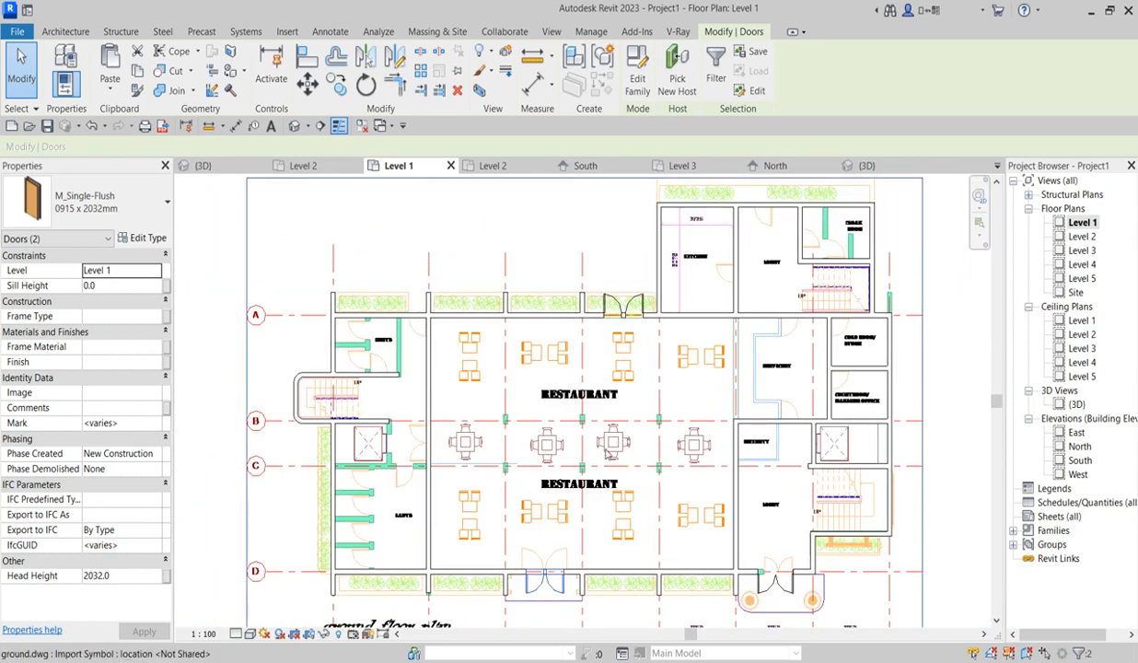
pyautogui.scroll(1, 870, 378)
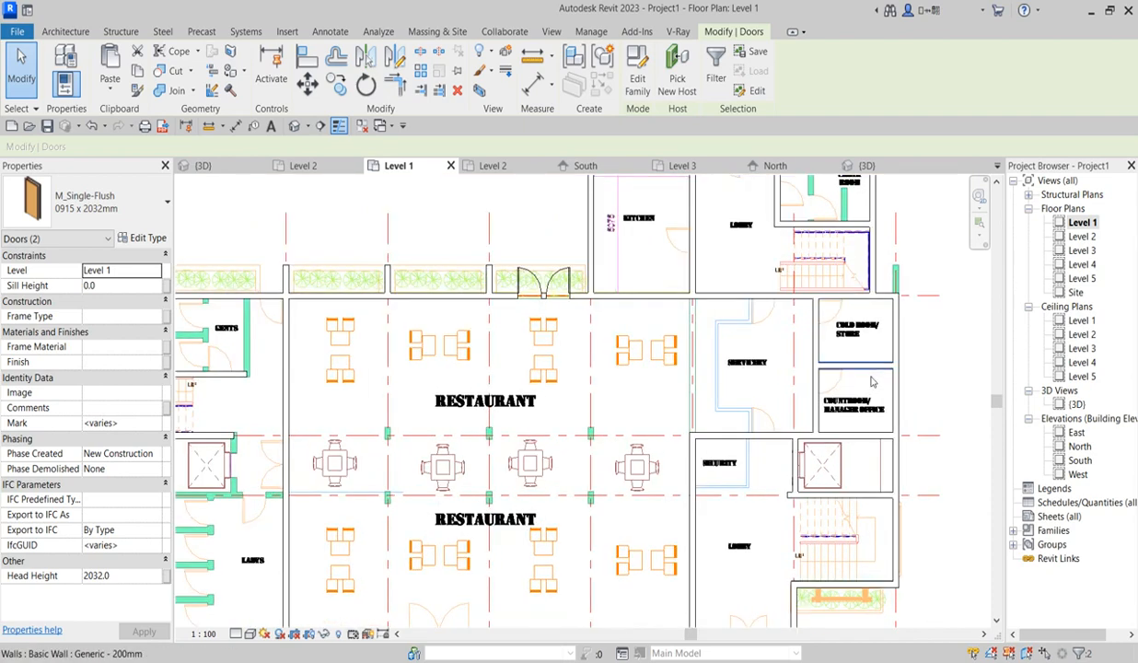
pyautogui.scroll(2, 872, 381)
pyautogui.scroll(-3, 589, 544)
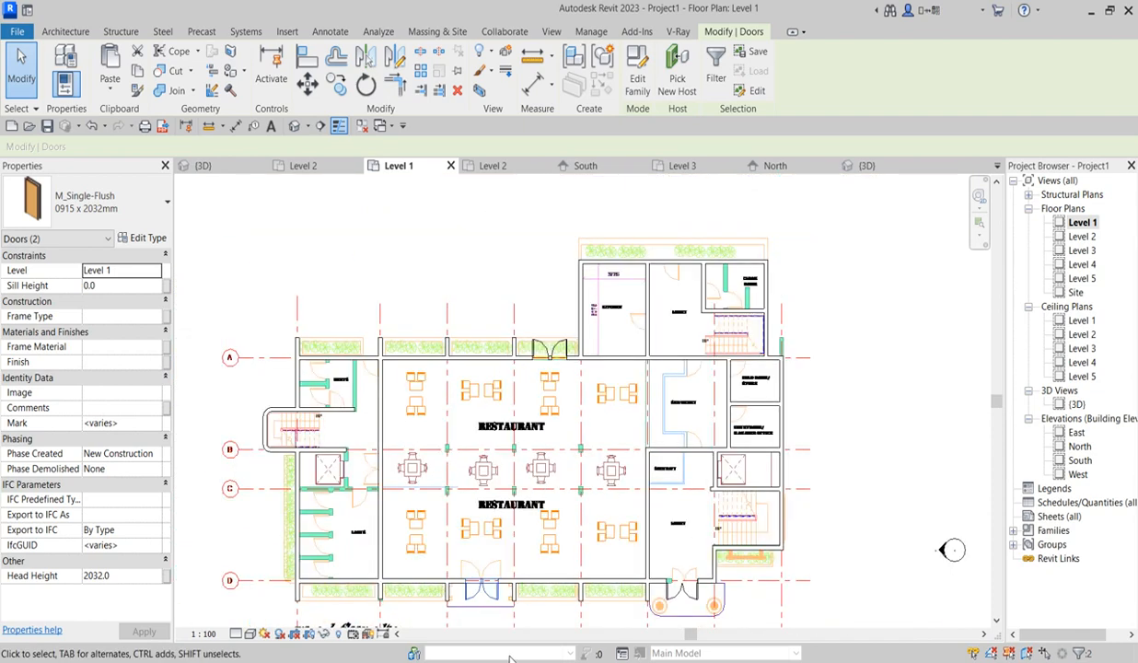
# - Place 0915 x 2032mm single-flush doors in the servicery-side walls of the countroom/manager office and the cold room/store, following the drawn swings
pyautogui.click(493, 597)
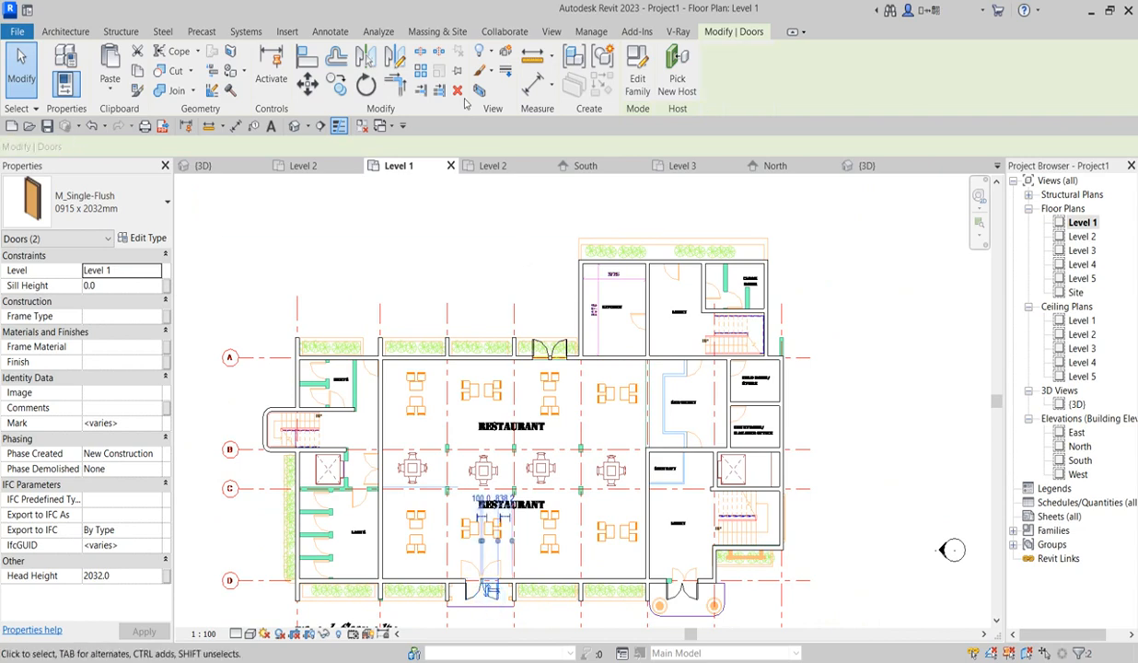
pyautogui.click(604, 86)
pyautogui.scroll(5, 742, 416)
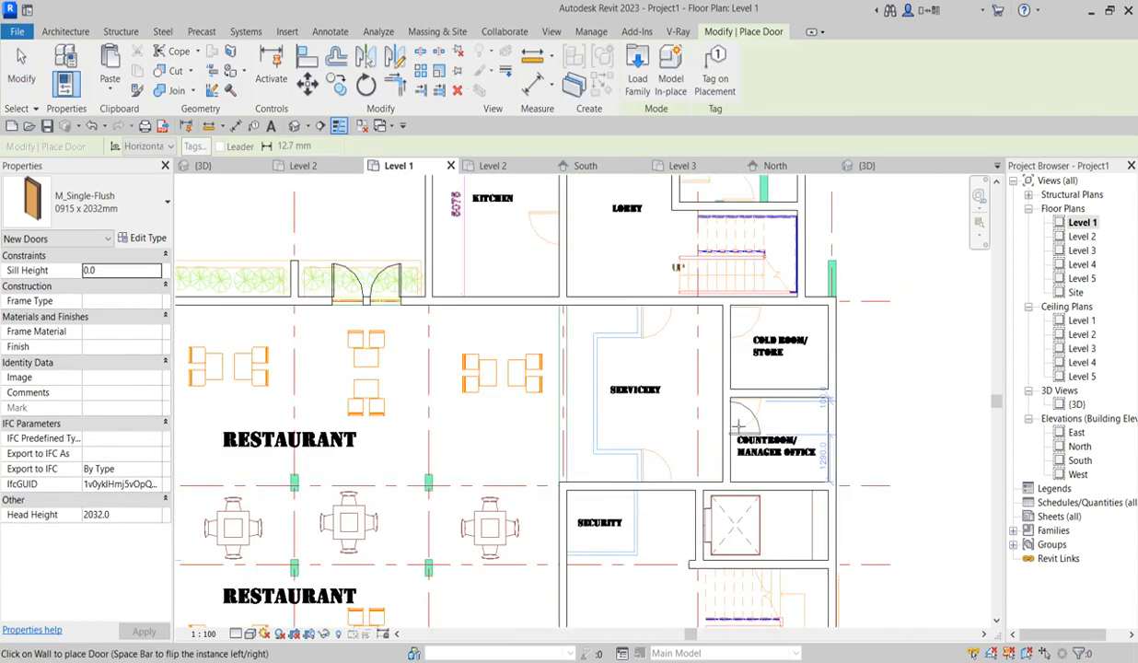
pyautogui.click(737, 416)
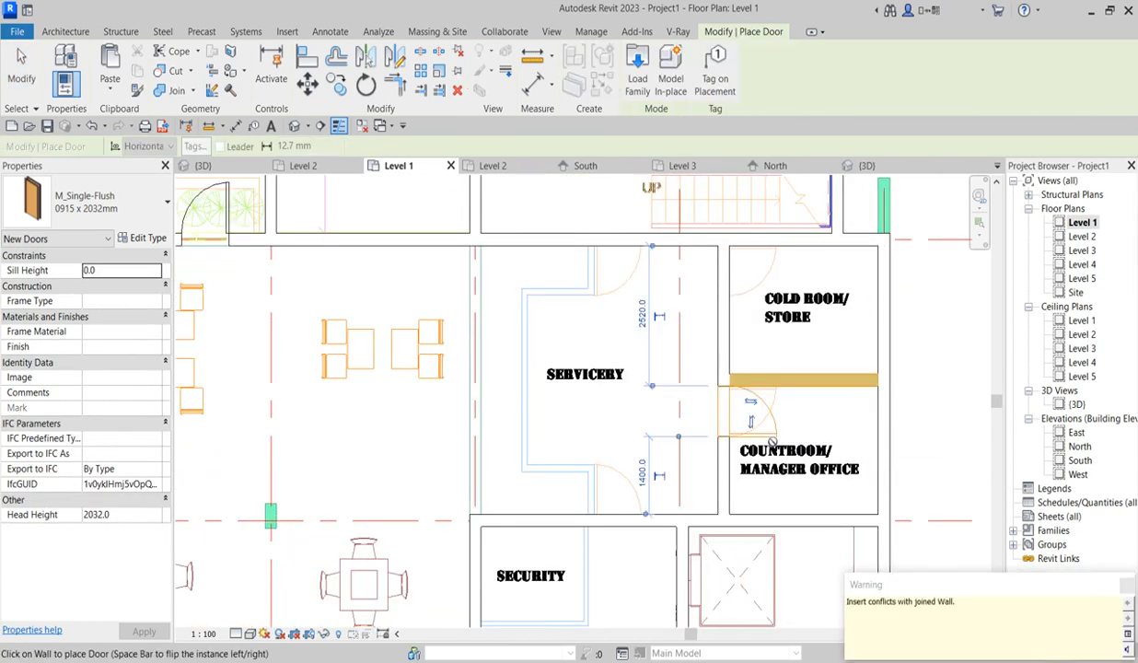
pyautogui.click(753, 425)
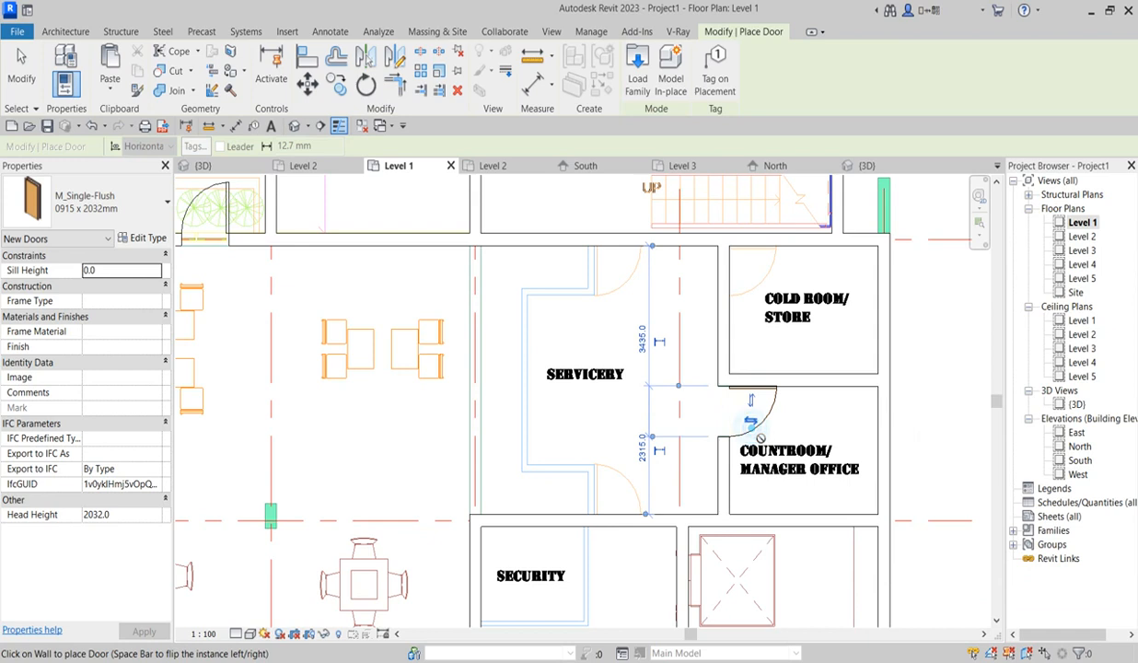
pyautogui.click(729, 278)
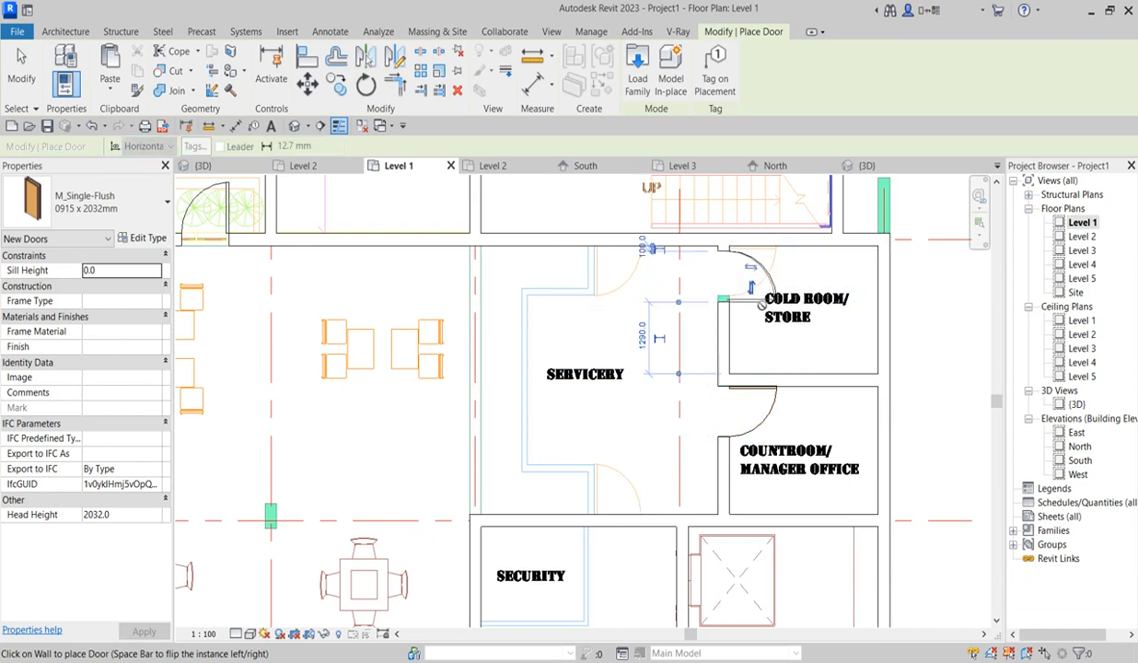
# - Align the cold room/store and countroom/manager office doors with the inner faces of the upper walls of their rooms
pyautogui.click(305, 63)
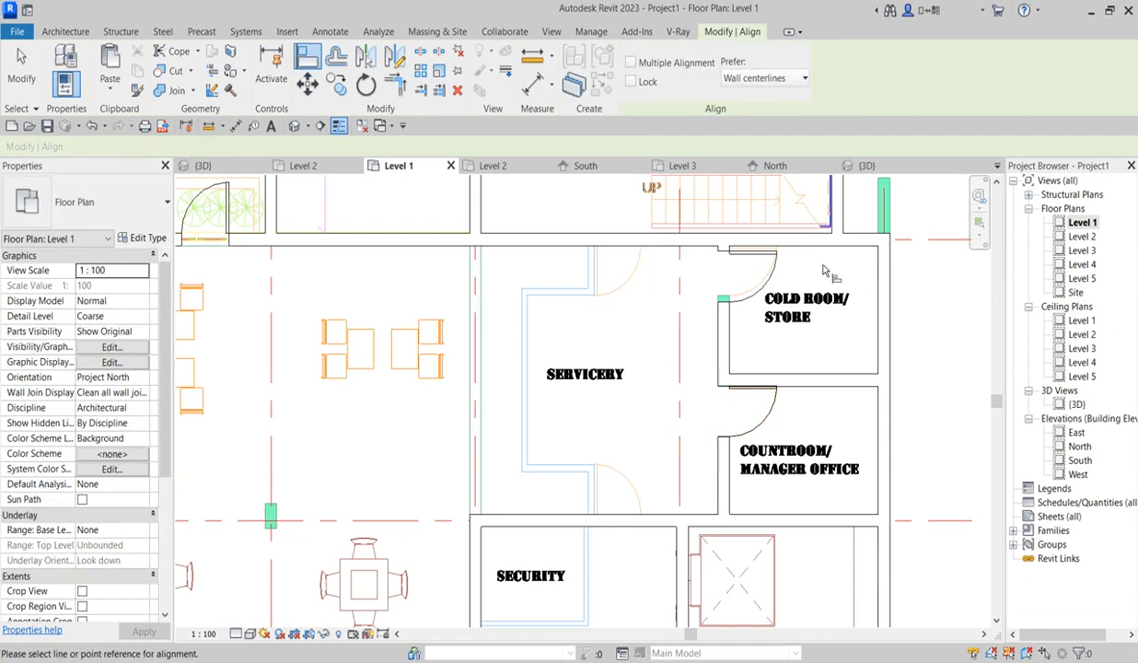
pyautogui.click(760, 249)
pyautogui.click(794, 387)
pyautogui.scroll(4, 776, 389)
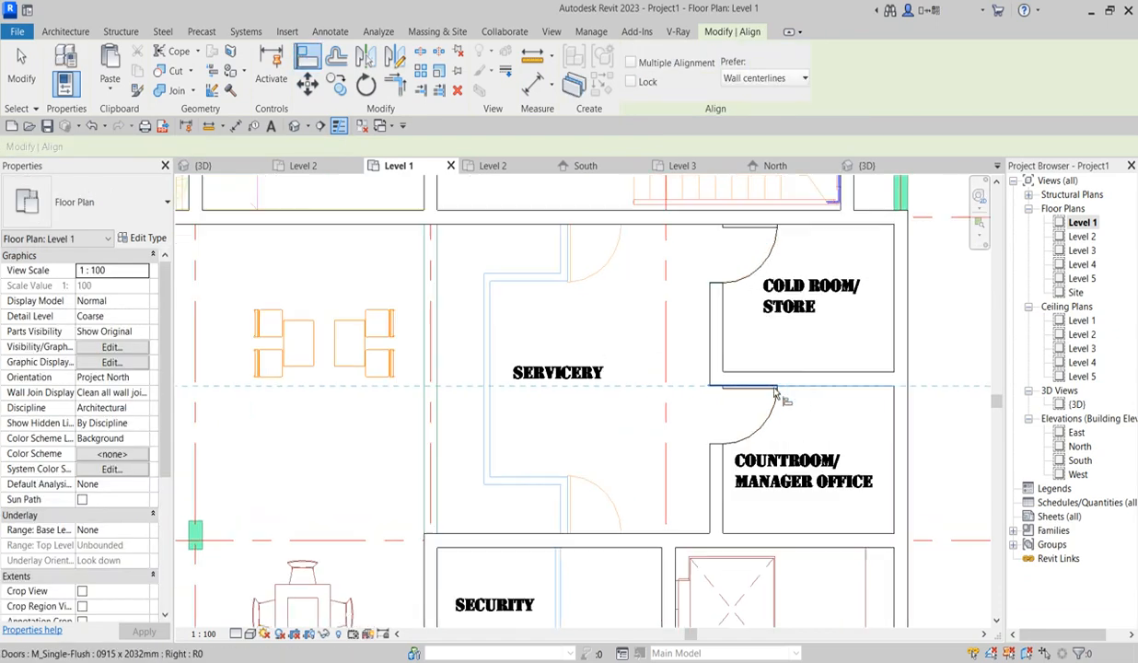
pyautogui.click(766, 383)
pyautogui.scroll(-5, 761, 385)
pyautogui.scroll(-4, 774, 420)
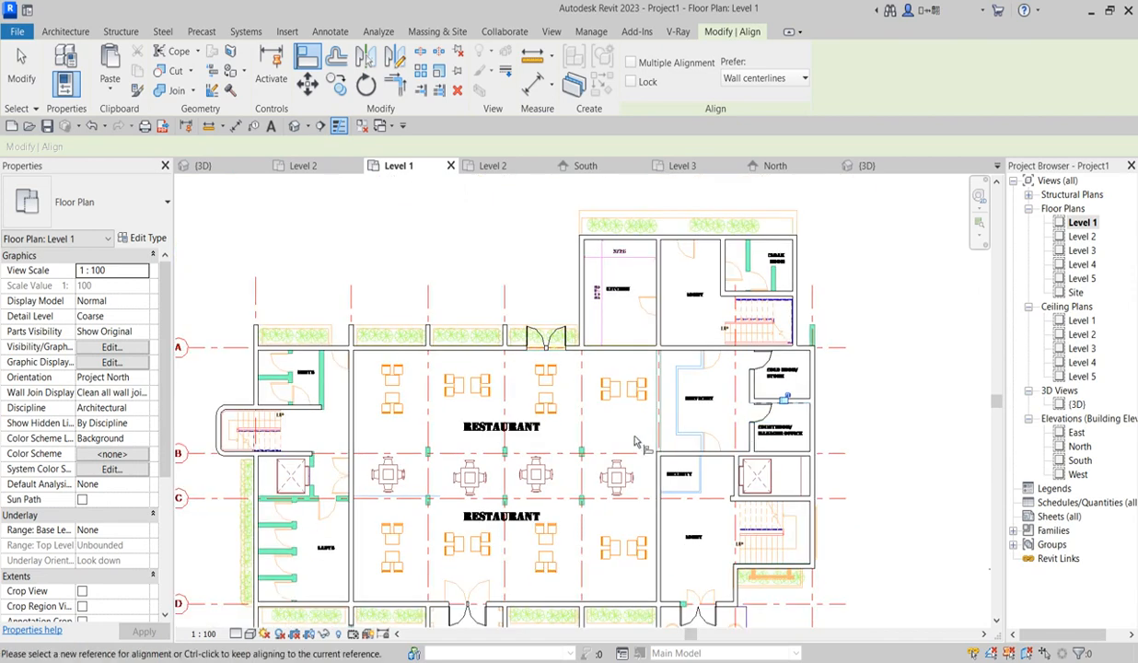
pyautogui.scroll(-3, 697, 405)
pyautogui.scroll(3, 686, 324)
pyautogui.rightClick(691, 323)
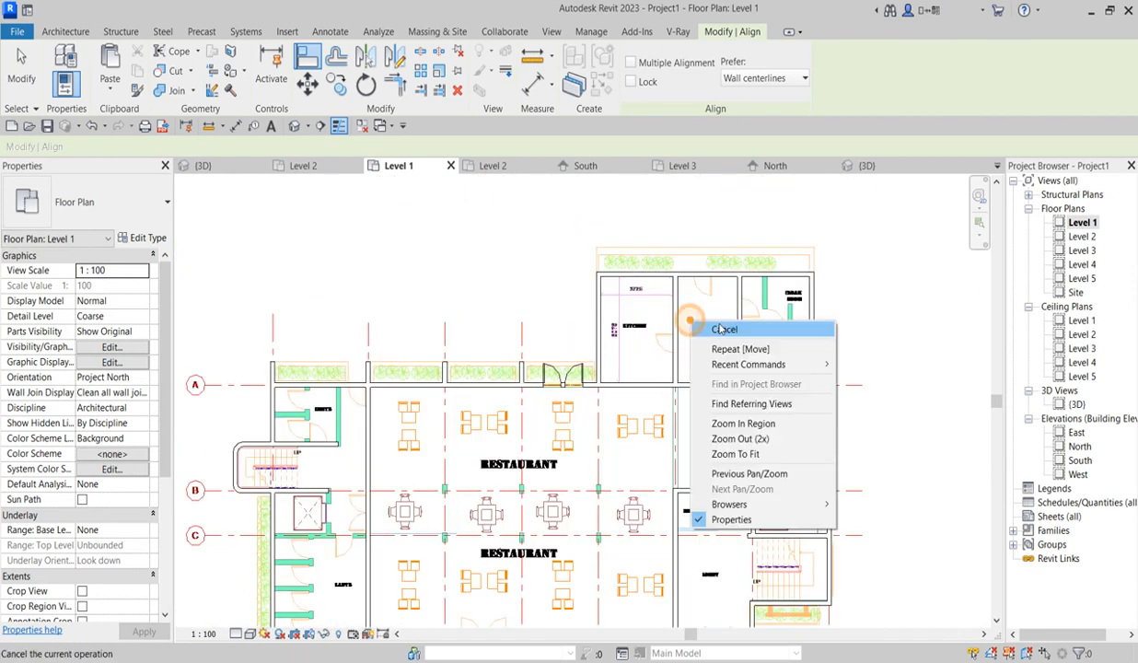
pyautogui.click(722, 330)
pyautogui.rightClick(715, 320)
pyautogui.click(736, 328)
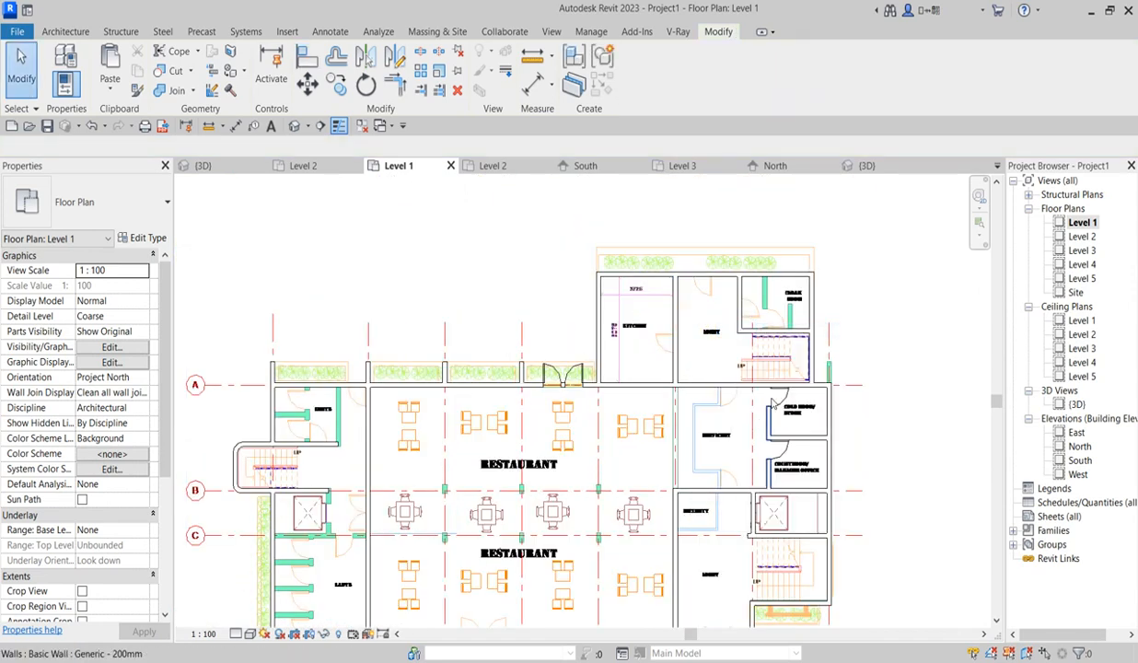
# - Place a matching 0915 x 2032mm single-flush door in the wall between the kitchen and the lobby, opening into the kitchen
pyautogui.click(777, 410)
pyautogui.click(575, 87)
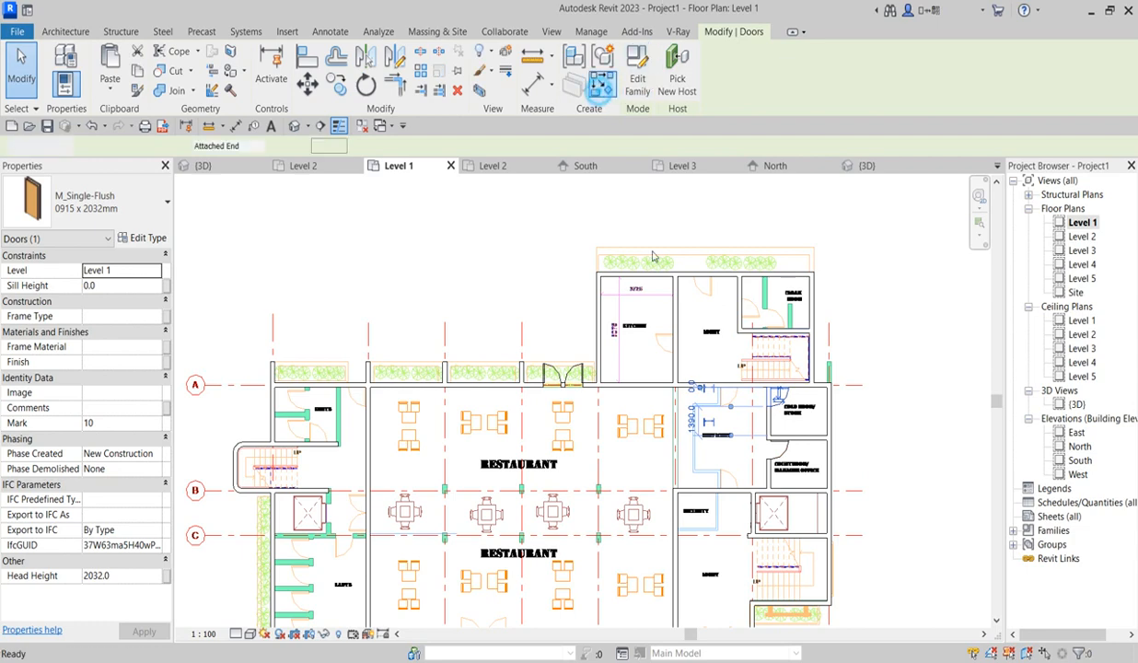
pyautogui.scroll(5, 683, 372)
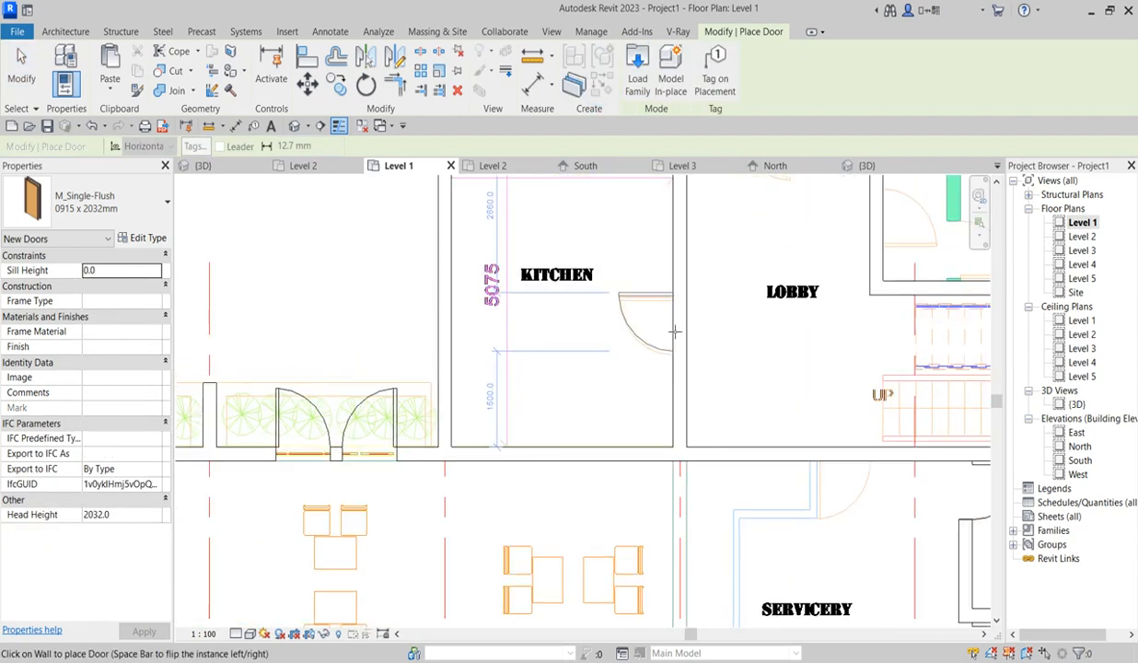
pyautogui.scroll(-6, 672, 339)
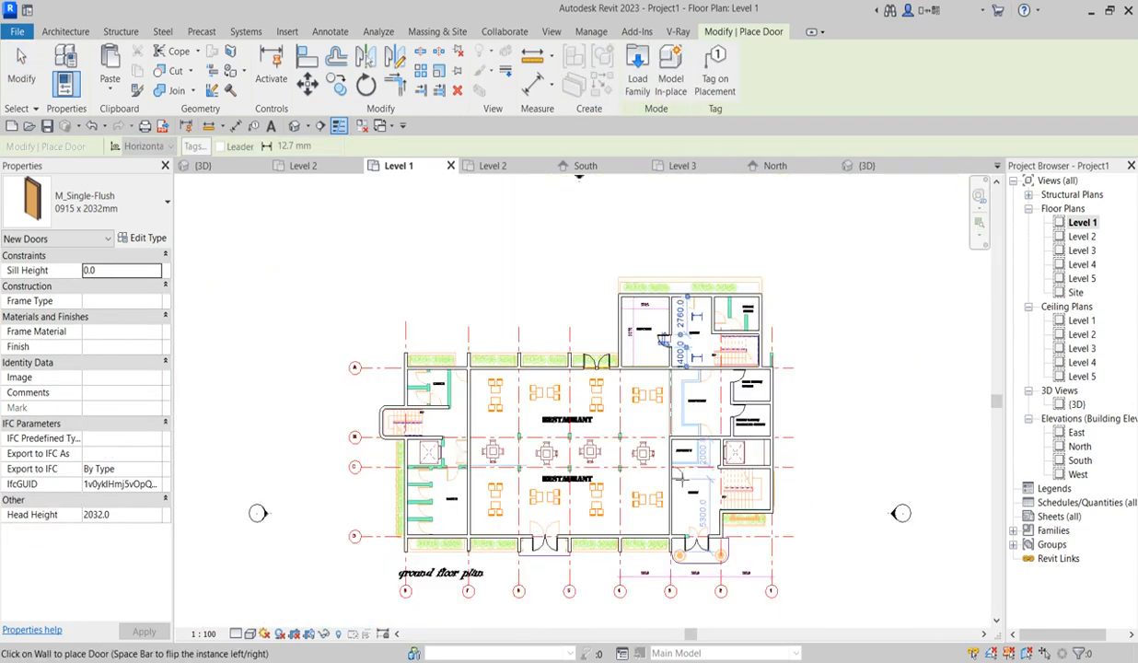
pyautogui.scroll(4, 409, 506)
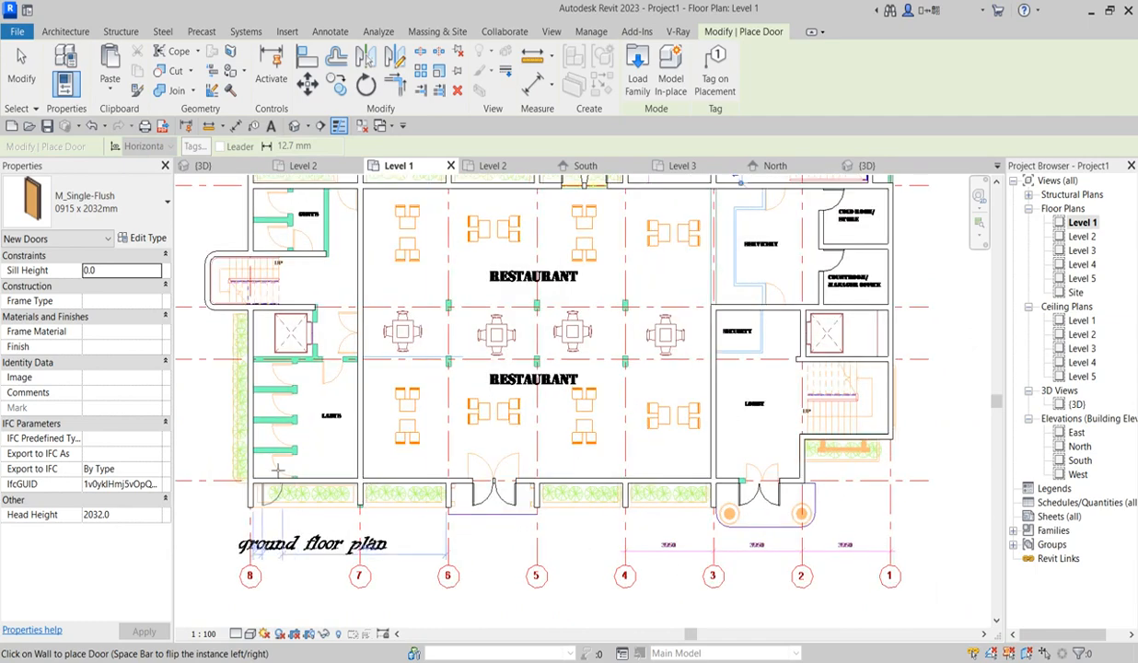
# - End the door placement command on the Level 1 floor plan without adding another door
pyautogui.scroll(-4, 442, 373)
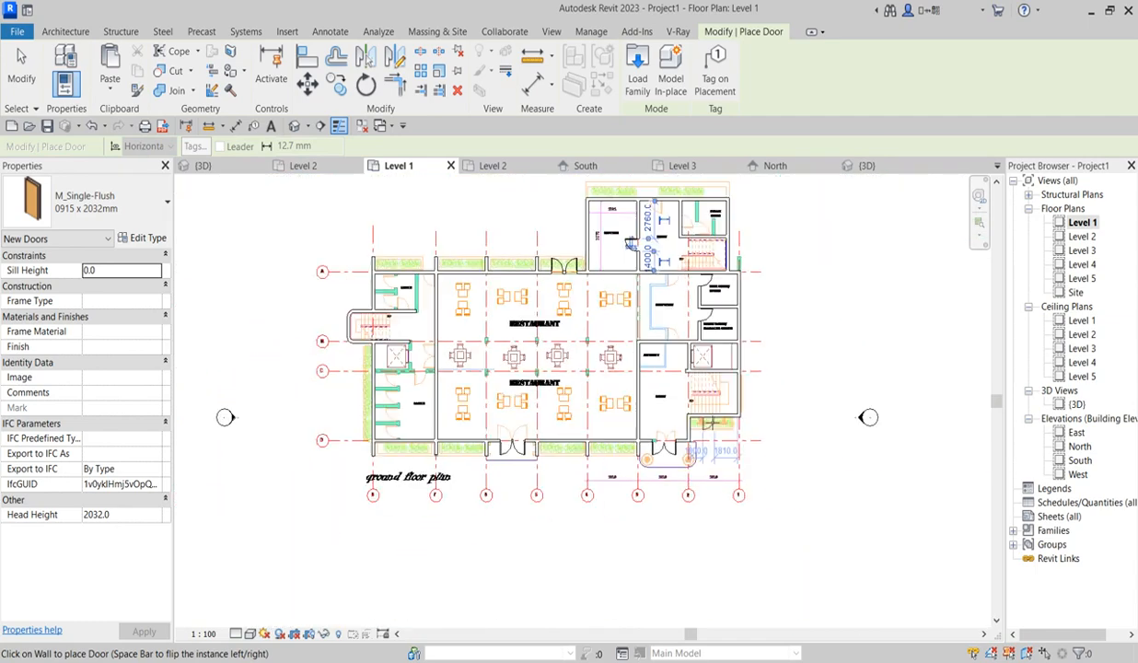
pyautogui.scroll(2, 738, 392)
pyautogui.rightClick(785, 287)
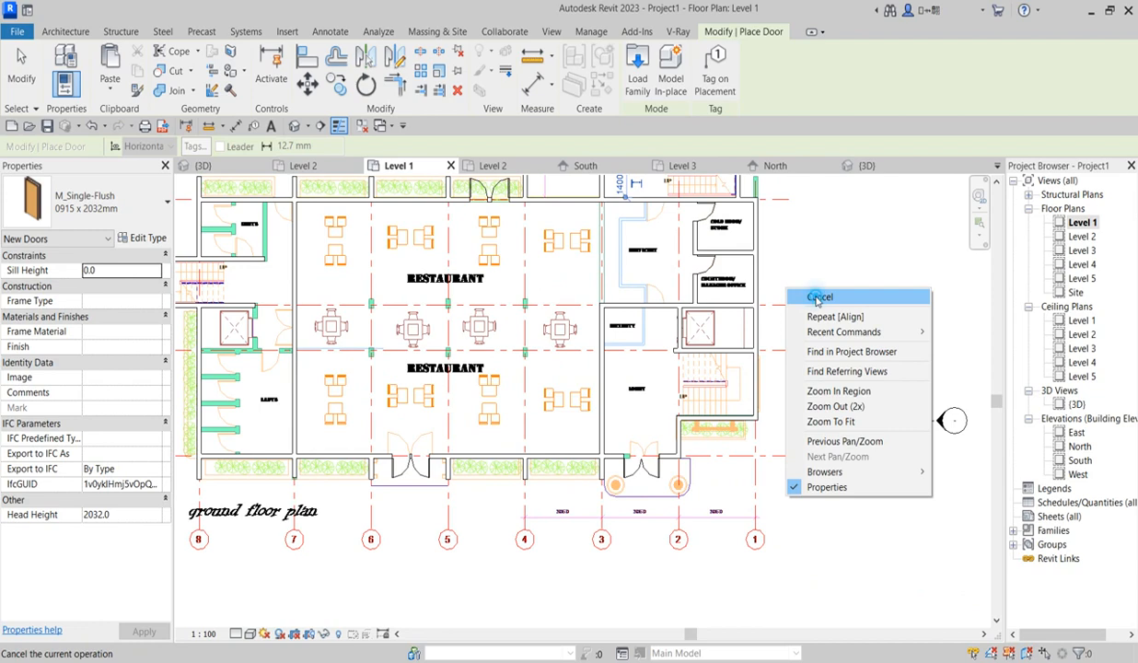
pyautogui.click(819, 300)
pyautogui.scroll(-1, 825, 308)
pyautogui.scroll(-2, 824, 308)
pyautogui.rightClick(810, 329)
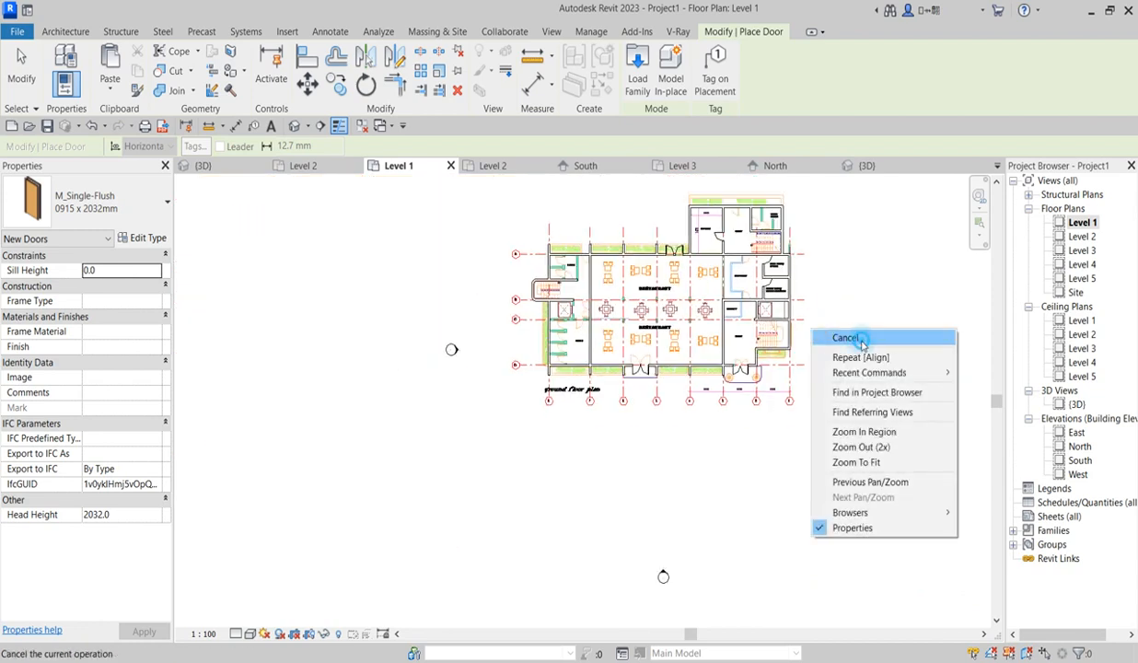
pyautogui.click(861, 340)
# - Examine the whole Level 1 plan, checking the exterior walls, placed doors, stairs and restaurant area against the imported ground floor drawing
pyautogui.scroll(3, 700, 321)
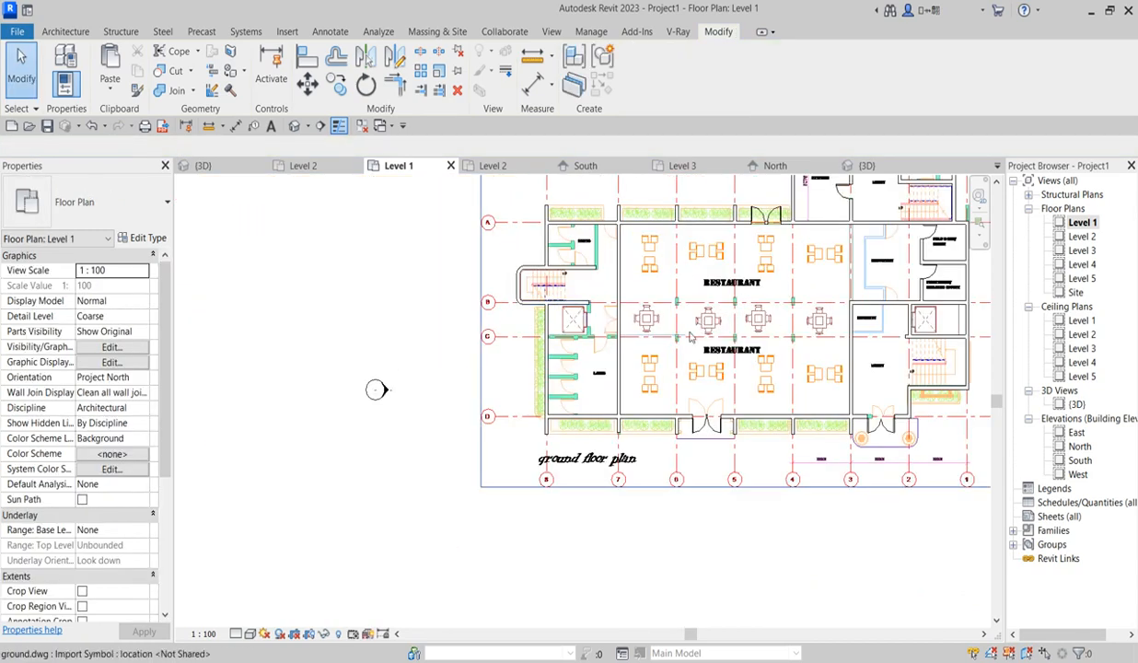
pyautogui.scroll(-2, 701, 335)
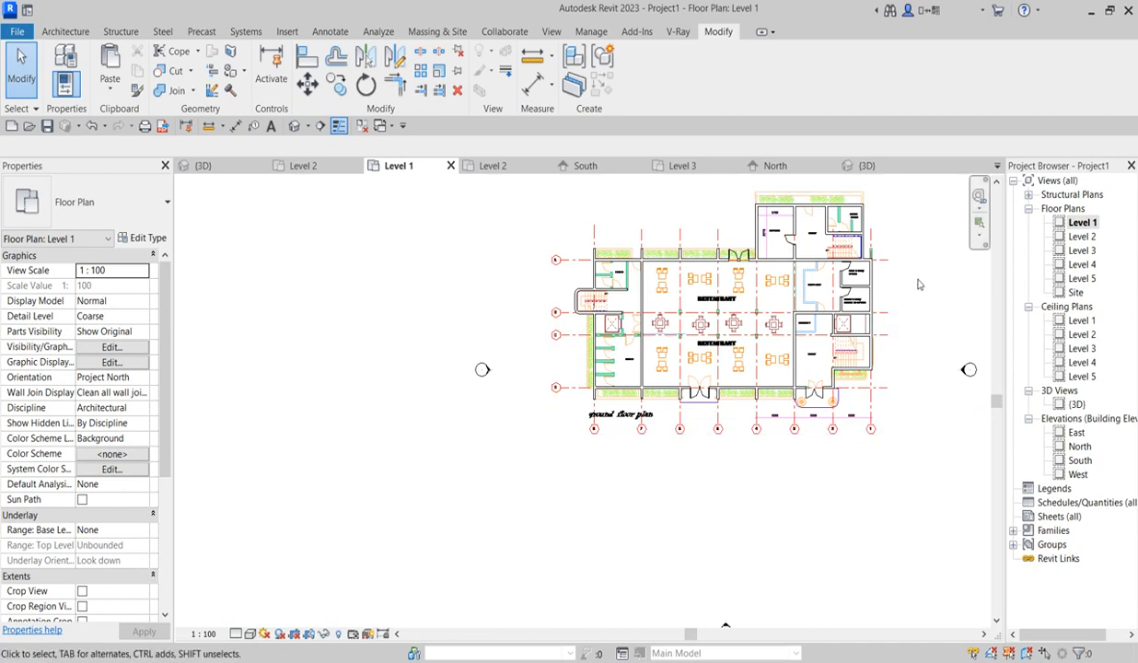
pyautogui.scroll(1, 920, 284)
pyautogui.scroll(-2, 695, 330)
pyautogui.scroll(2, 815, 265)
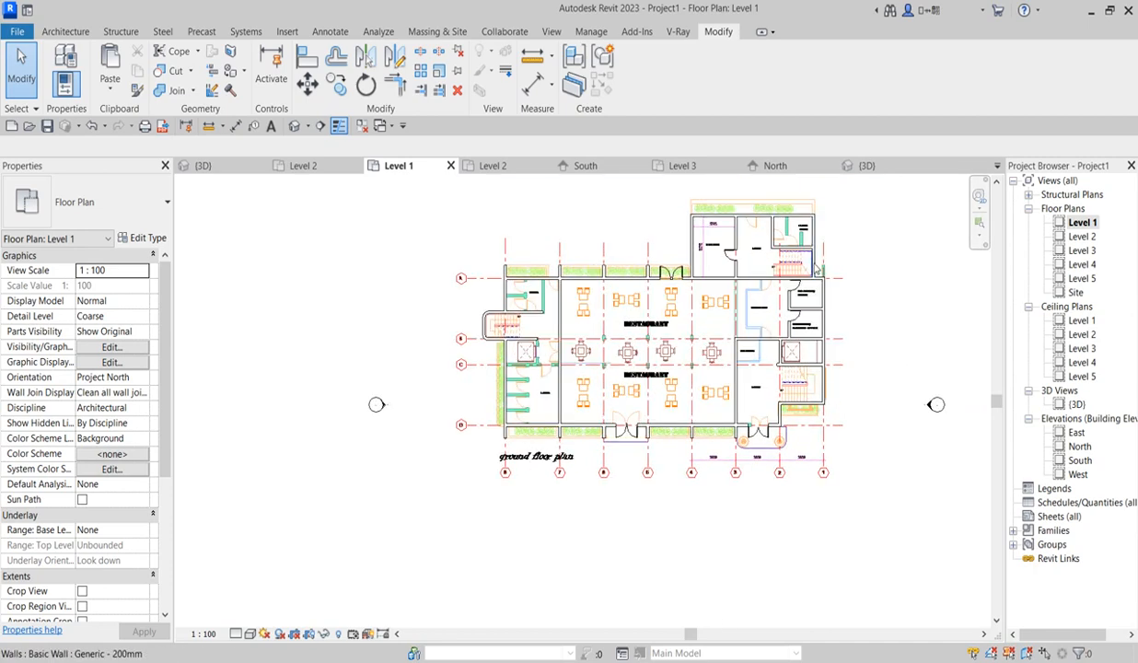
pyautogui.scroll(-1, 513, 424)
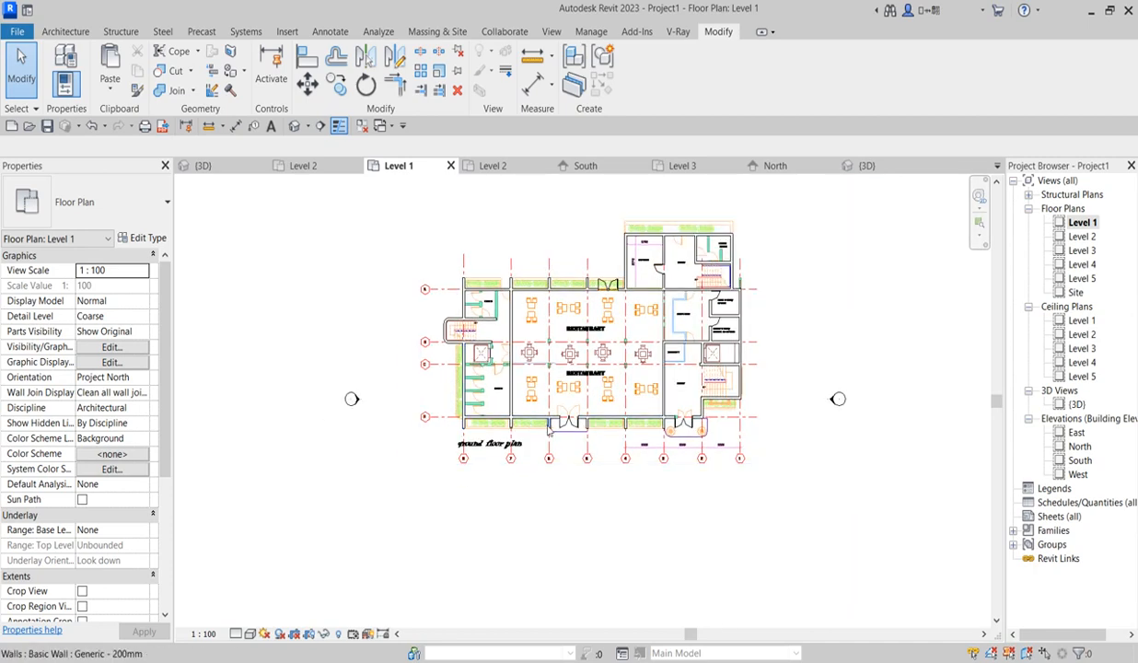
pyautogui.scroll(2, 550, 433)
pyautogui.scroll(-2, 453, 436)
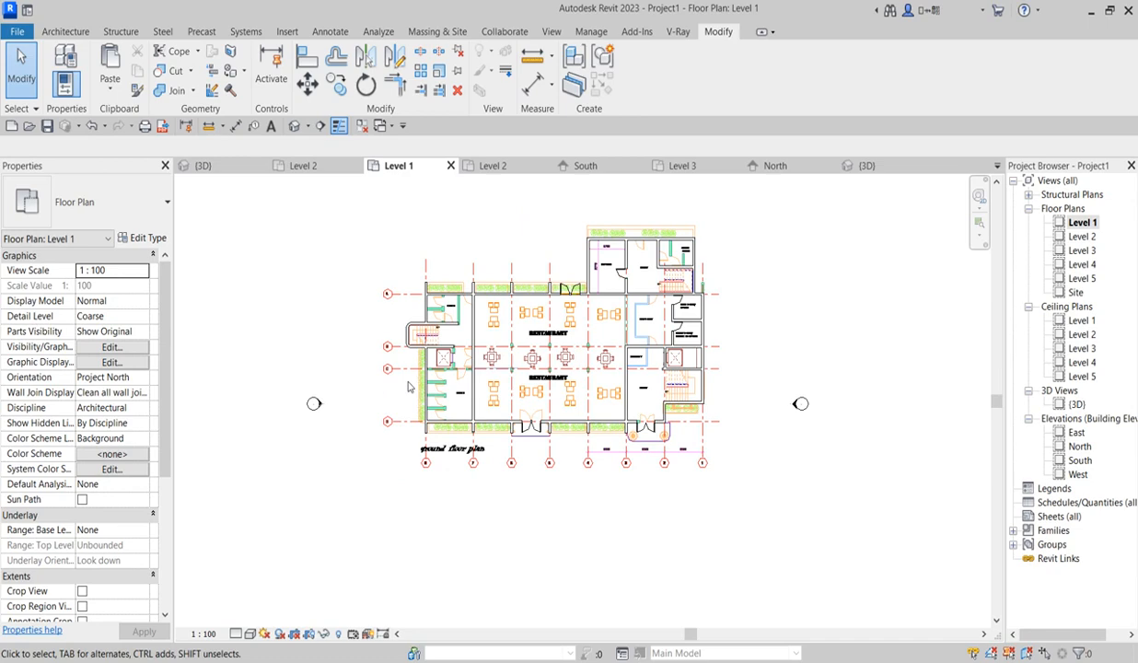
pyautogui.scroll(-3, 493, 396)
pyautogui.scroll(3, 488, 393)
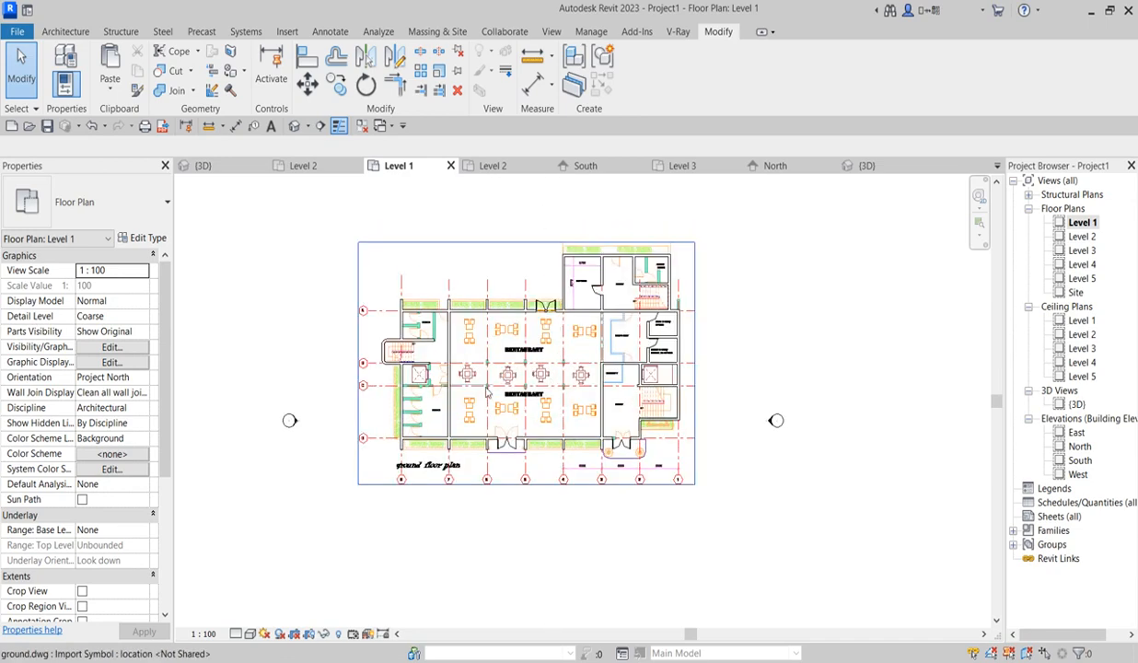
pyautogui.scroll(-2, 488, 416)
pyautogui.scroll(5, 378, 304)
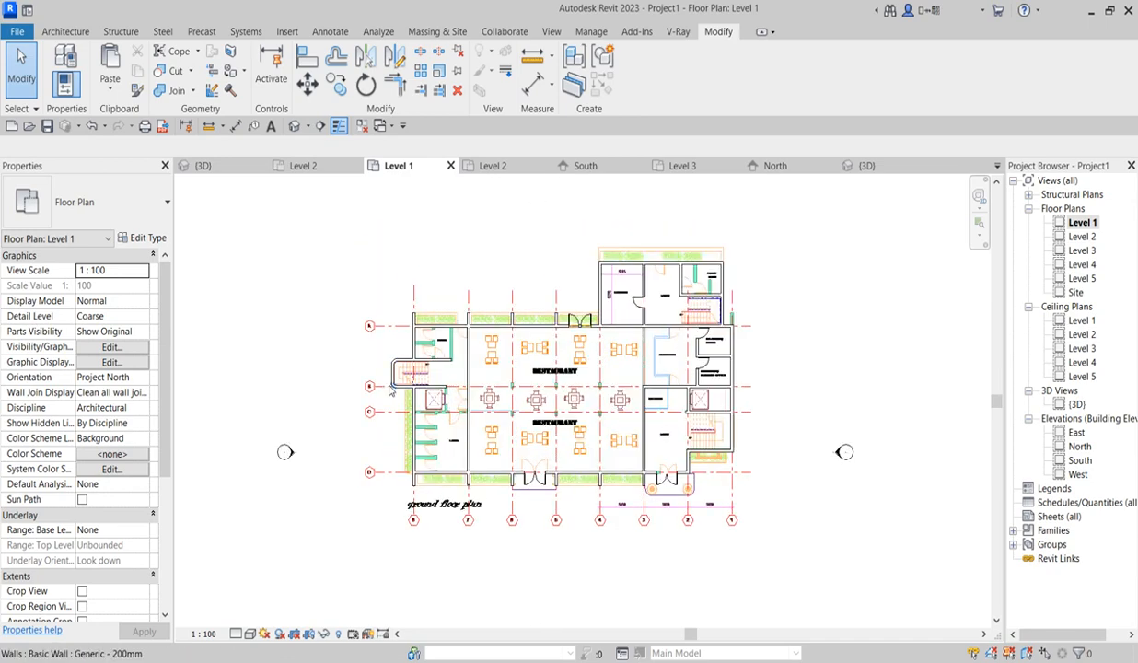
pyautogui.scroll(-3, 376, 298)
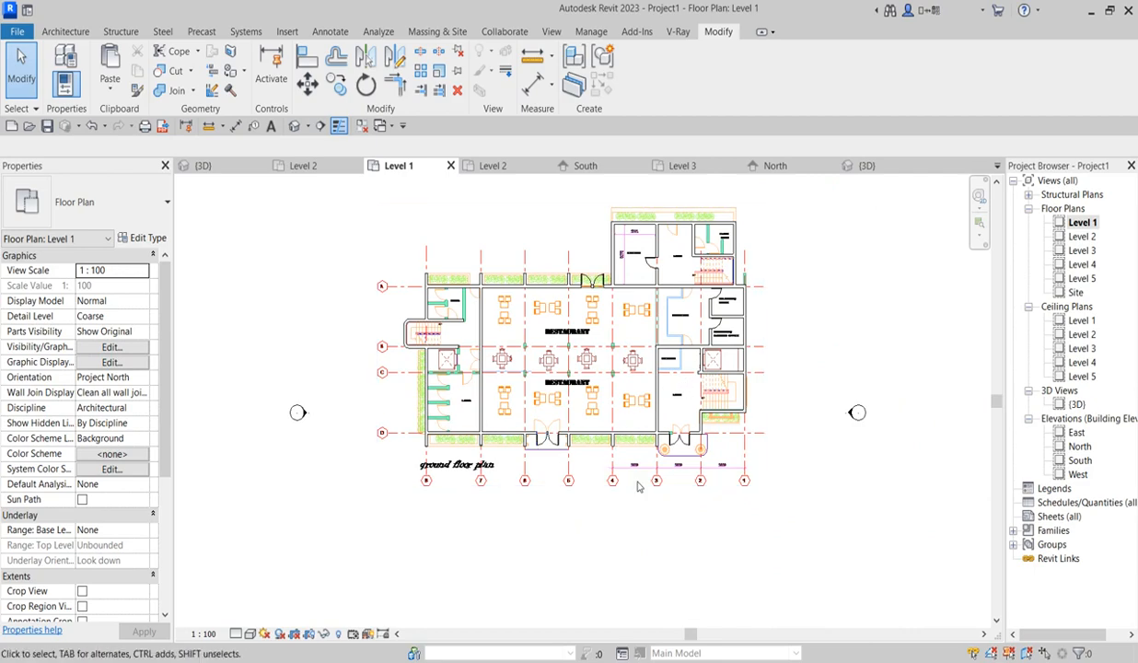